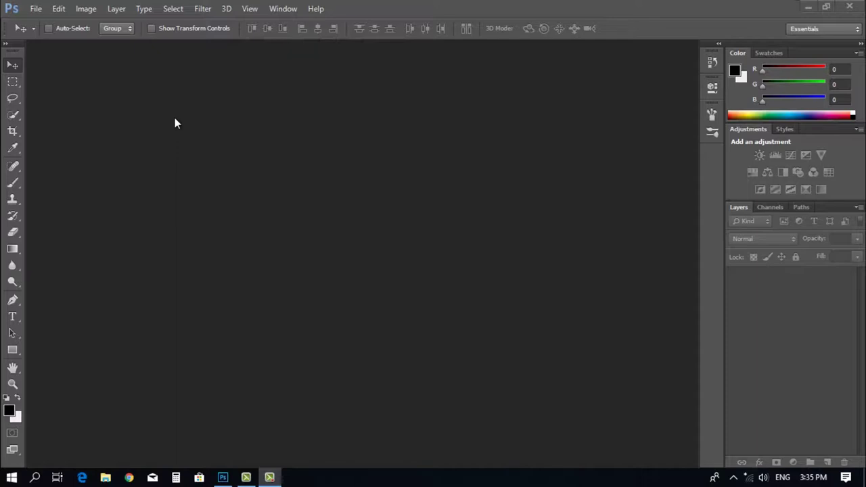
Step: Create a new A4 International Paper document, 210 × 297 mm at 300 pixels/inch
click(35, 8)
click(61, 26)
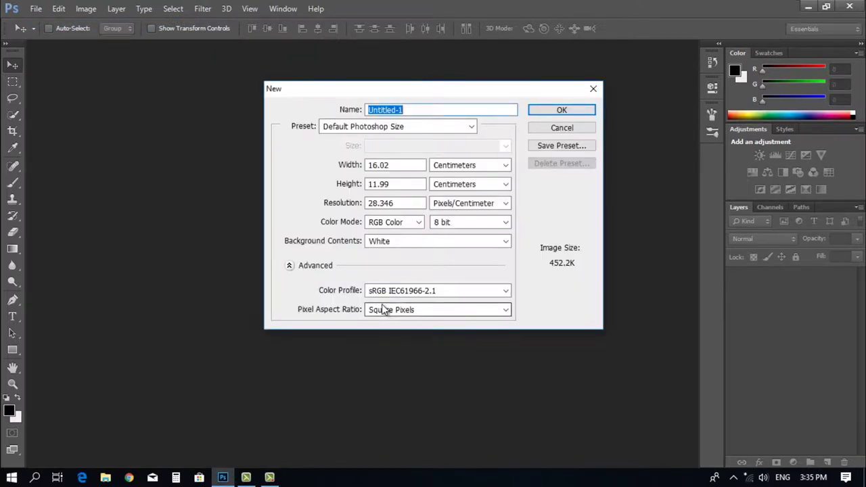
click(470, 127)
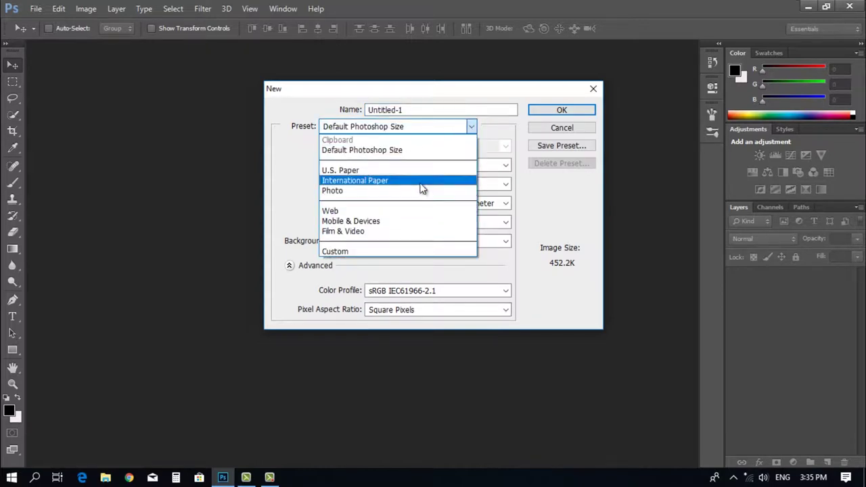
click(420, 181)
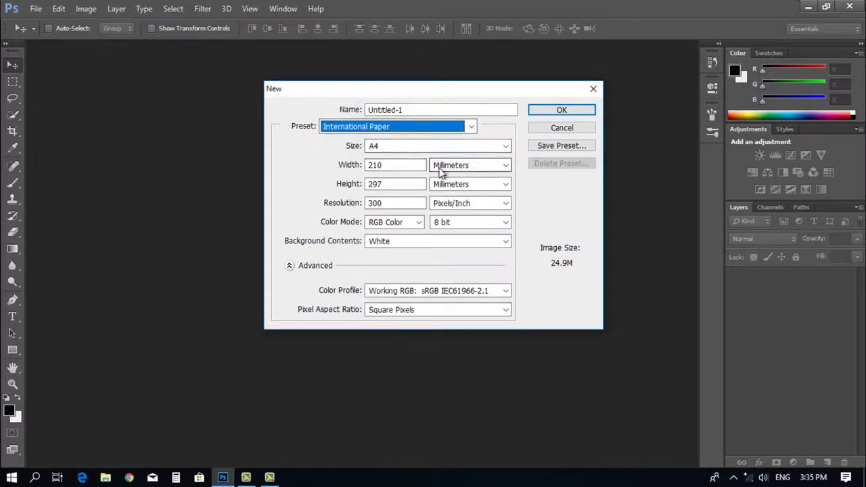
click(561, 111)
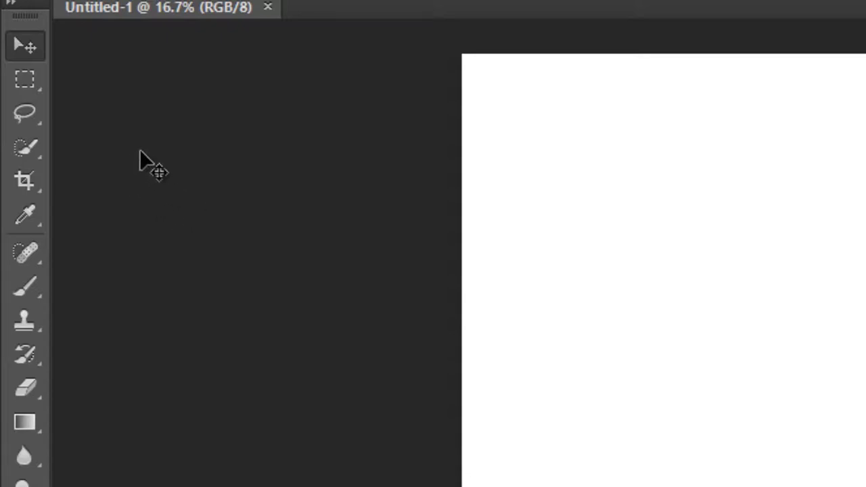
click(29, 91)
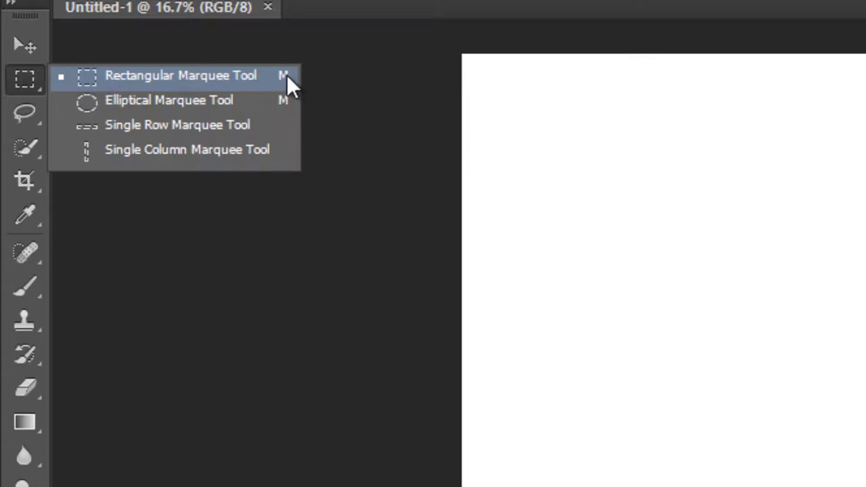
click(27, 180)
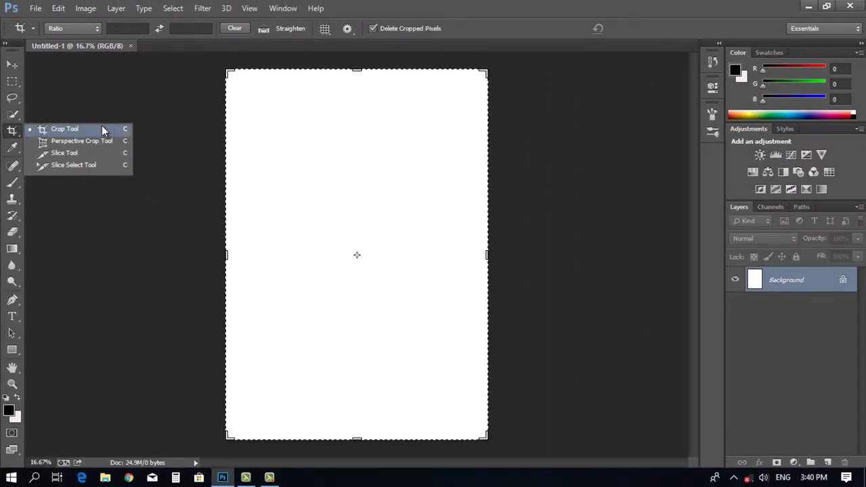
click(17, 80)
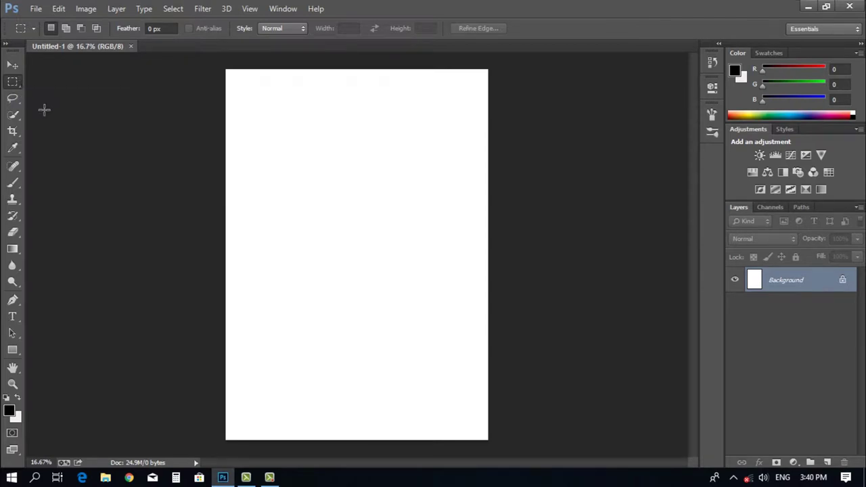
key(l)
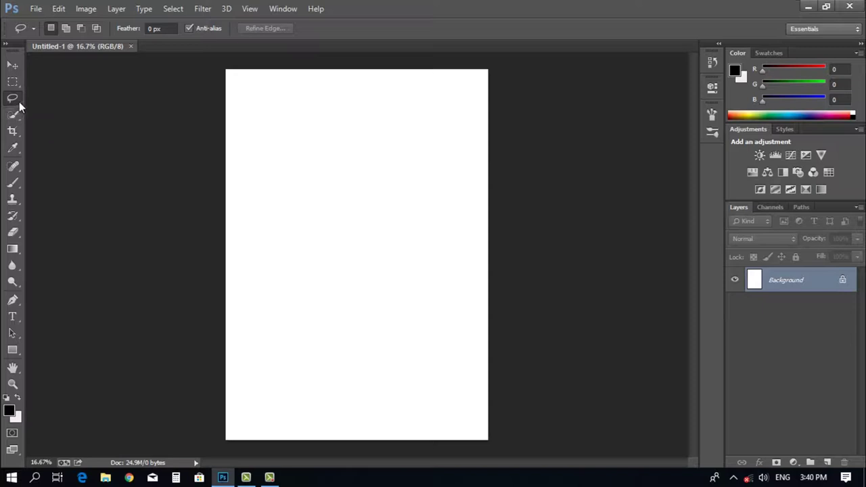
right_click(18, 100)
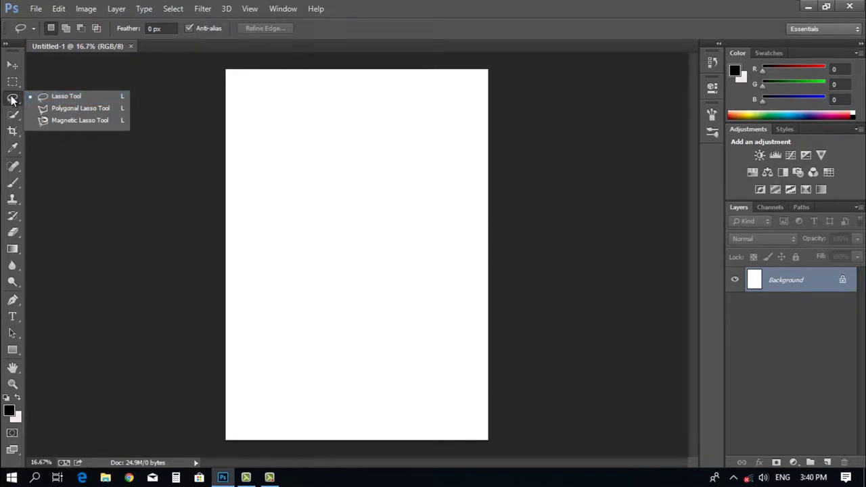
click(65, 99)
right_click(18, 96)
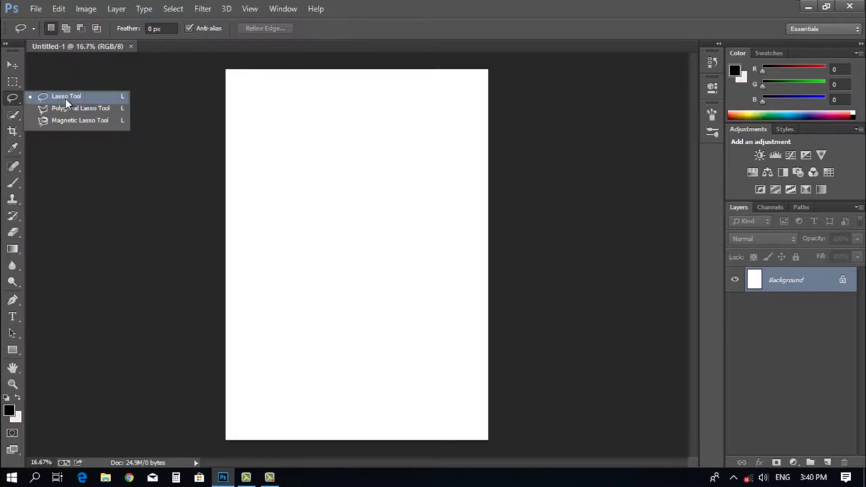
click(14, 71)
click(14, 72)
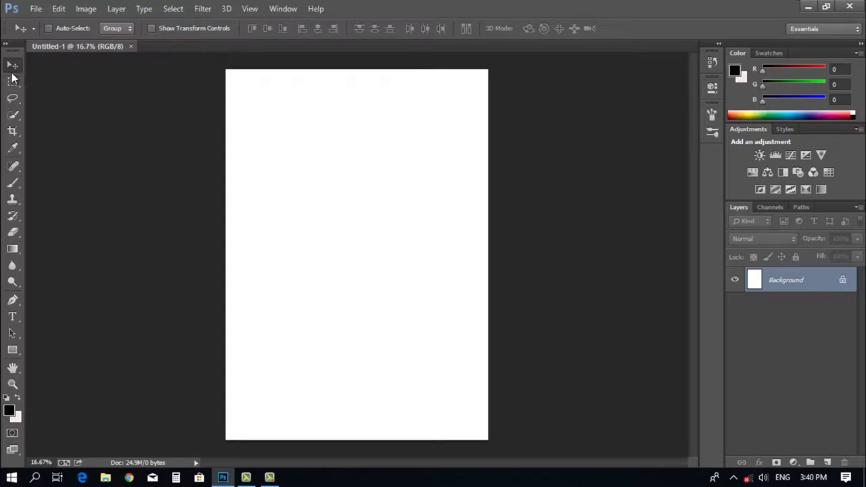
Step: Open 7ac1c8de974280e8f8f47f272eb2f6c0.jpg, the sunset road photo in the graphic purposes folder
click(36, 9)
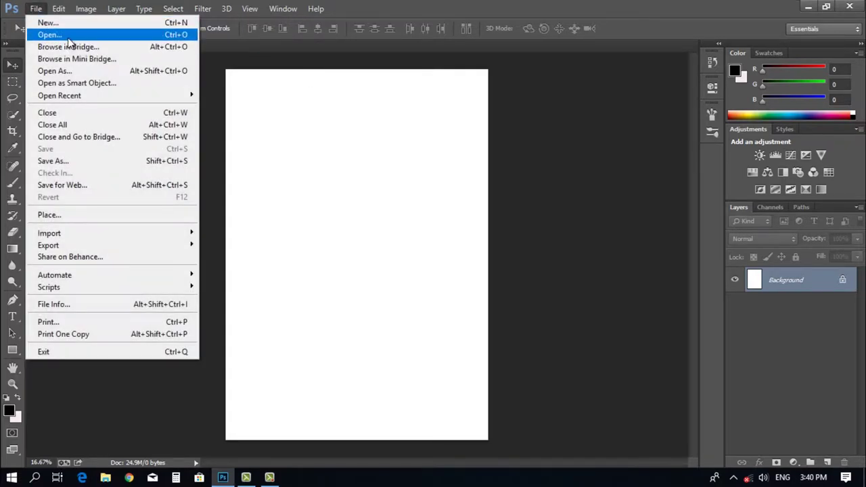
click(50, 35)
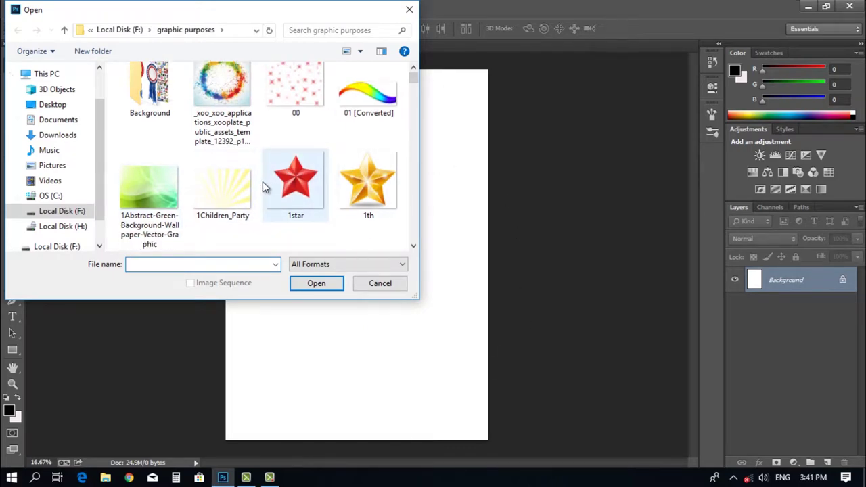
scroll(278, 187, down, 5)
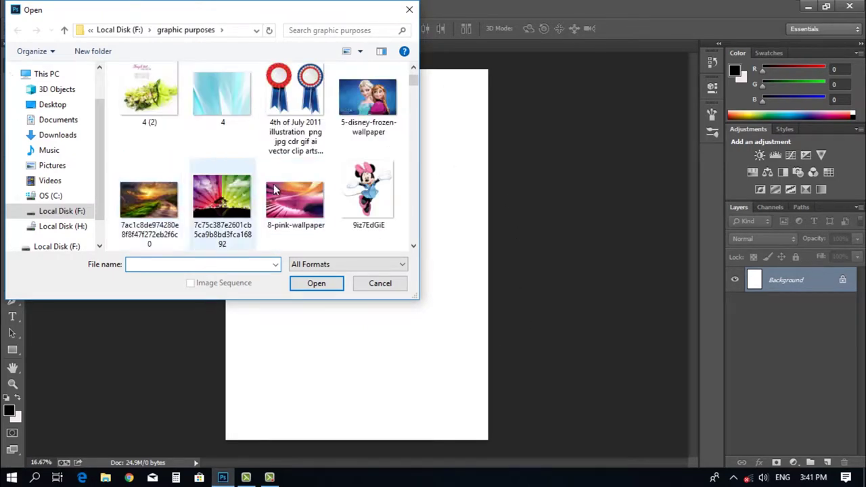
scroll(340, 189, down, 1)
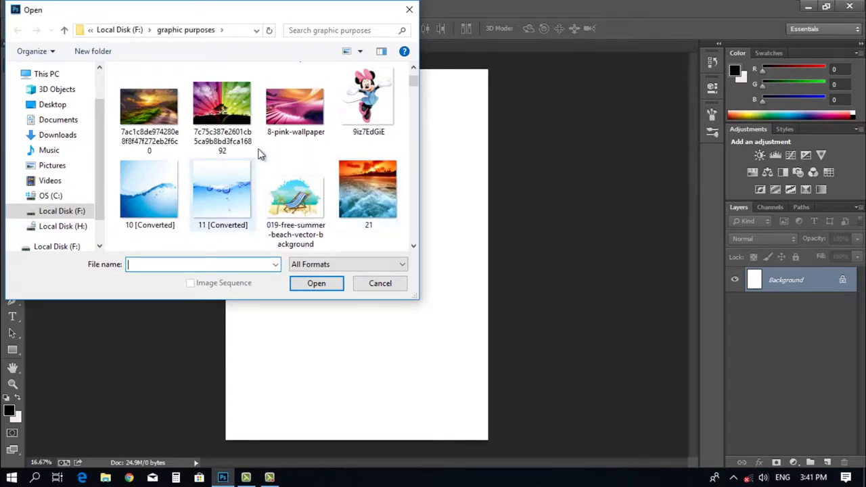
scroll(261, 150, up, 1)
click(147, 203)
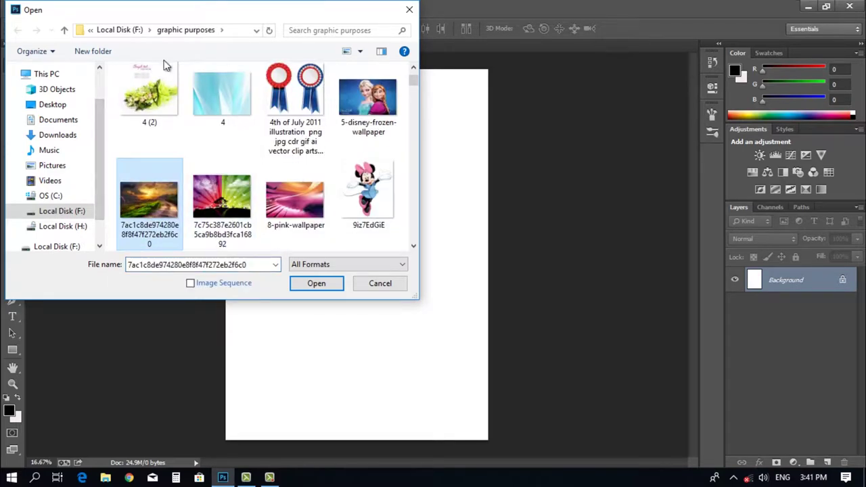
click(340, 283)
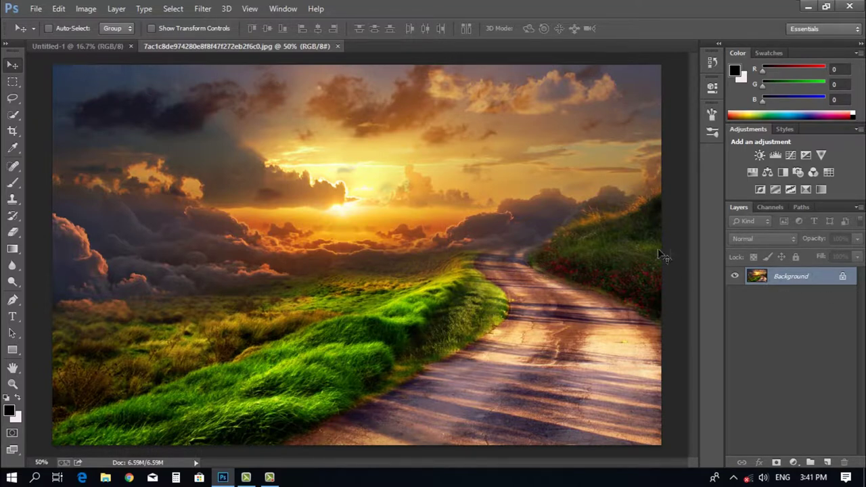
Step: Convert the sunset photo's Background into Layer 0, zoom out, and drag it sideways
double_click(843, 279)
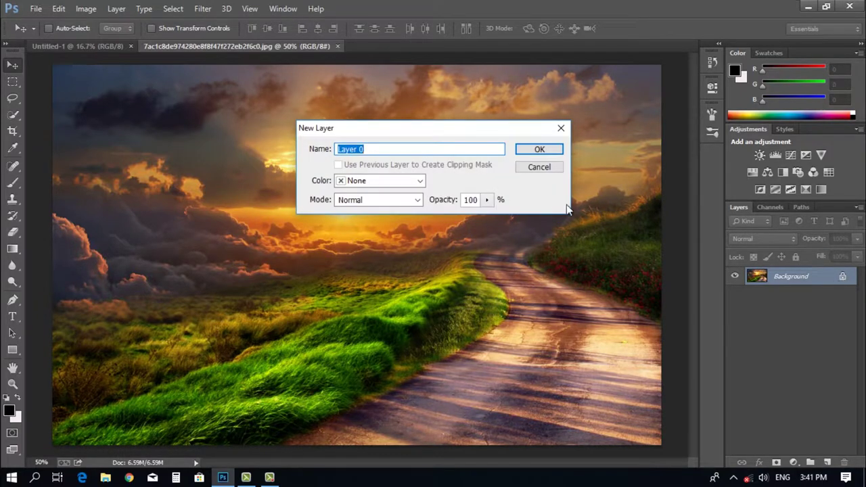
click(538, 151)
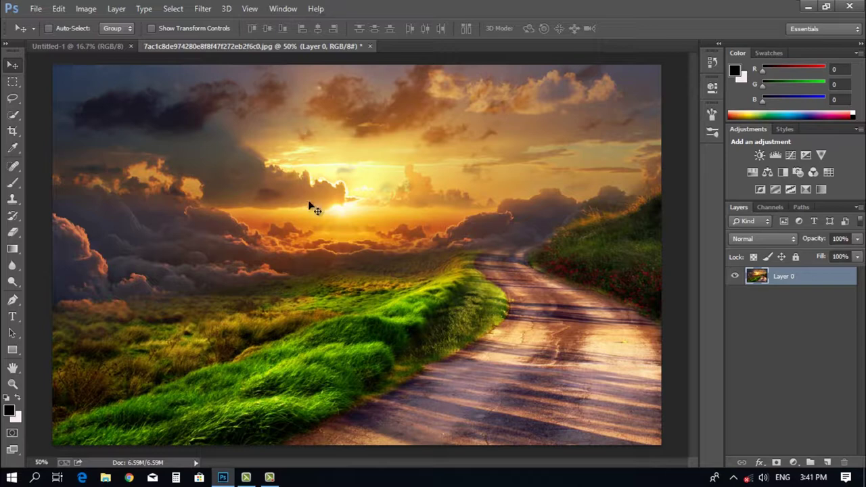
scroll(331, 215, down, 1)
scroll(340, 224, down, 3)
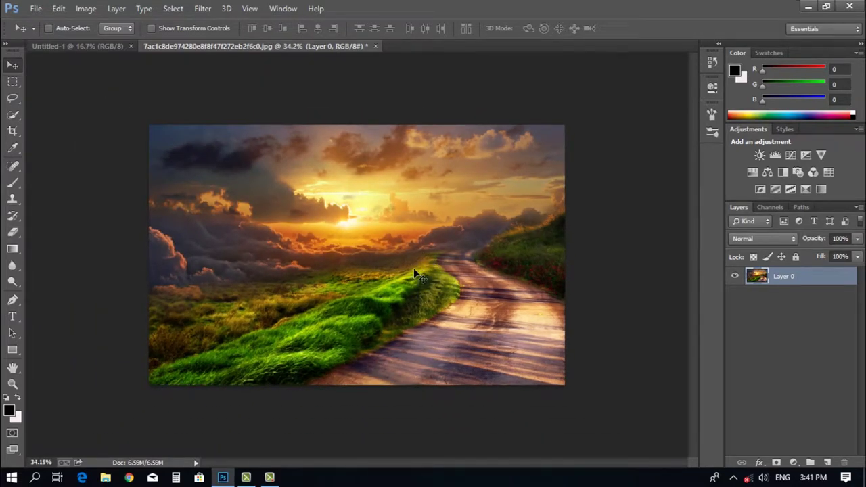
drag(434, 262, 373, 263)
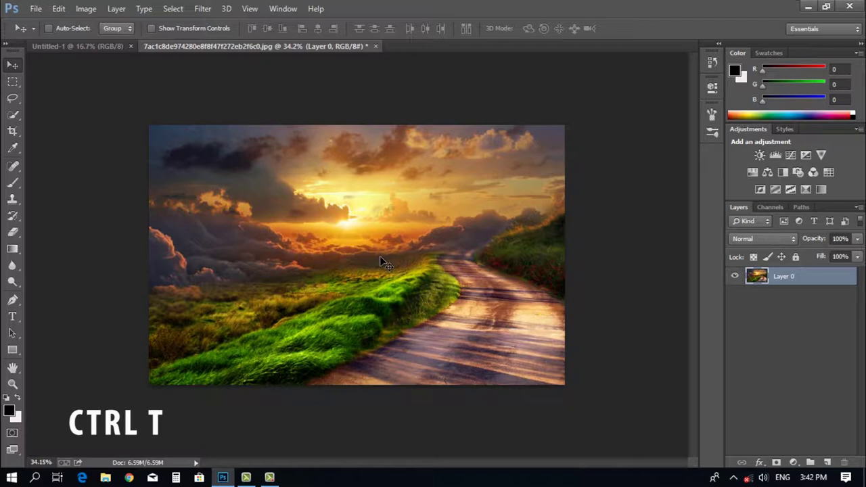
key(ctrl+t)
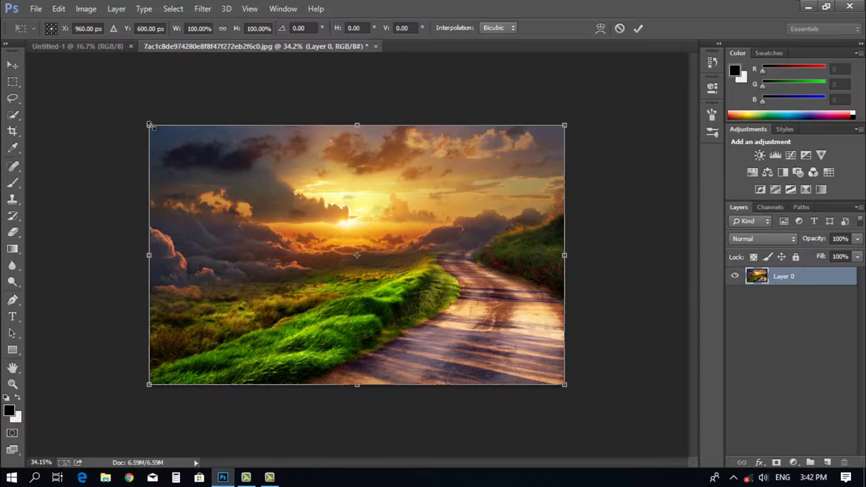
drag(150, 125, 189, 147)
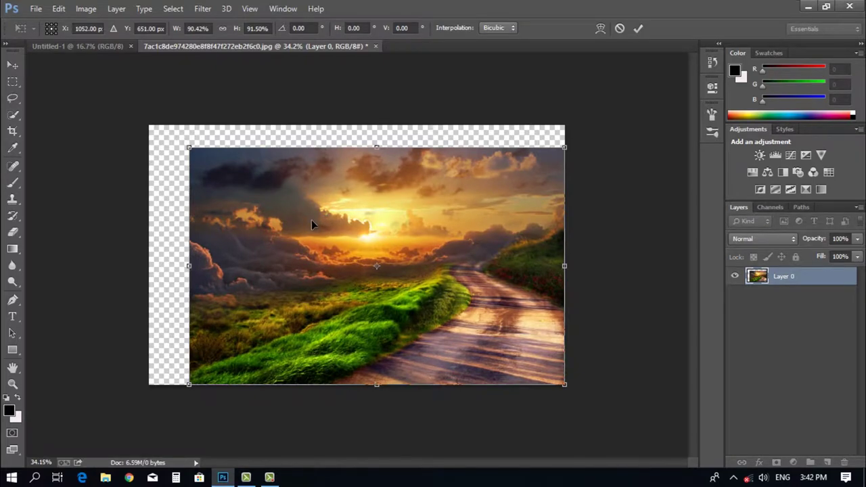
drag(190, 148, 329, 236)
key(ctrl+z)
key(ctrl+z)
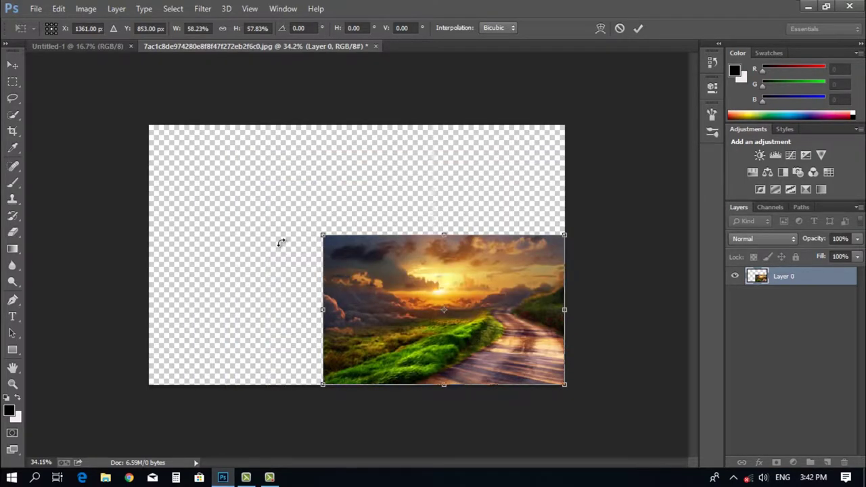
key(ctrl+z)
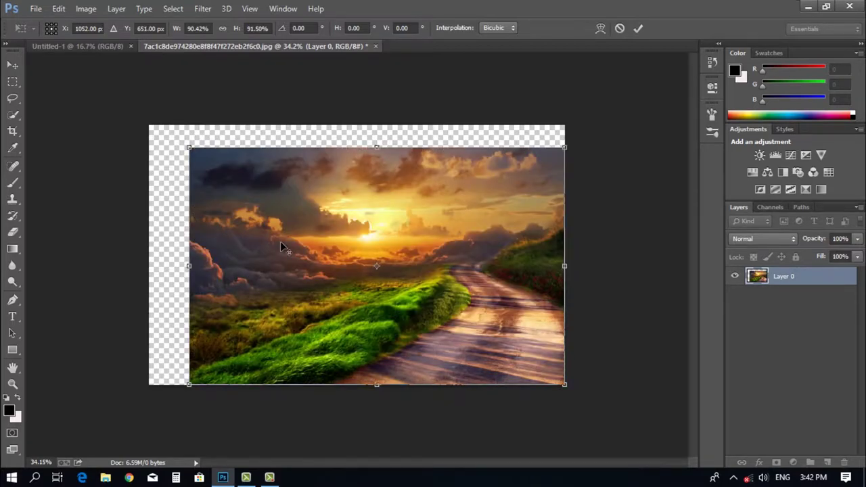
key(Escape)
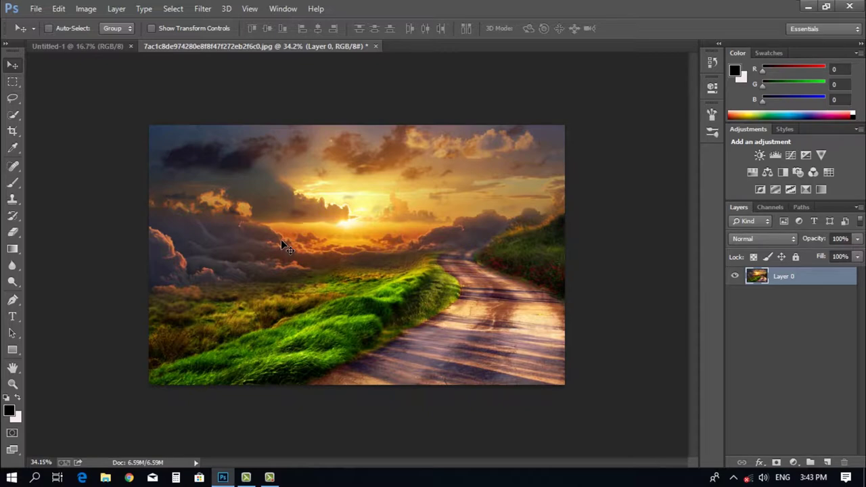
Step: Undo the move and unlock with Ctrl+Z and Step Backward until the locked Background returns
key(ctrl+z)
key(ctrl+z)
key(ctrl+z)
key(ctrl+z)
key(ctrl+z)
key(ctrl+z)
key(ctrl+z)
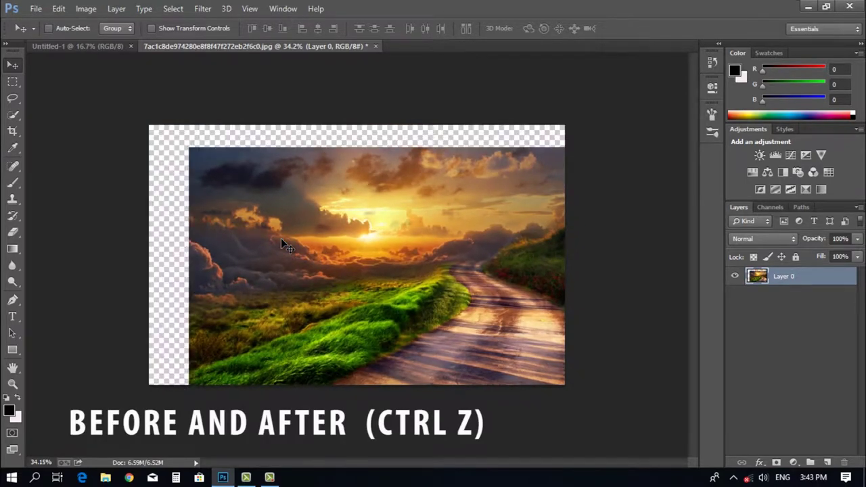
key(ctrl+z)
key(ctrl+z)
key(ctrl+z)
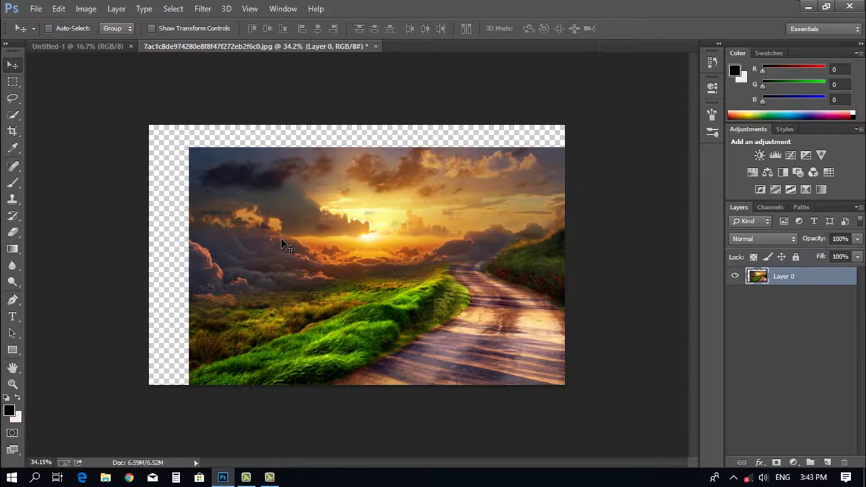
key(ctrl+alt+z)
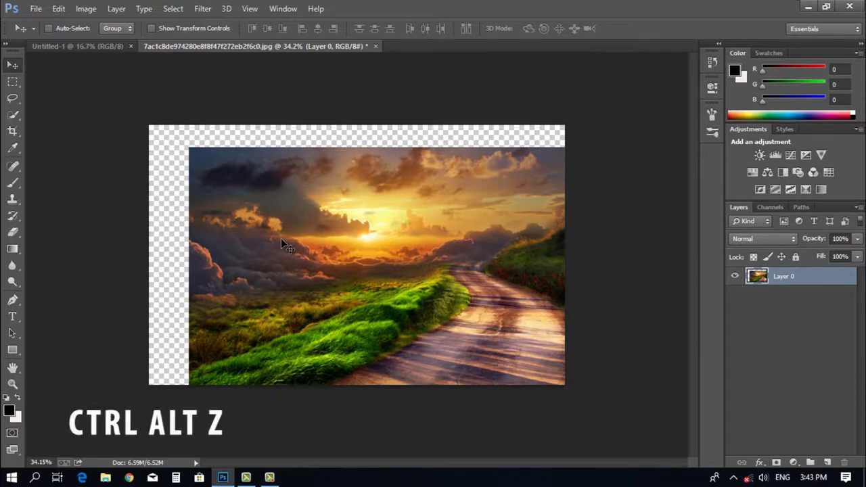
key(ctrl+alt+z)
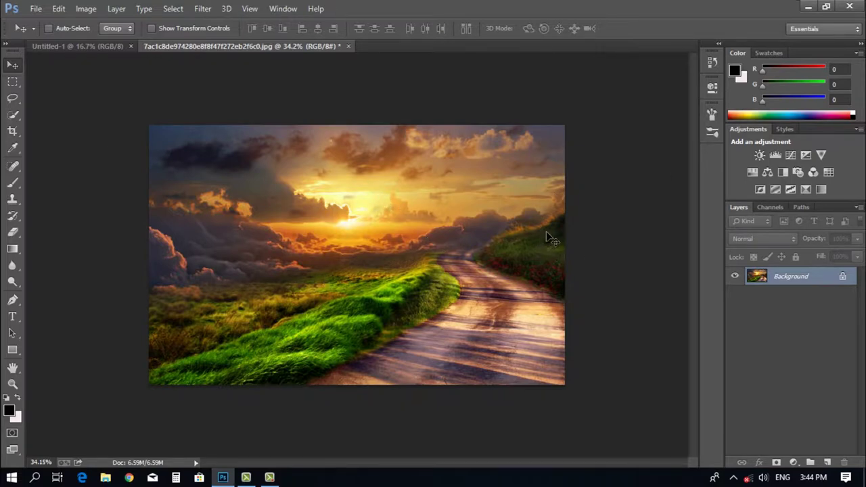
Step: Unlock the Background into Layer 0 and move the photo down and slightly right
double_click(843, 279)
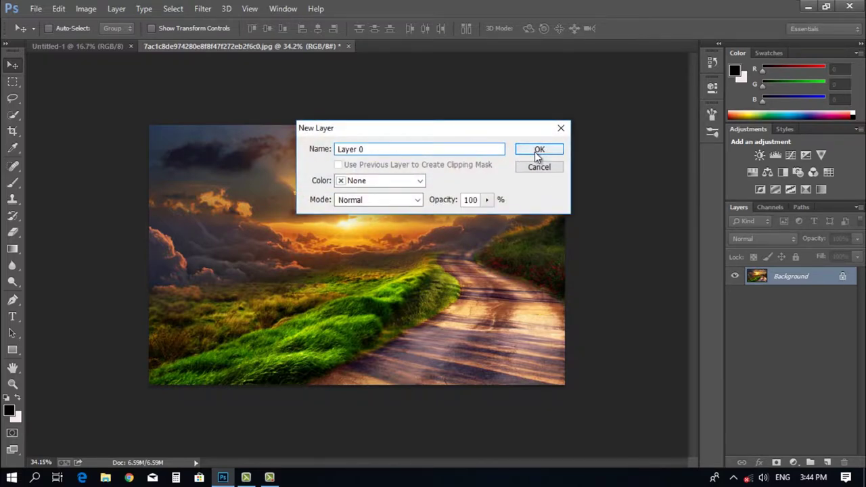
click(544, 149)
drag(319, 228, 302, 252)
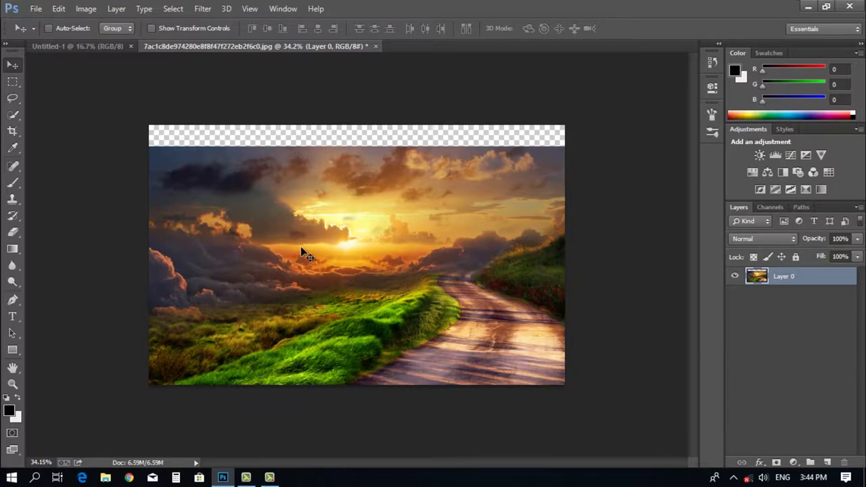
Step: Use Free Transform to shift the sunset photo up and to the right
key(ctrl+t)
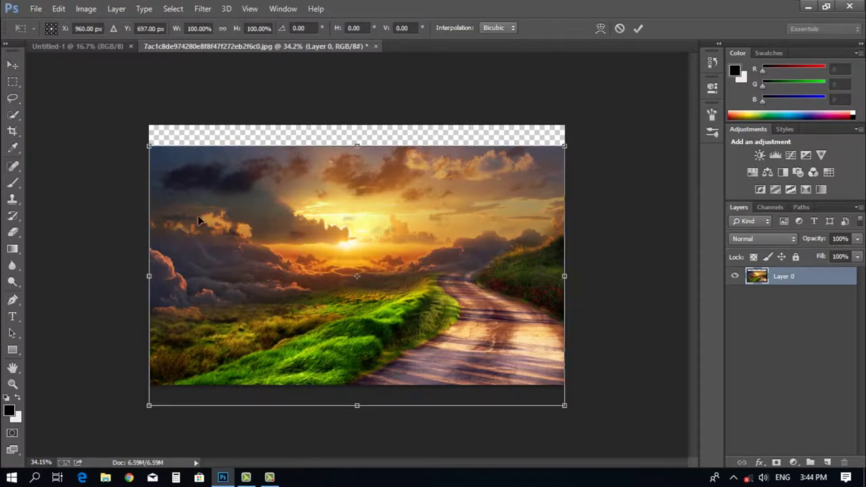
drag(249, 219, 252, 208)
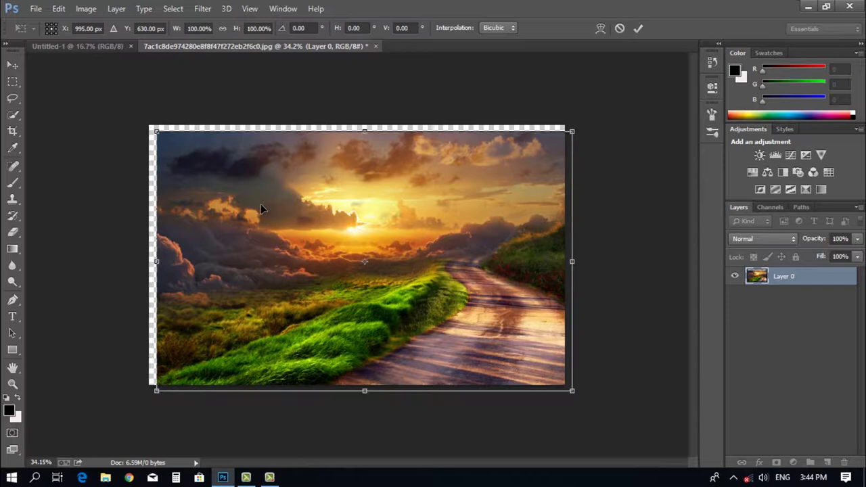
key(shift)
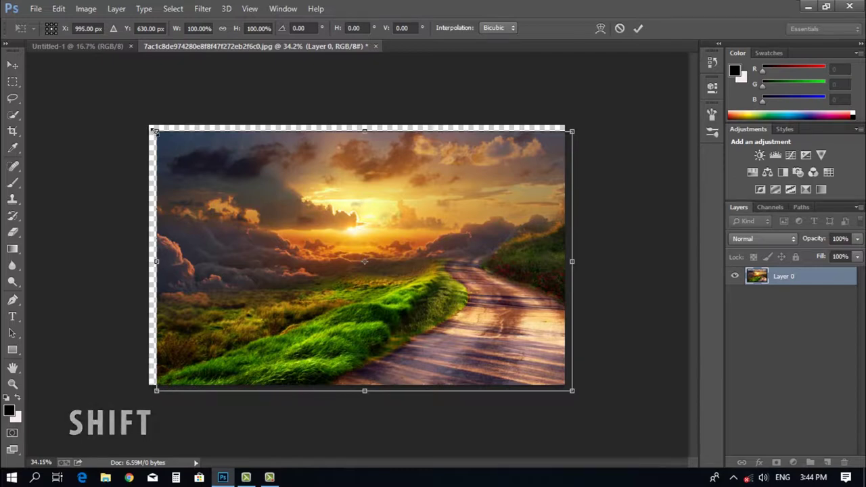
Step: Scale the sunset photo down to about 64% with the corner handles and commit
drag(156, 131, 215, 169)
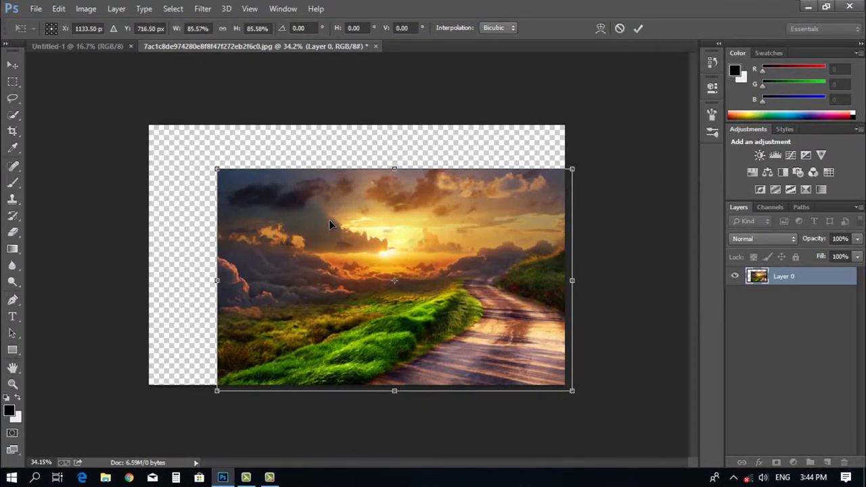
drag(329, 219, 292, 200)
drag(184, 149, 251, 188)
drag(318, 248, 305, 227)
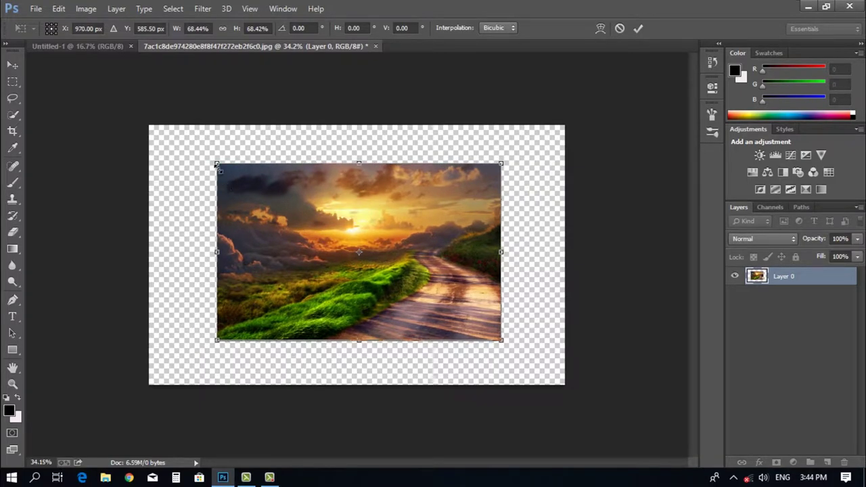
drag(213, 161, 239, 193)
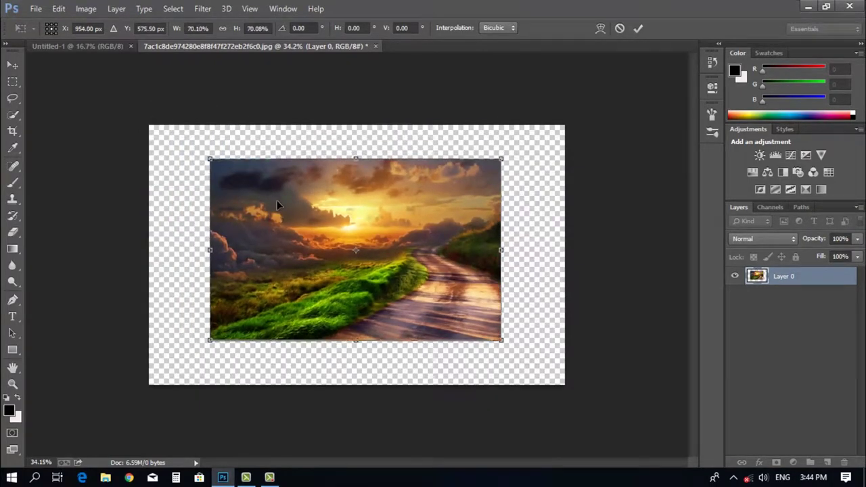
drag(299, 222, 297, 223)
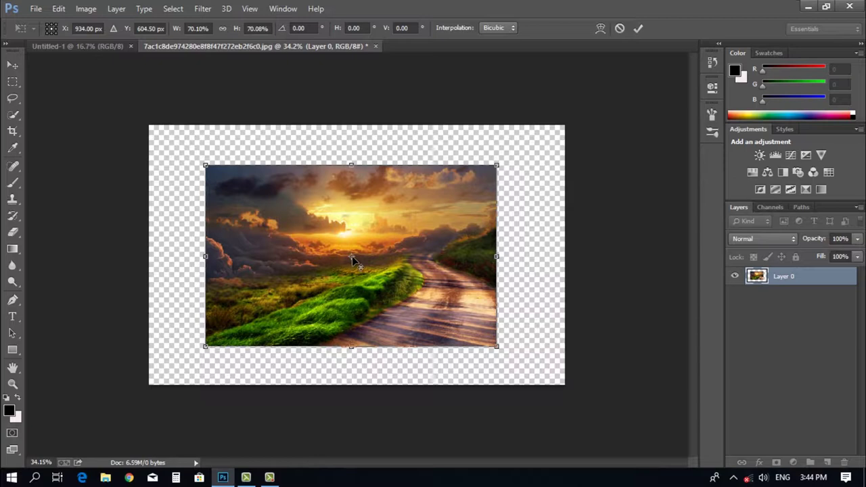
key(shift+alt)
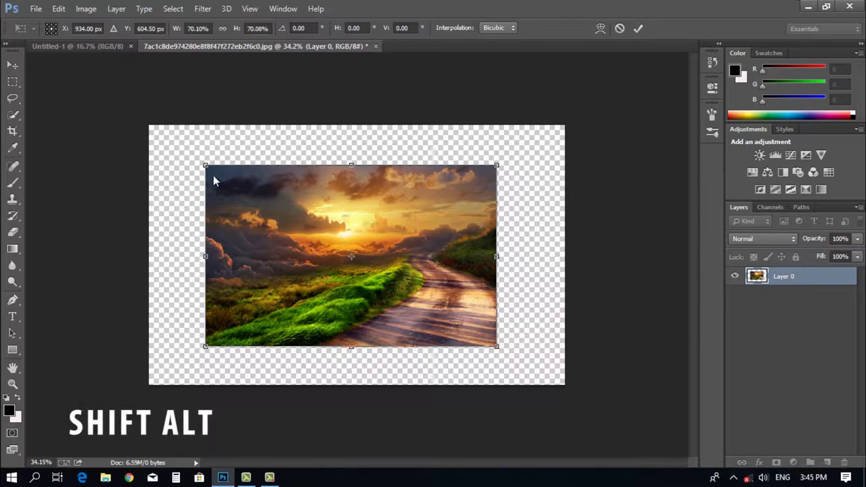
drag(207, 167, 150, 129)
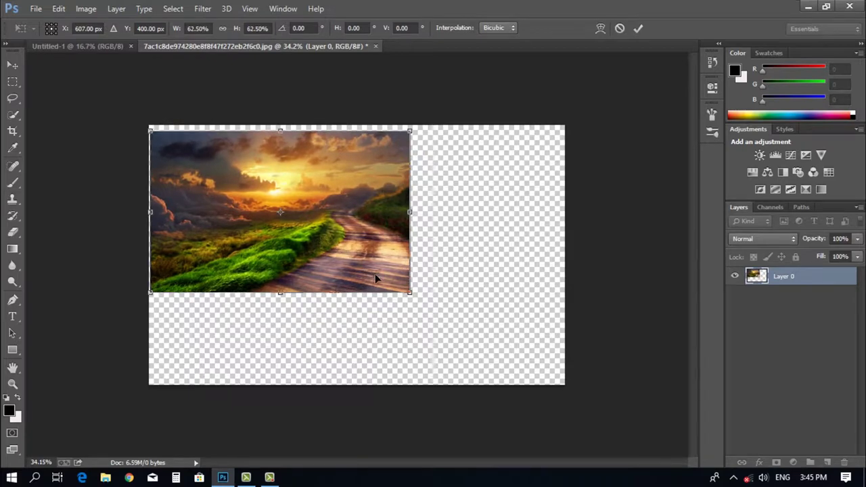
drag(416, 296, 502, 351)
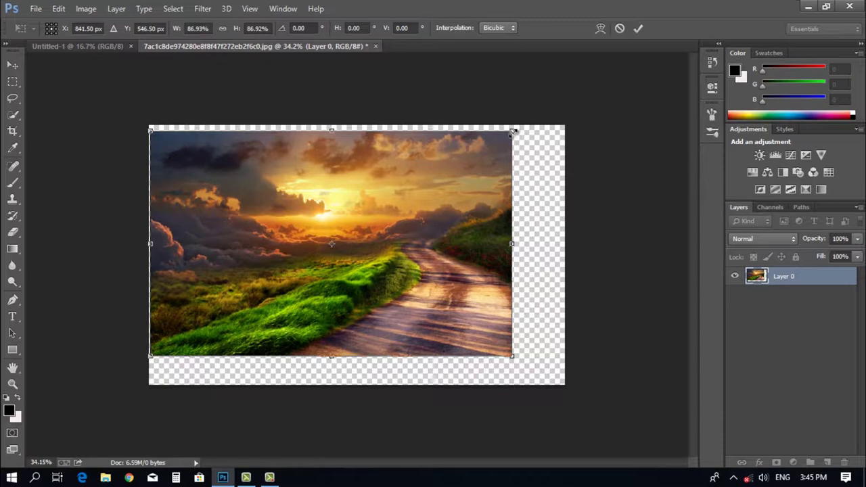
drag(513, 131, 465, 160)
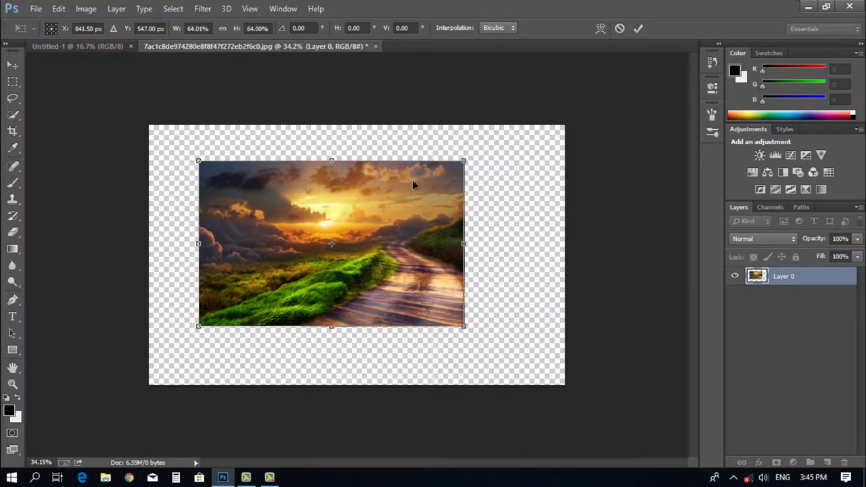
key(Return)
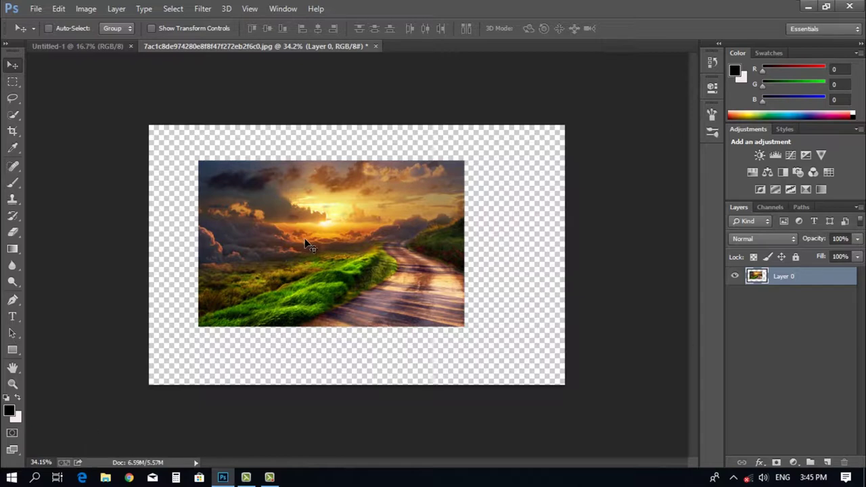
Step: Move the photo about 41 px right, then try rotations up to 12.6° and cancel them
drag(315, 245, 343, 246)
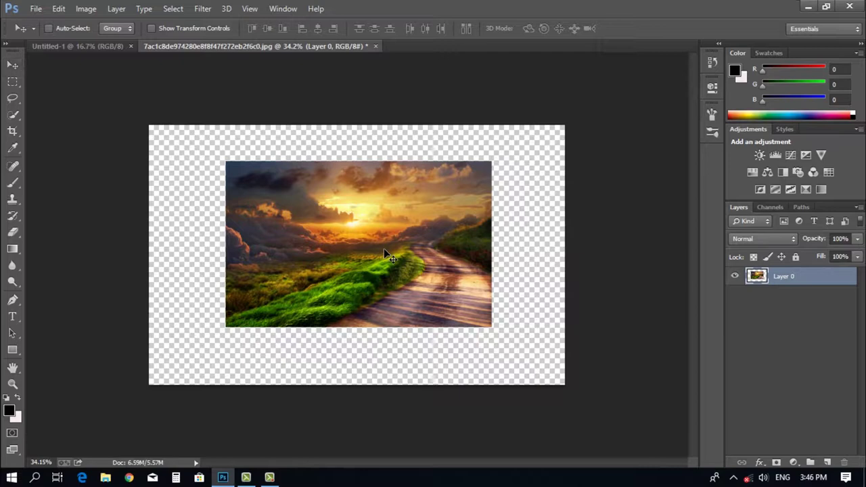
key(ctrl+t)
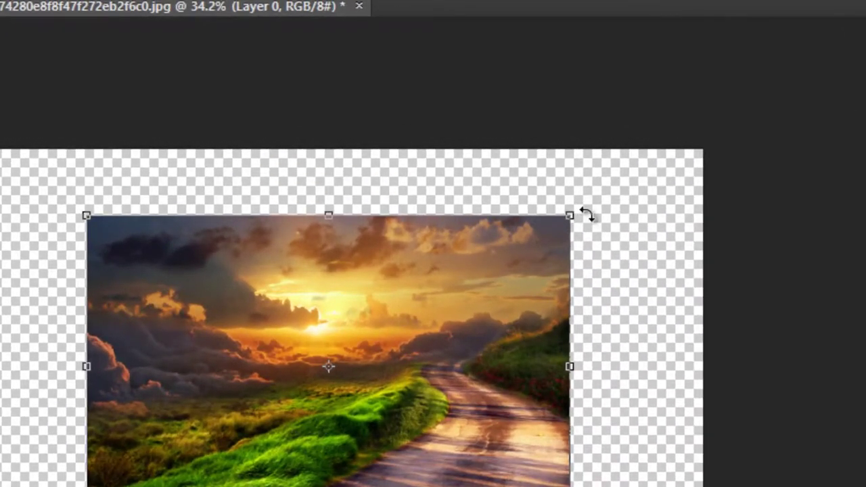
drag(578, 198, 557, 239)
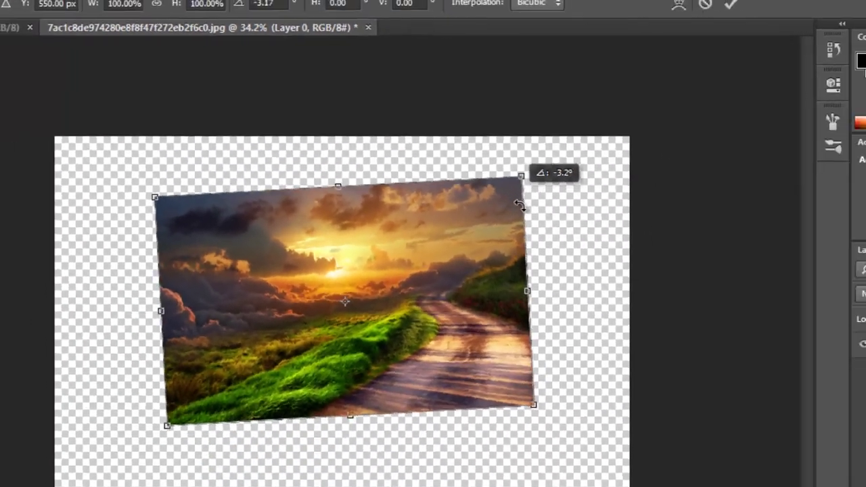
mouse_move(519, 204)
mouse_down()
mouse_move(538, 232)
mouse_move(548, 218)
mouse_move(512, 173)
mouse_move(511, 205)
mouse_up()
drag(479, 174, 507, 174)
key(Escape)
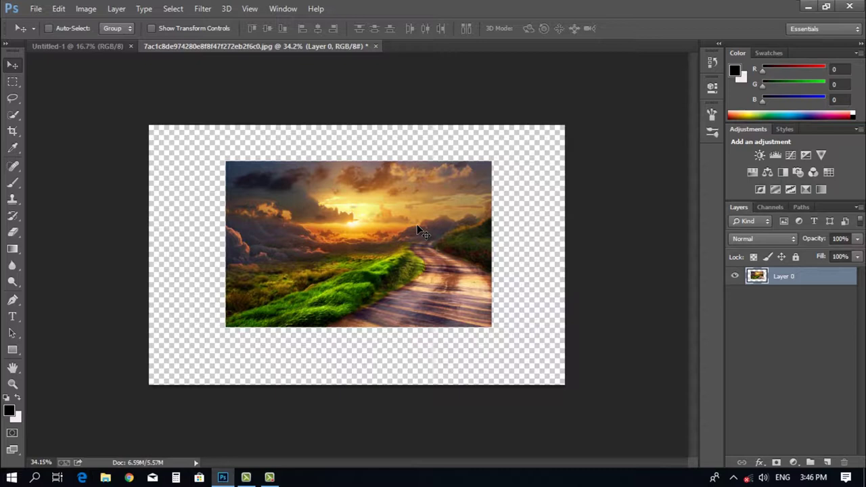
Step: Scale the photo to 90.24% width and 87.37% height, undoing a trial skew
key(ctrl+t)
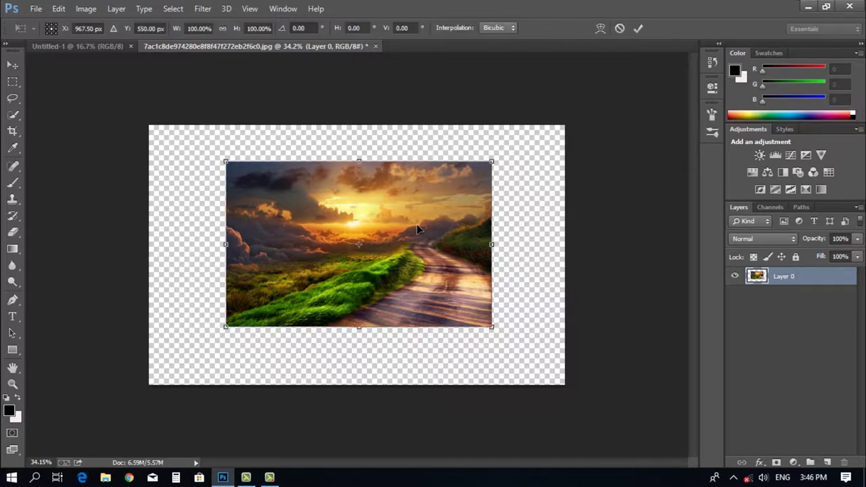
right_click(419, 232)
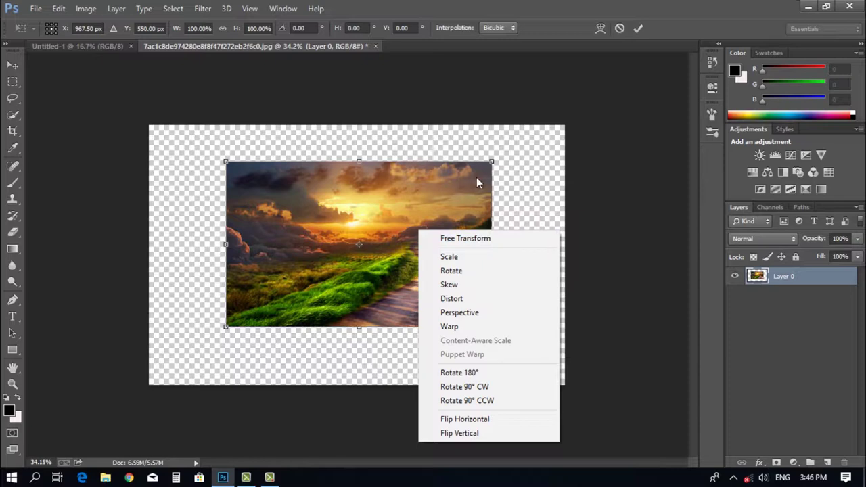
click(492, 161)
drag(492, 161, 468, 182)
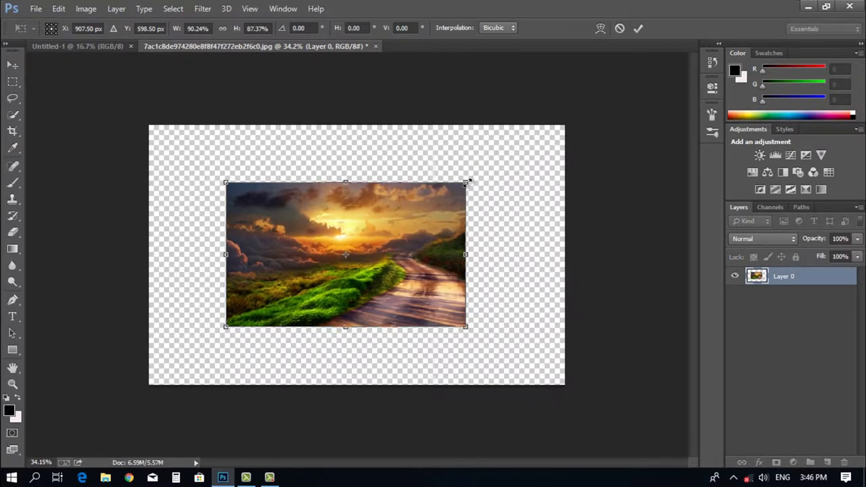
key(ctrl)
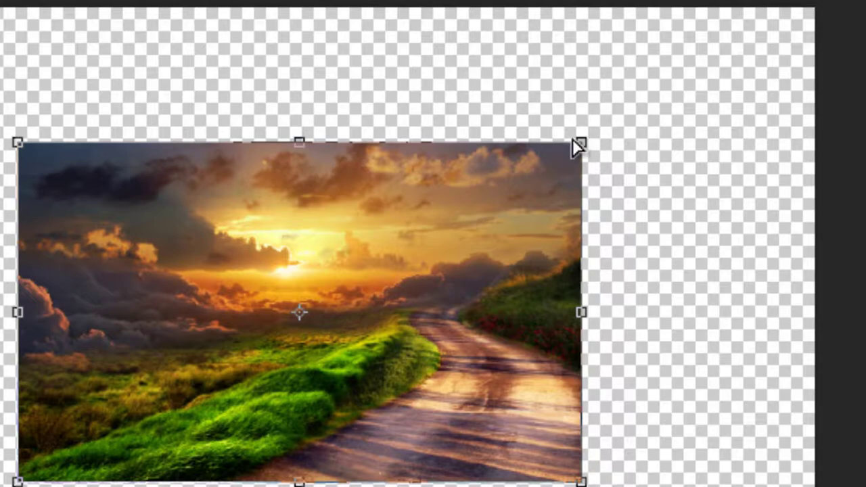
drag(581, 143, 426, 236)
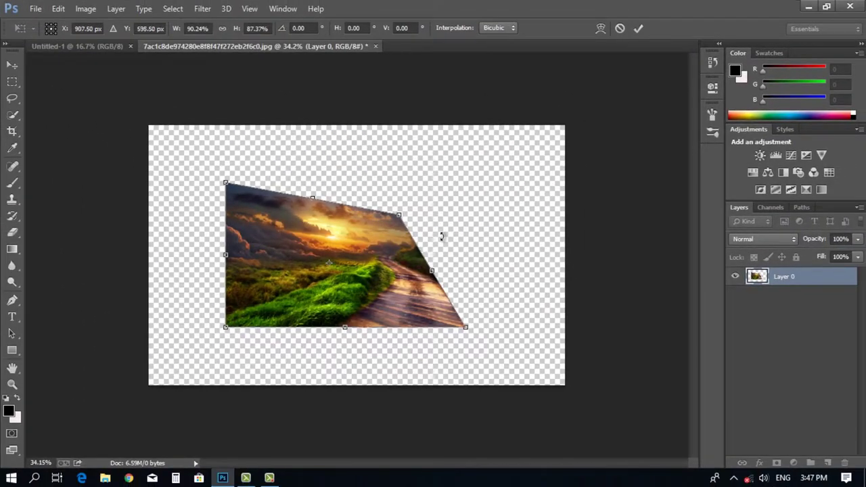
key(ctrl+z)
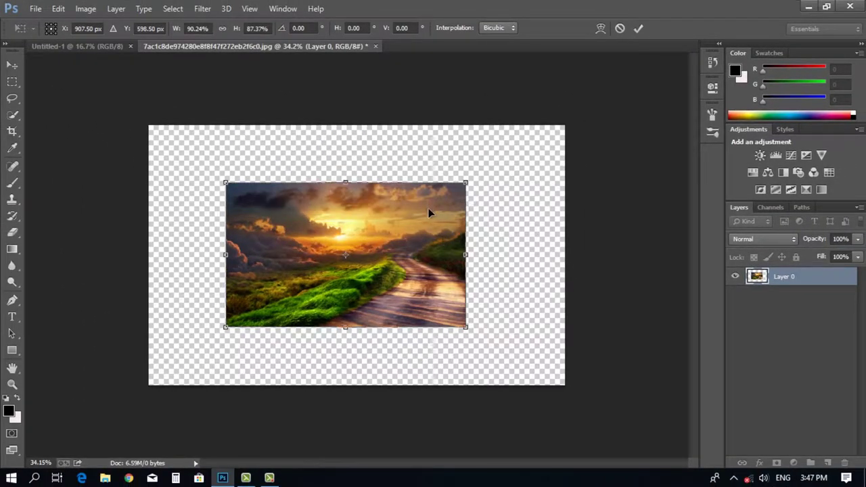
right_click(429, 210)
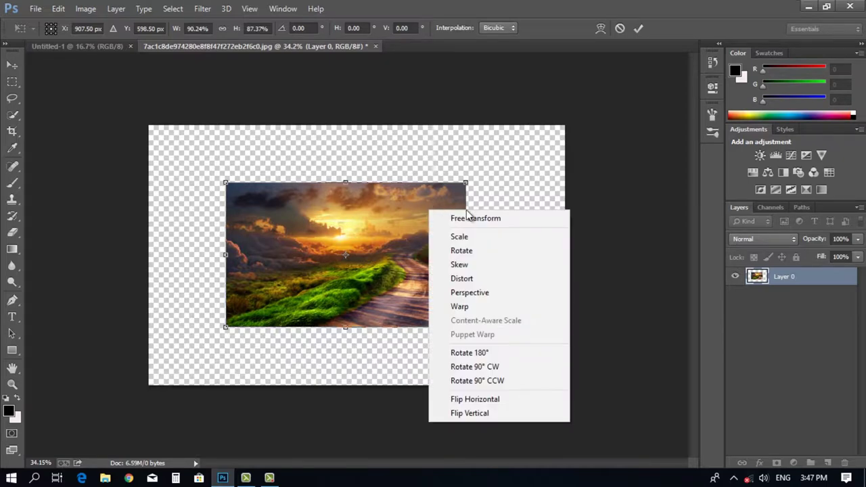
Step: Apply a Perspective transform that raises the sunset photo's right edge
click(477, 295)
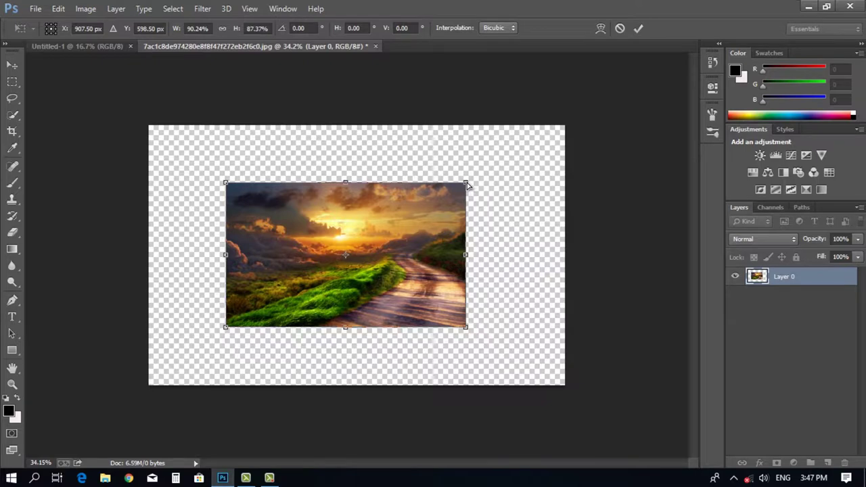
drag(467, 186, 465, 214)
drag(465, 202, 454, 132)
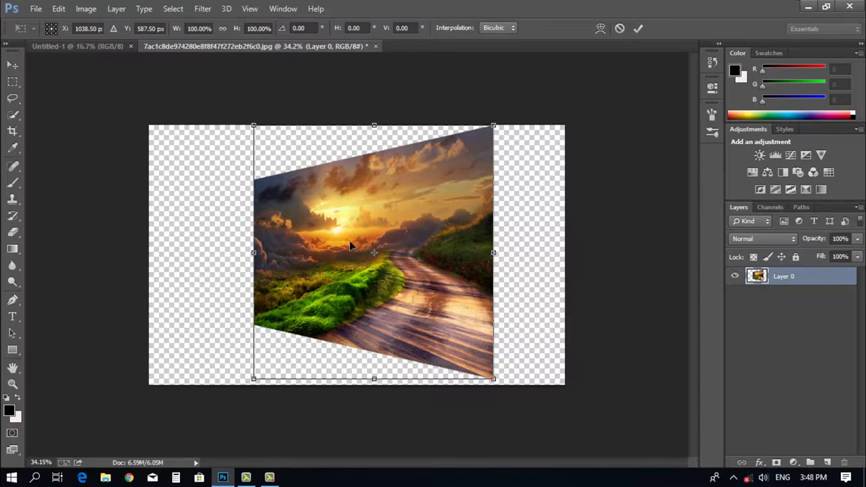
Step: Try Flip Horizontal and Flip Vertical, commit, then step back to undo the flips
right_click(350, 244)
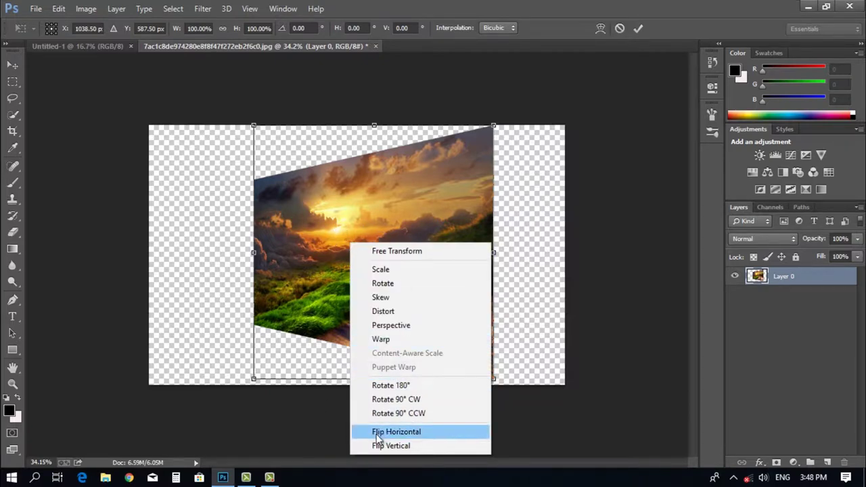
click(409, 436)
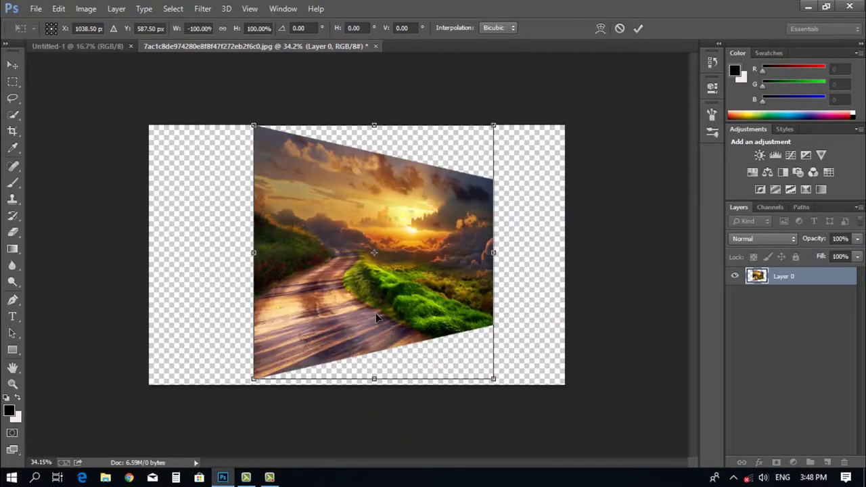
right_click(386, 314)
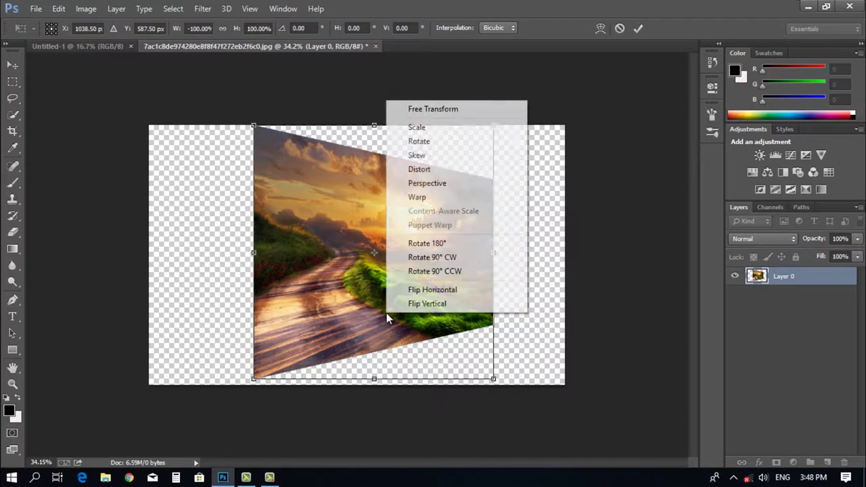
click(421, 303)
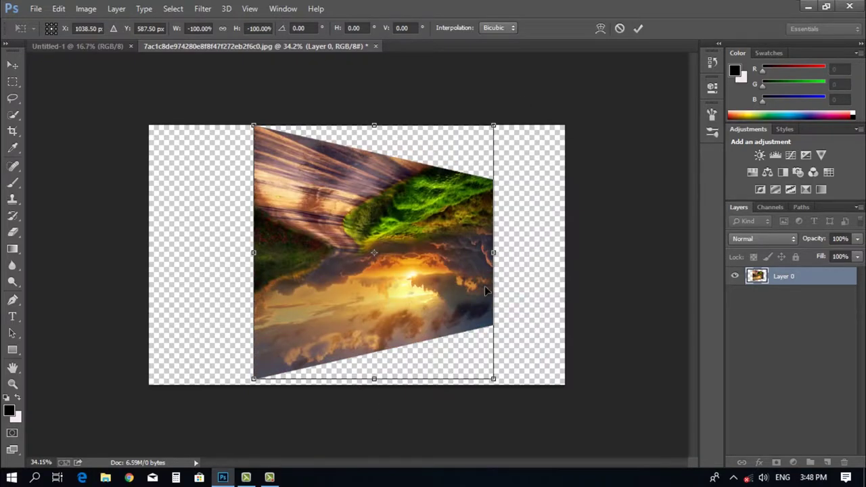
key(Return)
key(ctrl+alt+z)
key(ctrl+alt+z)
key(ctrl+alt+z)
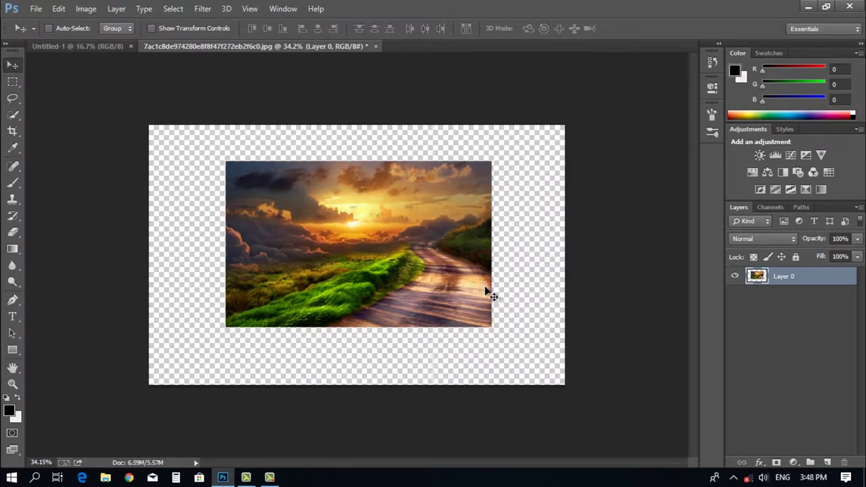
Step: Drag the sunset photo into Untitled-1 as Layer 1 and place it at the top-left
drag(403, 207, 391, 230)
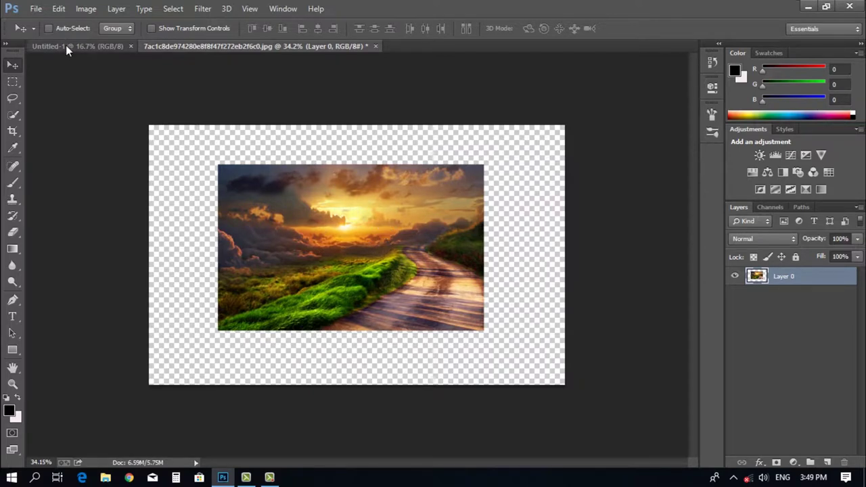
drag(65, 44, 304, 144)
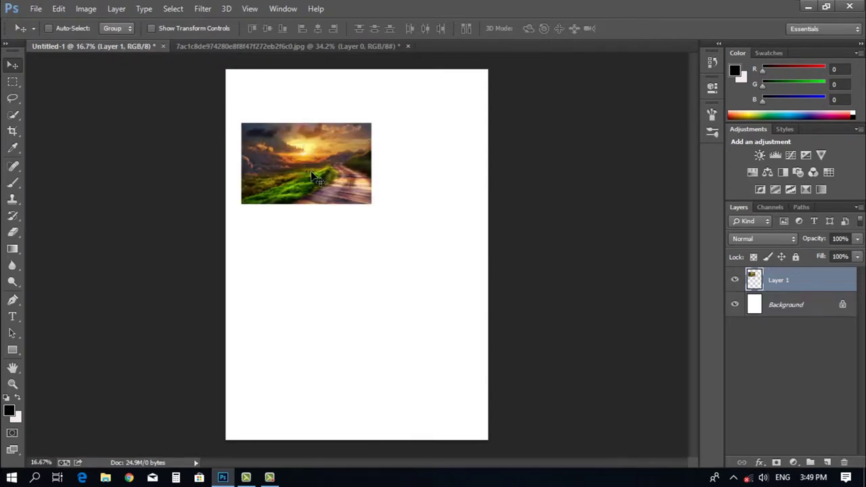
drag(313, 176, 303, 132)
click(36, 8)
Step: Open the 32cac… minions JPG from the file browser as its own document
click(58, 34)
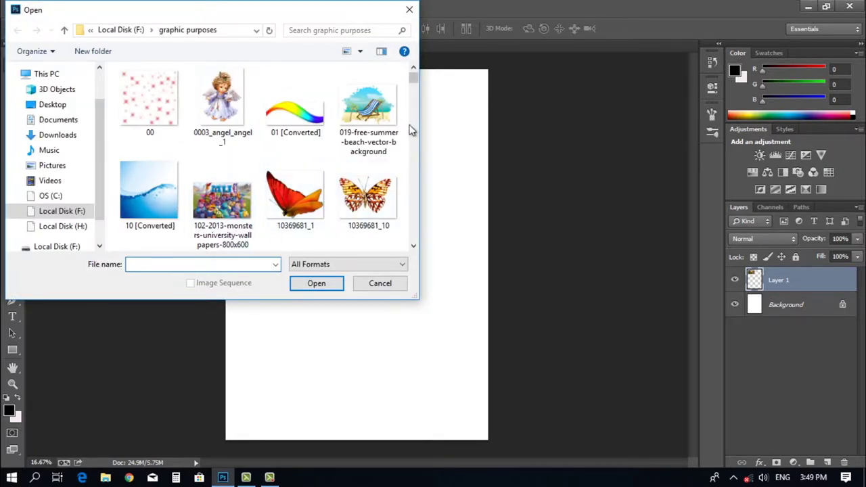
scroll(356, 203, down, 6)
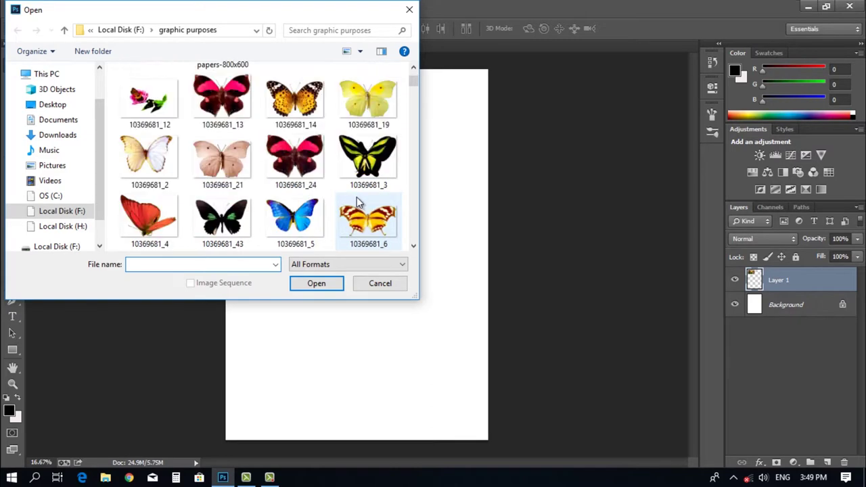
scroll(358, 203, down, 5)
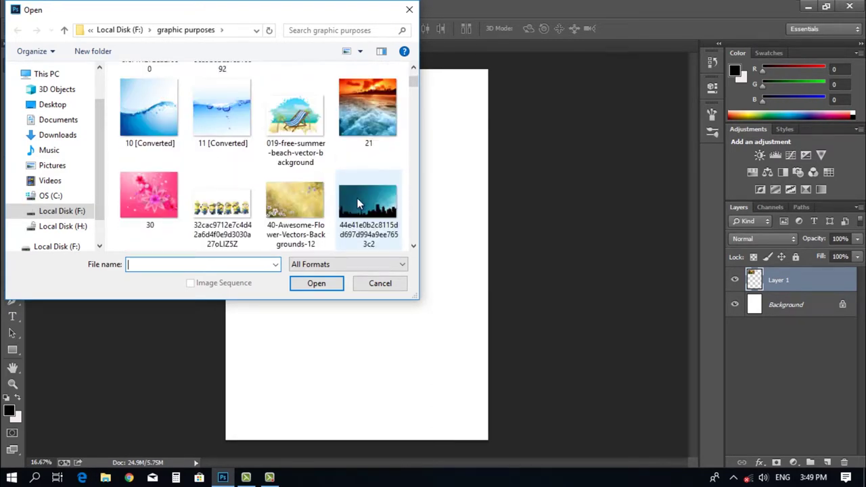
click(222, 215)
click(322, 283)
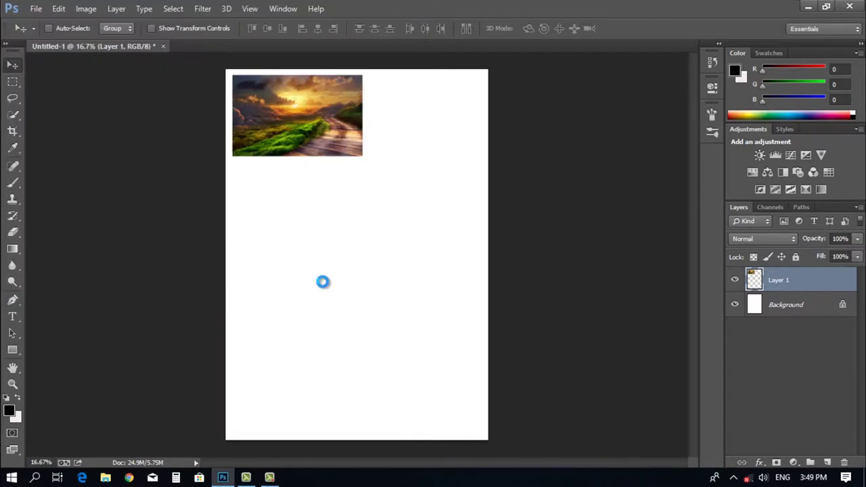
Step: Choose the Rectangular Marquee Tool from the marquee tool options
scroll(395, 279, down, 2)
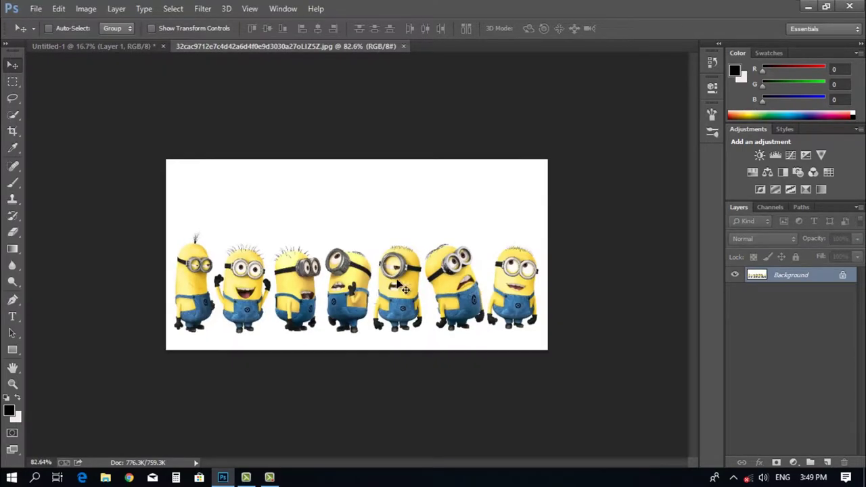
scroll(327, 294, up, 6)
scroll(256, 307, down, 2)
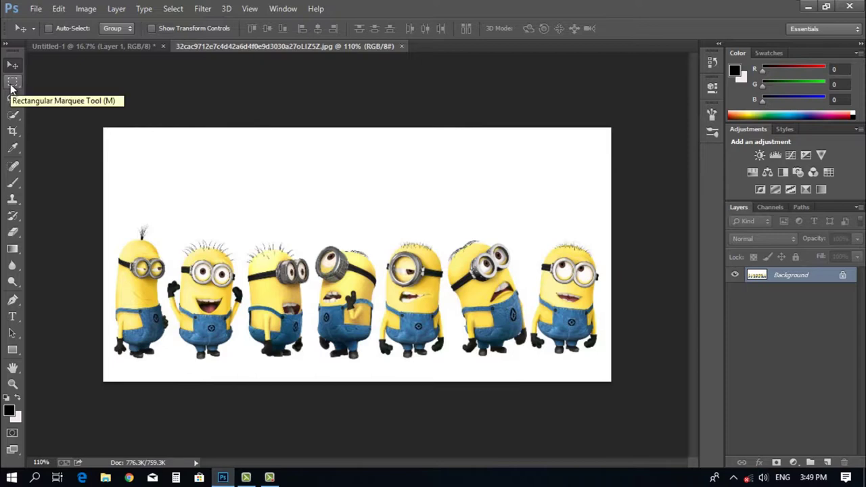
click(11, 88)
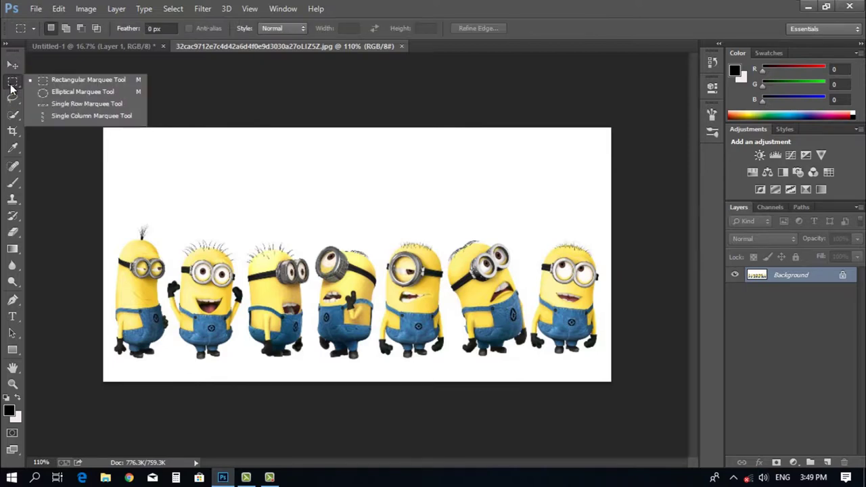
click(62, 79)
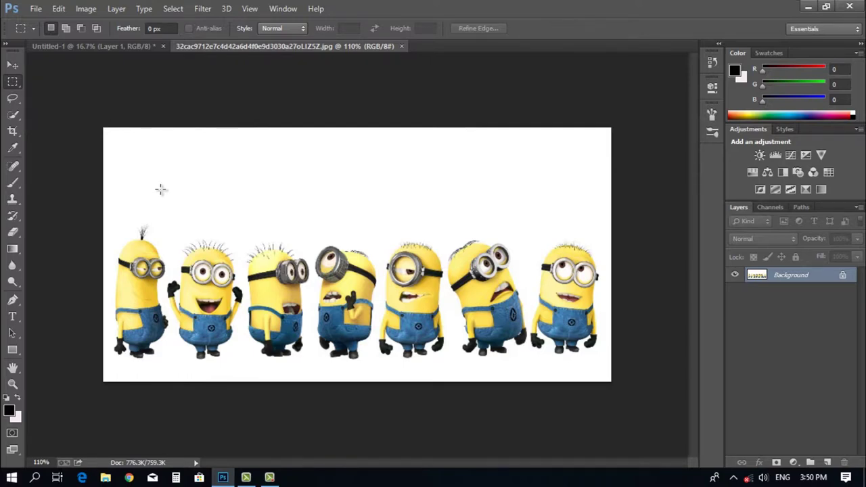
Step: Keep the Rectangular Marquee Tool and draw several trial rectangular selections on the minions image
click(12, 82)
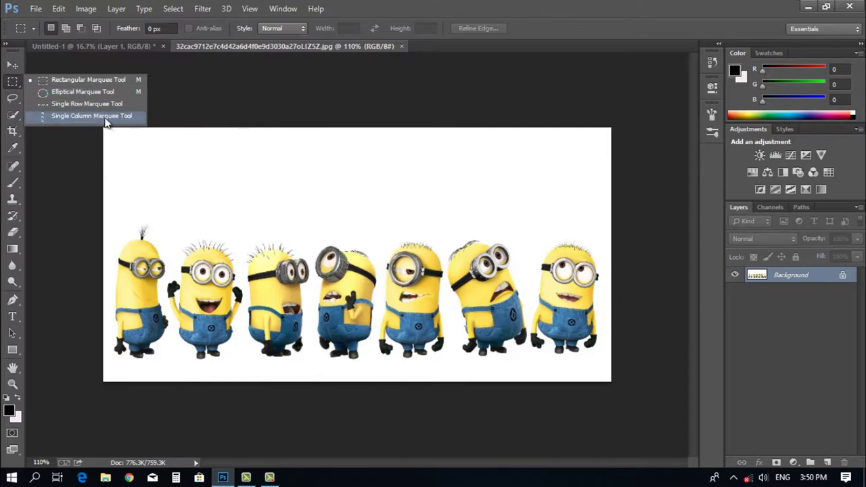
click(96, 81)
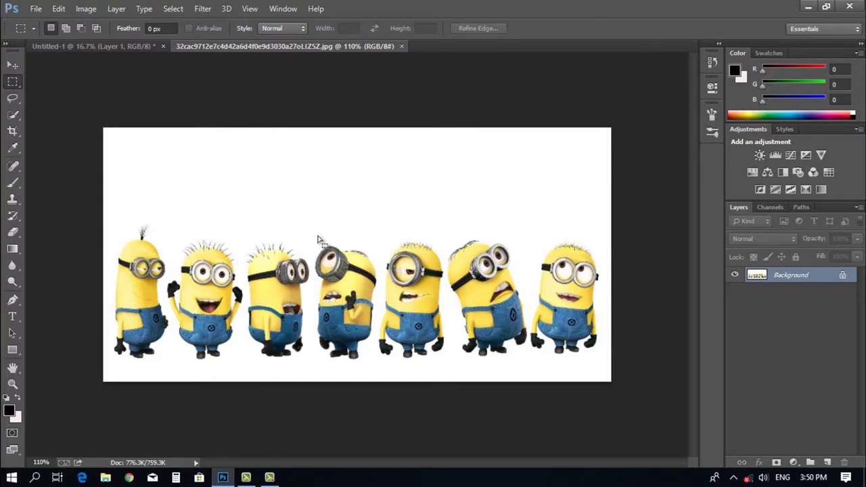
drag(176, 147, 319, 236)
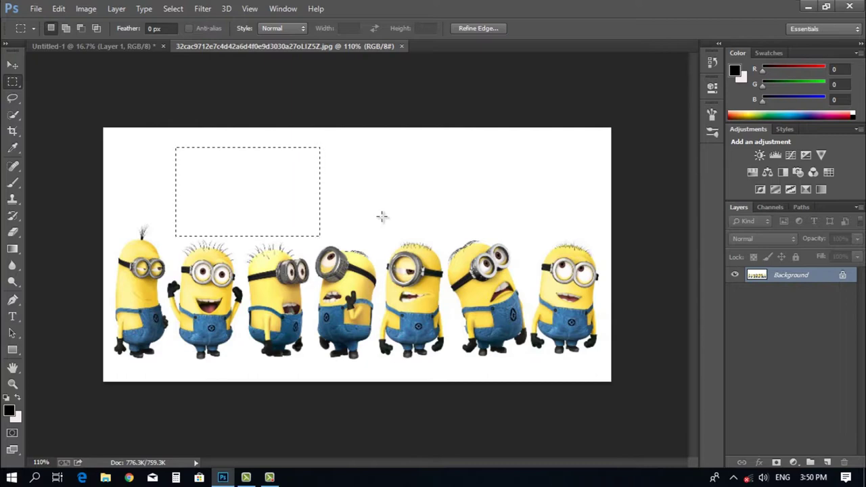
drag(359, 174, 414, 220)
mouse_move(284, 151)
mouse_down()
mouse_move(338, 217)
mouse_move(393, 223)
mouse_up()
drag(312, 161, 371, 232)
drag(332, 211, 249, 145)
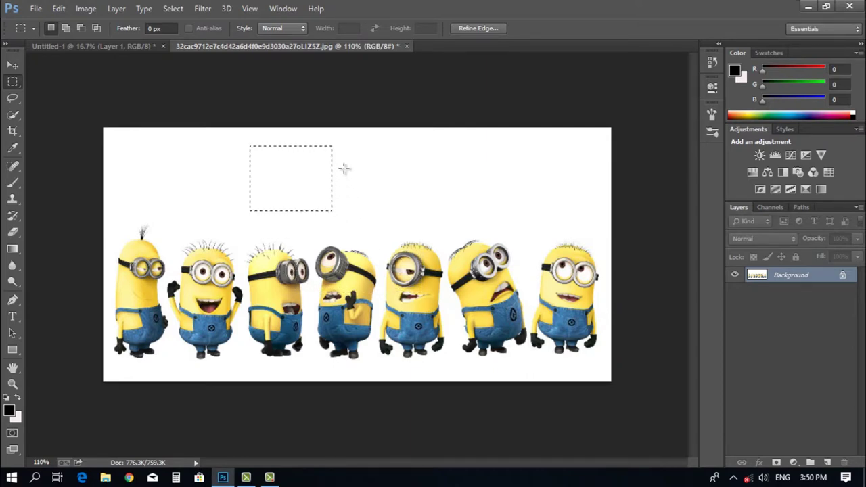
drag(238, 143, 407, 240)
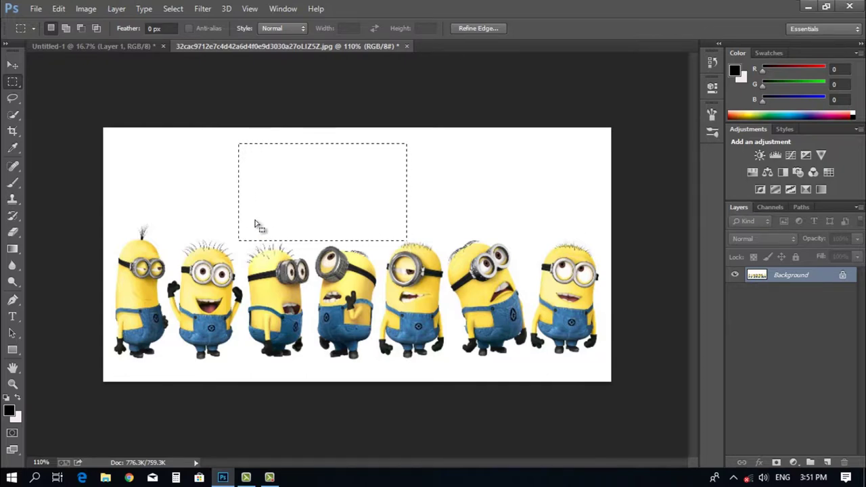
Step: Draw the final rectangular selection around the third and fourth minions from the left
drag(241, 216, 241, 316)
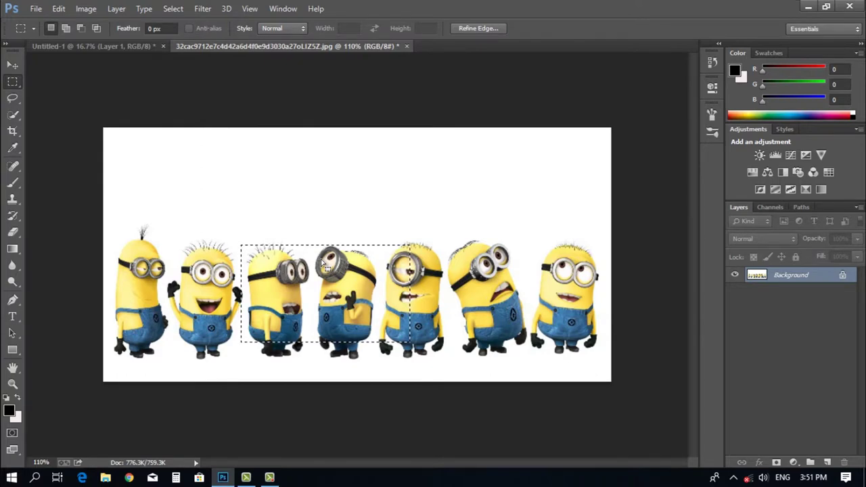
drag(323, 263, 318, 252)
drag(322, 284, 331, 296)
click(246, 228)
drag(245, 228, 379, 376)
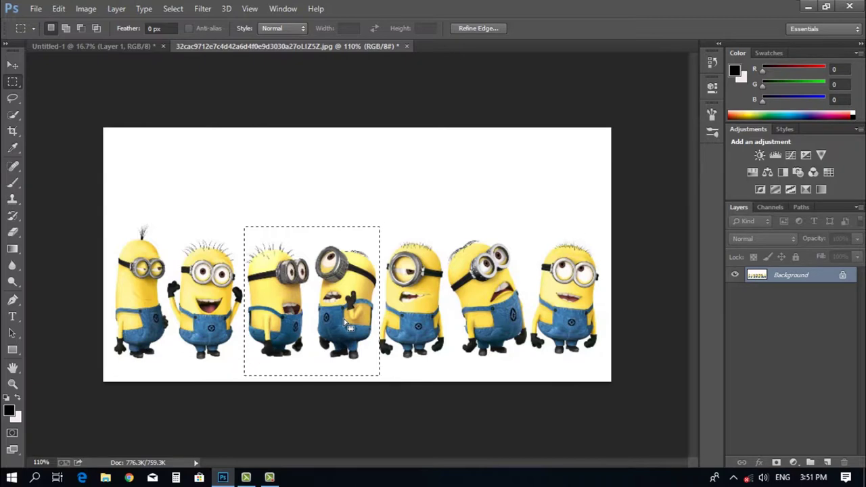
Step: With the Move Tool, lift the two selected minions above the row, leaving a pale gap
click(12, 66)
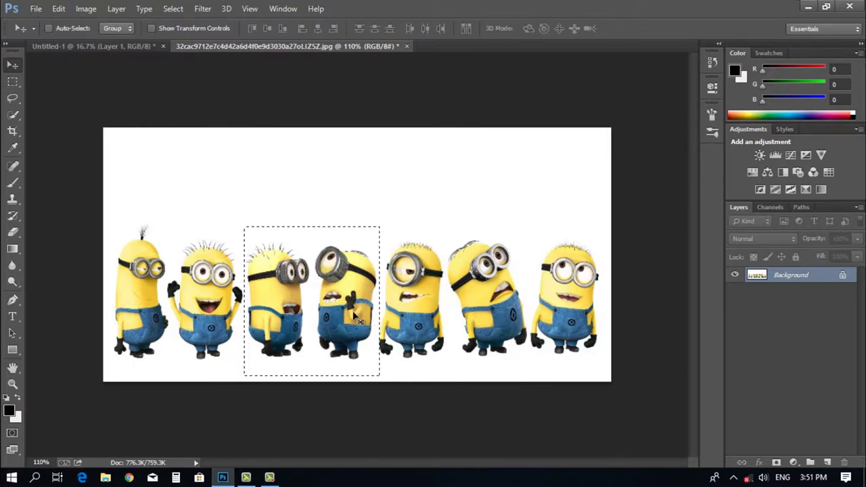
drag(378, 329, 477, 262)
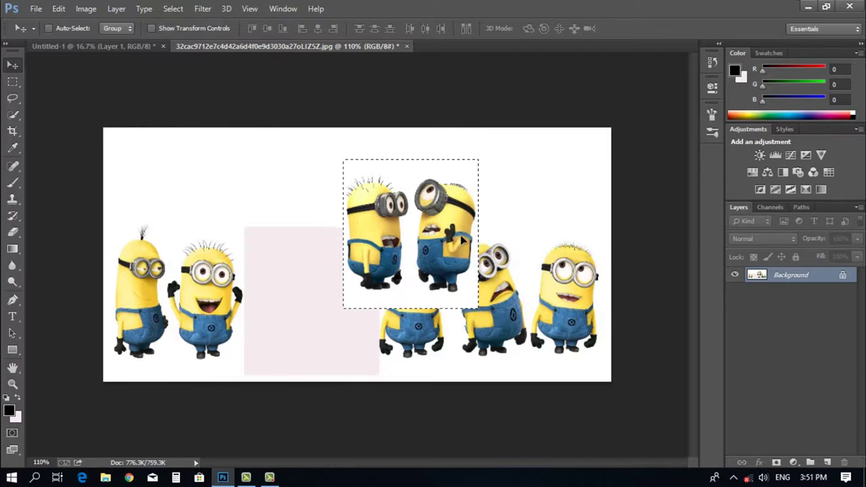
drag(461, 239, 365, 232)
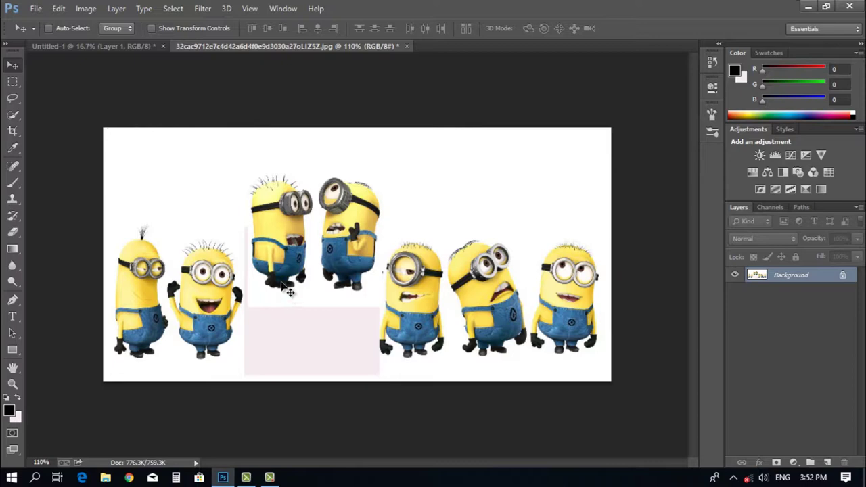
Step: Copy the selected minion pair to a new layer and drag it into Untitled-1
key(m)
right_click(342, 248)
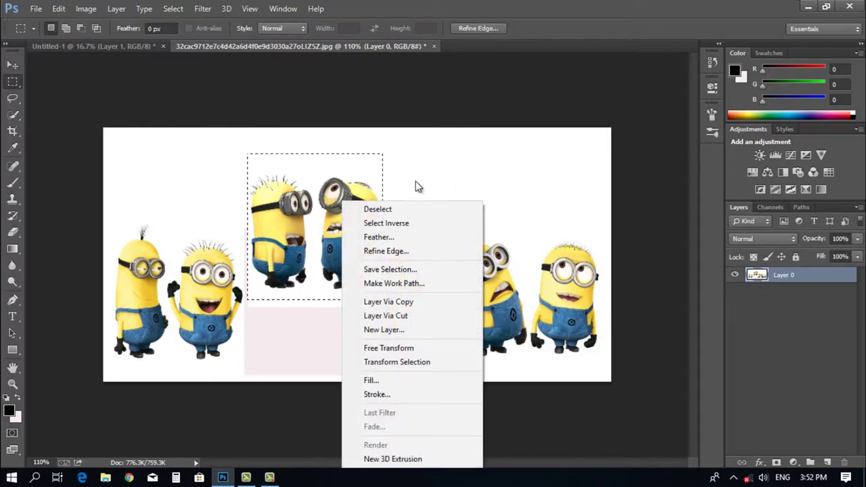
click(389, 301)
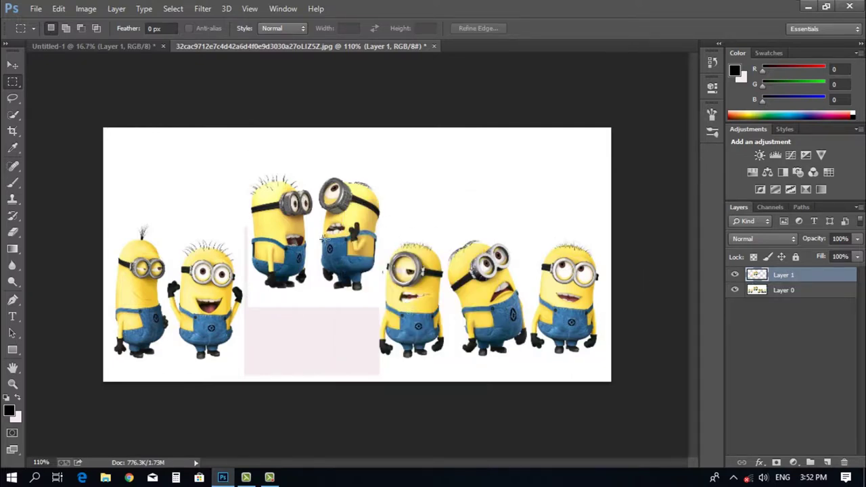
click(12, 64)
drag(296, 255, 486, 247)
drag(490, 252, 403, 154)
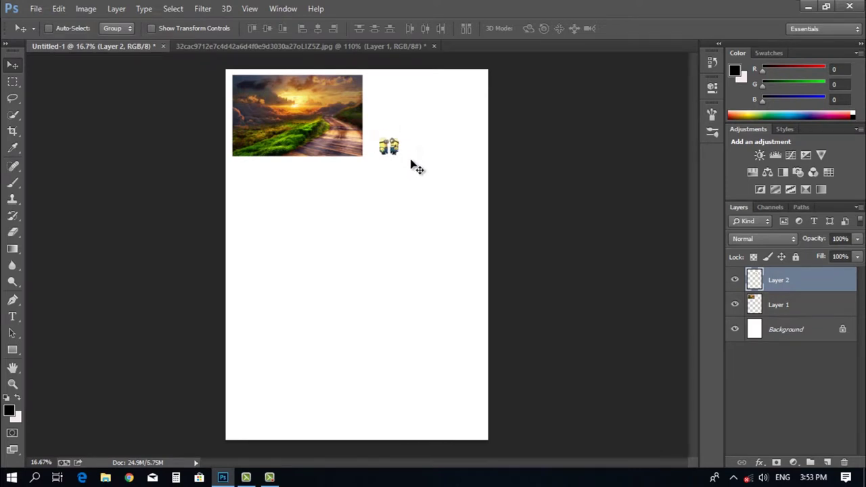
Step: Scale the minion pair up to about 187% and apply the transform
scroll(411, 164, up, 5)
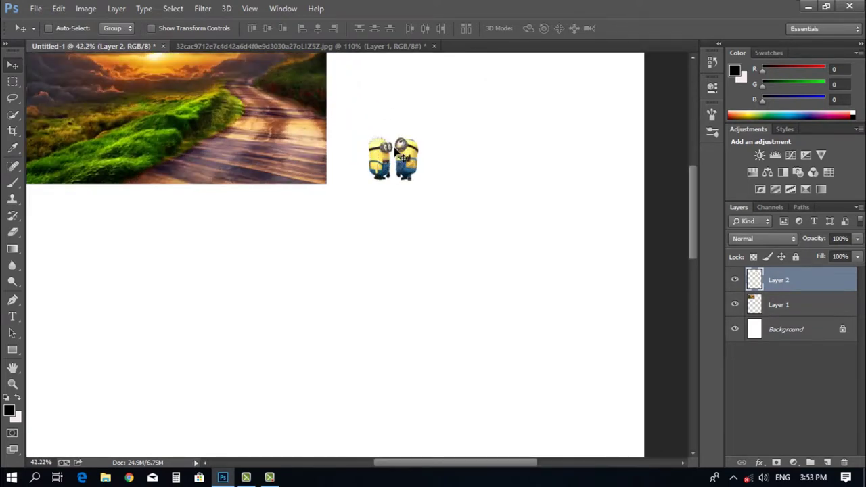
key(ctrl+t)
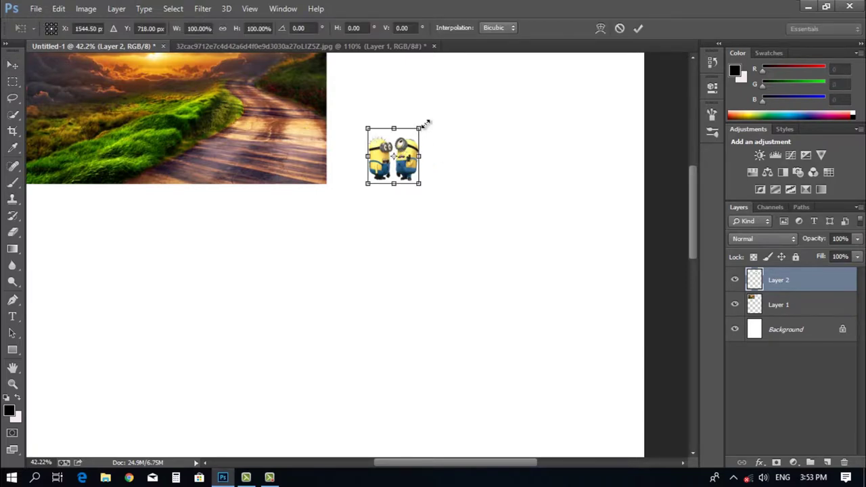
drag(427, 124, 472, 80)
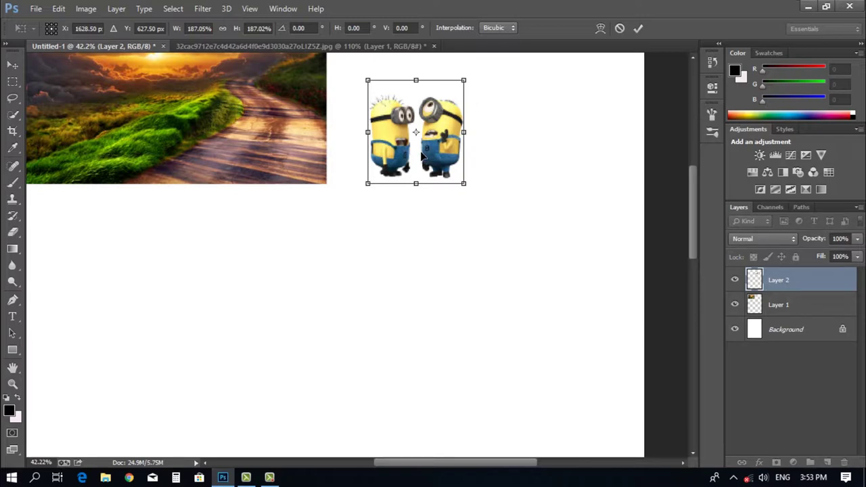
key(Return)
scroll(396, 180, down, 4)
Step: Open the paint-splash ring picture as its own document
key(m)
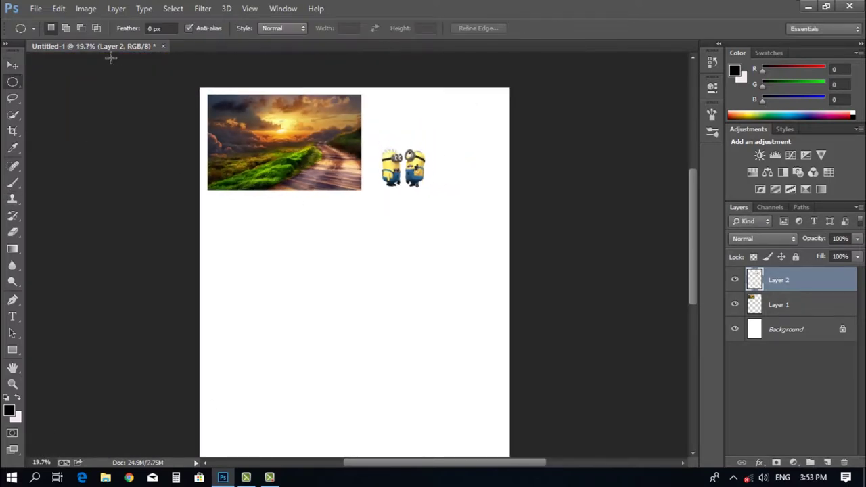
click(36, 8)
click(47, 35)
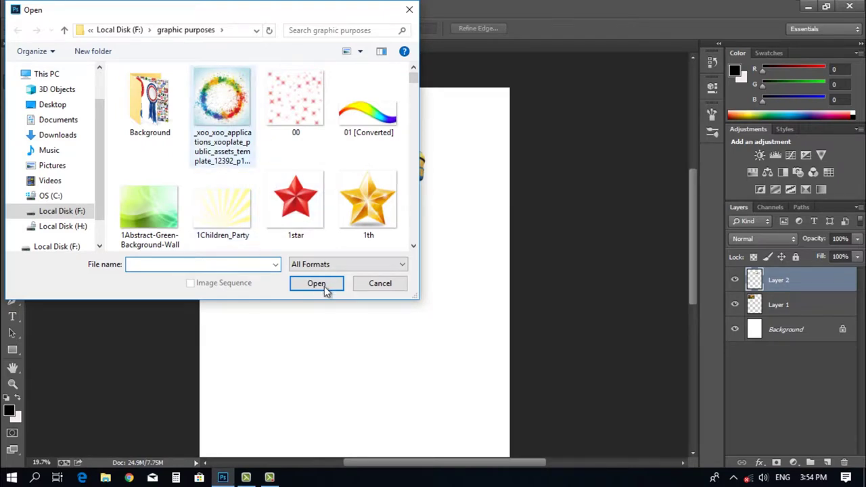
double_click(230, 119)
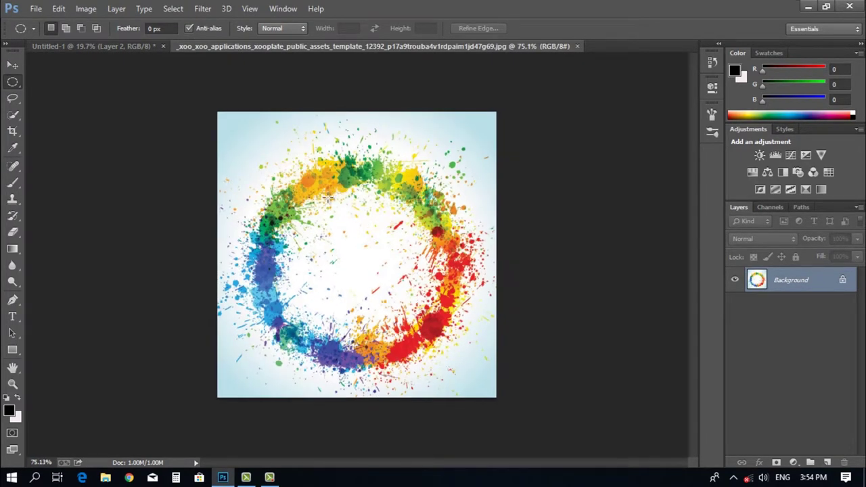
Step: Draw a circular selection enclosing the whole paint-splash ring
drag(328, 197, 352, 233)
drag(432, 330, 402, 280)
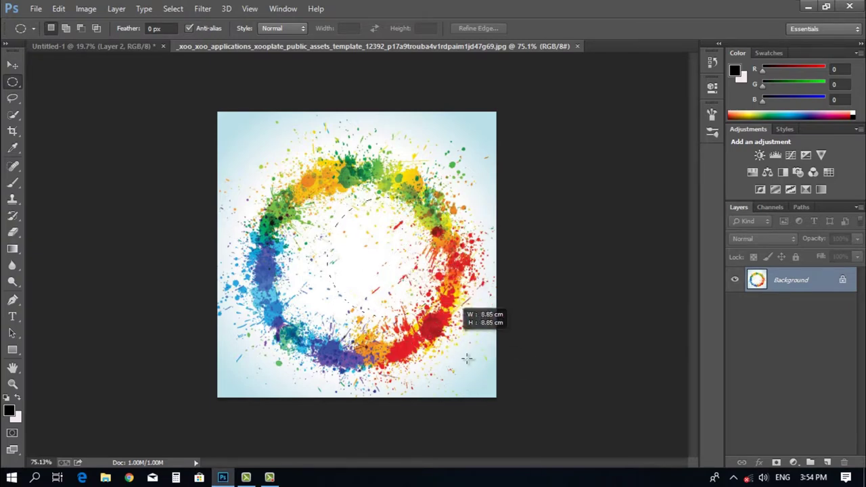
drag(467, 358, 458, 337)
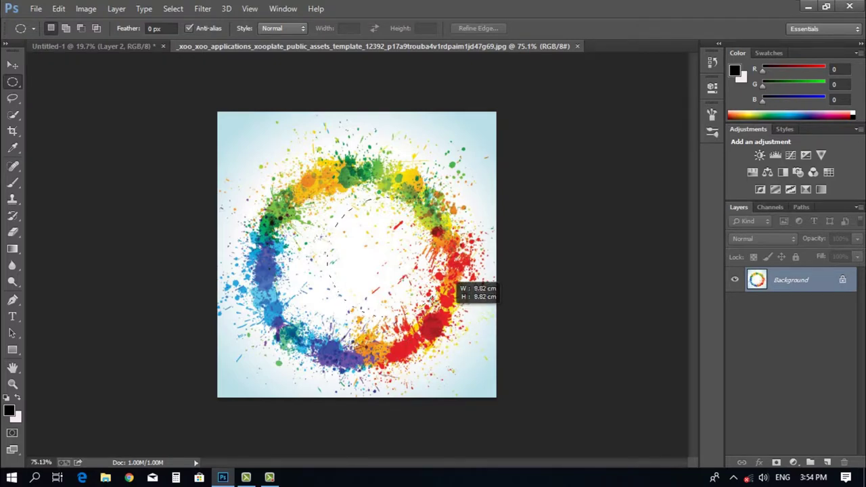
drag(433, 308, 466, 398)
key(shift+space)
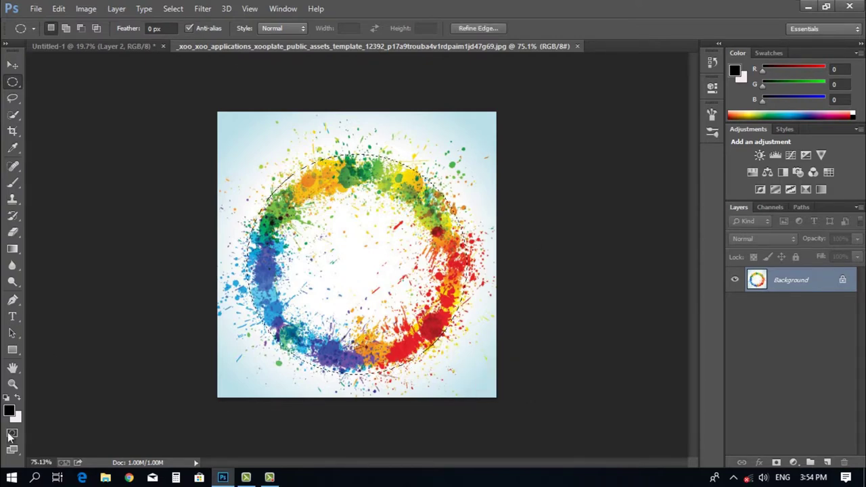
right_click(343, 241)
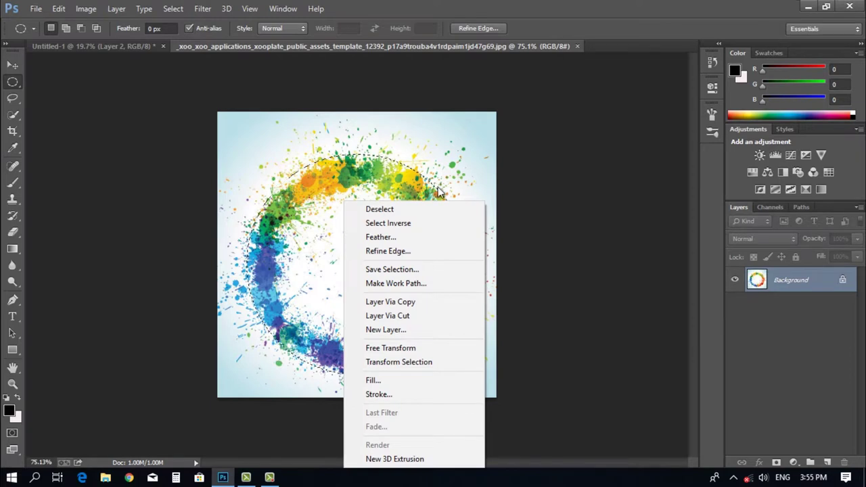
Step: Copy the ring to a new layer, drag it into Untitled-1, and close the ring document
click(415, 303)
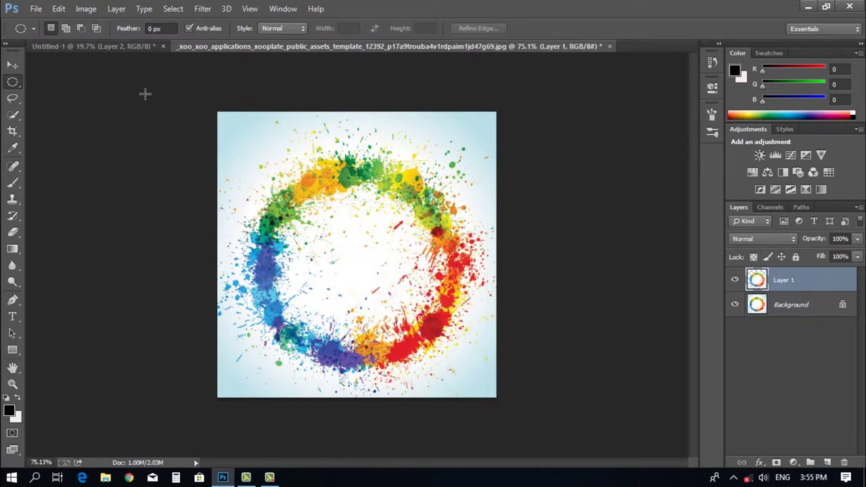
click(13, 65)
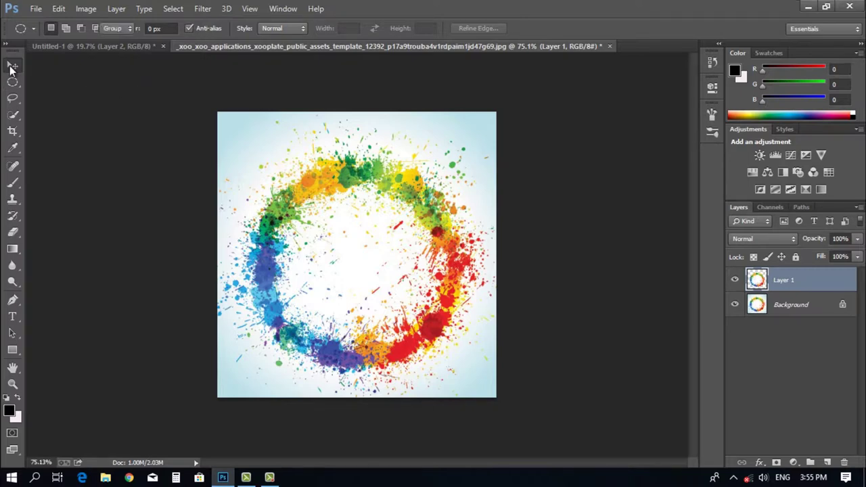
drag(371, 268, 469, 135)
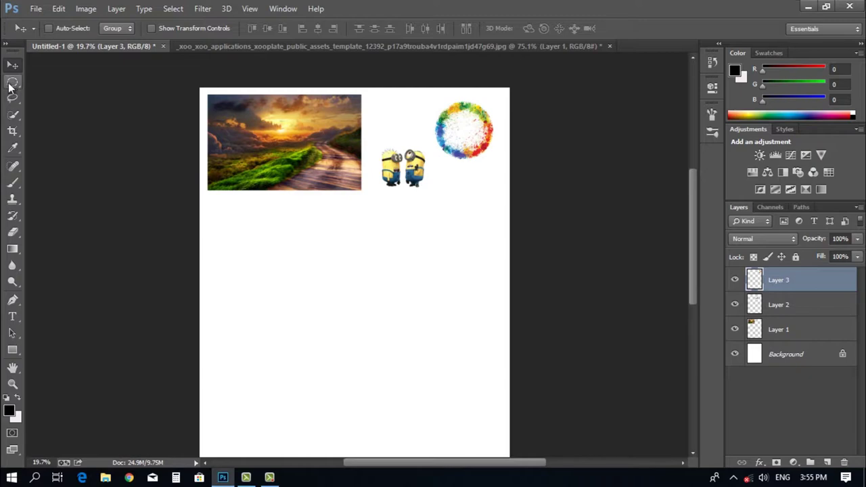
click(609, 46)
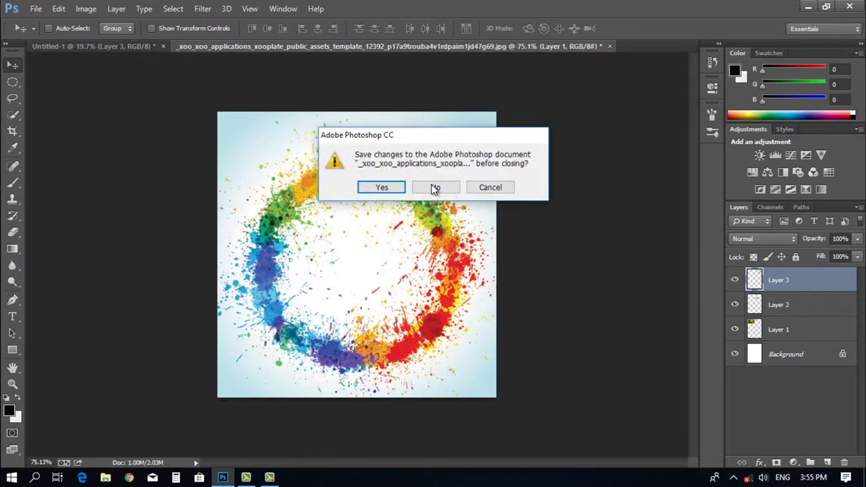
Step: Close the ring image without saving, choose the Lasso tool, and reopen the seven-minions JPG
click(436, 188)
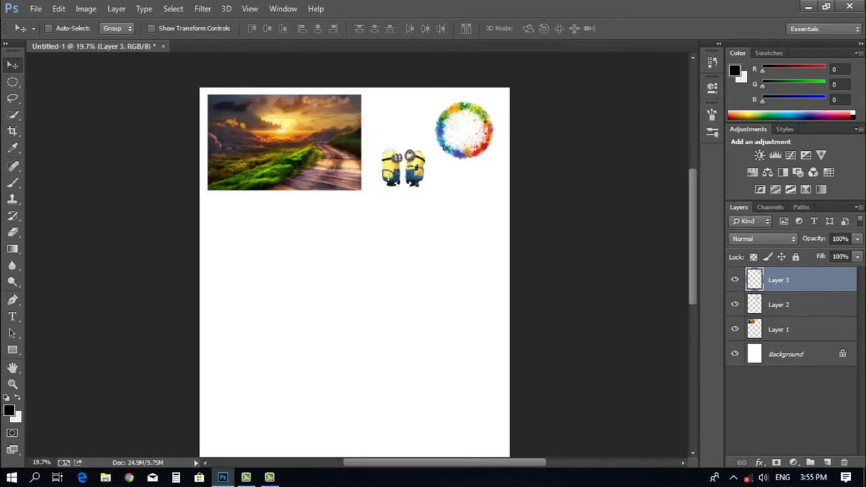
click(13, 98)
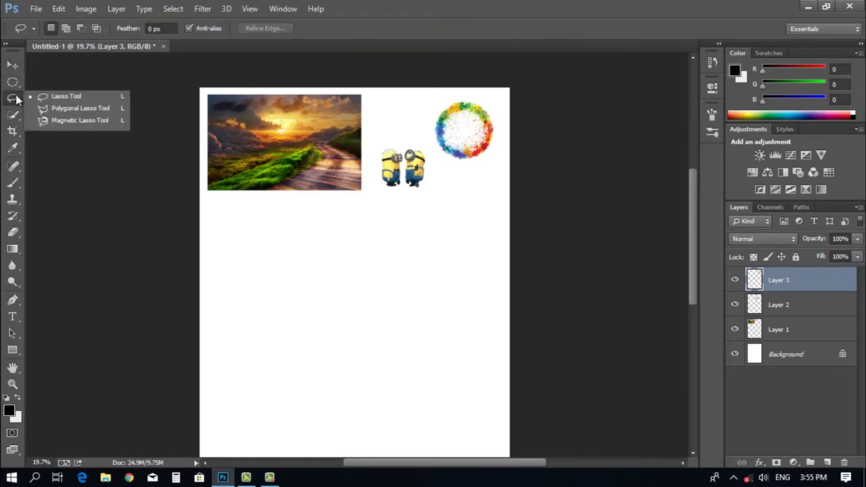
click(36, 8)
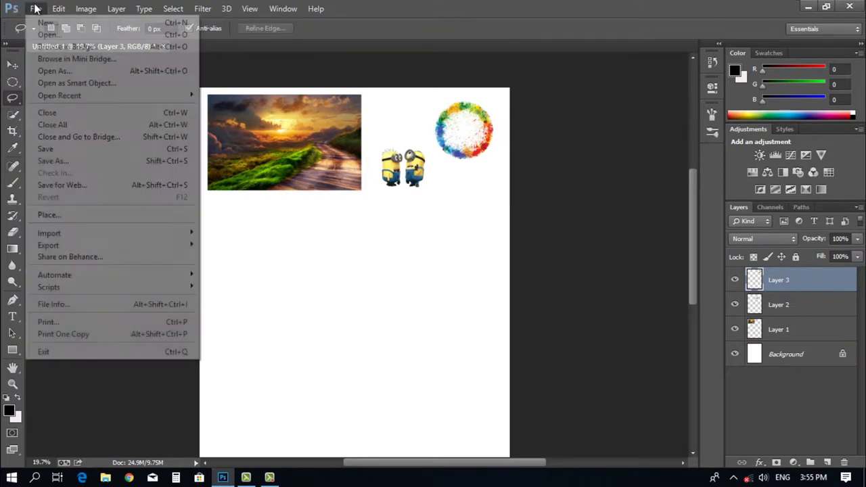
click(64, 35)
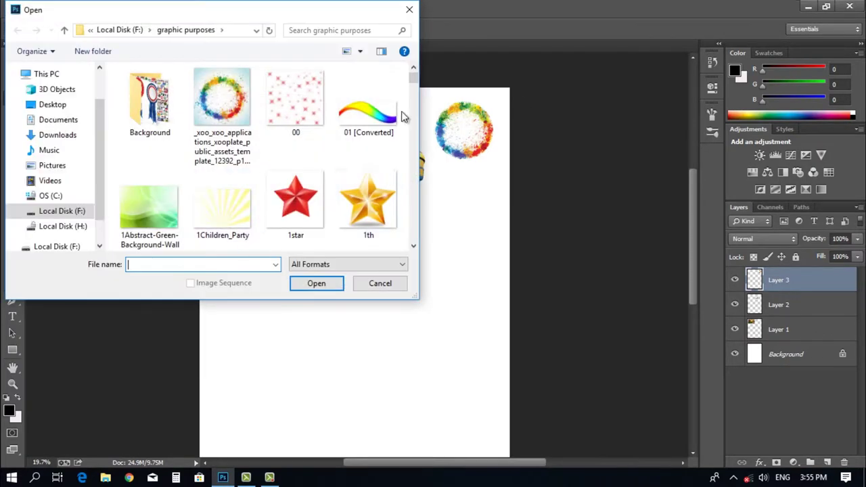
scroll(284, 216, down, 3)
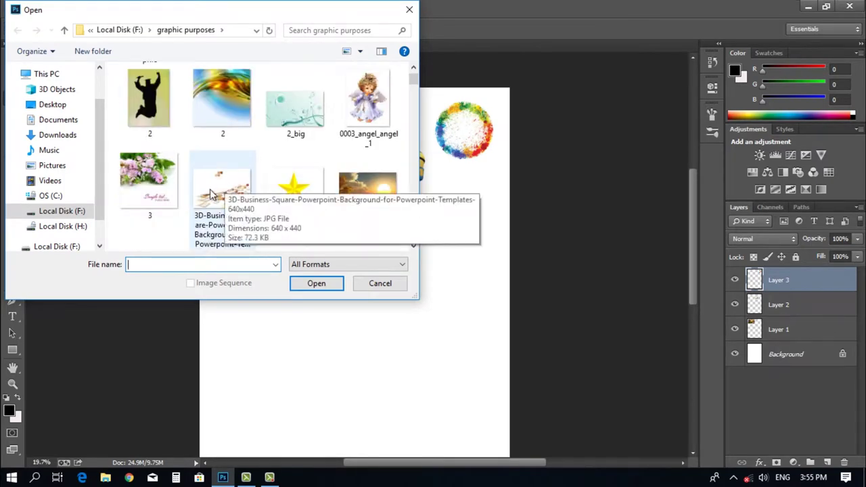
scroll(234, 196, down, 4)
scroll(284, 203, down, 10)
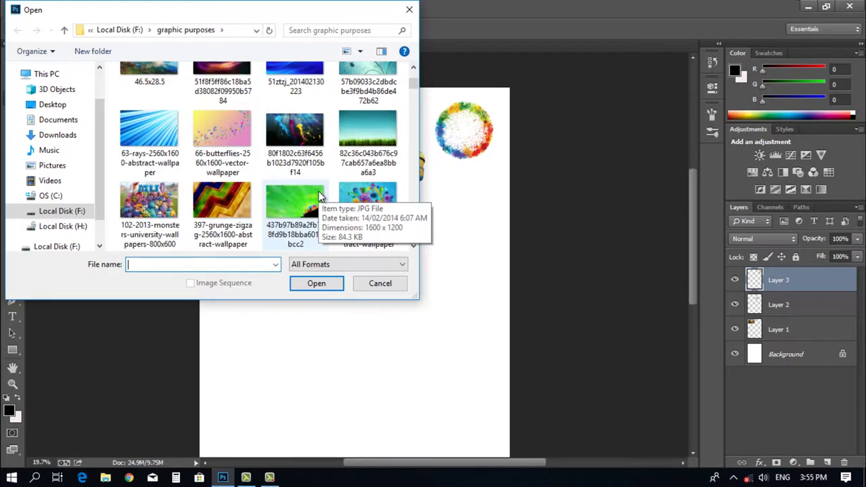
scroll(319, 195, down, 2)
scroll(318, 191, up, 5)
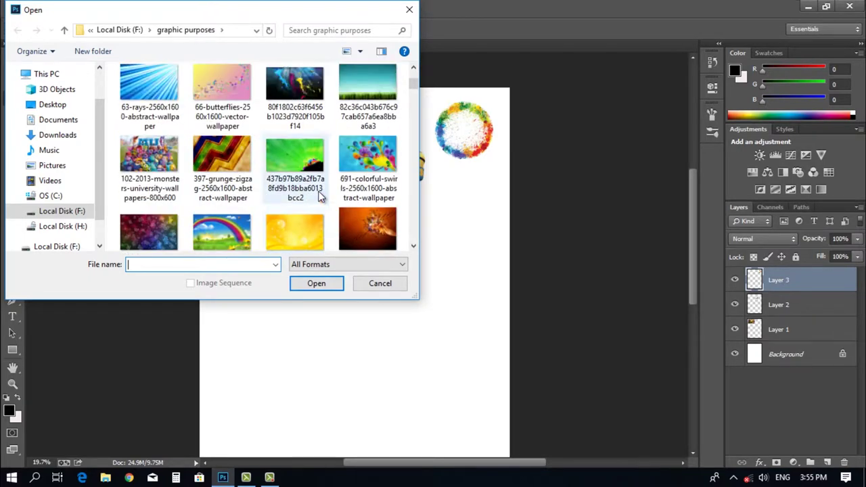
click(226, 136)
click(335, 284)
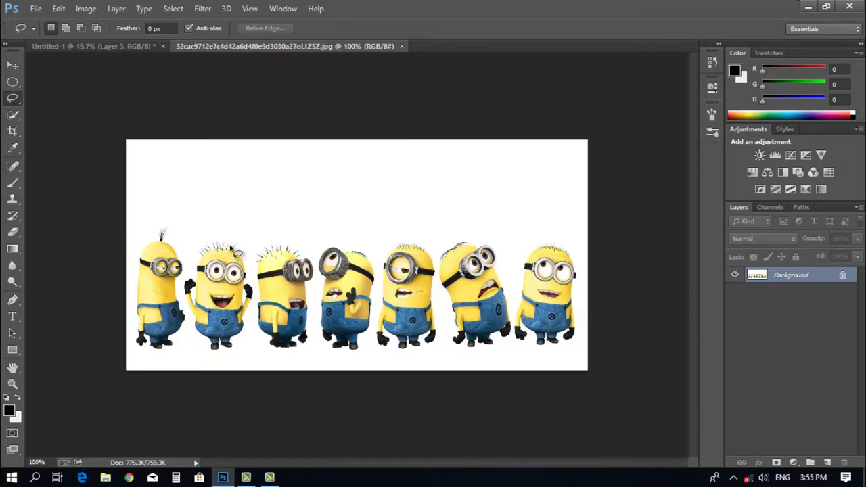
Step: Switch to the Lasso Tool, practise a few loops, then trace around the leftmost minion
scroll(217, 241, up, 3)
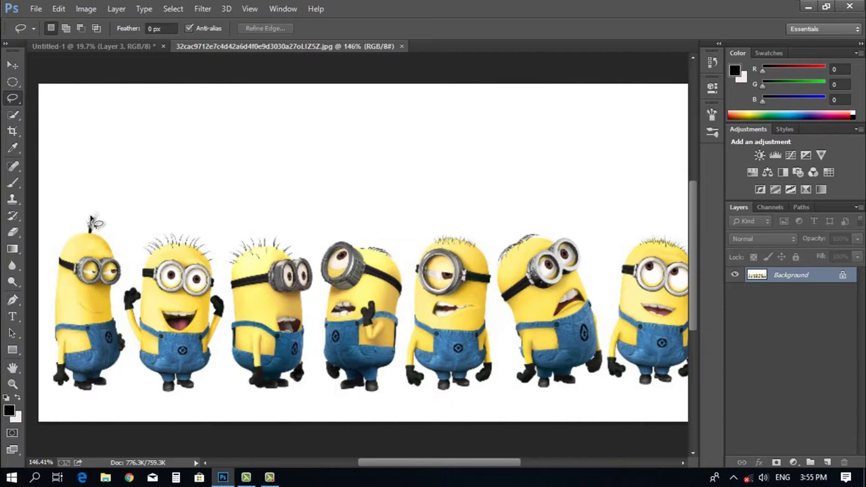
click(18, 84)
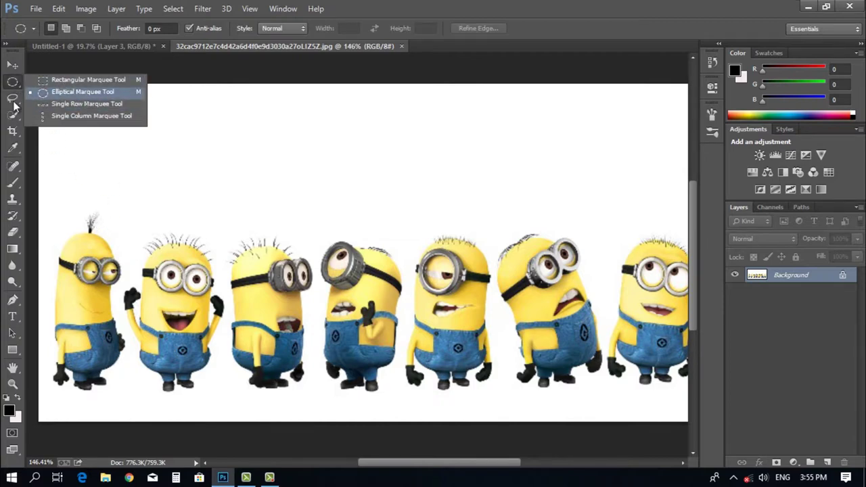
click(12, 102)
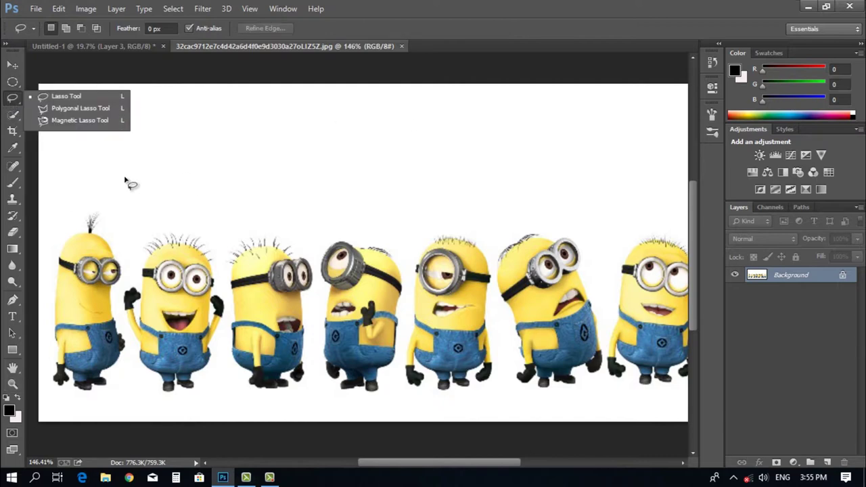
mouse_move(142, 180)
mouse_down()
mouse_move(228, 187)
mouse_move(203, 226)
mouse_move(207, 136)
mouse_up()
mouse_move(313, 150)
mouse_down()
mouse_move(322, 216)
mouse_move(372, 189)
mouse_up()
mouse_move(460, 112)
mouse_down()
mouse_move(490, 200)
mouse_move(443, 179)
mouse_up()
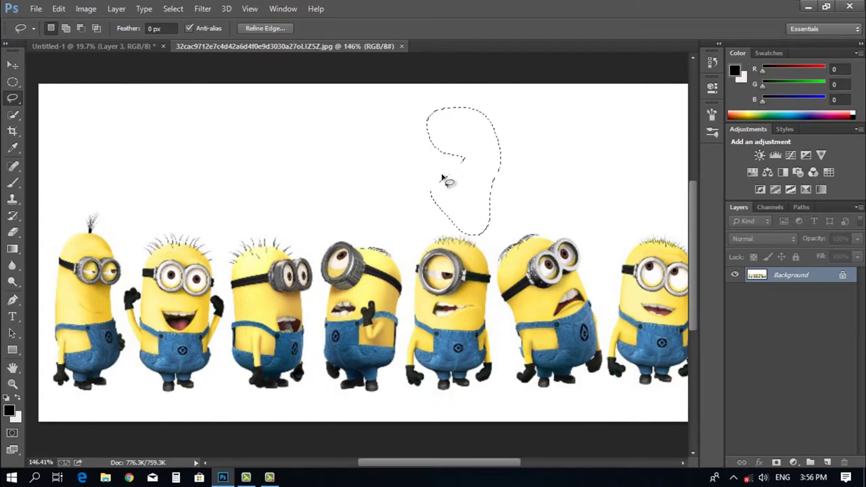
mouse_move(387, 203)
mouse_down()
mouse_move(311, 187)
mouse_move(382, 203)
mouse_up()
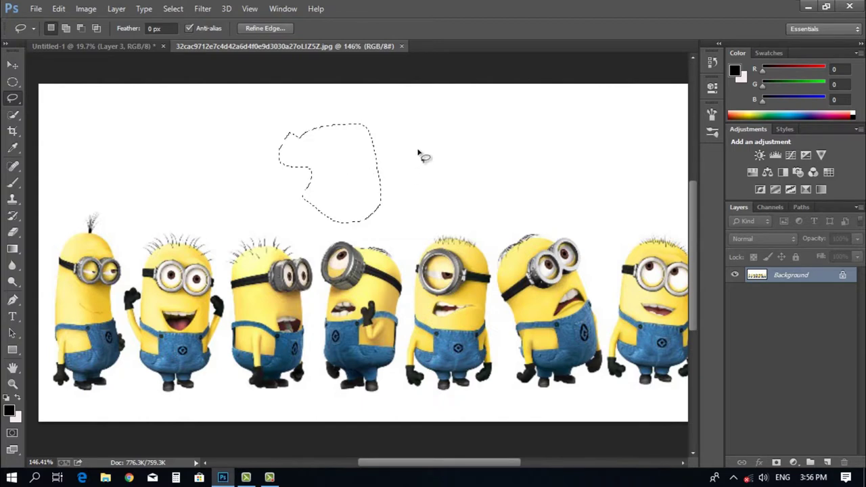
mouse_move(420, 134)
mouse_down()
mouse_move(397, 188)
mouse_move(403, 145)
mouse_up()
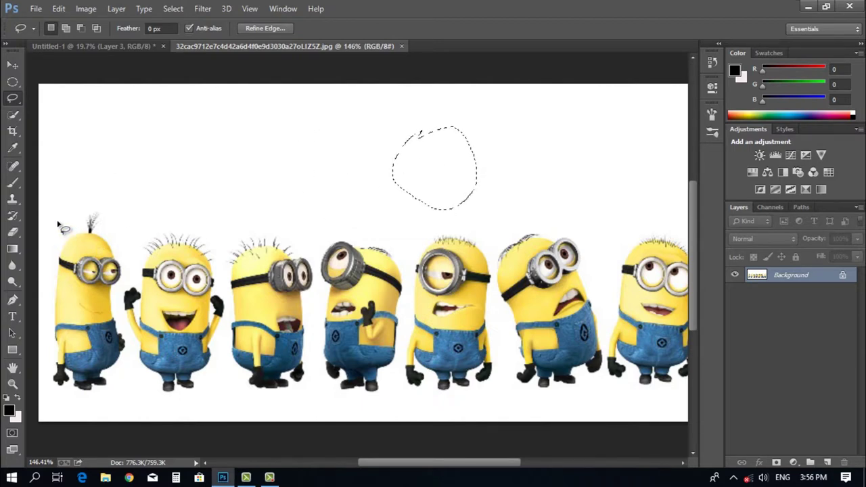
mouse_move(51, 223)
mouse_down()
mouse_move(74, 203)
mouse_move(104, 200)
mouse_move(123, 224)
mouse_move(131, 270)
mouse_up()
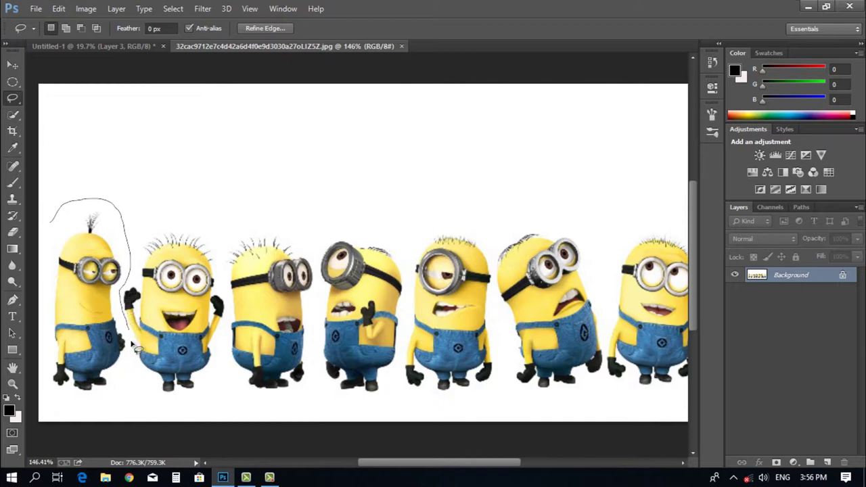
mouse_move(135, 348)
mouse_down()
mouse_move(125, 396)
mouse_move(87, 407)
mouse_move(57, 393)
mouse_move(46, 319)
mouse_move(49, 227)
mouse_up()
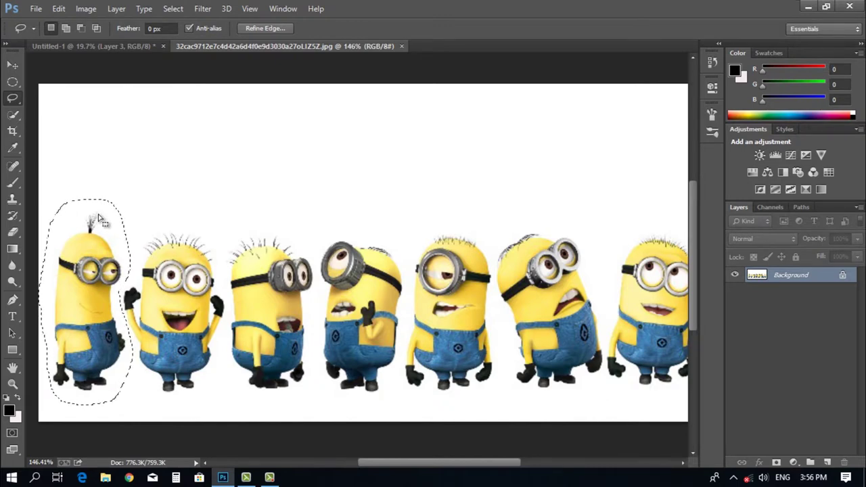
Step: Copy the lassoed leftmost minion to a new layer and drag it into Untitled-1
right_click(95, 300)
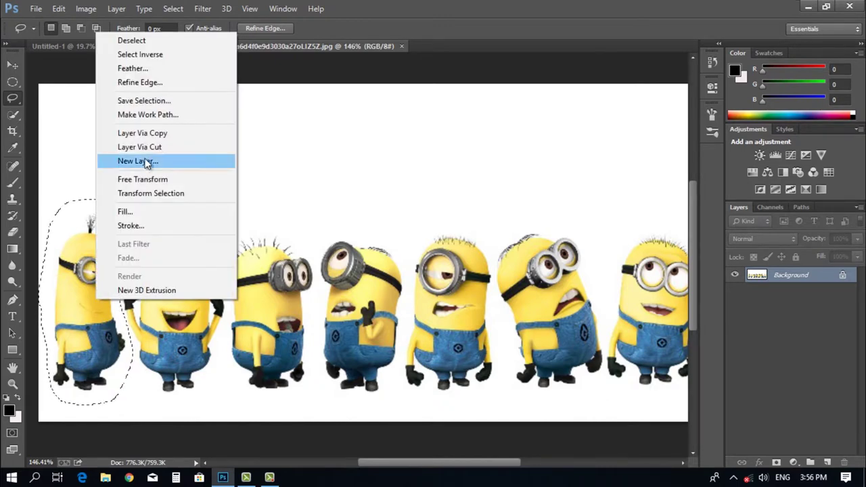
click(173, 133)
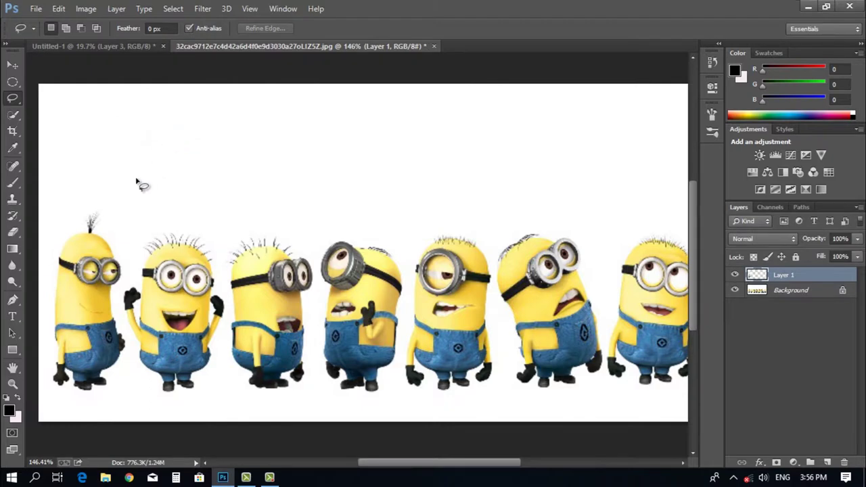
click(18, 71)
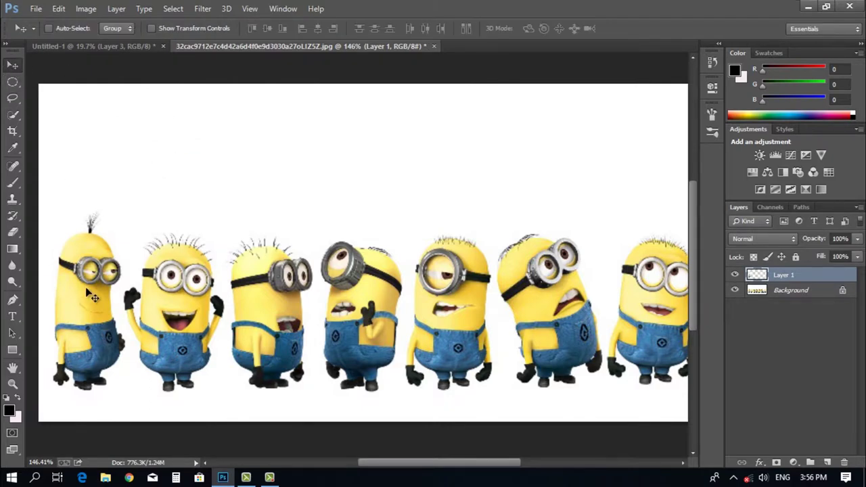
drag(90, 296, 441, 195)
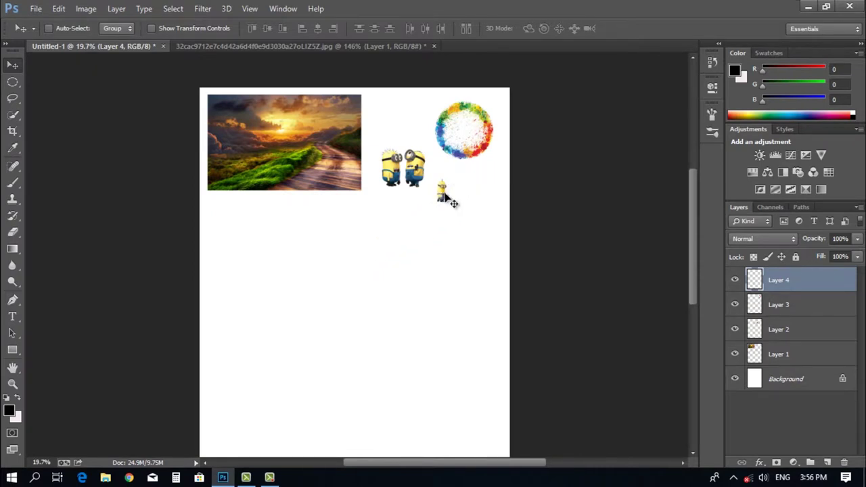
Step: Scale the pasted minion up to about 212% and confirm the transform
key(ctrl+t)
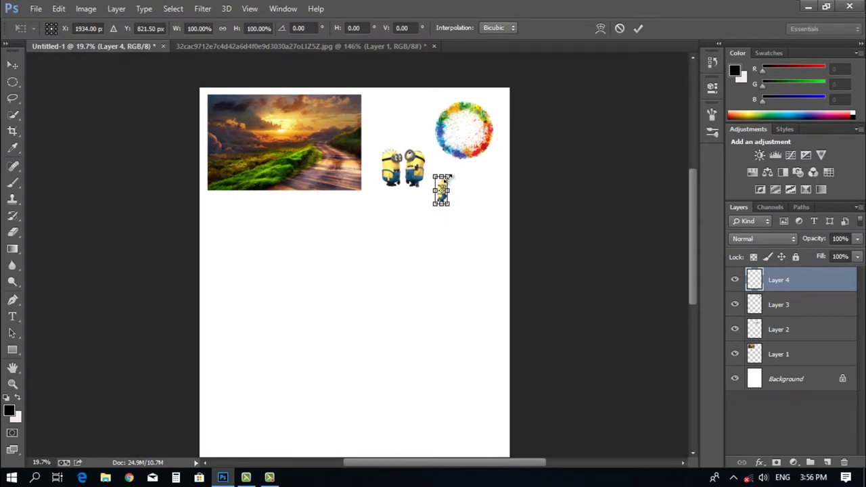
drag(448, 175, 459, 164)
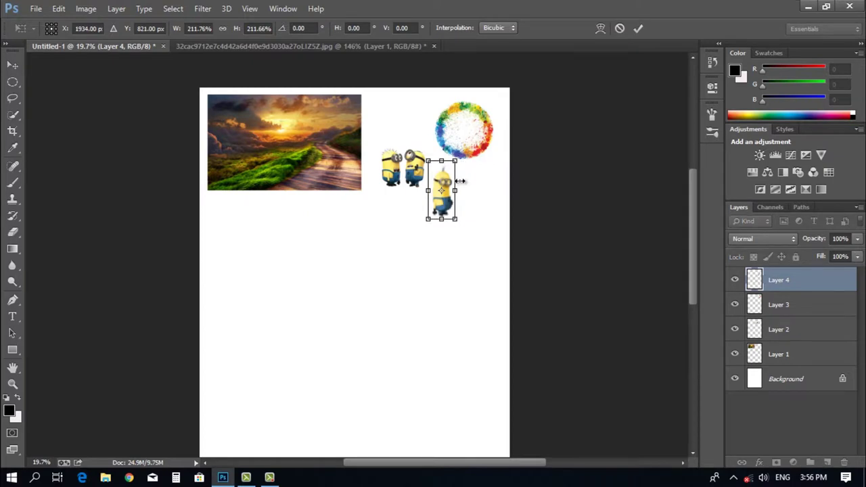
key(Return)
key(ctrl+Tab)
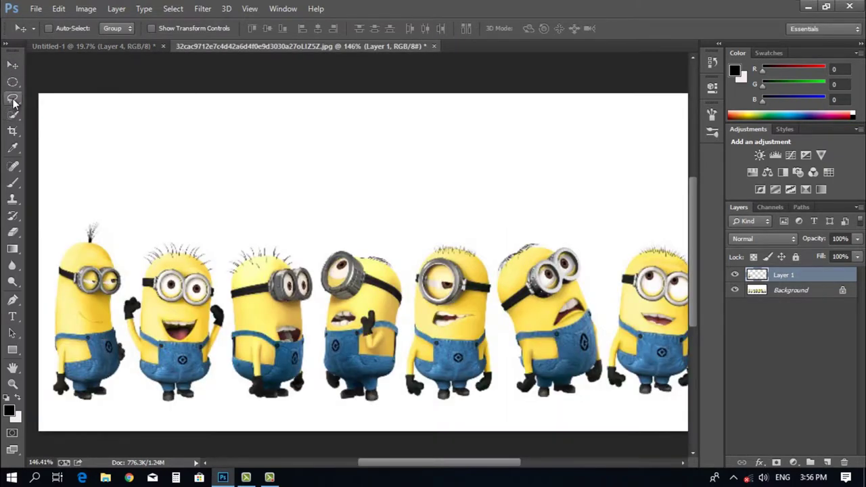
Step: Switch to the Polygonal Lasso Tool, trace a trial outline, then cancel it
click(13, 99)
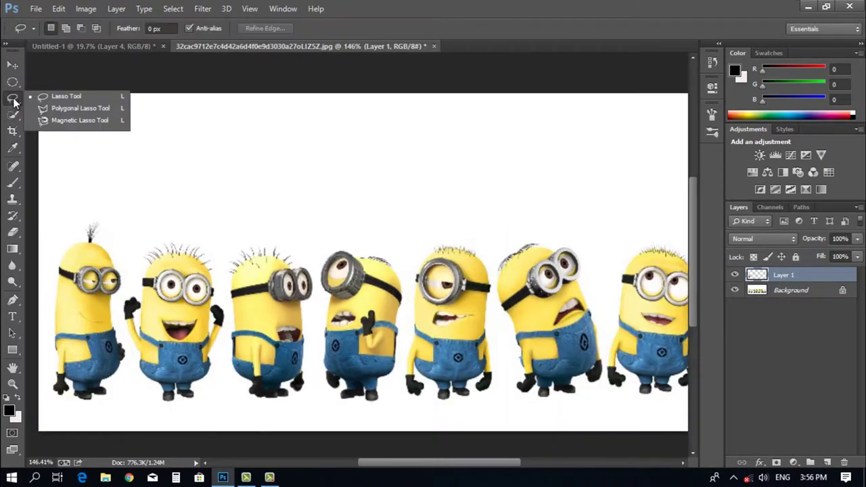
click(92, 112)
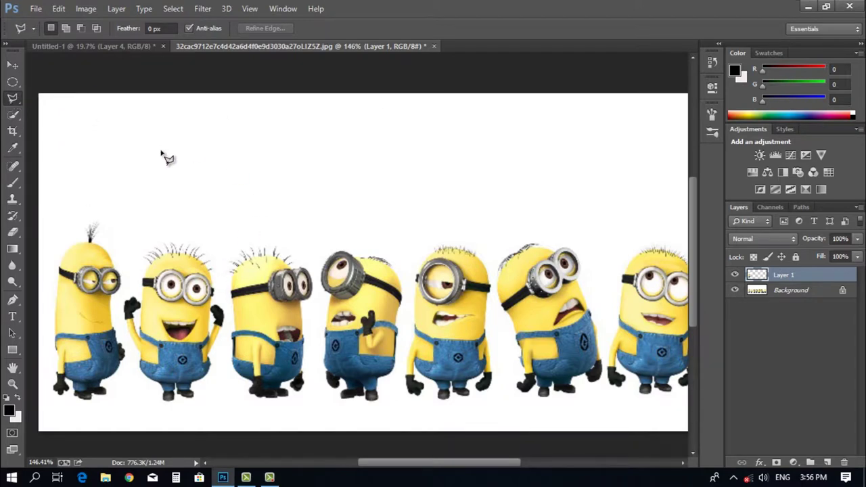
click(162, 148)
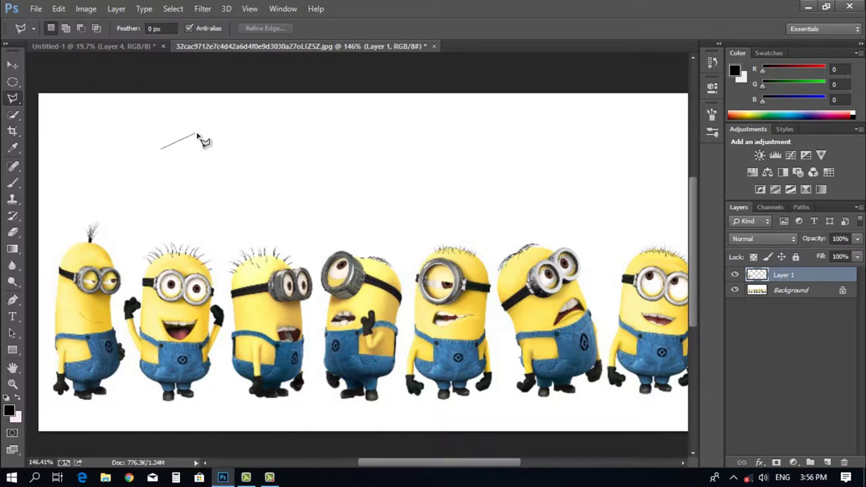
click(206, 131)
click(266, 128)
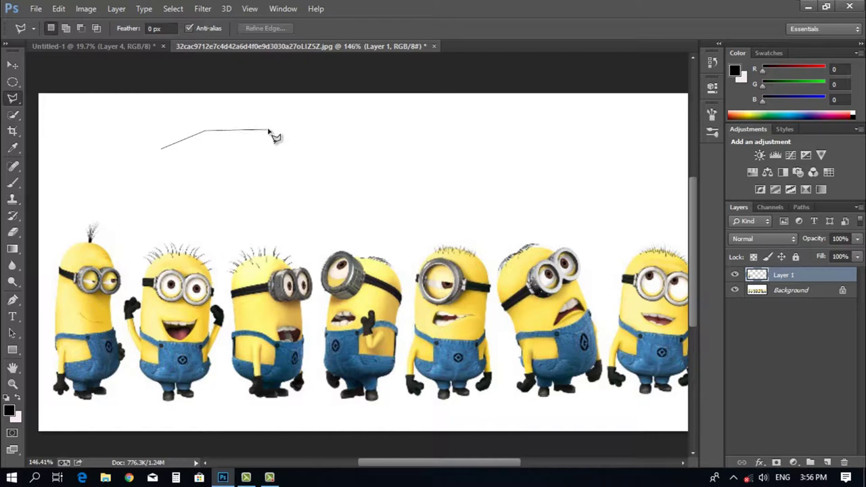
click(304, 172)
click(238, 249)
click(224, 169)
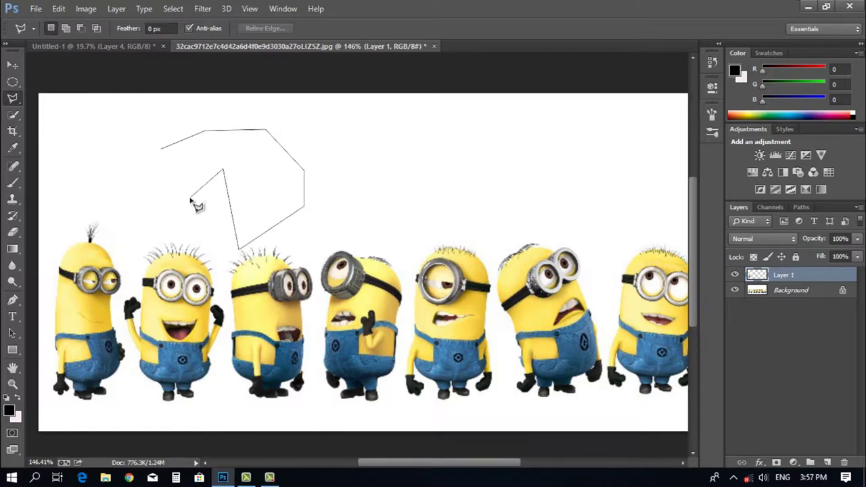
click(192, 197)
click(172, 197)
click(163, 175)
key(Escape)
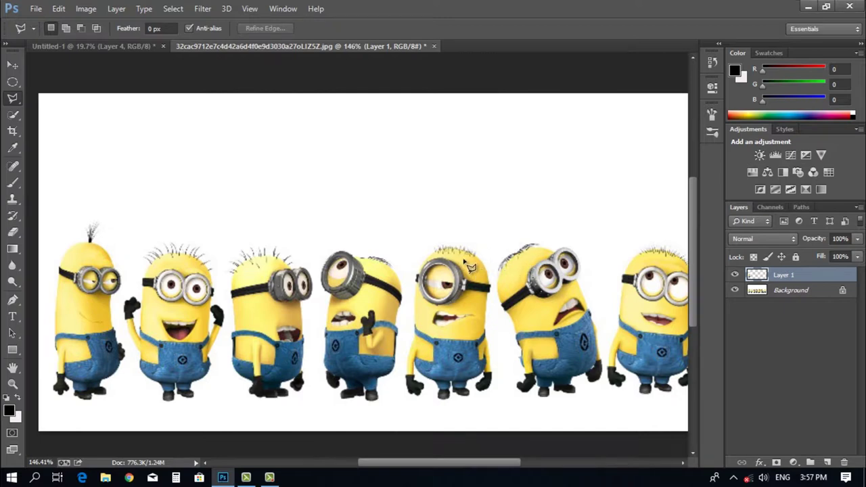
Step: Outline the rightmost minion with a closed polygonal lasso selection
drag(431, 258, 332, 241)
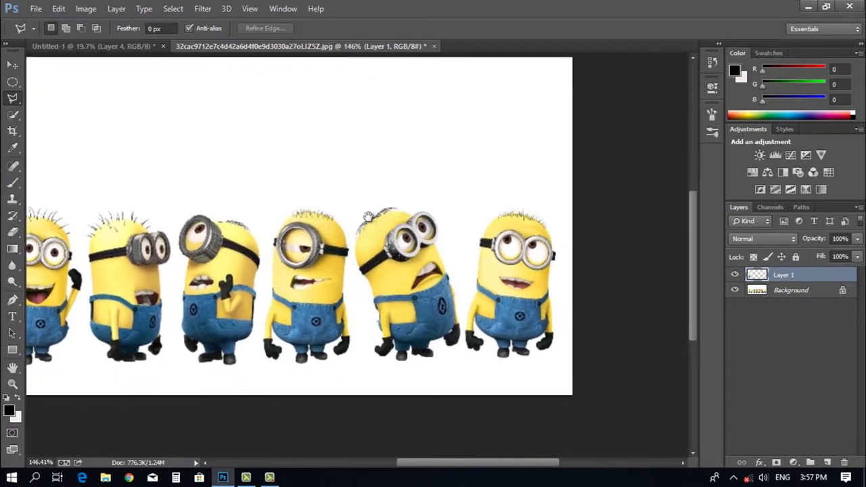
drag(370, 241, 293, 209)
click(386, 227)
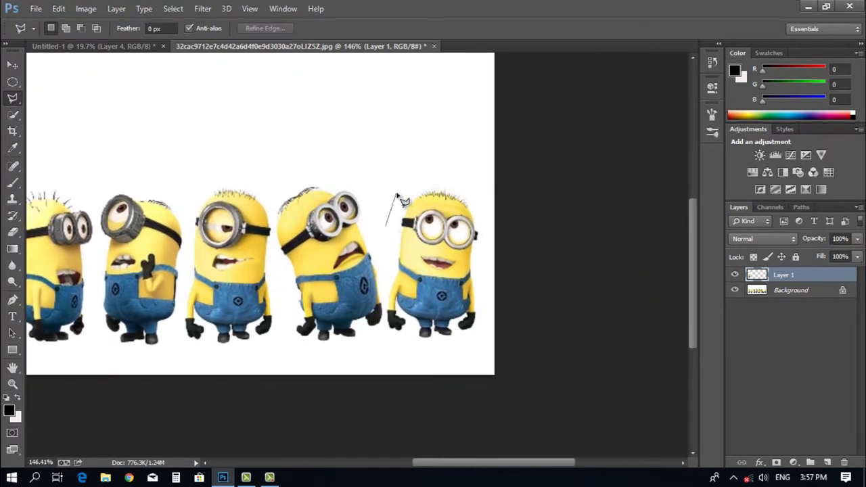
click(395, 193)
click(433, 177)
click(474, 193)
click(485, 238)
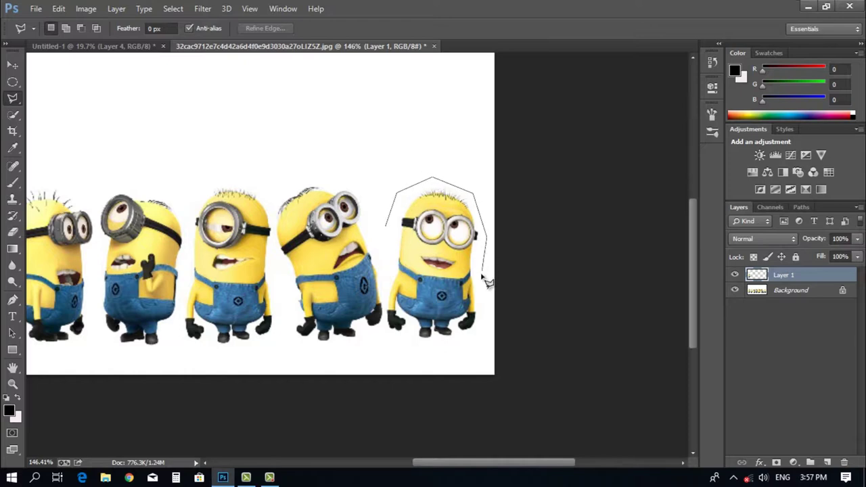
click(483, 330)
click(473, 351)
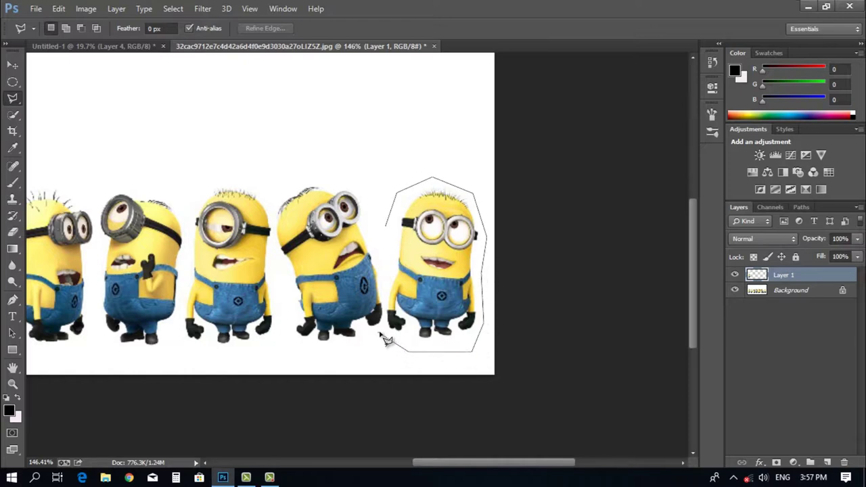
click(387, 291)
click(391, 230)
Step: Copy the rightmost minion to its own layer and drag it into Untitled-1
right_click(431, 263)
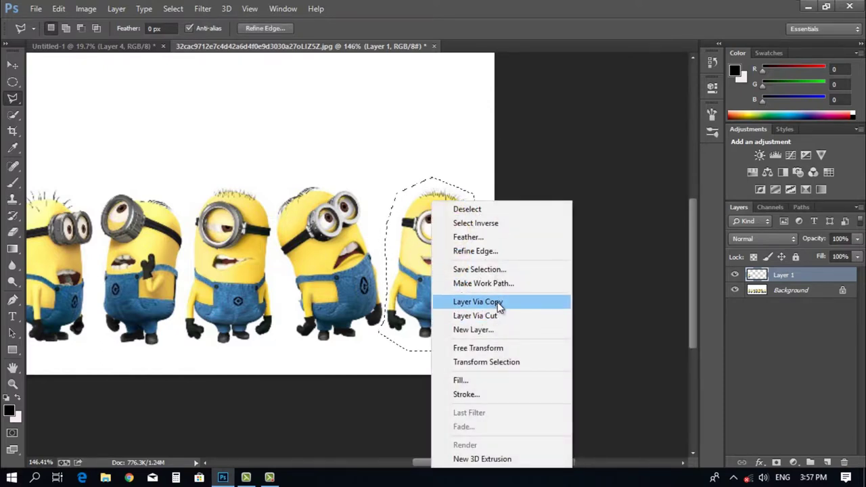
click(498, 302)
click(19, 66)
drag(436, 245, 474, 203)
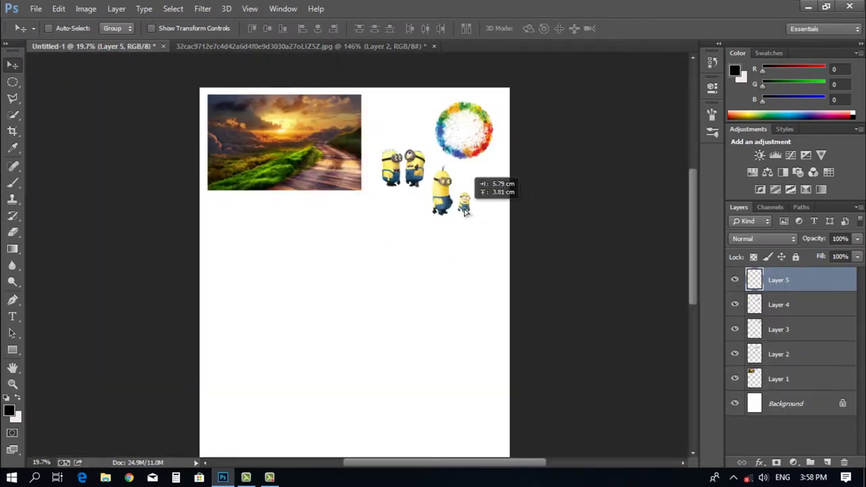
click(311, 46)
Step: Switch to the Magnetic Lasso tool and close the minions picture without saving
click(12, 98)
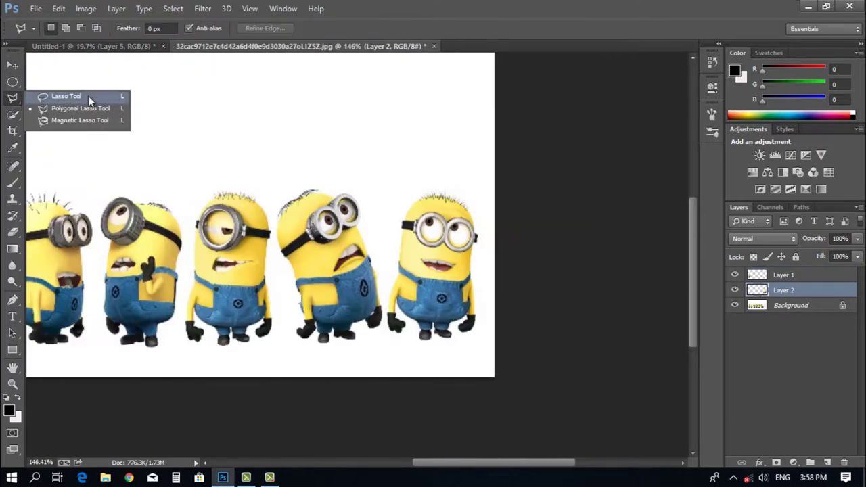
click(74, 120)
scroll(214, 197, down, 3)
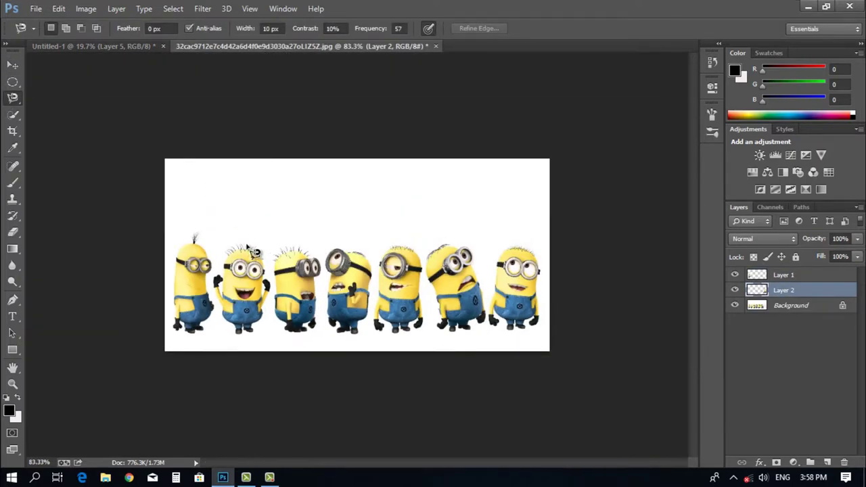
scroll(255, 253, up, 2)
scroll(258, 255, up, 1)
click(433, 46)
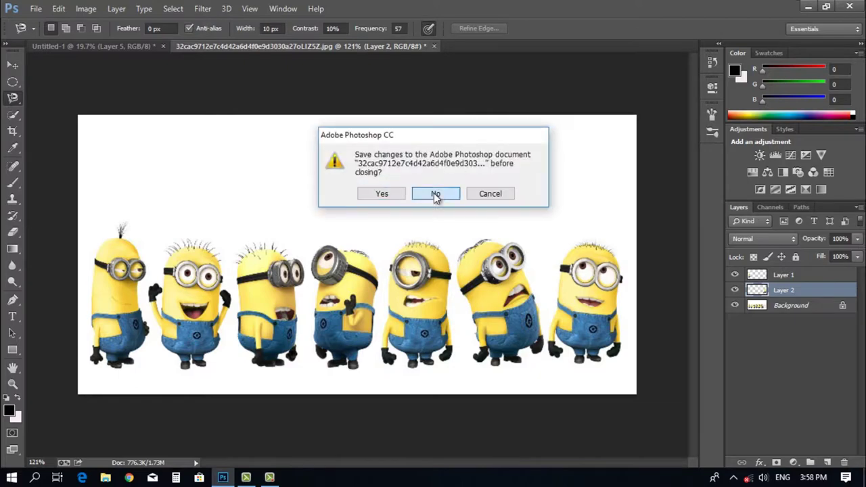
click(437, 194)
Step: Open 95046-hello-kitty-hello-kitty.gif from the graphic purposes folder
click(36, 8)
click(27, 33)
scroll(199, 177, down, 10)
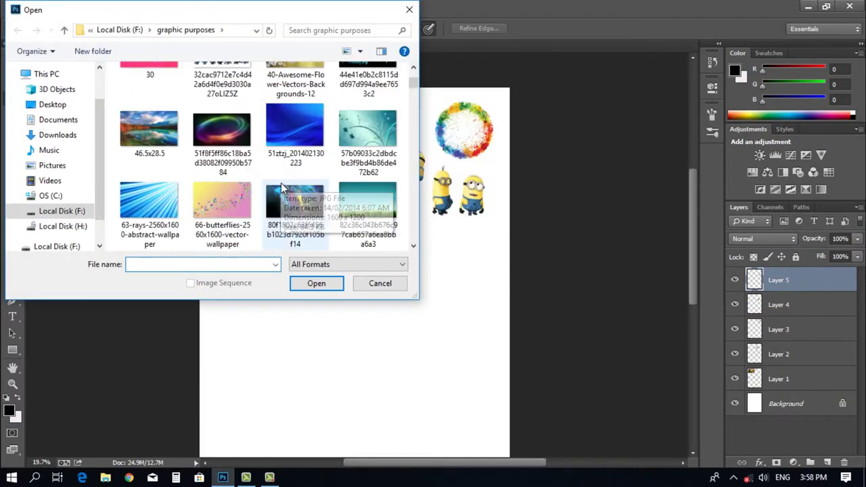
scroll(257, 193, up, 1)
scroll(251, 195, down, 10)
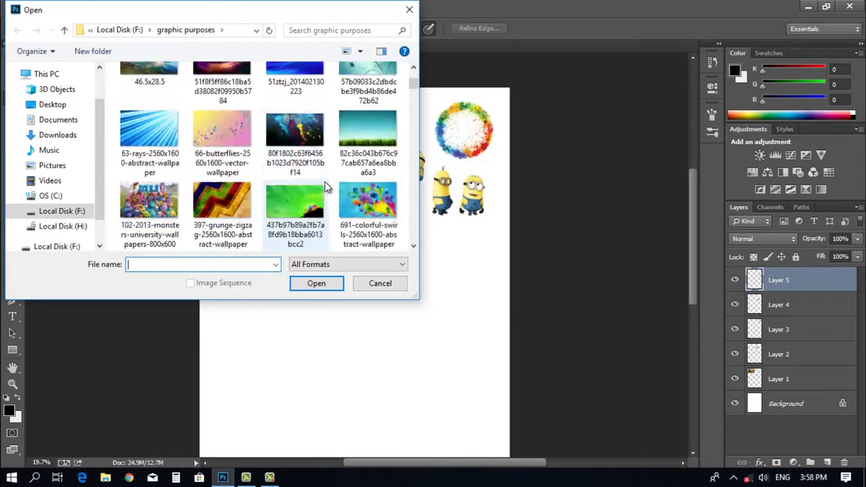
scroll(218, 200, down, 3)
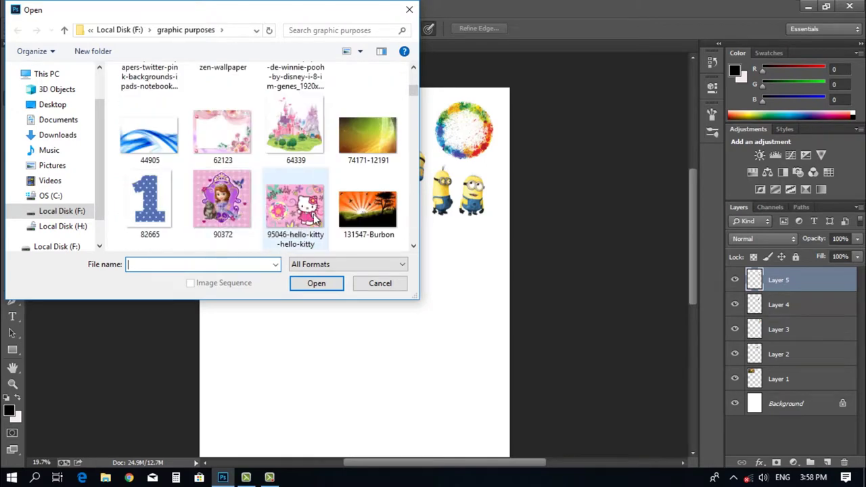
click(261, 197)
click(316, 283)
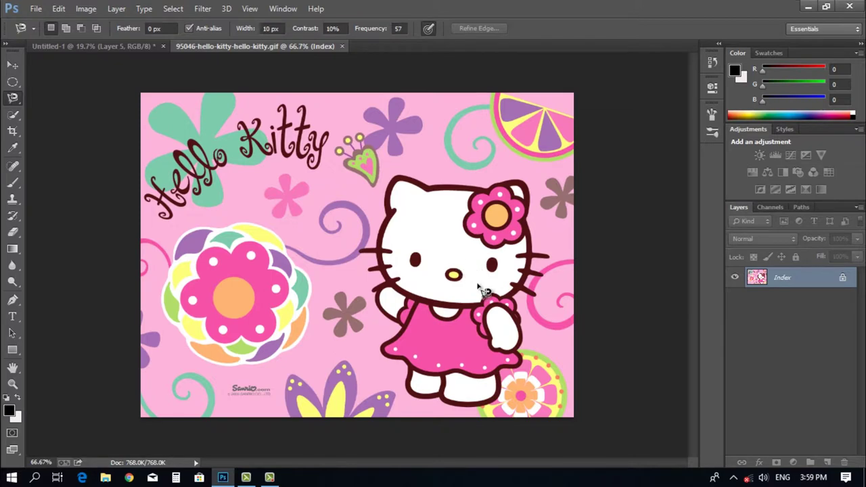
Step: Zoom in and trace Hello Kitty from head to feet with the Magnetic Lasso, closing the selection
scroll(440, 291, up, 1)
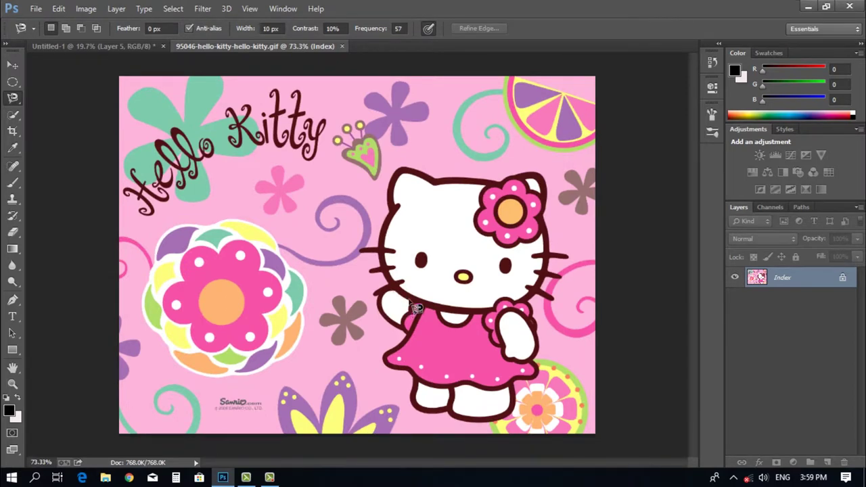
scroll(397, 195, up, 8)
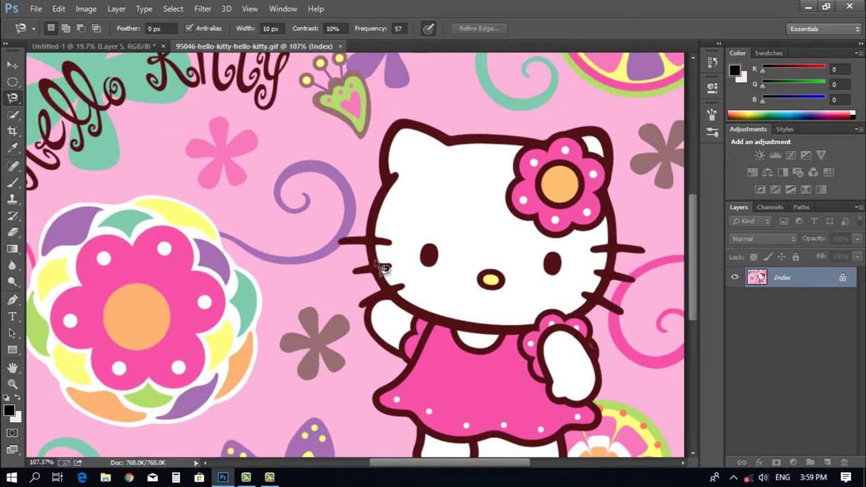
scroll(397, 196, down, 3)
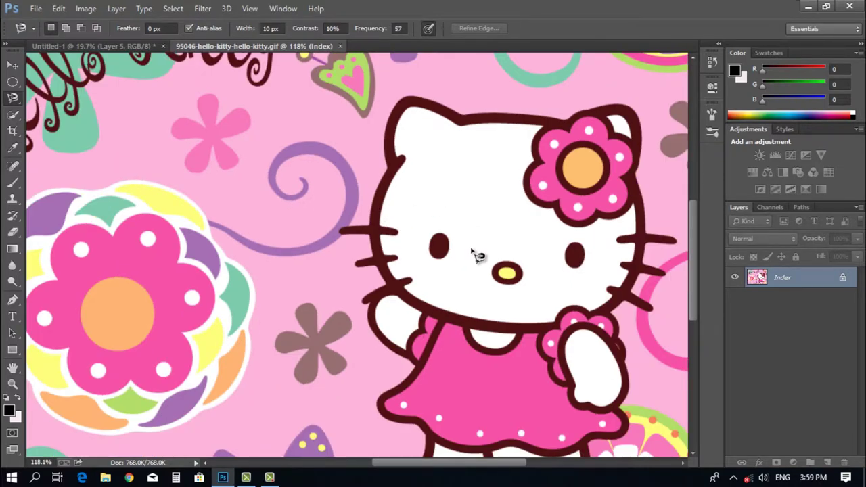
scroll(435, 213, right, 3)
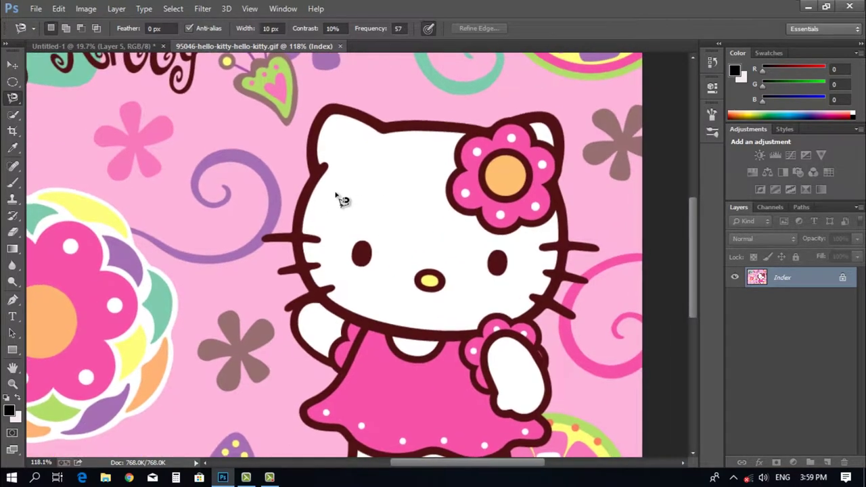
click(309, 176)
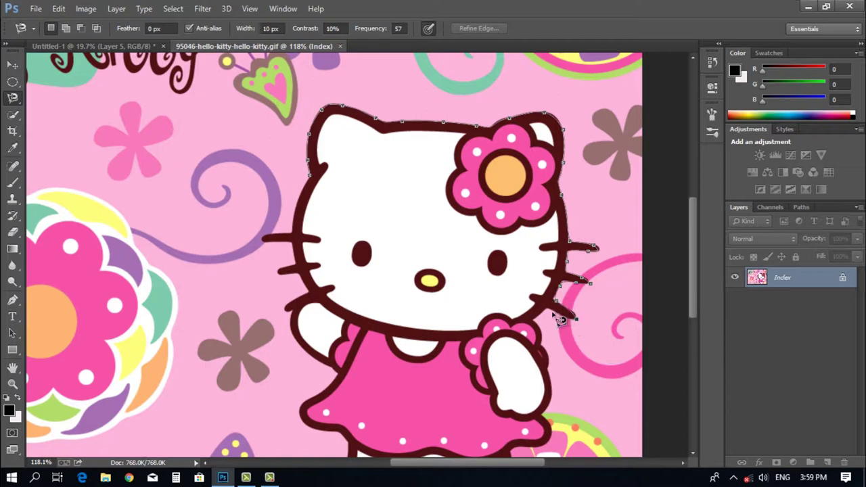
drag(551, 333, 440, 232)
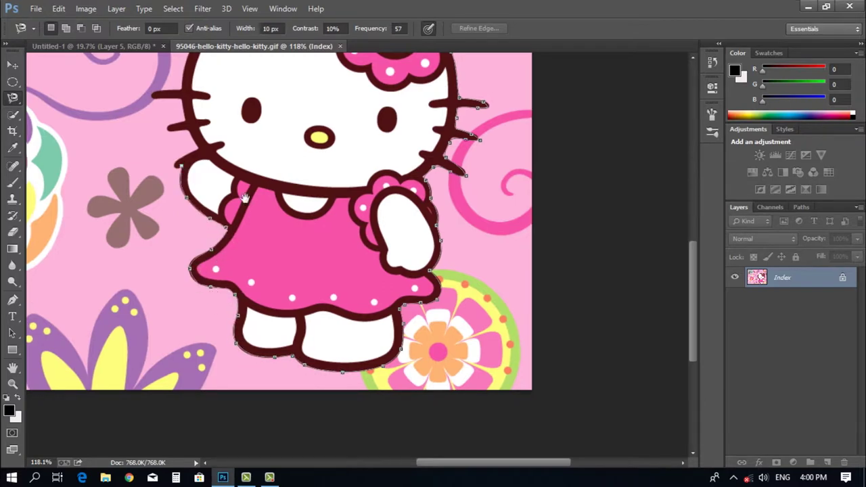
drag(245, 197, 355, 250)
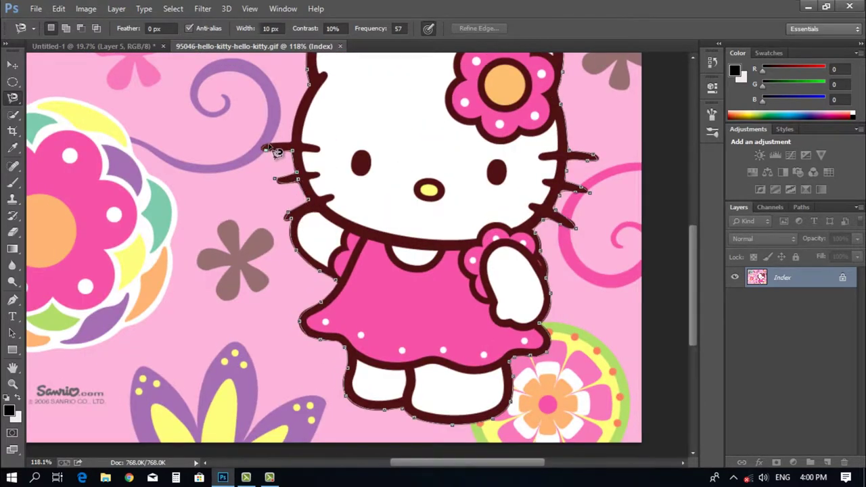
click(314, 92)
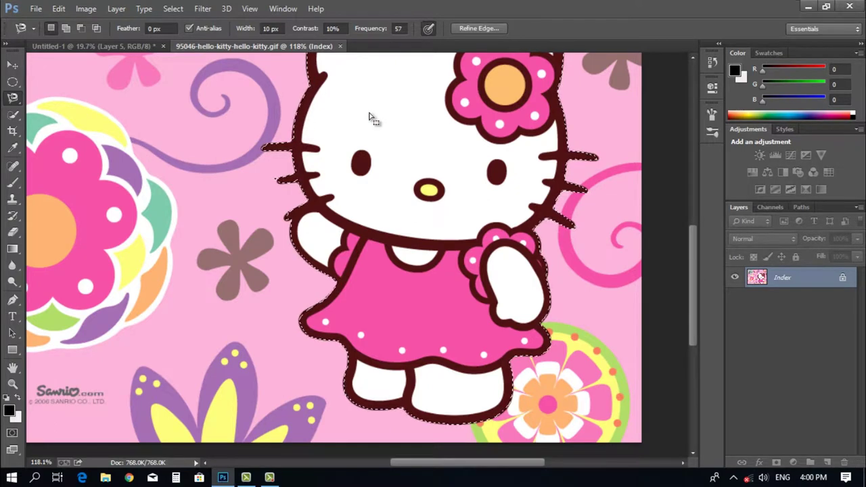
key(ctrl+0)
click(12, 65)
Step: Drag the selected Kitty into Untitled-1 as Layer 6 and close her picture unsaved
drag(449, 260, 477, 255)
click(347, 46)
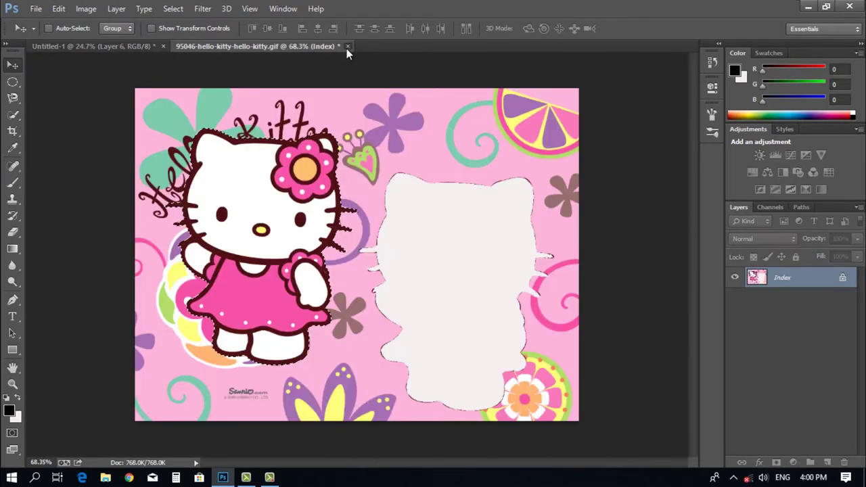
click(436, 188)
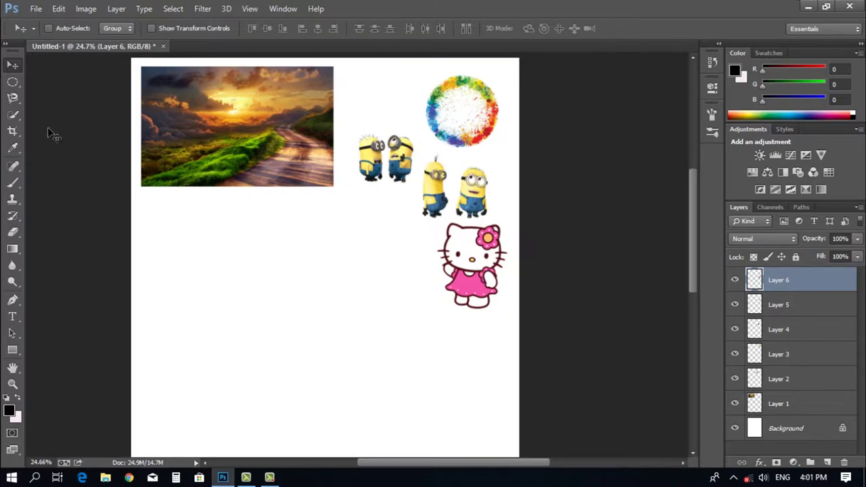
Step: Switch to the Quick Selection tool
click(12, 99)
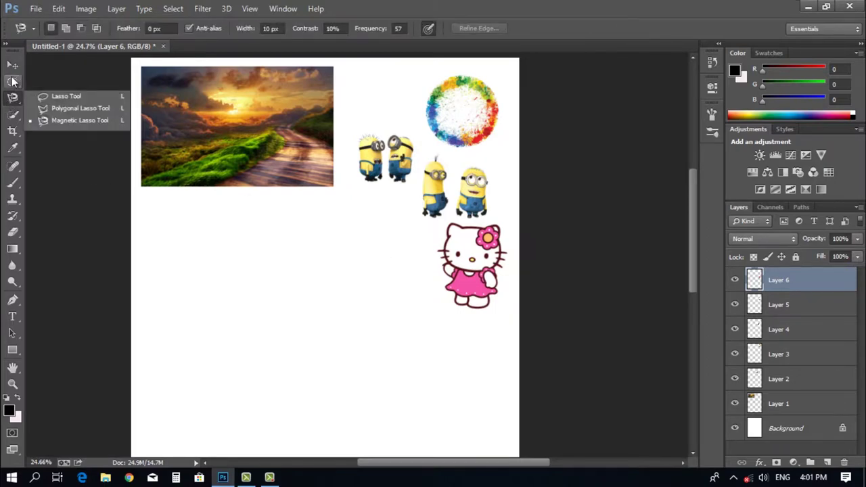
click(12, 65)
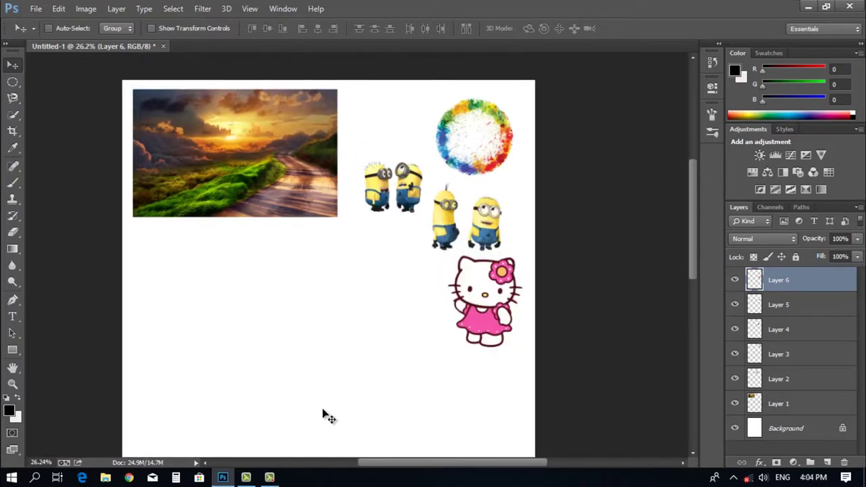
click(11, 119)
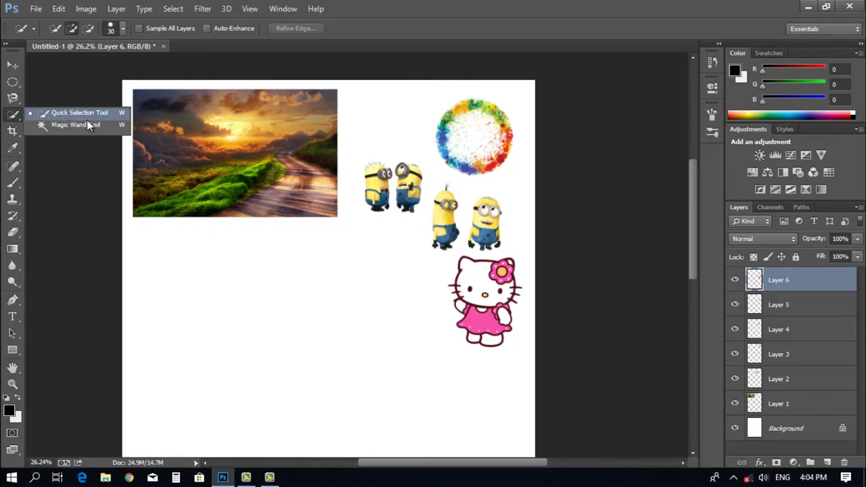
Step: Locate 1078-2013-crysis-3-wallpapers-hd-800x600.jpg in the file browser and open it
click(44, 9)
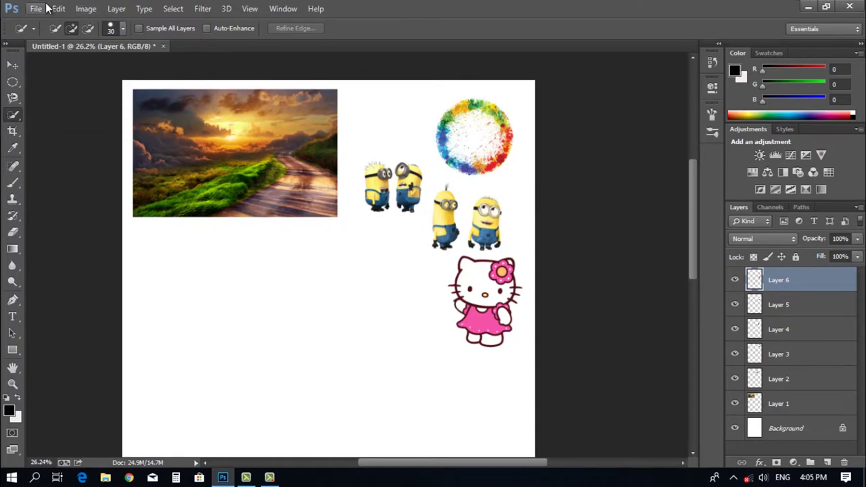
click(46, 9)
click(58, 34)
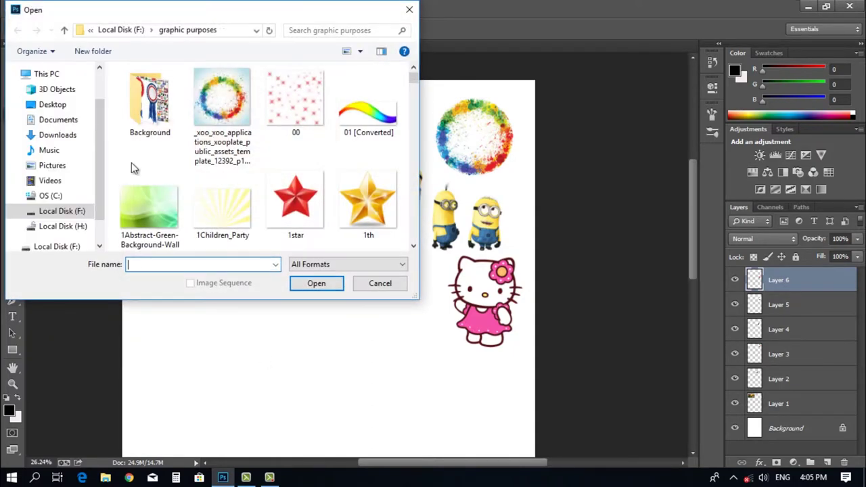
scroll(262, 197, down, 2)
scroll(322, 196, down, 5)
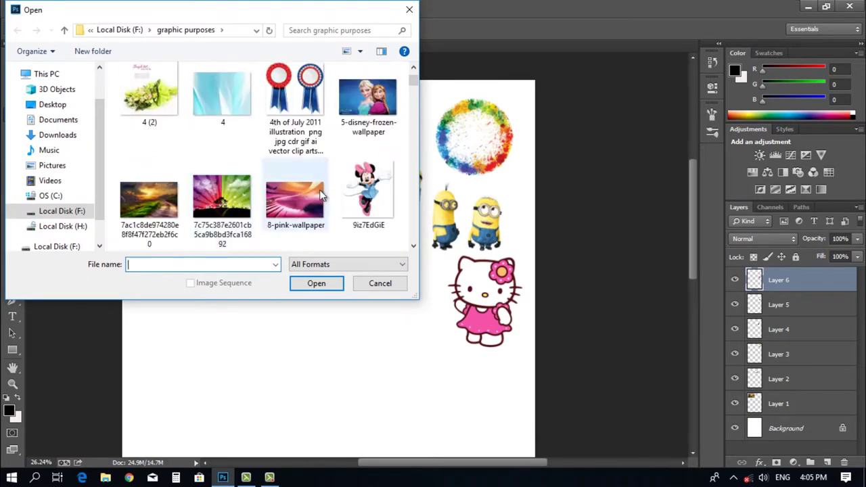
scroll(237, 195, down, 2)
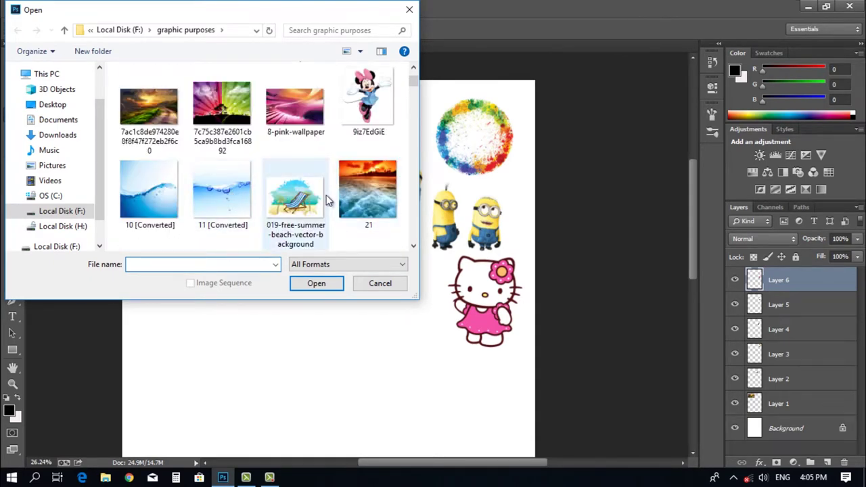
scroll(257, 214, down, 1)
scroll(238, 206, down, 5)
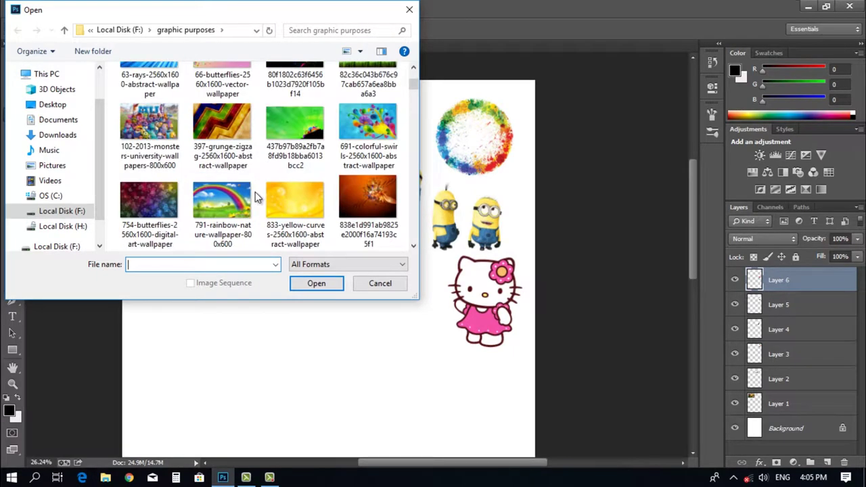
scroll(256, 197, down, 1)
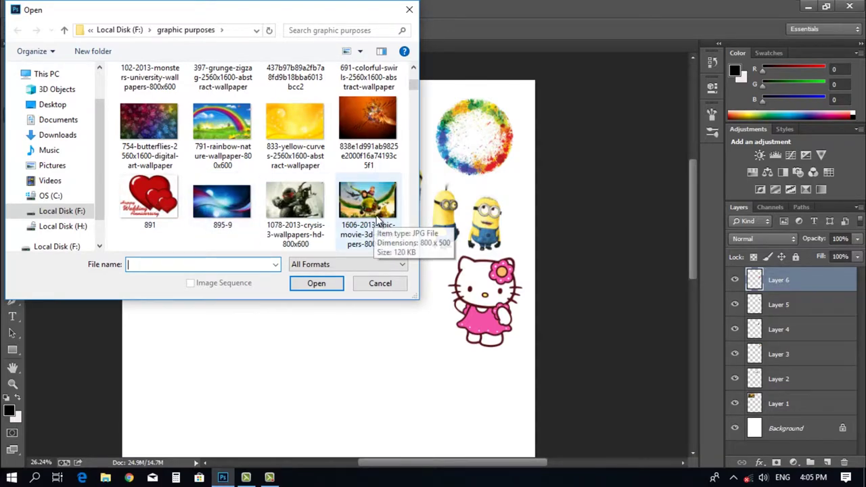
scroll(379, 224, down, 1)
click(291, 122)
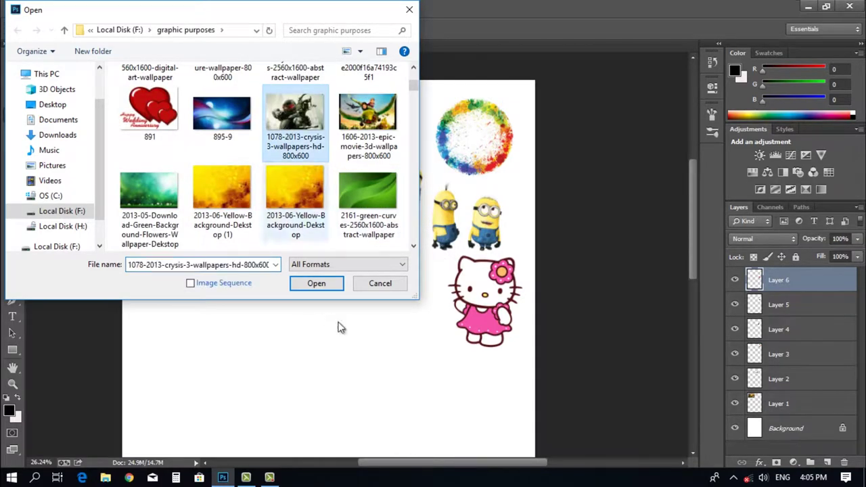
click(324, 285)
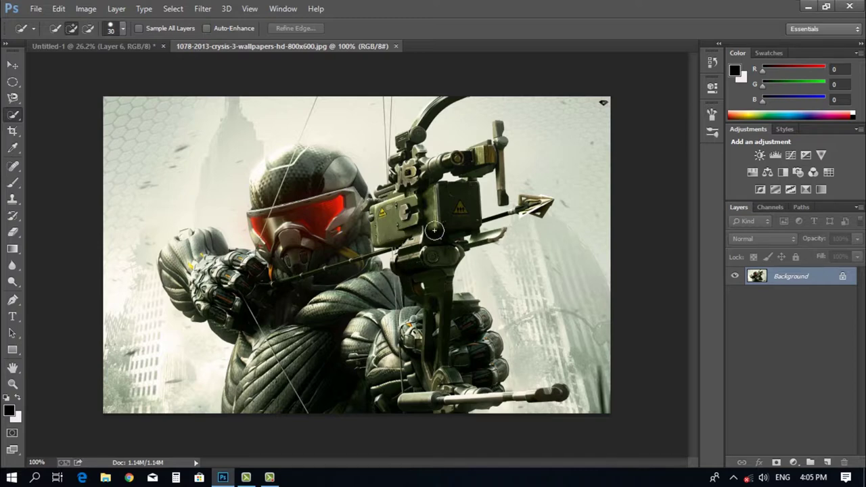
Step: Quick-select the archer's helmet and visor, extending over the face mask, arm and chest
click(308, 220)
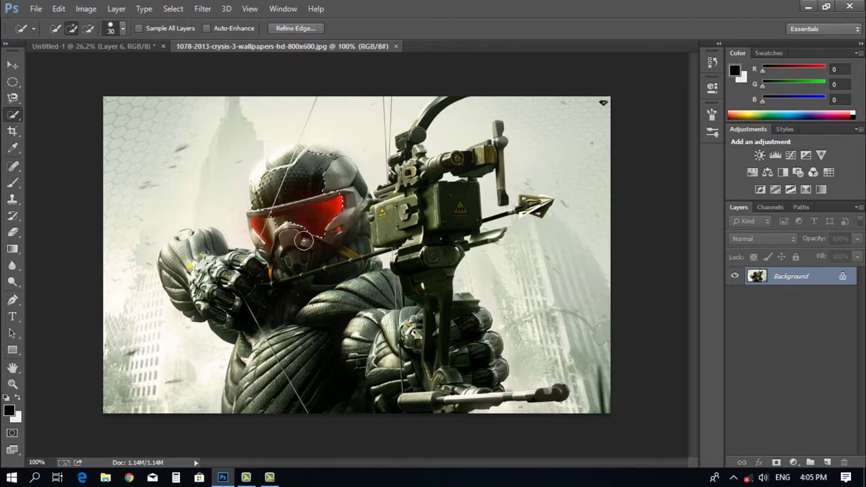
mouse_move(304, 241)
mouse_down()
mouse_move(307, 269)
mouse_move(311, 263)
mouse_move(294, 274)
mouse_move(316, 292)
mouse_up()
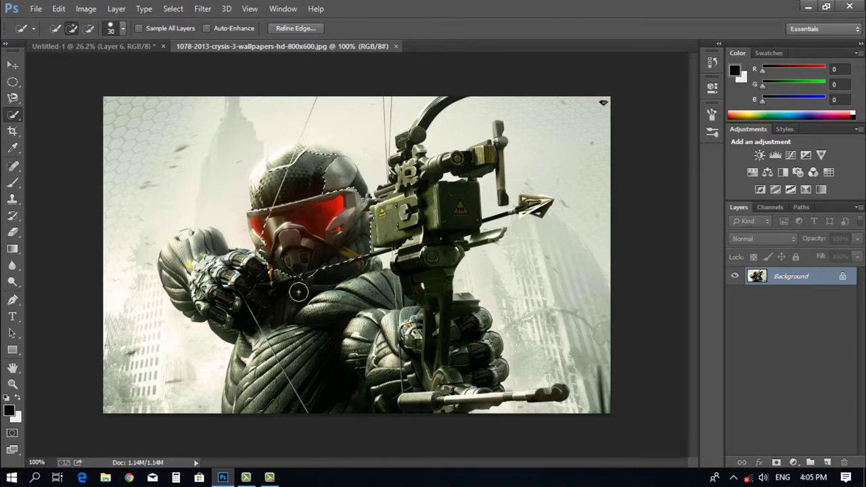
drag(298, 292, 290, 304)
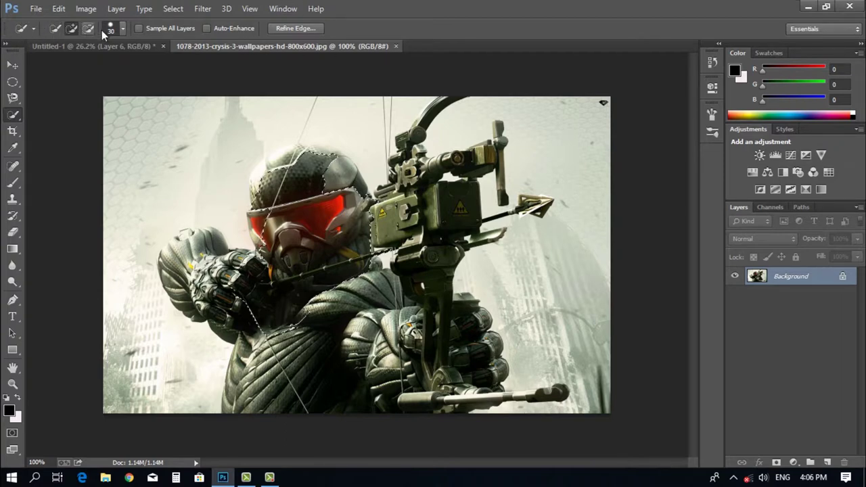
Step: Set the Quick Selection brush size to 50 px
click(123, 31)
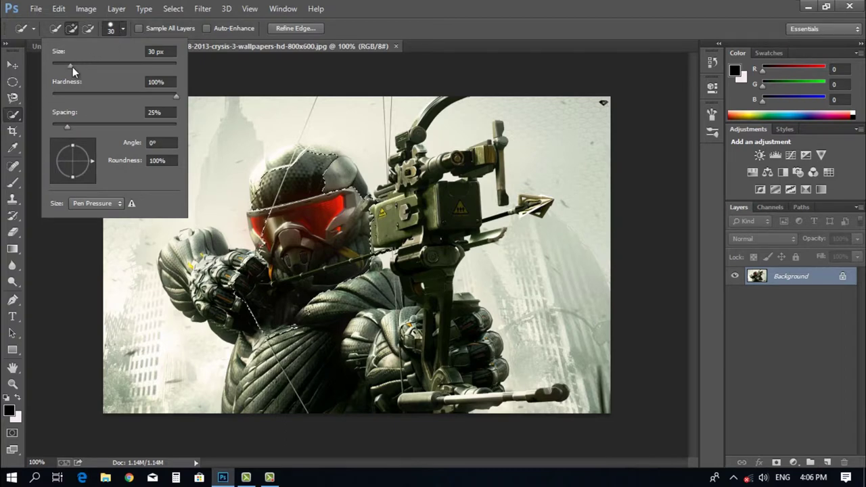
drag(73, 67, 79, 68)
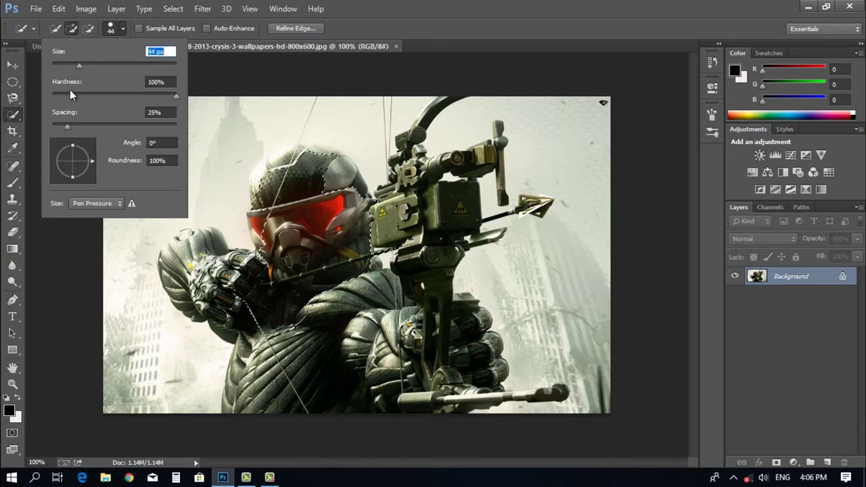
drag(176, 96, 153, 97)
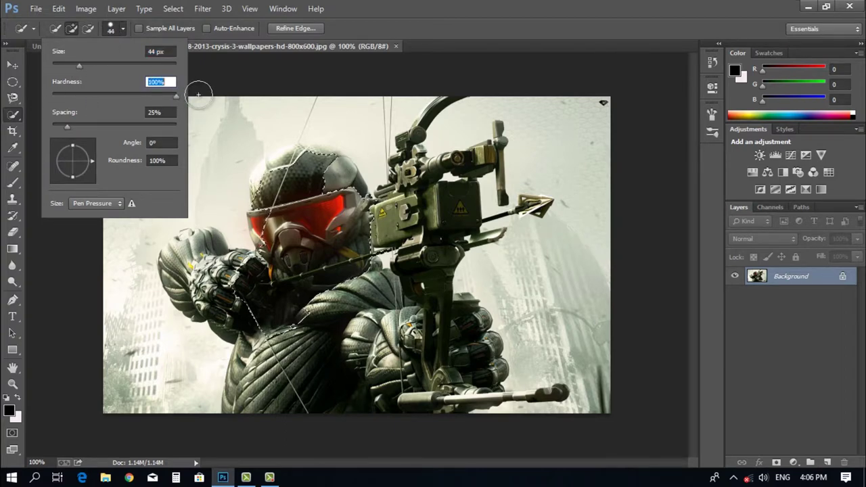
drag(79, 66, 84, 65)
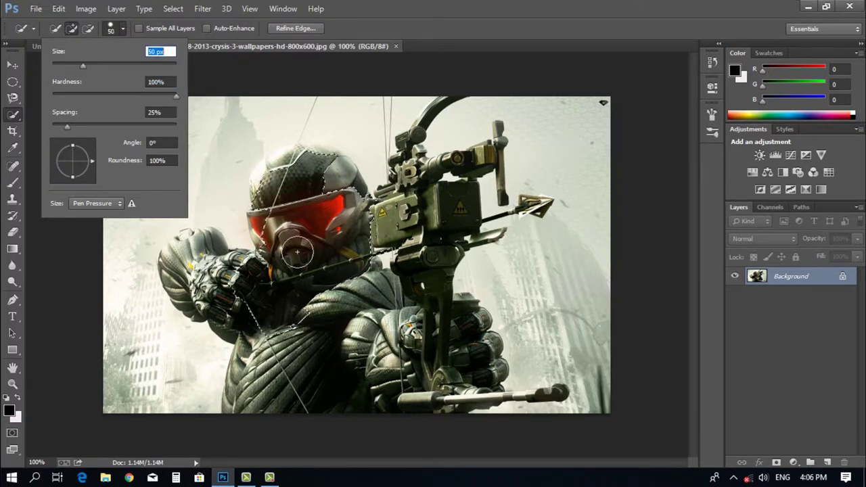
click(325, 315)
Step: Extend the selection down the torso to the image bottom and over both gloves
mouse_move(325, 315)
mouse_down()
mouse_move(326, 339)
mouse_move(308, 342)
mouse_move(269, 391)
mouse_move(276, 365)
mouse_up()
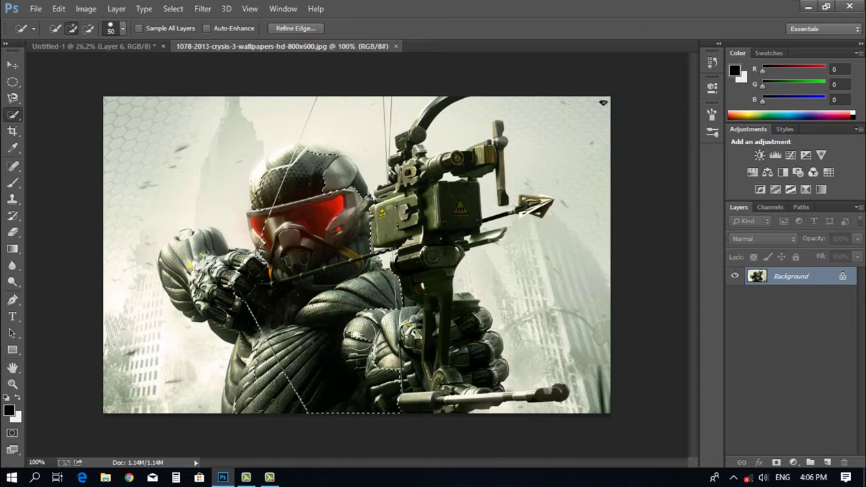
mouse_move(346, 323)
mouse_down()
mouse_move(400, 368)
mouse_move(396, 332)
mouse_move(421, 336)
mouse_move(446, 373)
mouse_move(436, 349)
mouse_move(452, 352)
mouse_move(460, 385)
mouse_move(427, 270)
mouse_move(419, 187)
mouse_move(410, 175)
mouse_move(418, 178)
mouse_up()
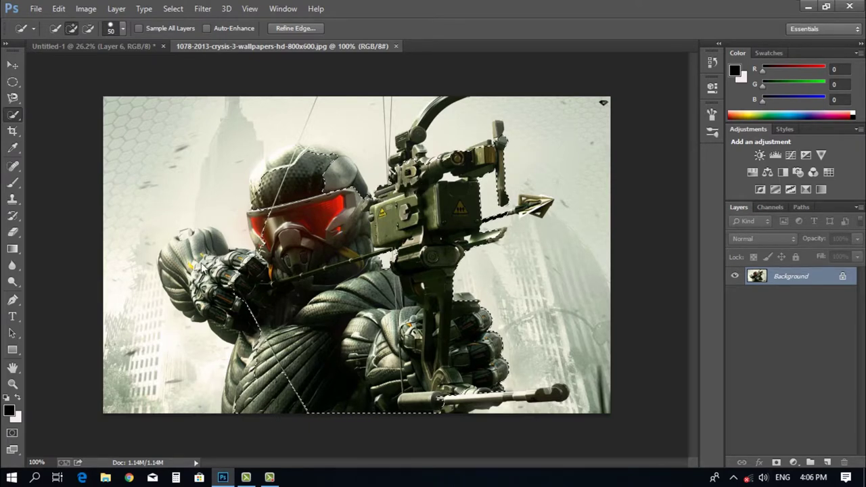
mouse_move(196, 261)
mouse_down()
mouse_move(188, 269)
mouse_move(203, 318)
mouse_move(253, 383)
mouse_move(229, 421)
mouse_up()
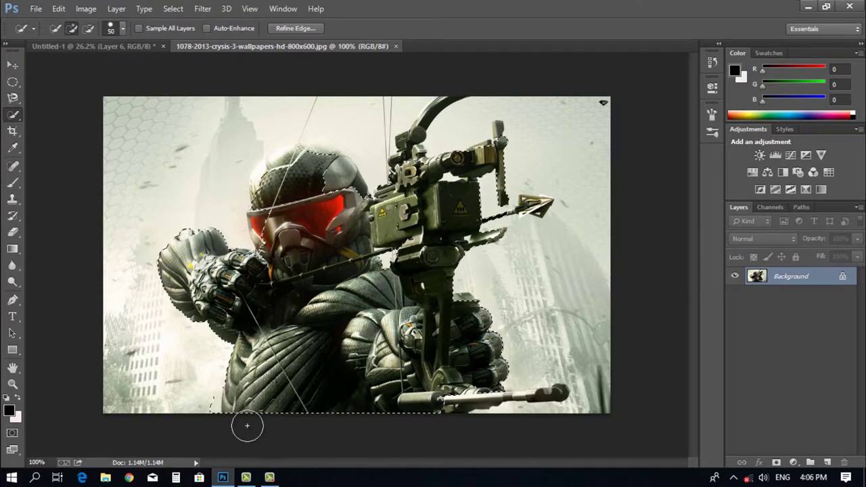
scroll(243, 420, up, 3)
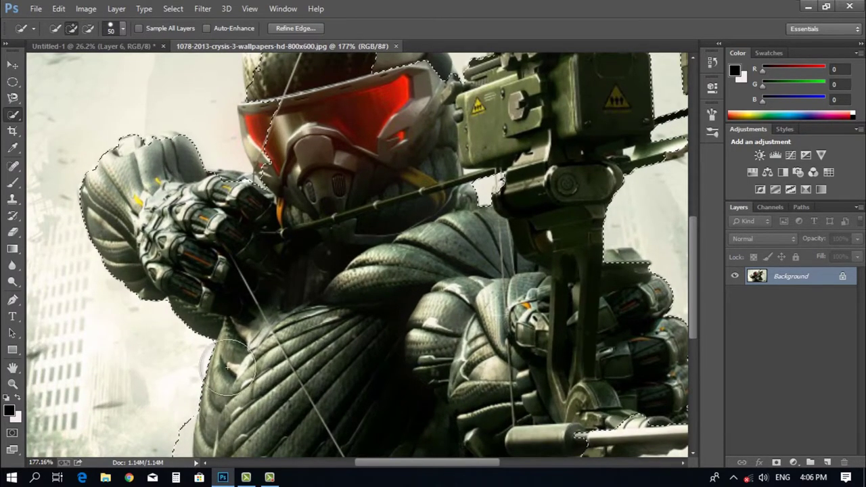
Step: Shrink the selection brush to 25 px and switch to subtract-from-selection mode
drag(231, 356, 251, 255)
scroll(242, 221, up, 1)
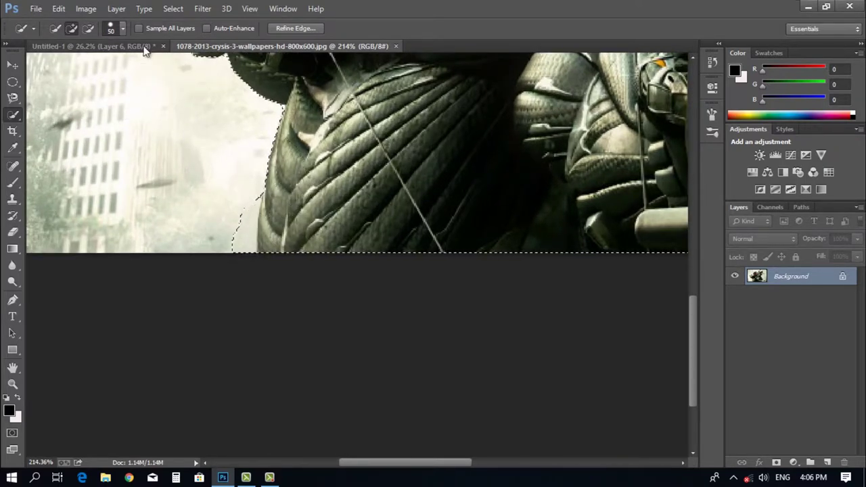
click(122, 29)
drag(69, 67, 67, 63)
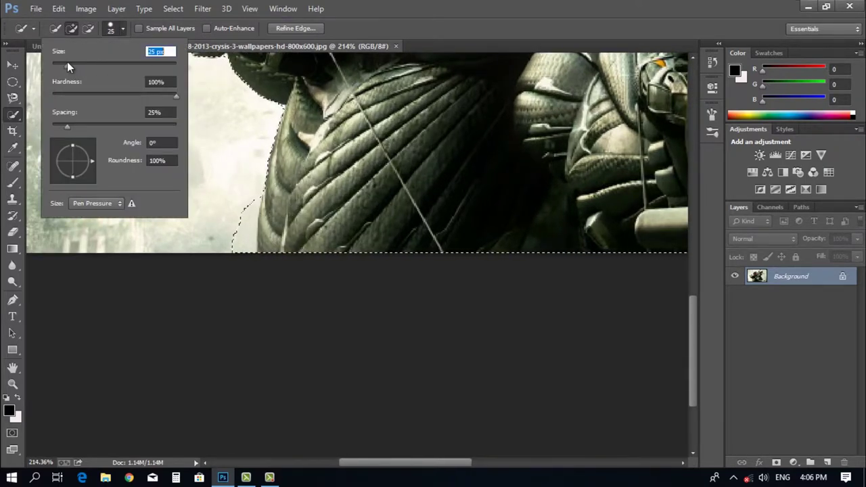
click(293, 133)
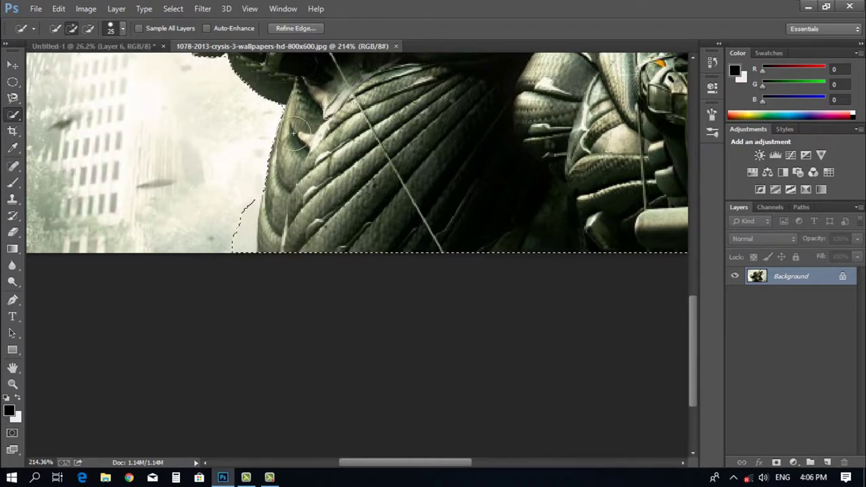
click(88, 28)
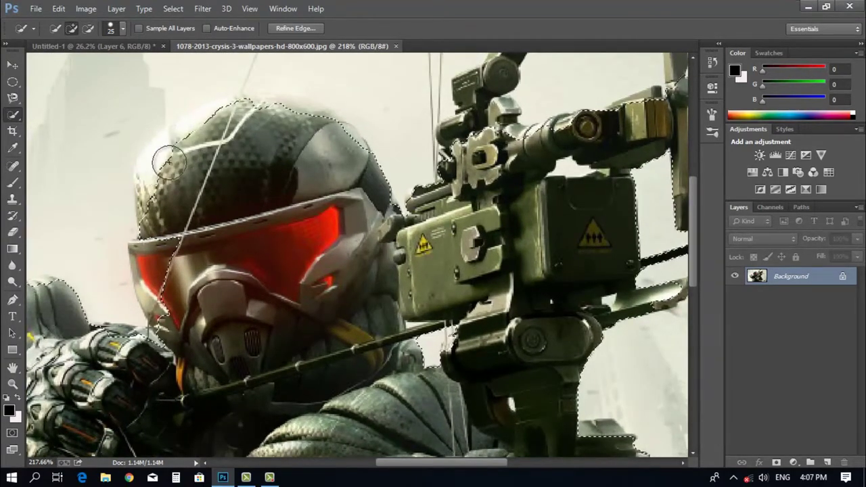
Step: Float the Crysis document into its own window
scroll(277, 147, down, 3)
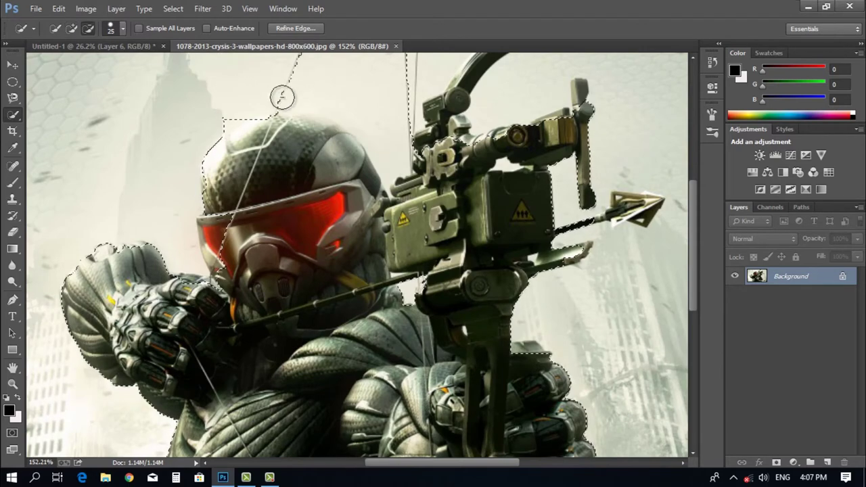
scroll(203, 159, down, 3)
scroll(413, 154, up, 3)
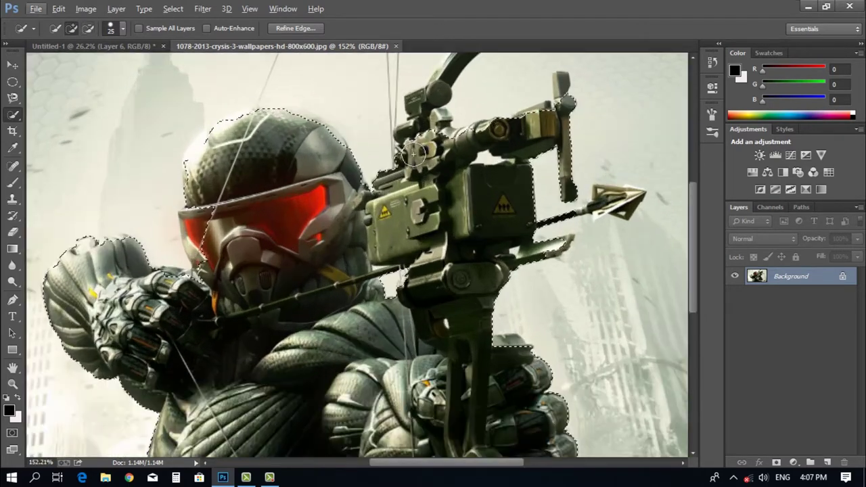
drag(433, 46, 450, 48)
scroll(412, 86, down, 3)
scroll(412, 86, up, 3)
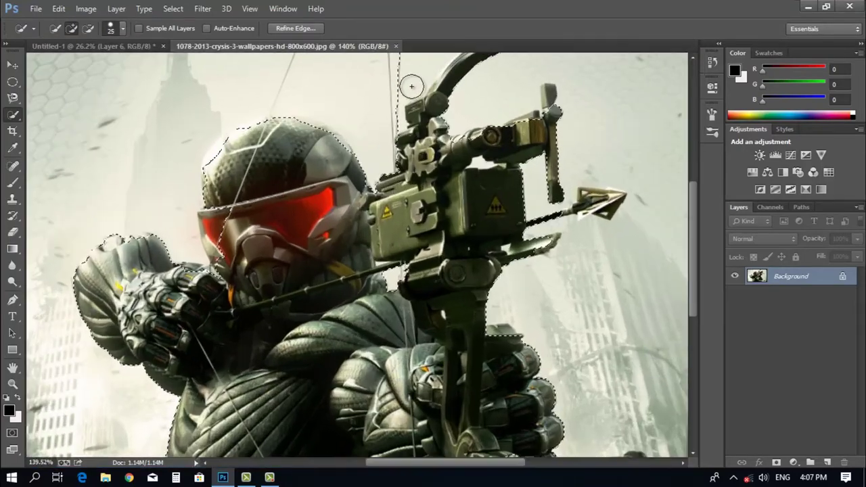
scroll(411, 85, up, 2)
scroll(409, 127, up, 2)
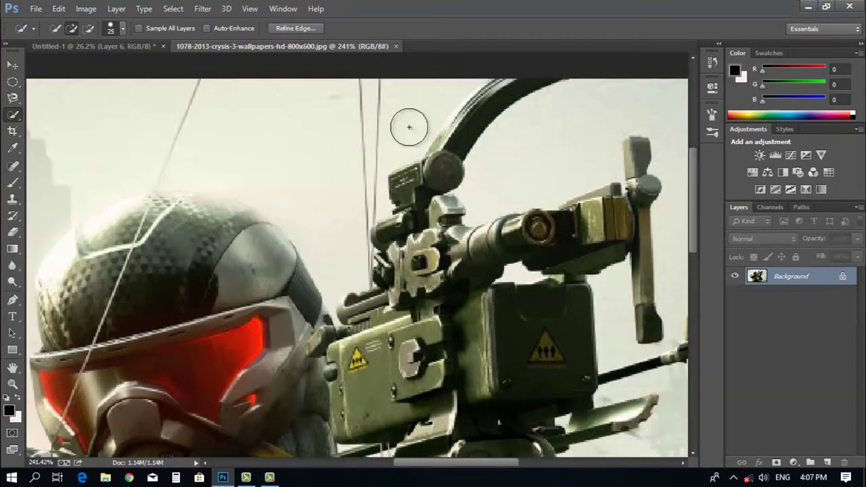
Step: Trim background near the bow out of the selection and make the brush smaller
click(408, 126)
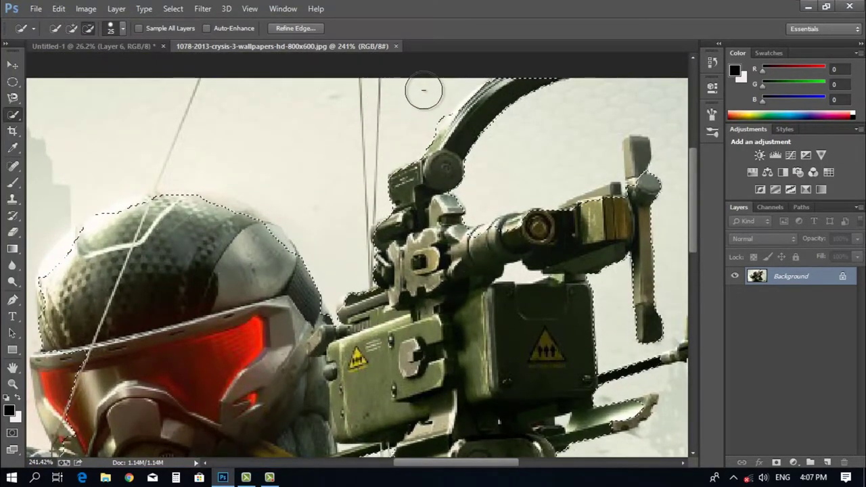
scroll(413, 176, down, 4)
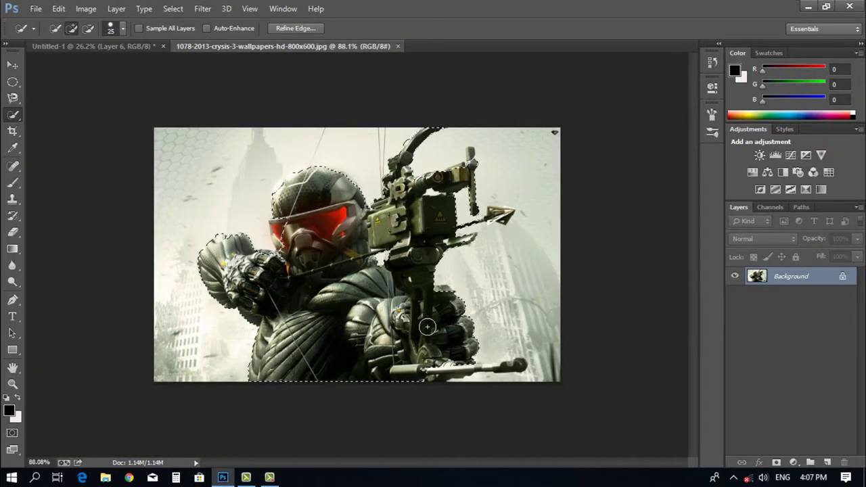
scroll(427, 327, up, 2)
scroll(541, 217, up, 2)
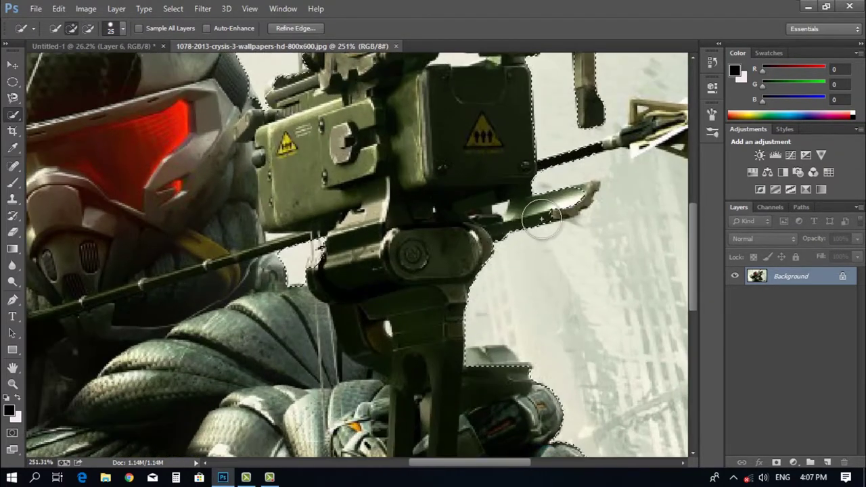
scroll(544, 216, up, 1)
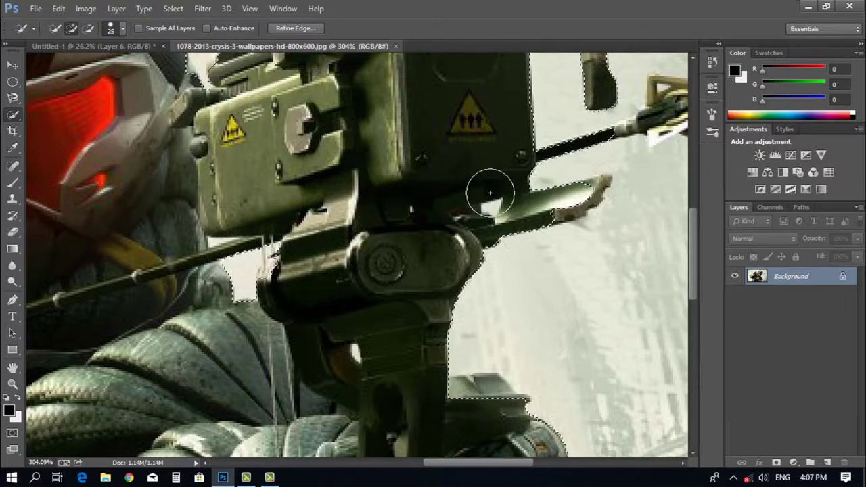
key(bracketleft)
scroll(497, 176, up, 2)
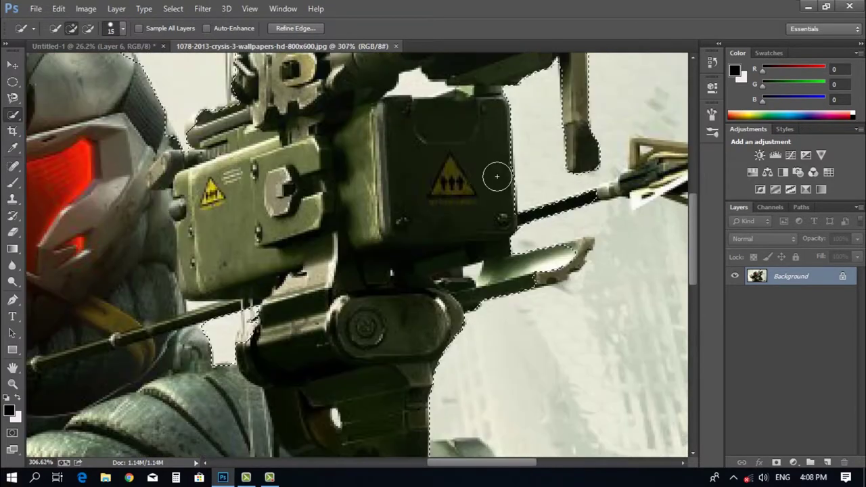
scroll(496, 179, down, 5)
key(bracketleft)
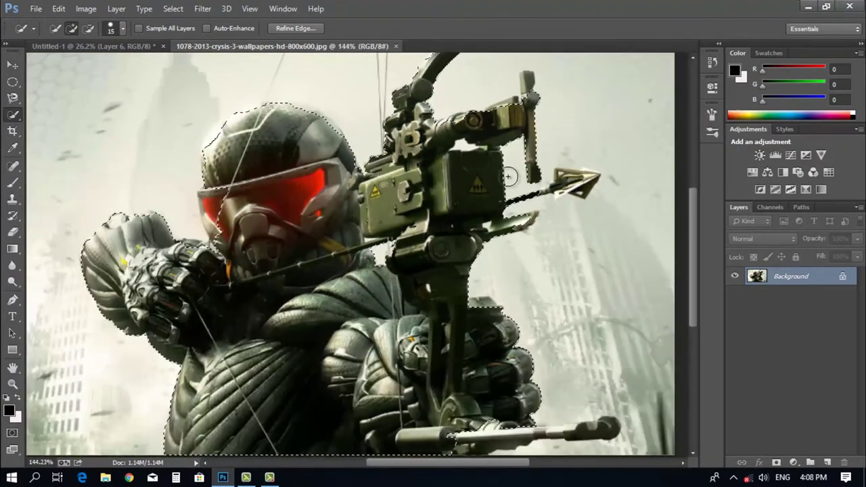
scroll(478, 181, up, 5)
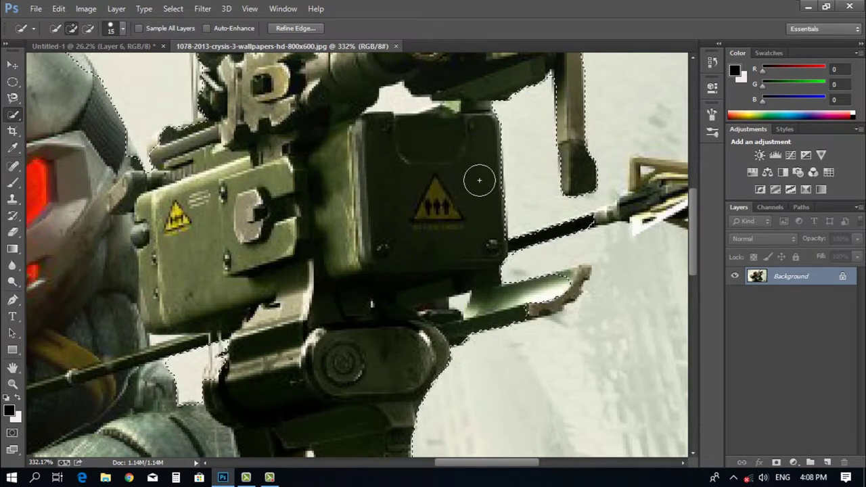
Step: Adjust the selection brush size down to 7 with the bracket keys
key(bracketleft)
key(bracketright)
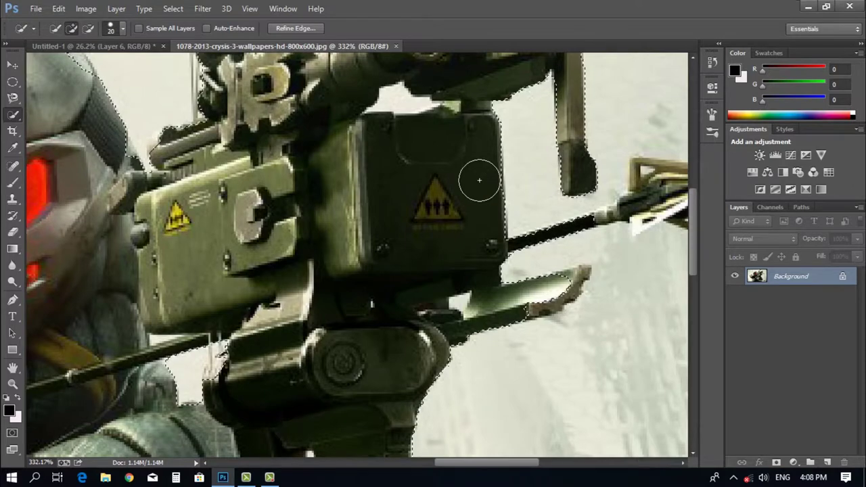
key(bracketright)
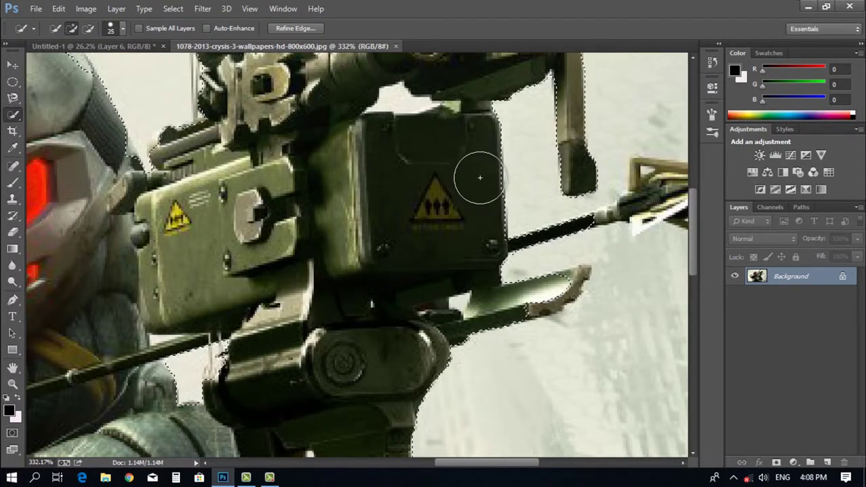
key(bracketleft)
key(bracketleft)
scroll(576, 277, down, 5)
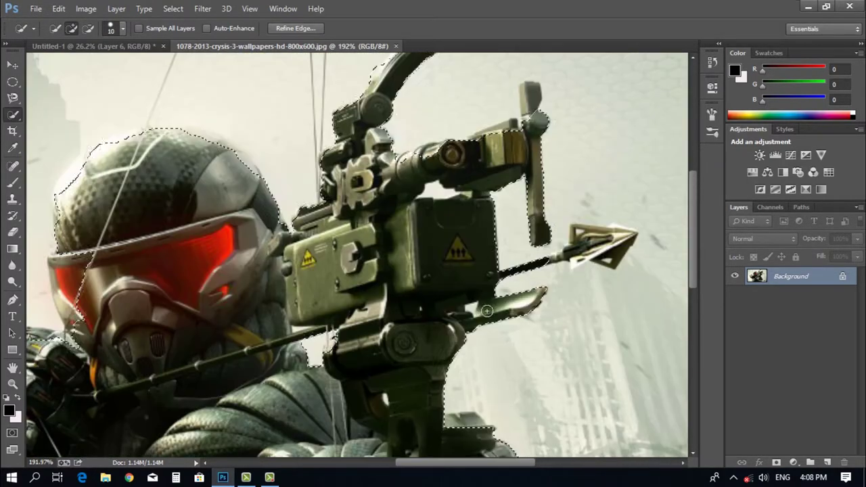
scroll(518, 272, up, 7)
key(bracketleft)
key(bracketleft)
key(bracketleft)
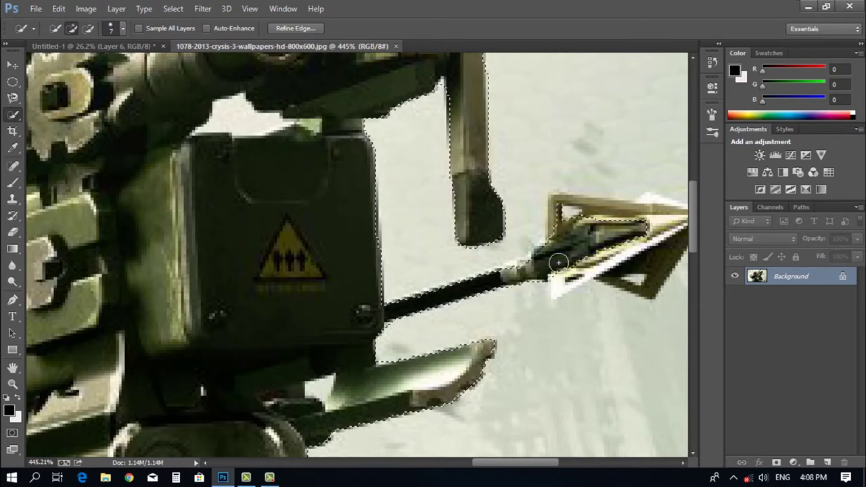
scroll(660, 246, down, 4)
scroll(661, 247, up, 5)
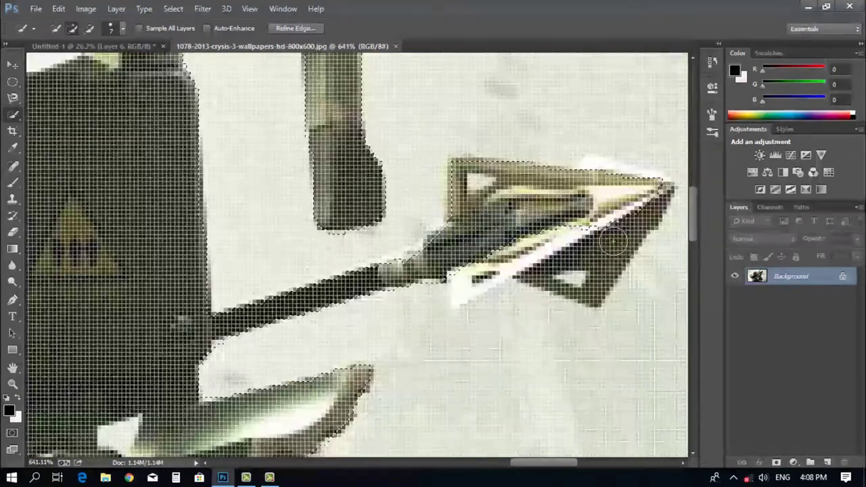
scroll(609, 251, down, 1)
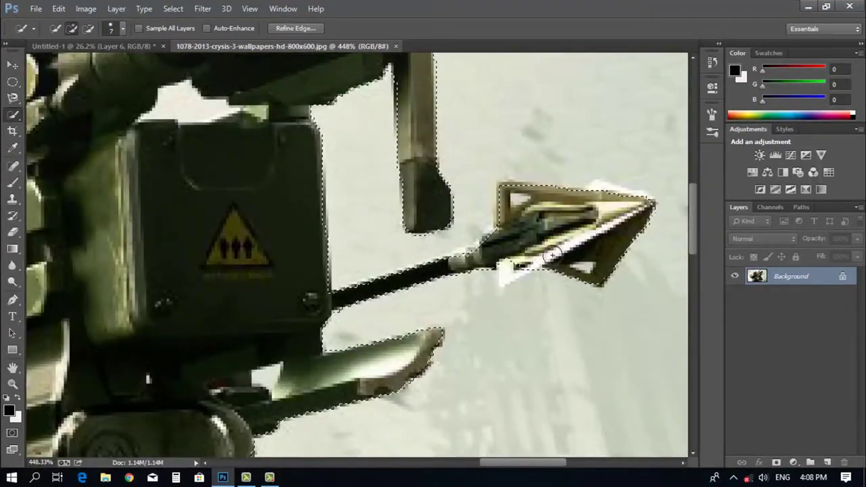
scroll(541, 257, down, 3)
scroll(515, 152, up, 3)
scroll(515, 152, up, 2)
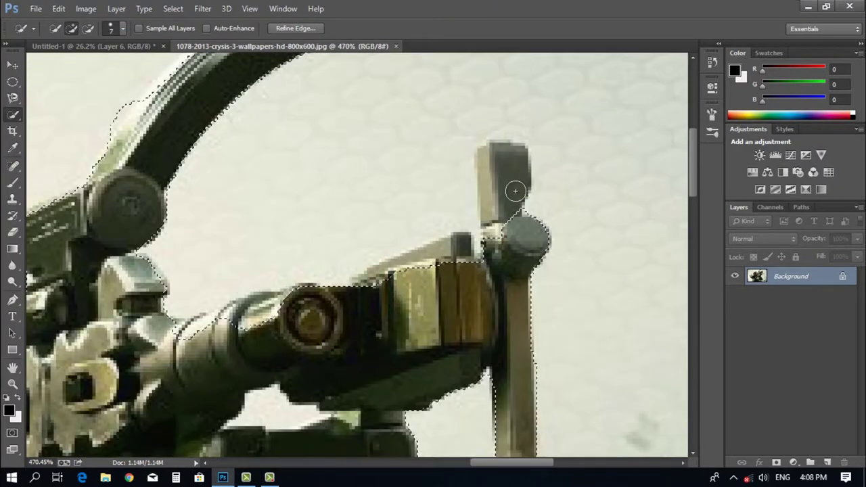
Step: Add the bow's upright bracket and dark block, removing background at the bracket top
drag(502, 183, 489, 159)
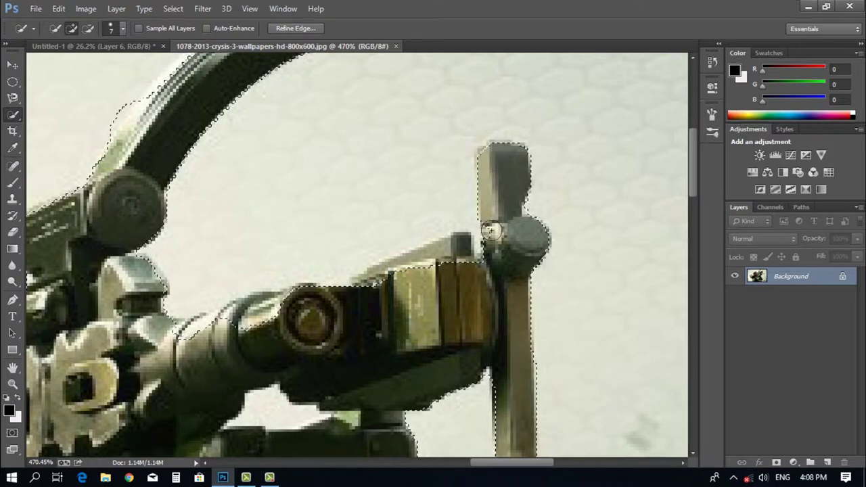
mouse_move(464, 238)
mouse_down()
mouse_move(444, 261)
mouse_move(410, 269)
mouse_move(353, 302)
mouse_move(230, 322)
mouse_up()
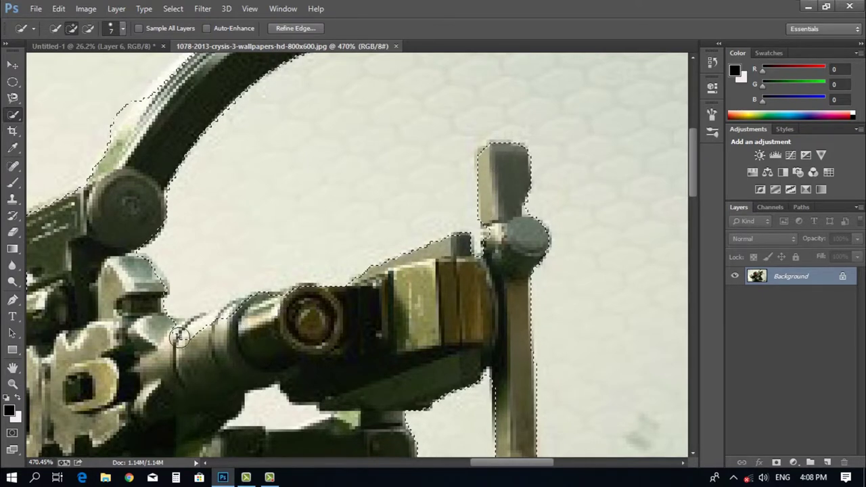
scroll(160, 307, down, 5)
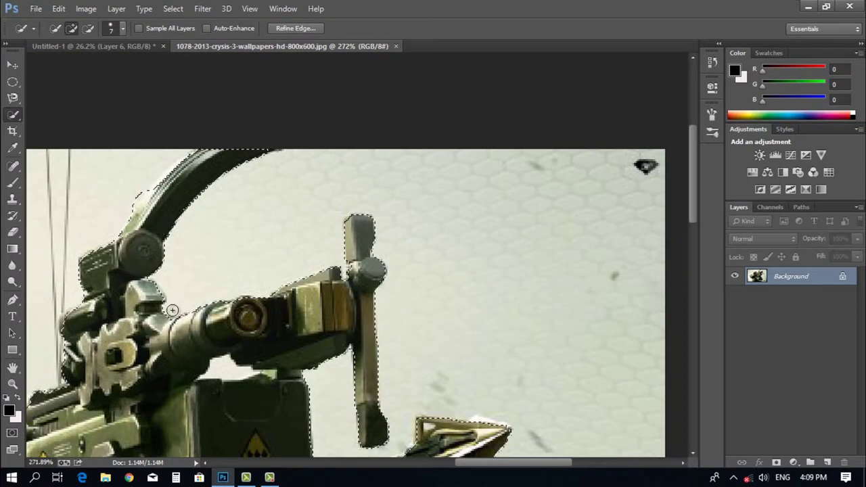
scroll(124, 193, up, 5)
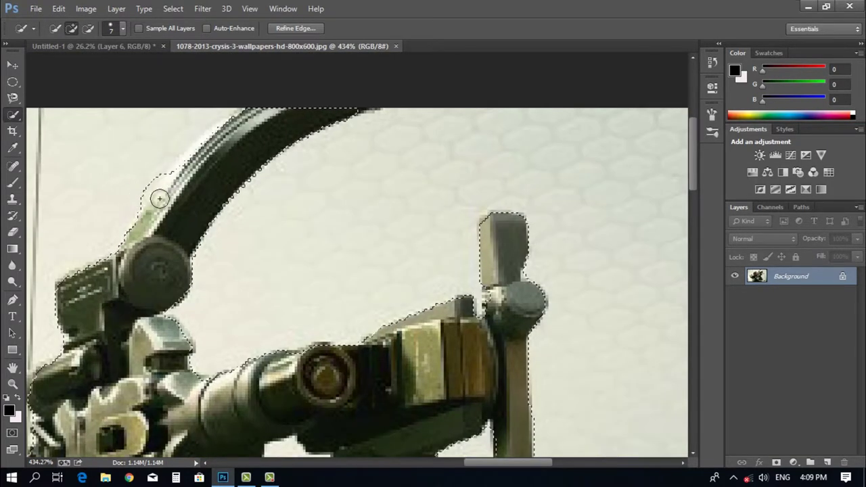
drag(158, 180, 150, 206)
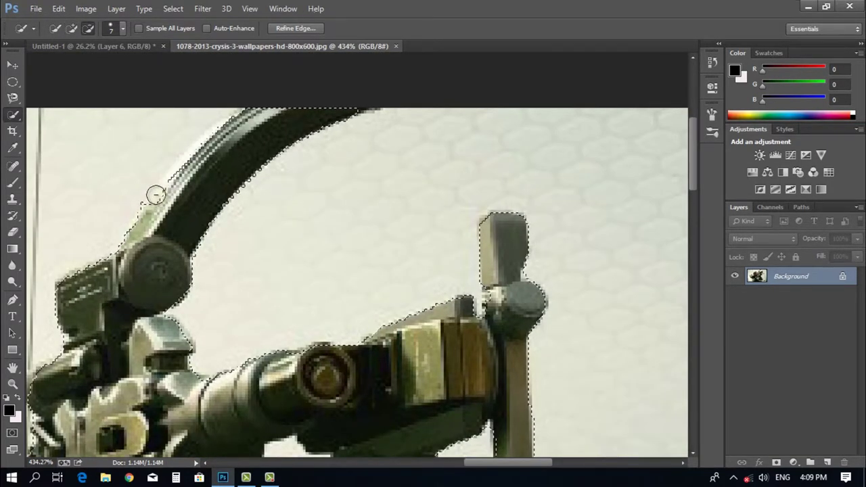
scroll(145, 199, down, 5)
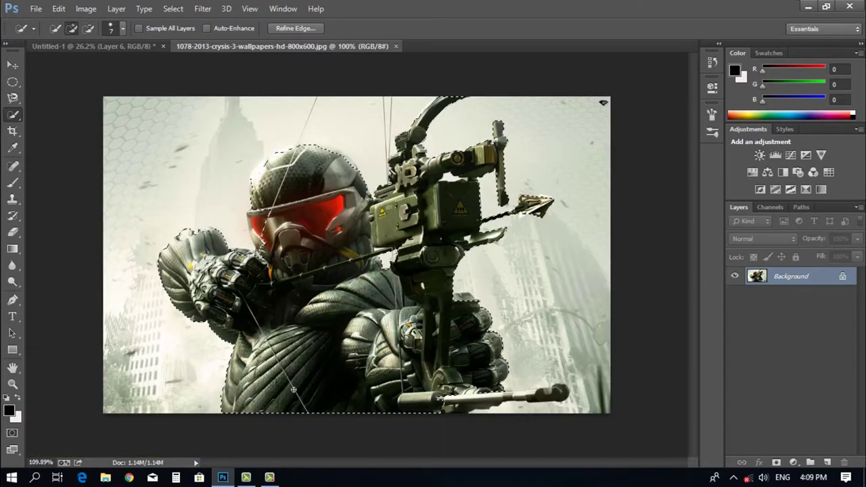
scroll(467, 428, up, 5)
scroll(467, 428, down, 5)
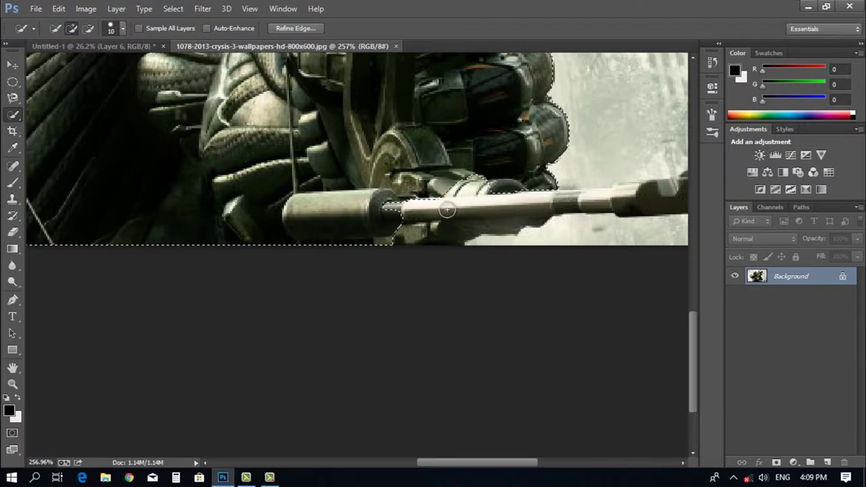
Step: Enlarge the brush to 25 and extend the selection along the lower rod
key(bracketright)
key(bracketright)
key(bracketright)
key(bracketright)
key(bracketright)
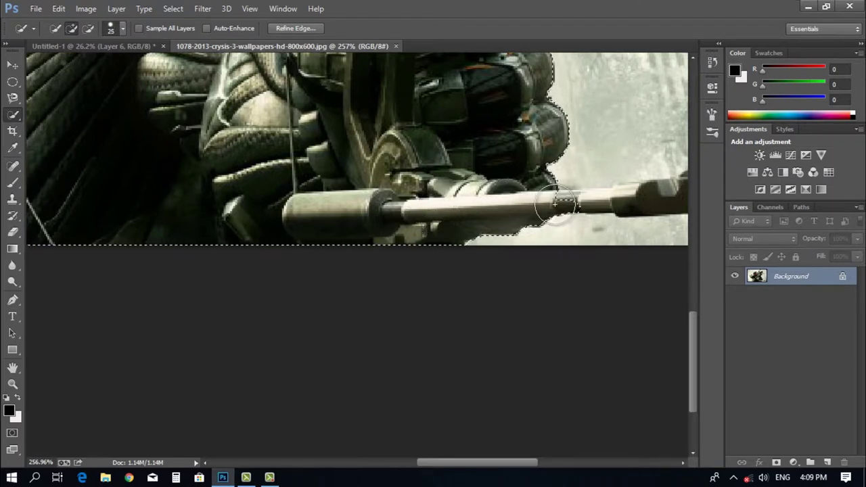
scroll(577, 206, up, 2)
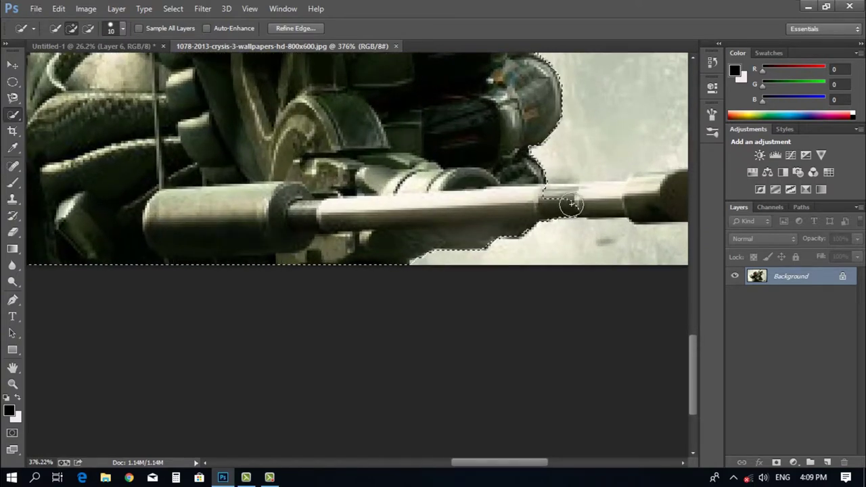
mouse_move(570, 199)
mouse_down()
mouse_move(603, 207)
mouse_move(595, 204)
mouse_move(609, 199)
mouse_move(465, 213)
mouse_up()
scroll(595, 205, down, 2)
scroll(465, 213, up, 1)
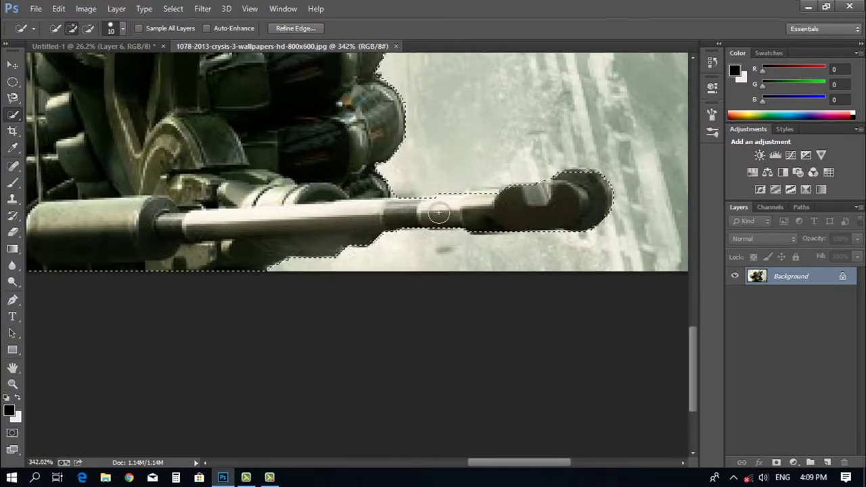
scroll(521, 206, down, 8)
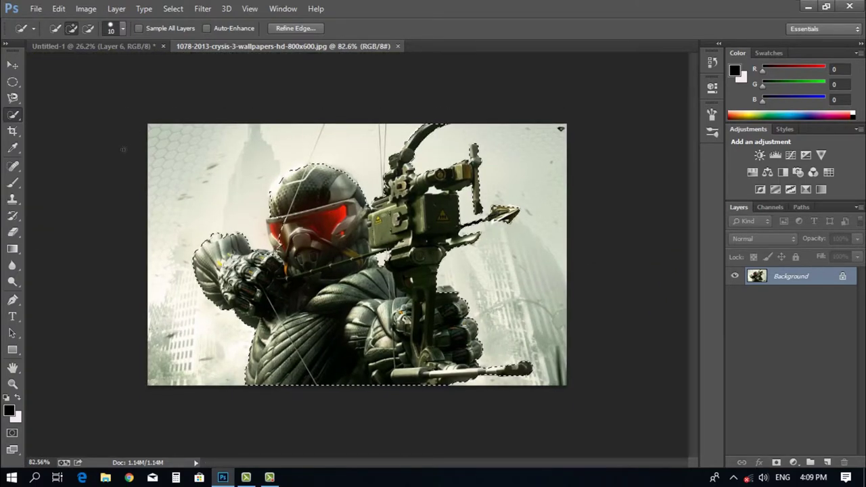
scroll(256, 250, up, 2)
scroll(256, 249, up, 1)
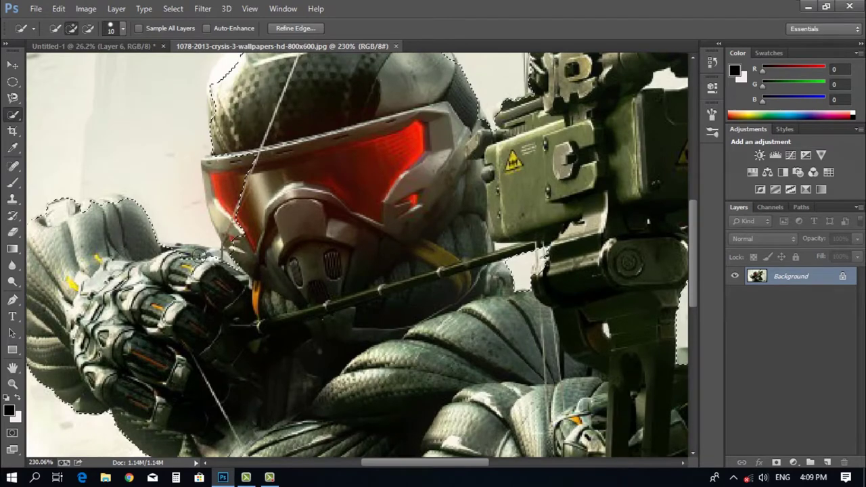
scroll(257, 251, down, 2)
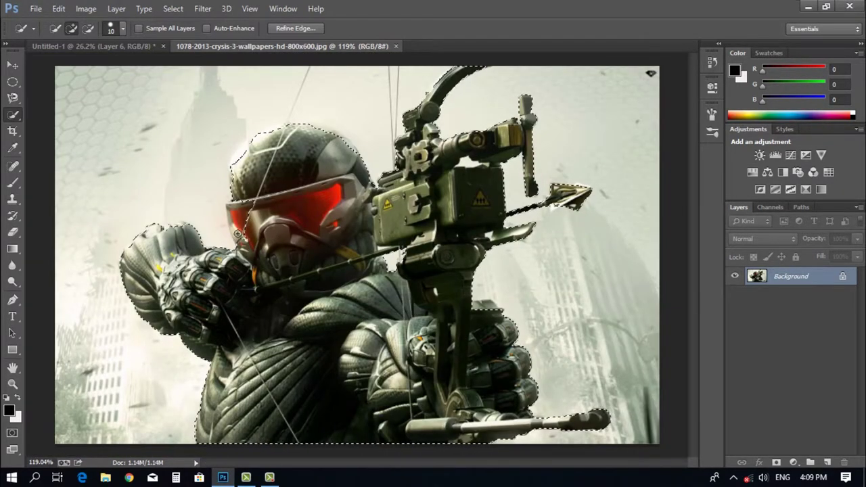
scroll(258, 254, up, 3)
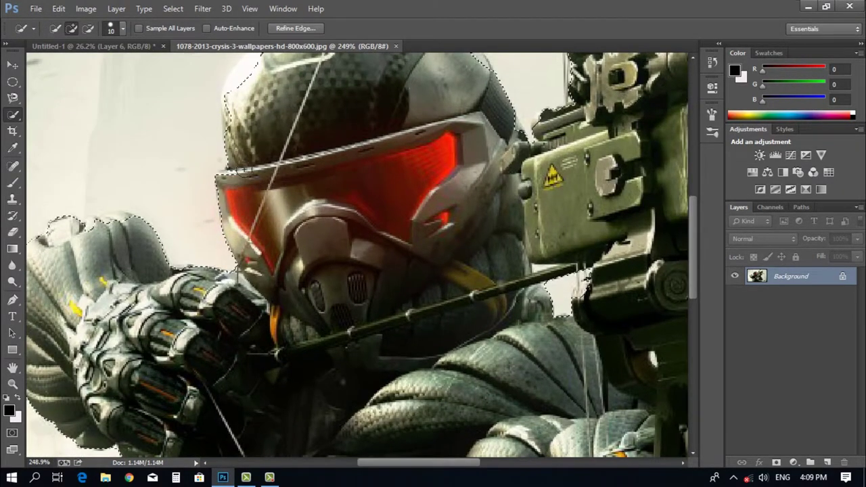
scroll(324, 238, down, 2)
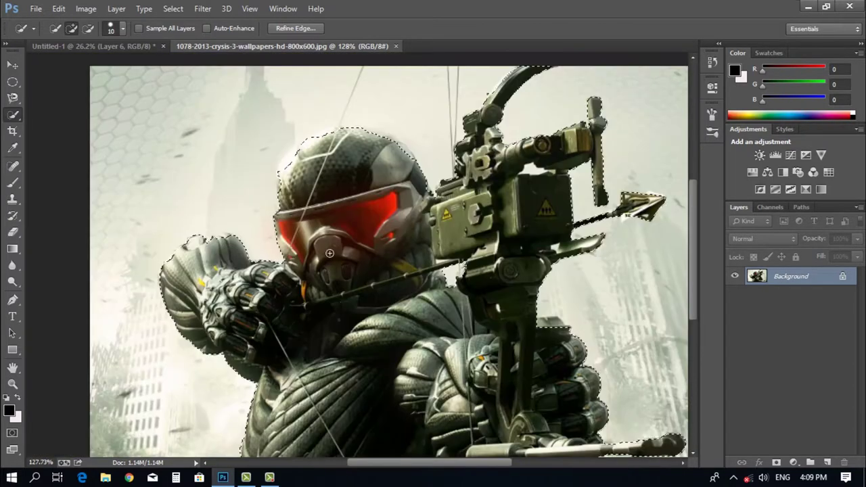
Step: Move the selected archer into the collage and scale it to about 154%
key(v)
scroll(325, 296, down, 2)
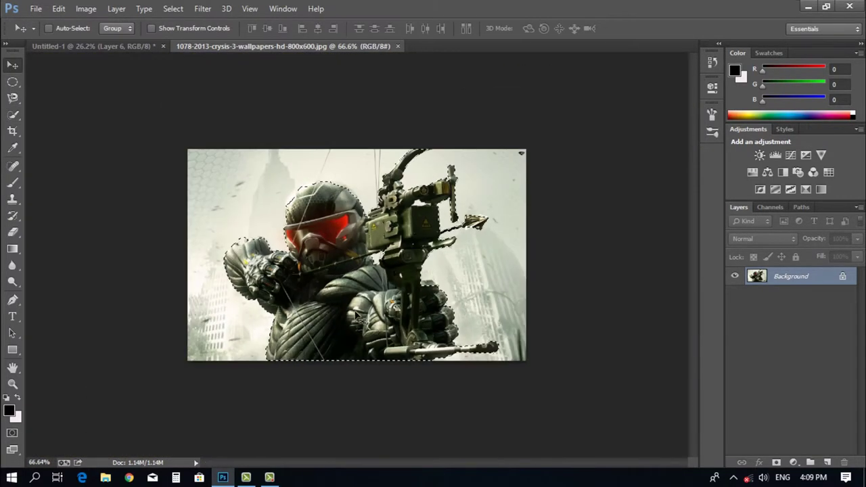
drag(325, 295, 189, 304)
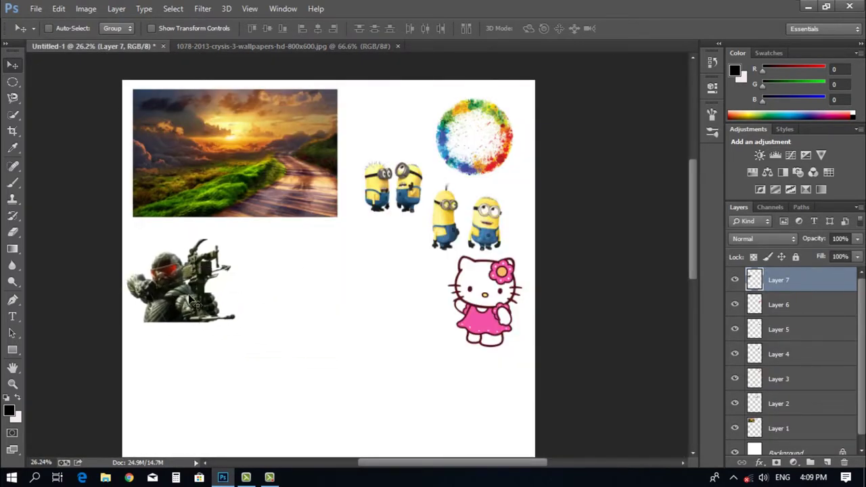
key(ctrl+t)
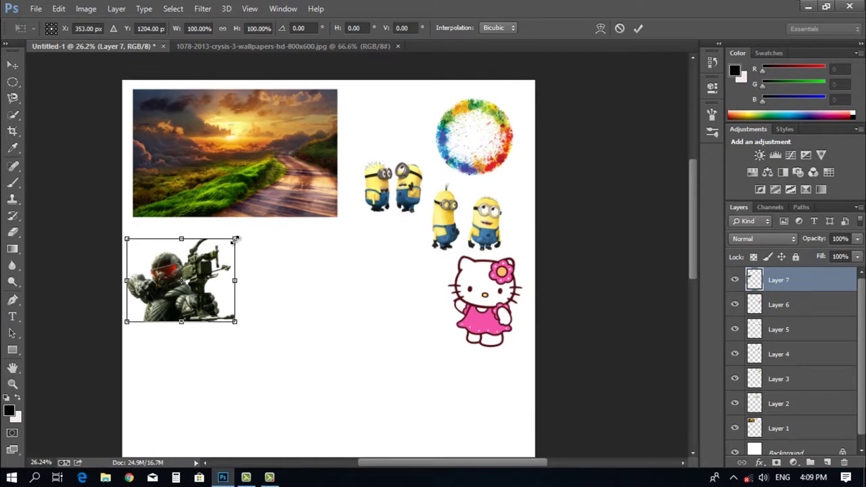
drag(235, 240, 293, 194)
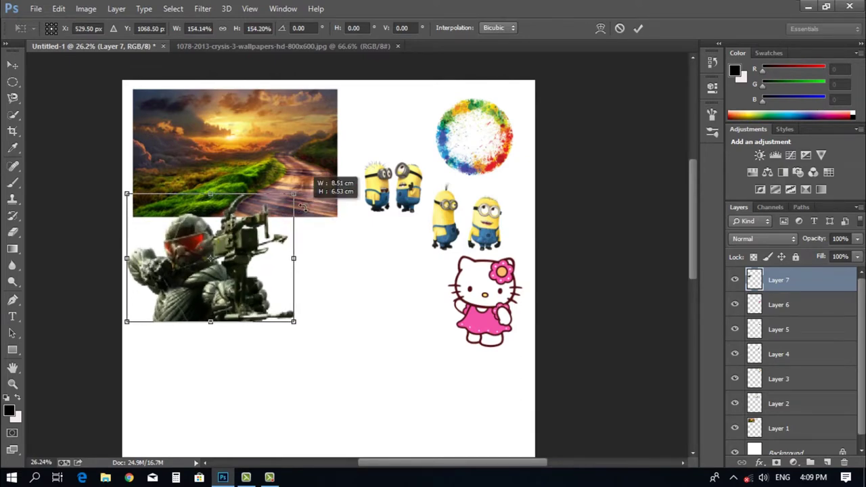
key(Return)
Step: Pick the Magic Wand tool and close the Crysis wallpaper document
right_click(12, 114)
click(95, 127)
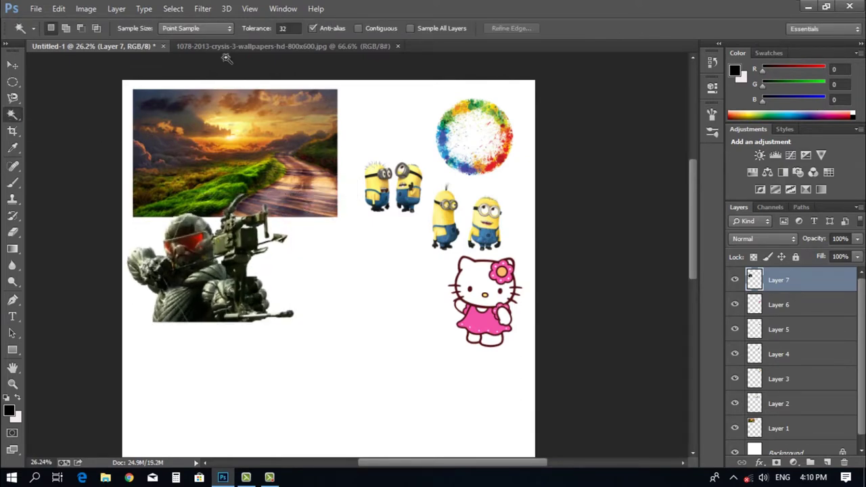
click(237, 46)
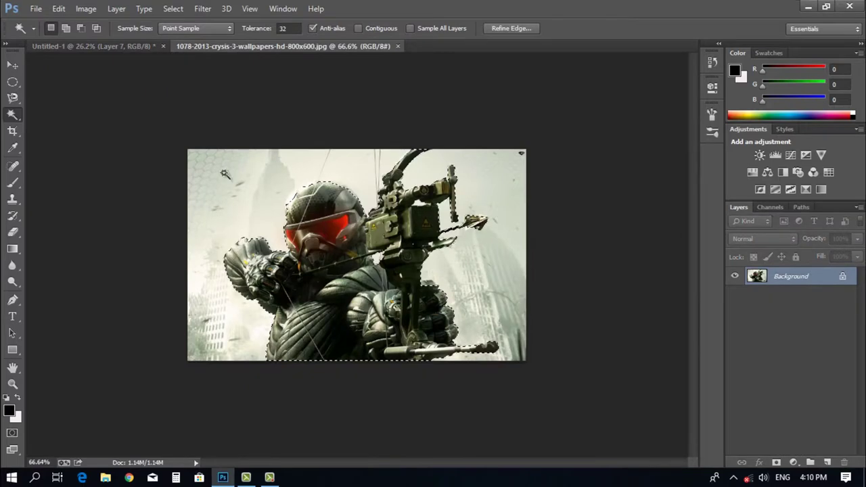
click(398, 46)
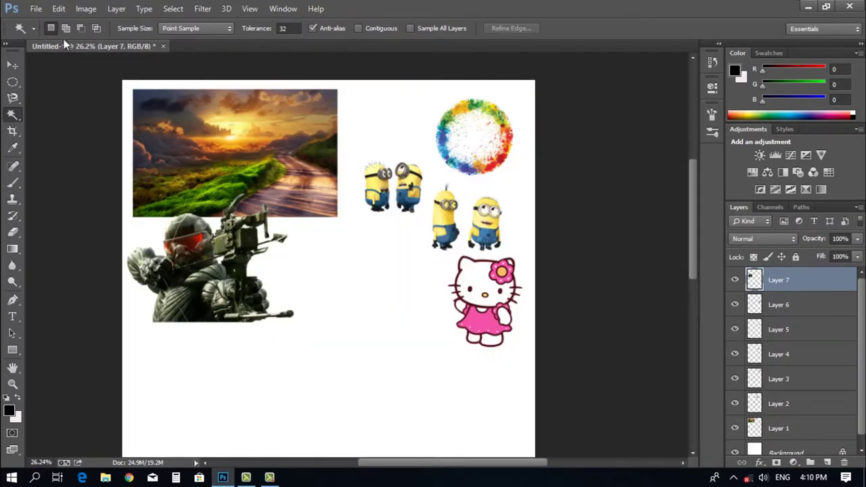
click(35, 9)
Step: Locate birthday_cake_party-2020px.png in the Open dialog and open it
click(41, 36)
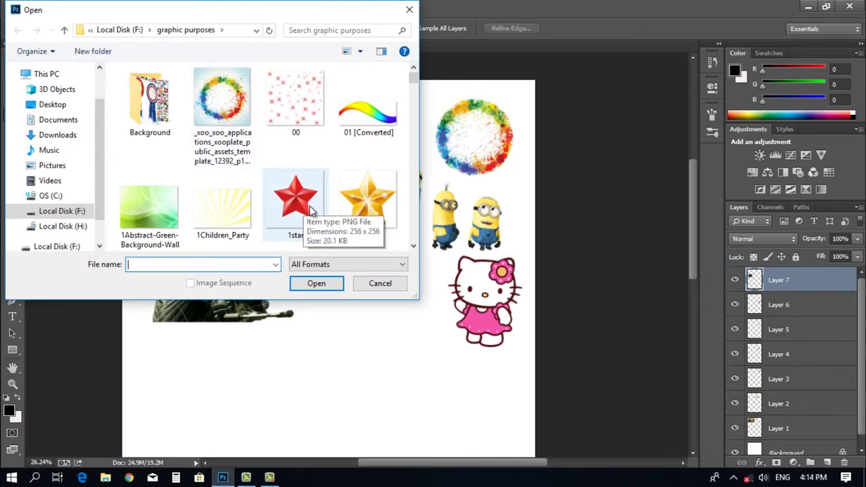
scroll(310, 211, down, 10)
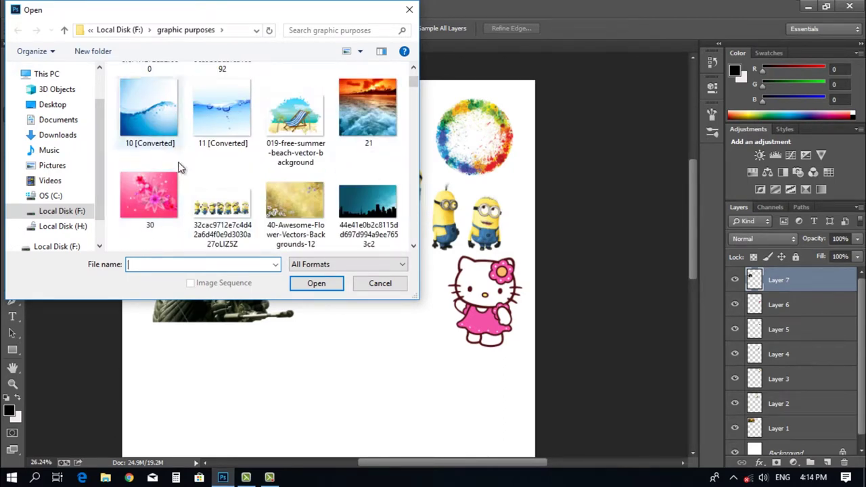
scroll(209, 182, down, 2)
scroll(289, 180, down, 5)
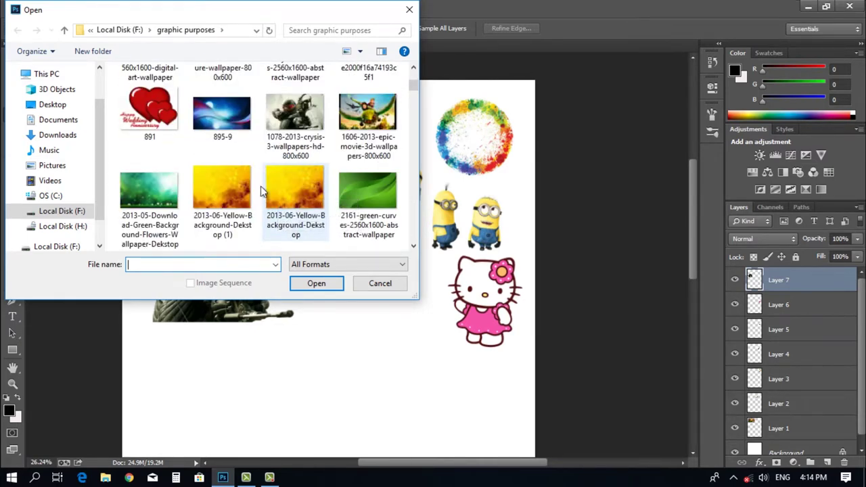
scroll(264, 194, down, 6)
scroll(330, 201, down, 10)
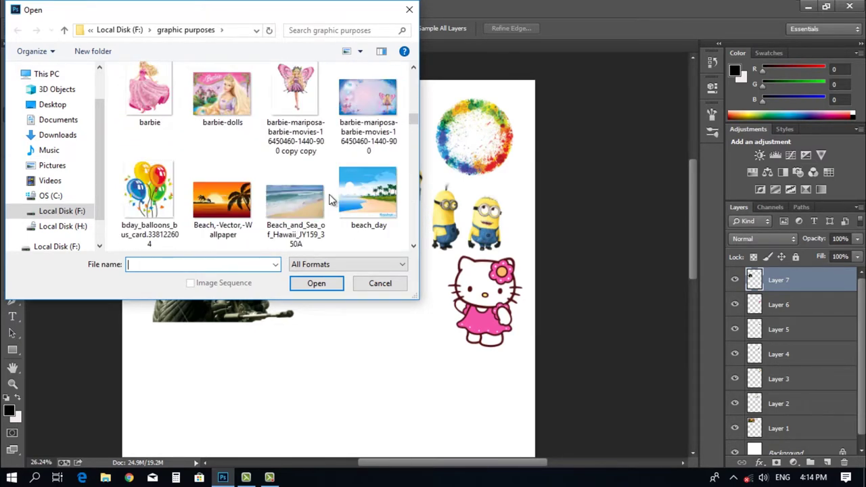
scroll(330, 201, down, 3)
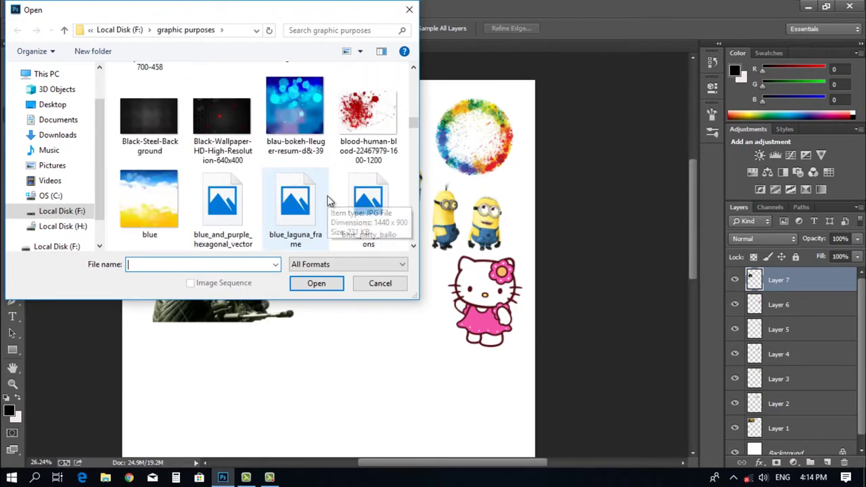
scroll(329, 201, up, 3)
click(389, 175)
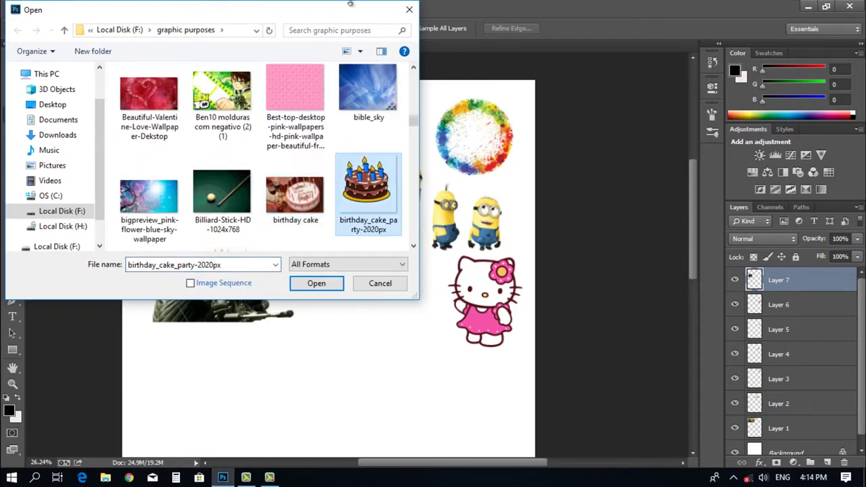
click(338, 288)
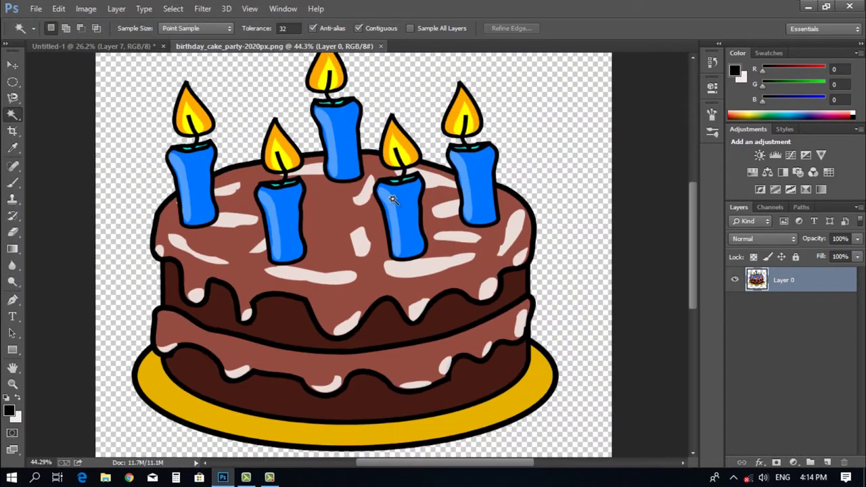
Step: Magic Wand-select a blue candle's body, trying the front-right, far-right and other candles
scroll(380, 245, up, 3)
scroll(380, 245, down, 4)
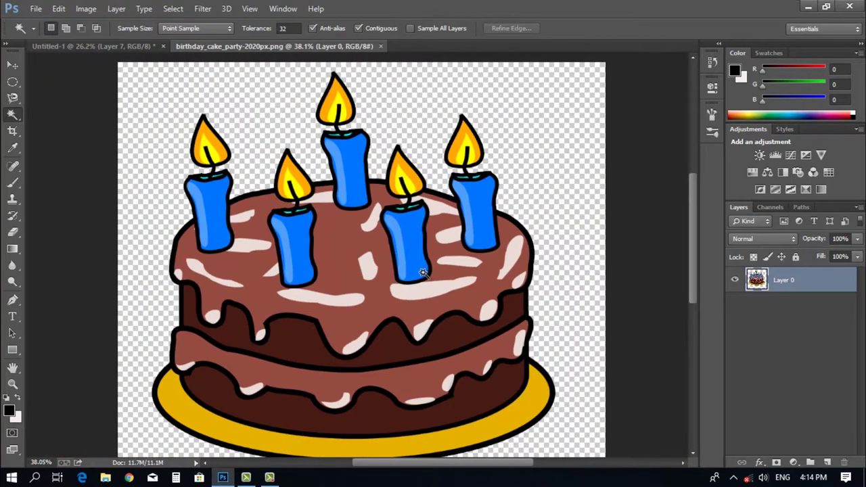
scroll(422, 274, down, 1)
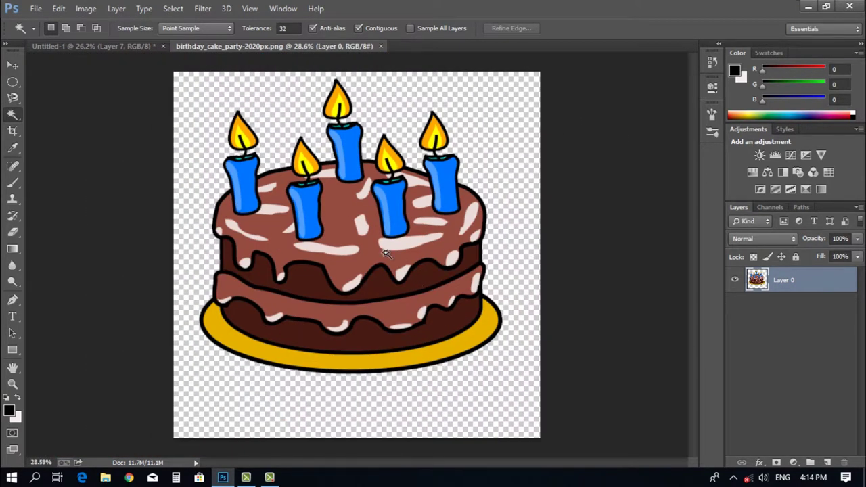
scroll(386, 195, up, 1)
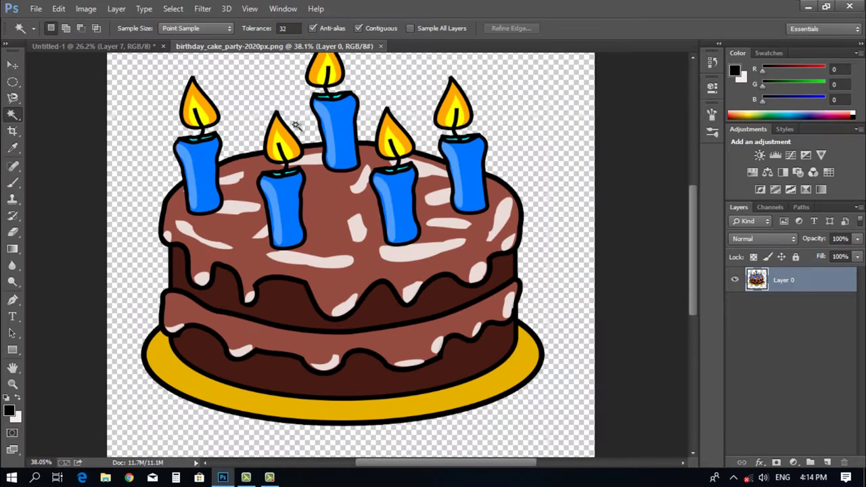
click(405, 214)
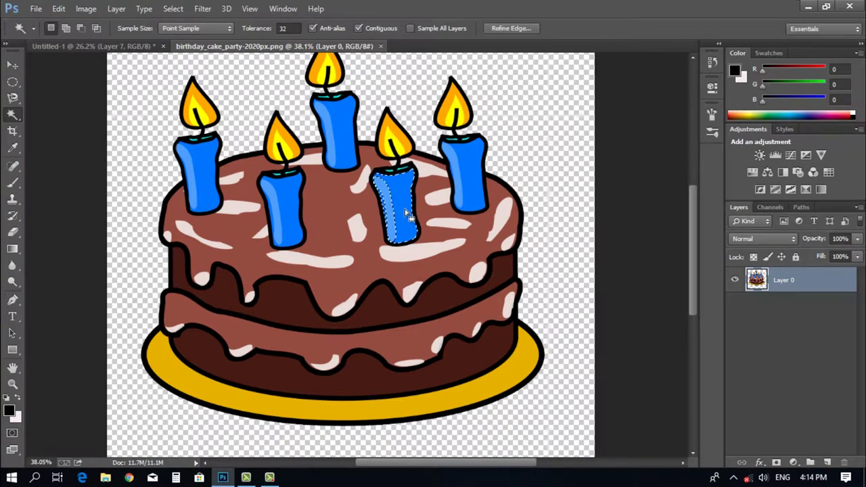
scroll(372, 193, up, 5)
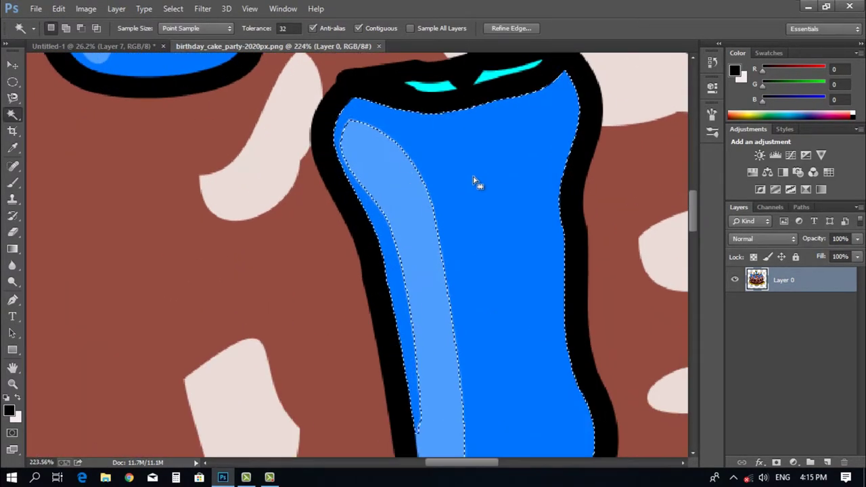
scroll(476, 178, down, 2)
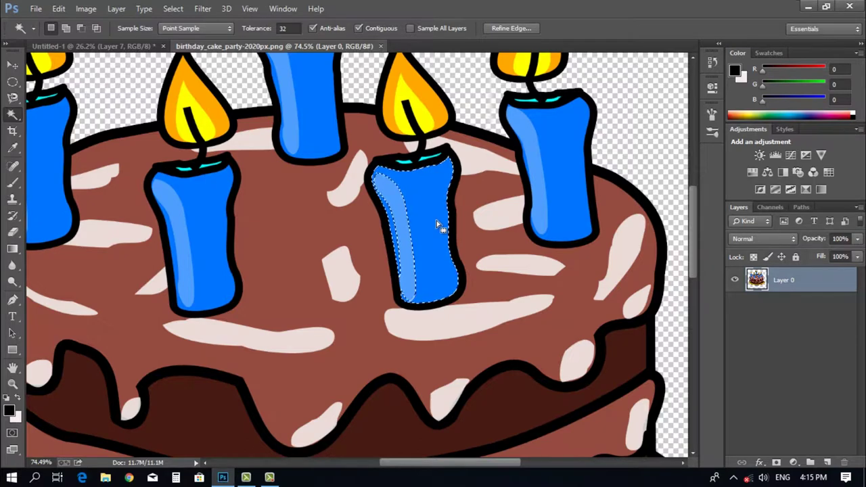
scroll(440, 228, down, 2)
click(540, 179)
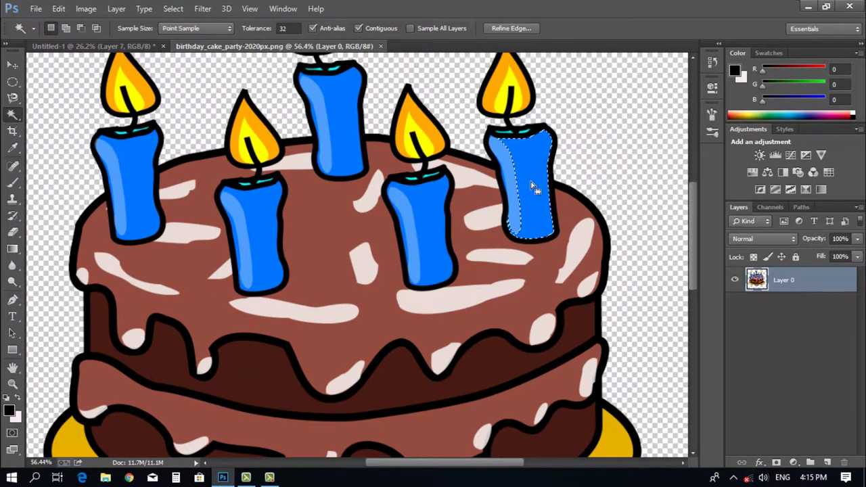
click(320, 138)
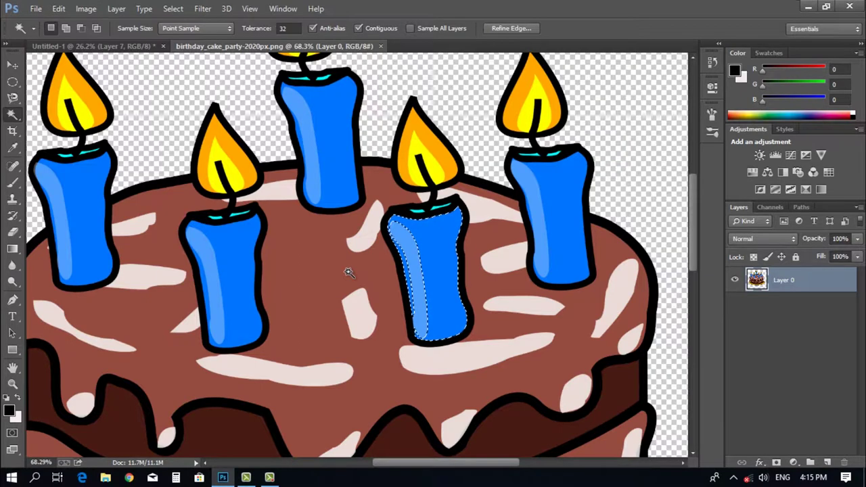
Step: Add the front-right candle's light-blue highlight strip to the selection with Shift
key(shift)
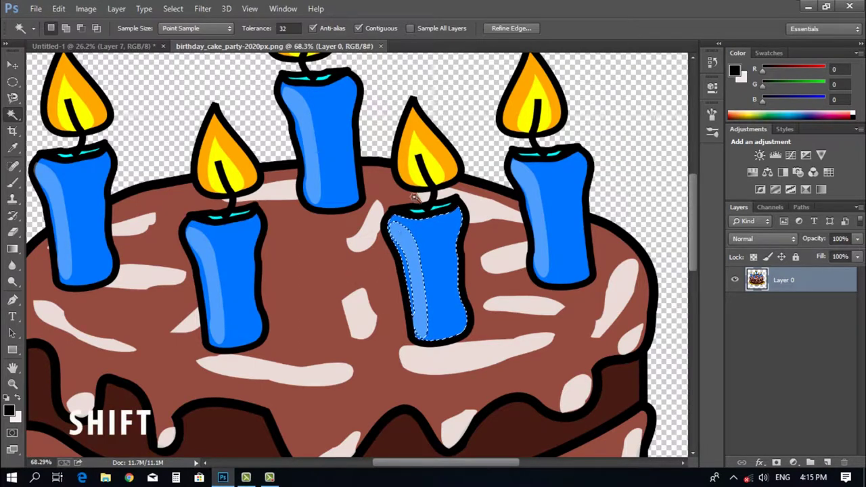
shift+click(414, 256)
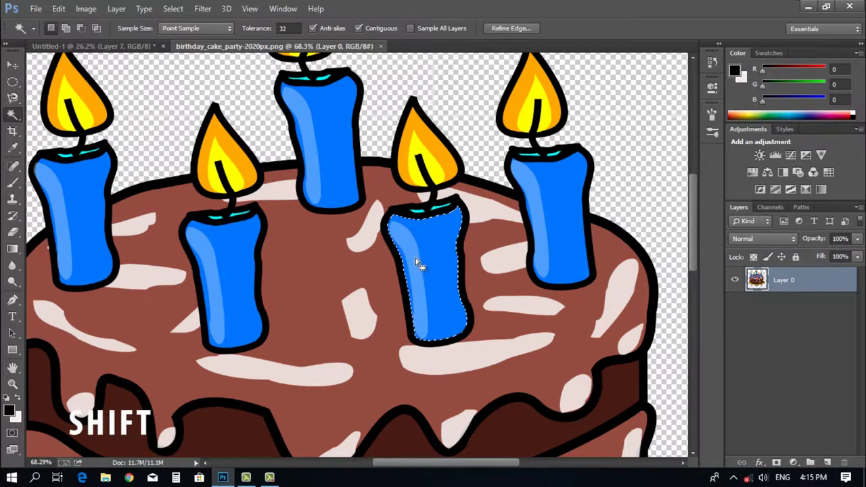
scroll(433, 288, up, 5)
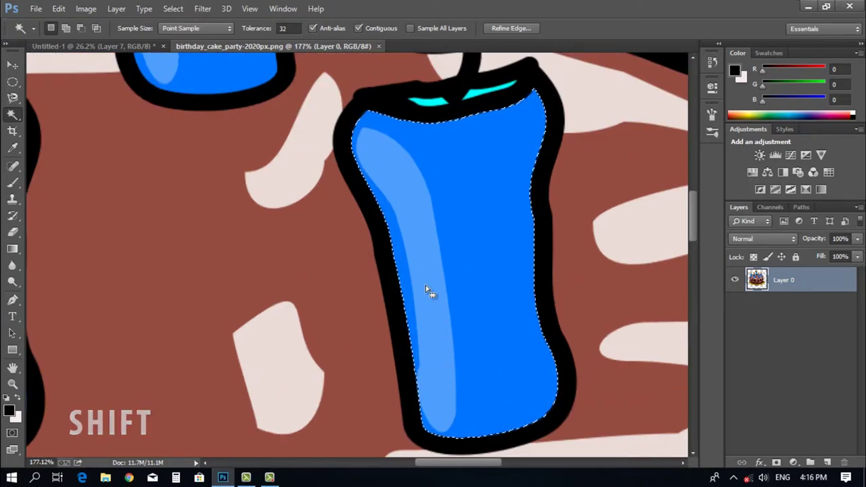
scroll(415, 279, down, 5)
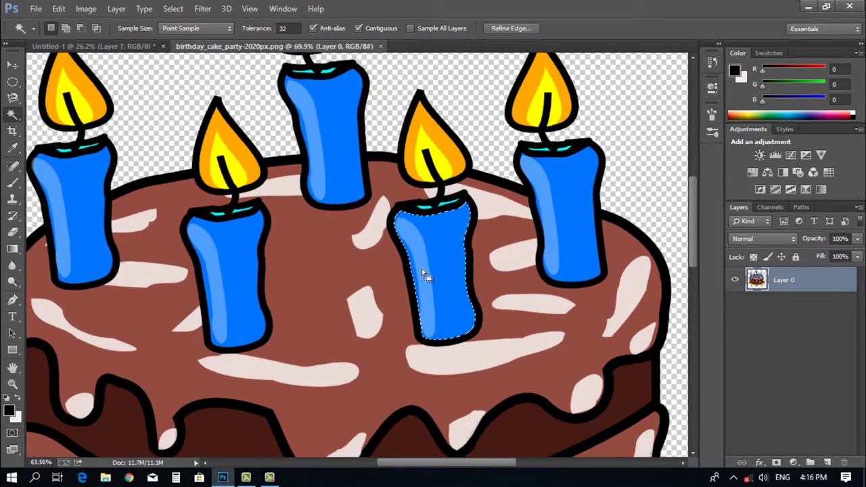
scroll(443, 266, down, 1)
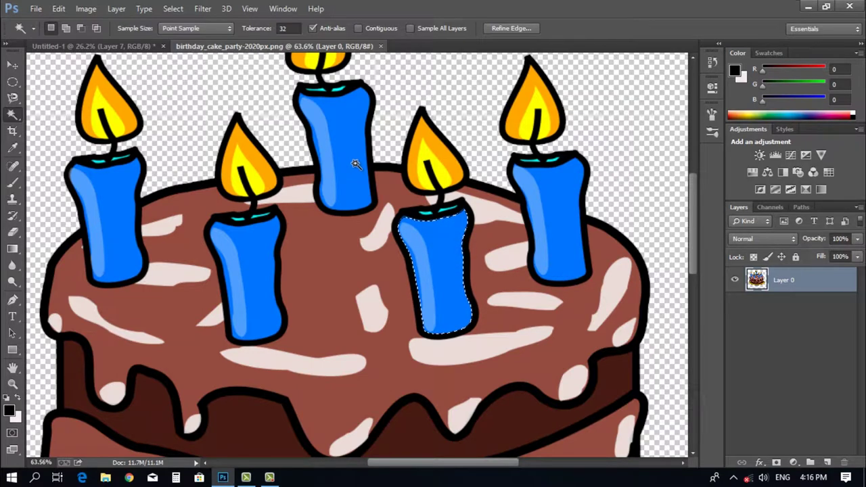
Step: Magic Wand-select the five blue candle bodies, their light highlight stripes and their flames together
shift+click(354, 165)
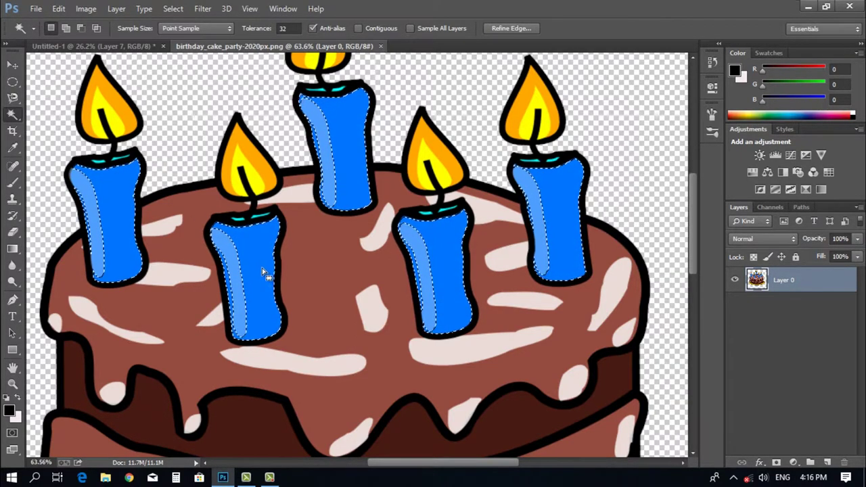
shift+click(226, 243)
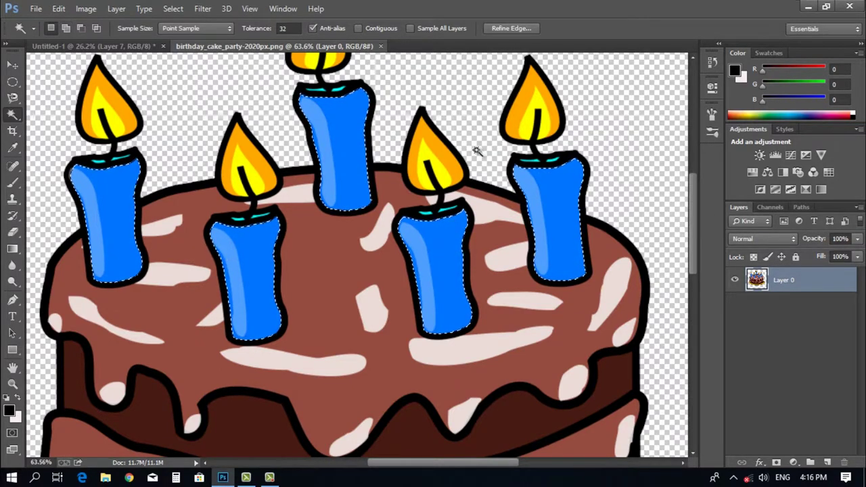
key(ctrl+plus)
scroll(448, 203, down, 1)
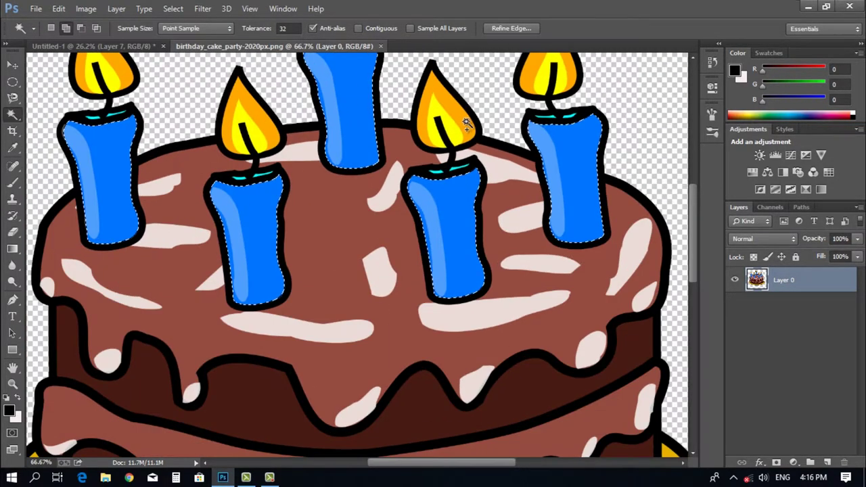
shift+click(451, 128)
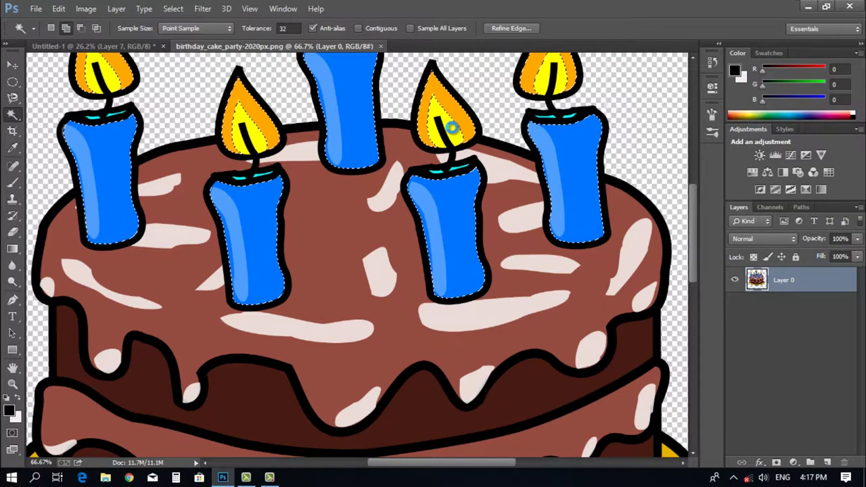
scroll(464, 140, down, 2)
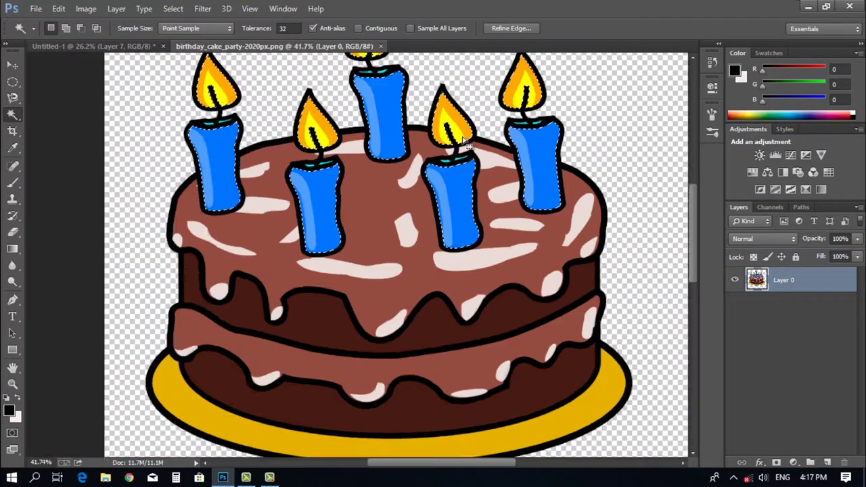
scroll(464, 140, down, 1)
scroll(421, 159, up, 2)
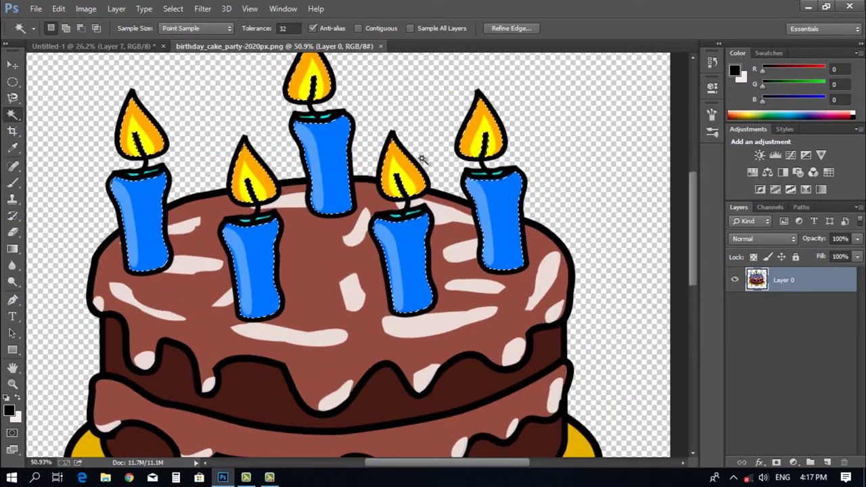
click(12, 64)
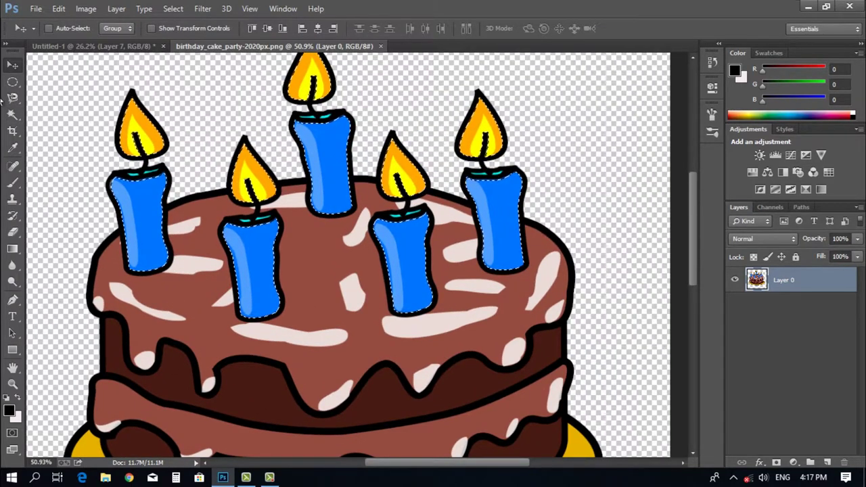
Step: Drag the selected candles into Untitled-1 as a new layer, then close the cake picture unsaved
drag(260, 242, 335, 291)
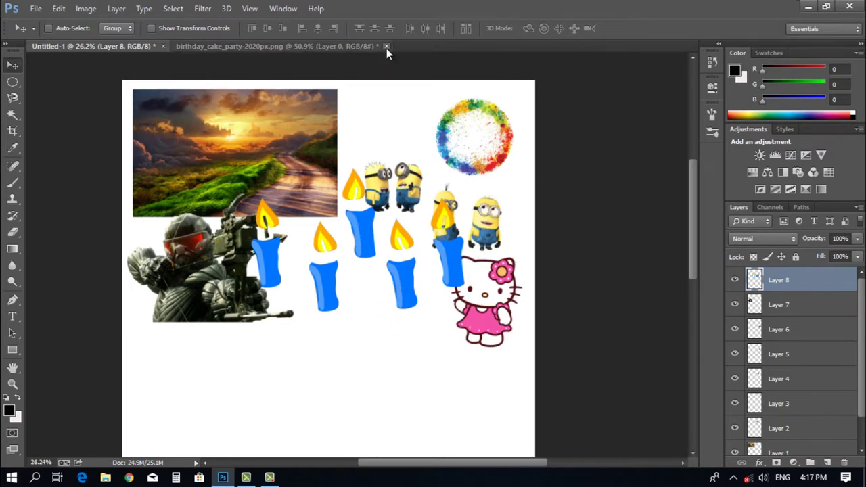
click(300, 46)
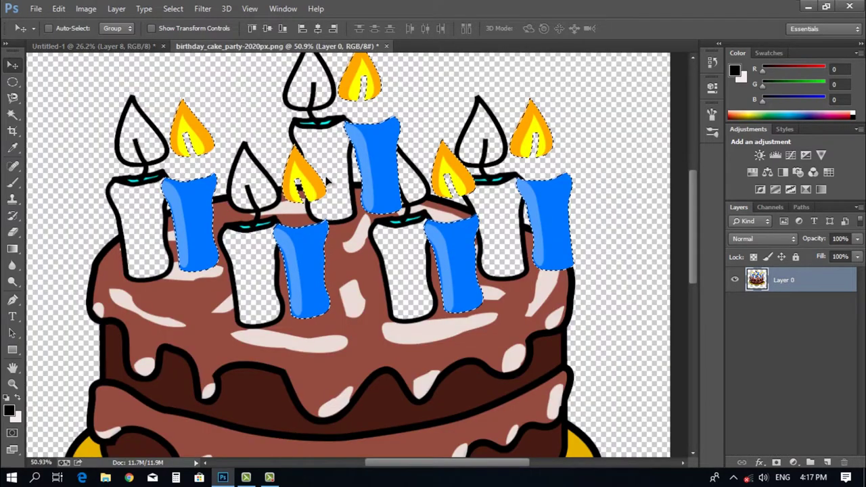
key(ctrl+0)
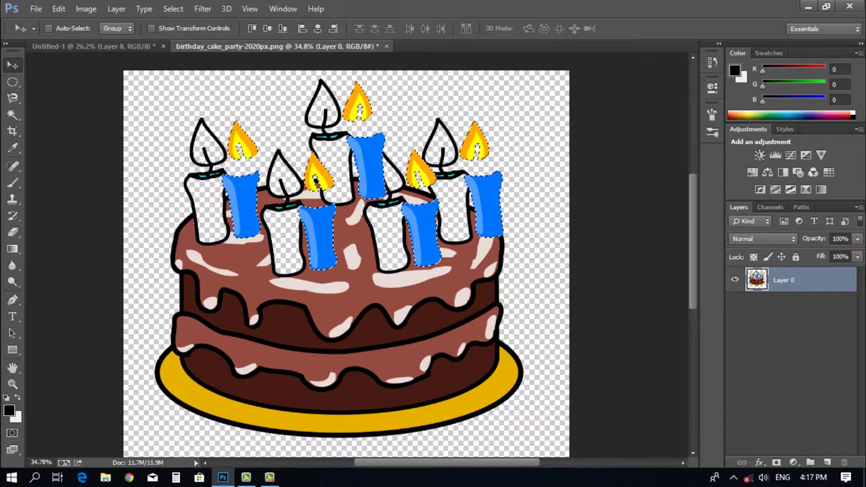
scroll(311, 331, down, 2)
scroll(311, 331, up, 3)
scroll(311, 335, up, 3)
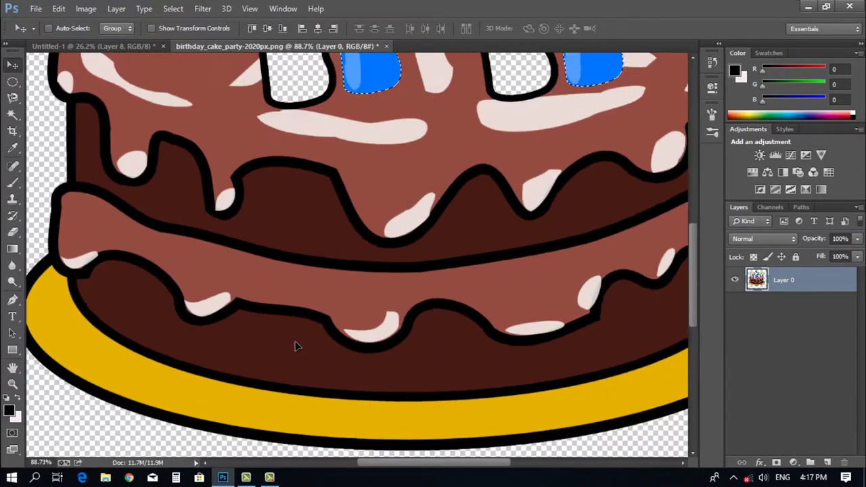
scroll(311, 335, down, 4)
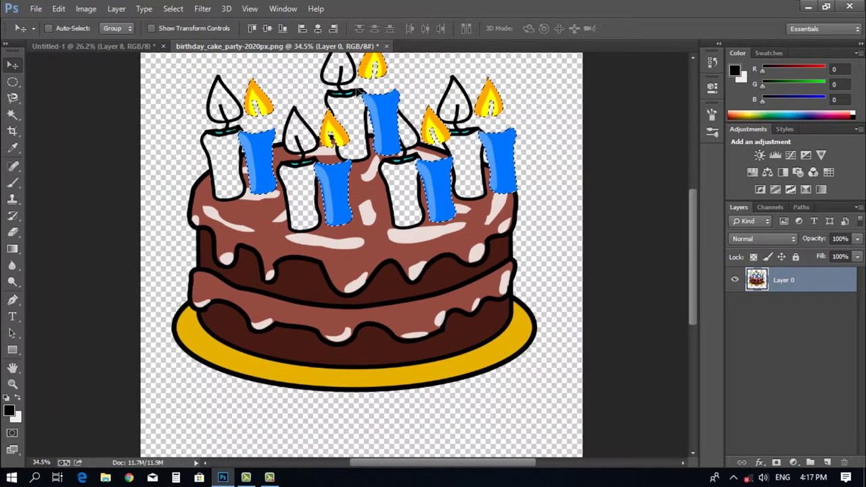
key(ctrl+w)
click(436, 187)
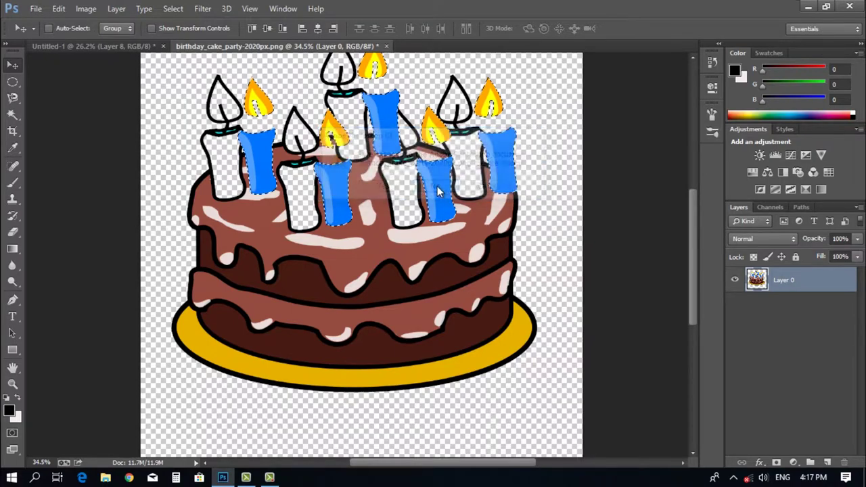
click(36, 9)
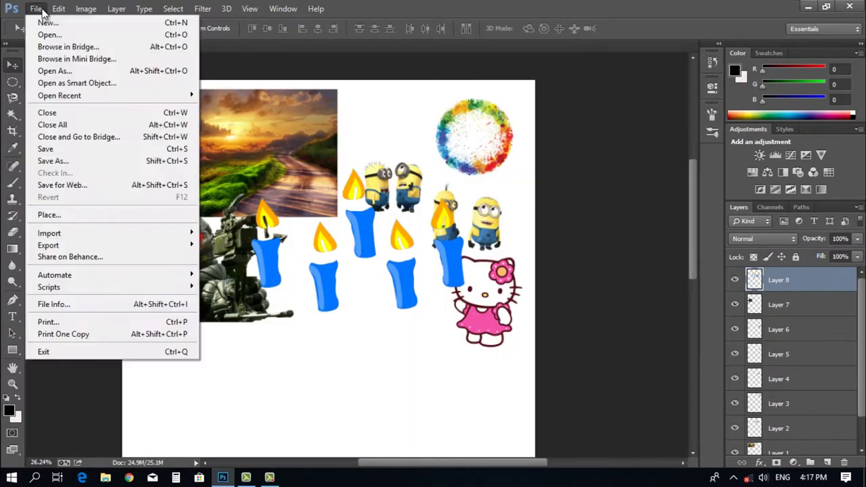
Step: Open 13599.jpg, the billiard-ball rack picture, from the graphic purposes folder
click(83, 34)
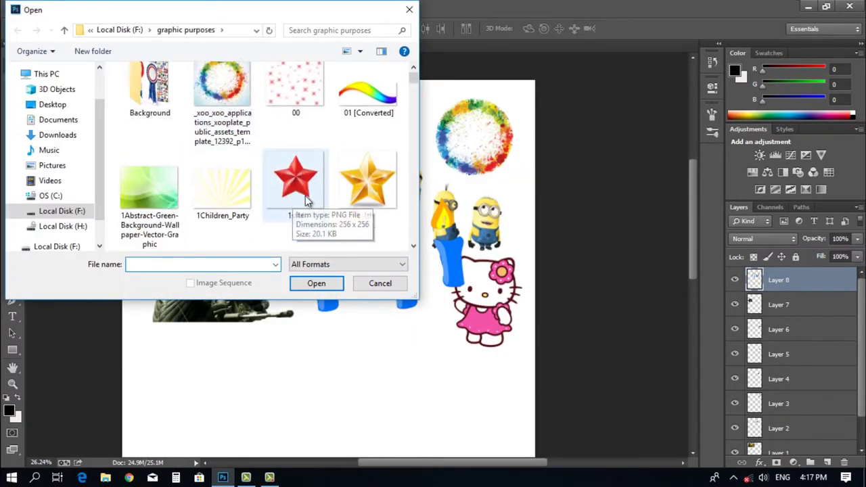
scroll(287, 186, down, 4)
scroll(150, 230, up, 2)
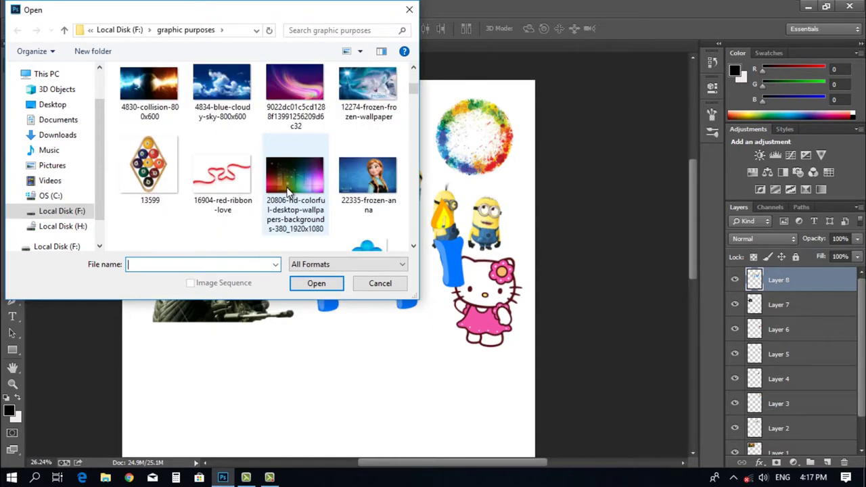
click(151, 230)
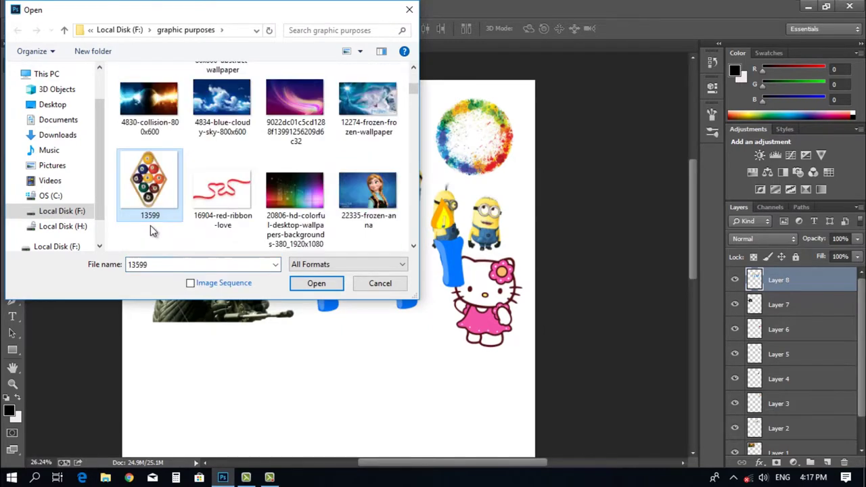
click(338, 286)
scroll(359, 218, down, 1)
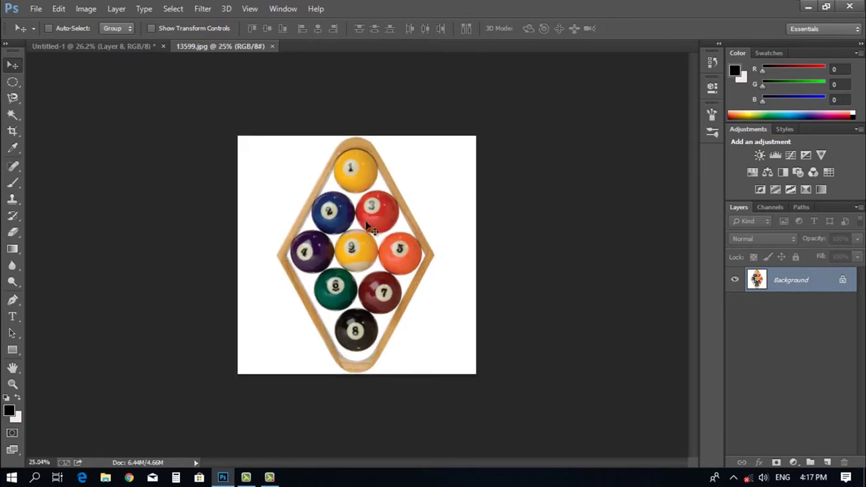
scroll(371, 200, up, 2)
Step: Magic Wand-select the red and orange areas of balls 3 and 5
click(17, 119)
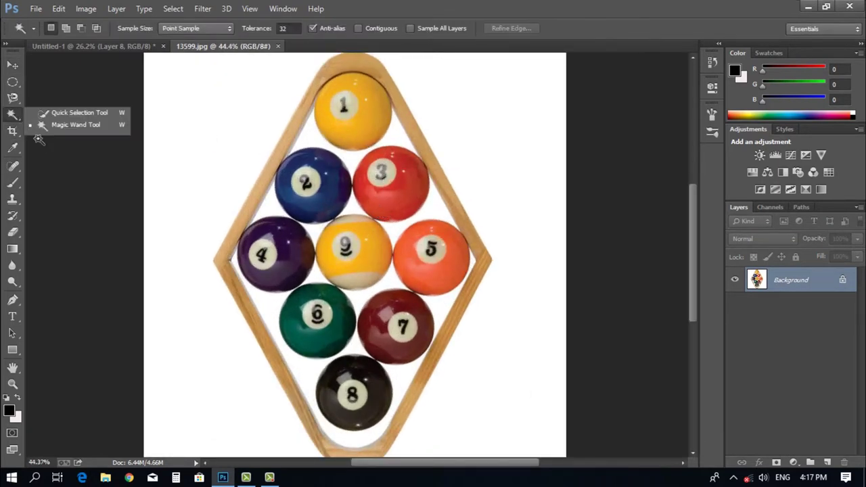
click(399, 187)
scroll(397, 177, up, 3)
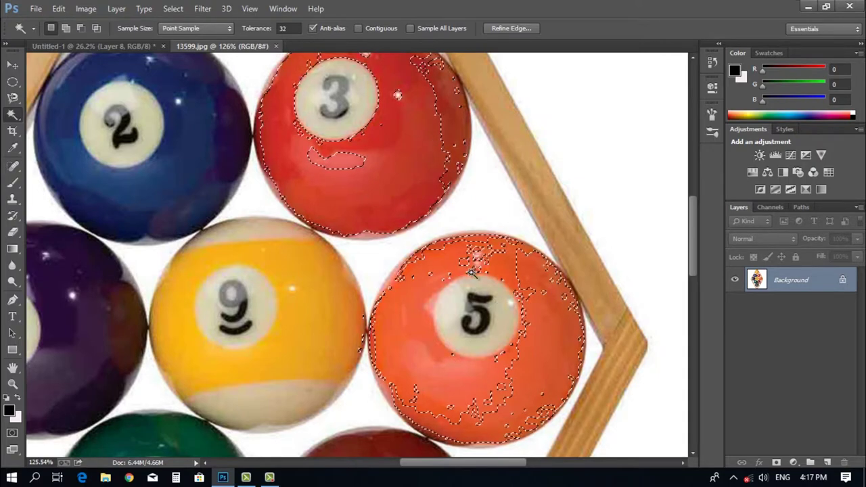
scroll(472, 272, up, 2)
scroll(446, 268, down, 4)
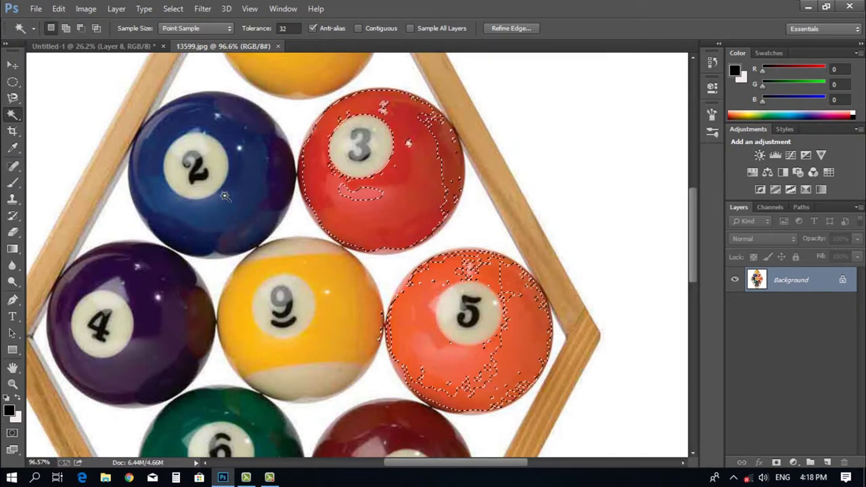
scroll(332, 163, down, 3)
scroll(328, 173, up, 2)
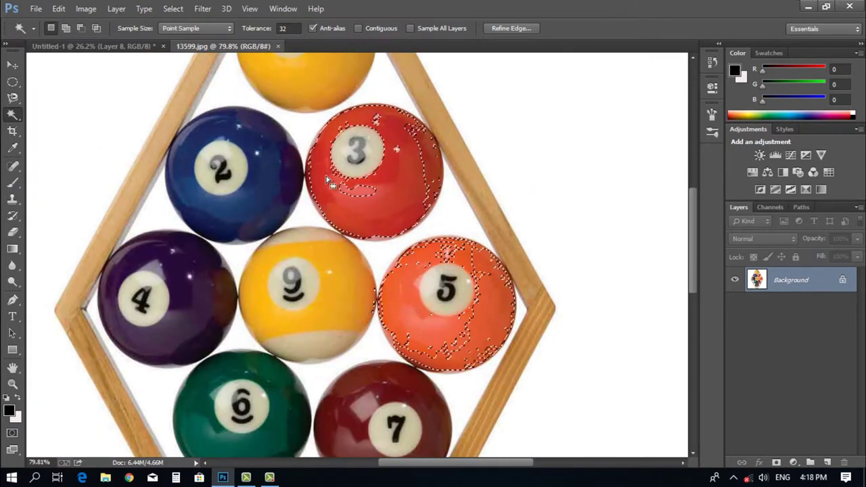
Step: With Contiguous on, add blue ball 2; with it off, add the white background
click(358, 28)
click(265, 183)
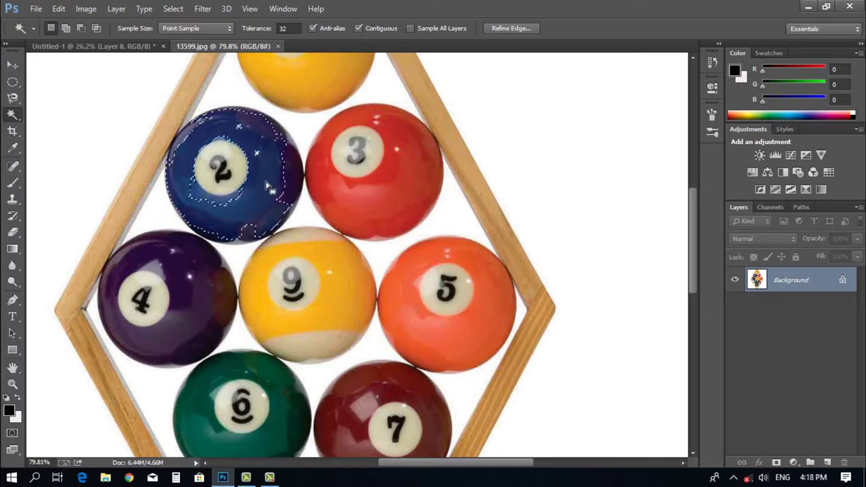
shift+click(278, 193)
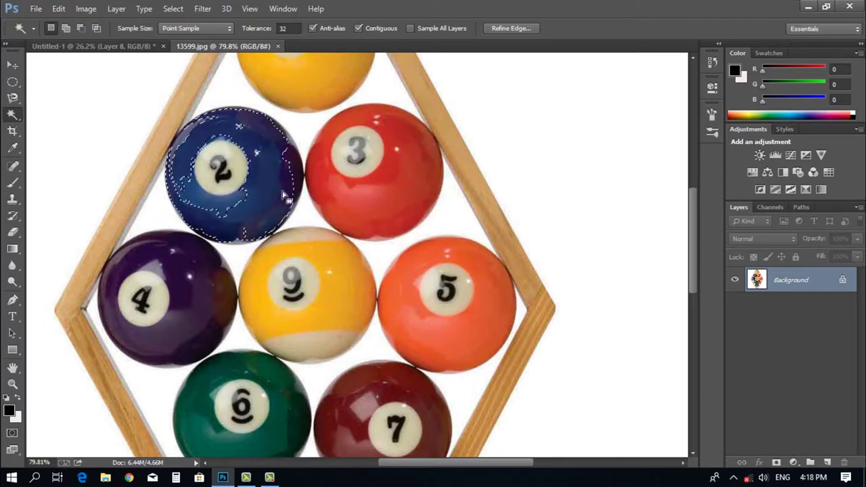
click(358, 28)
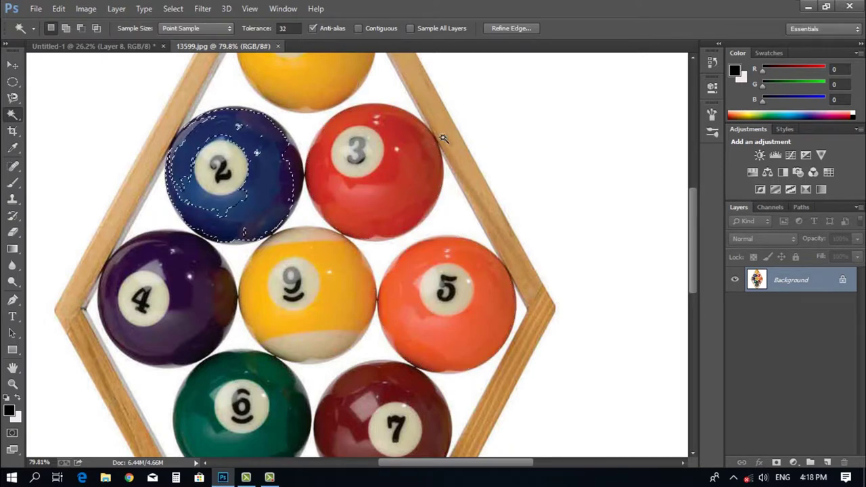
scroll(409, 179, down, 4)
scroll(462, 151, up, 2)
click(463, 152)
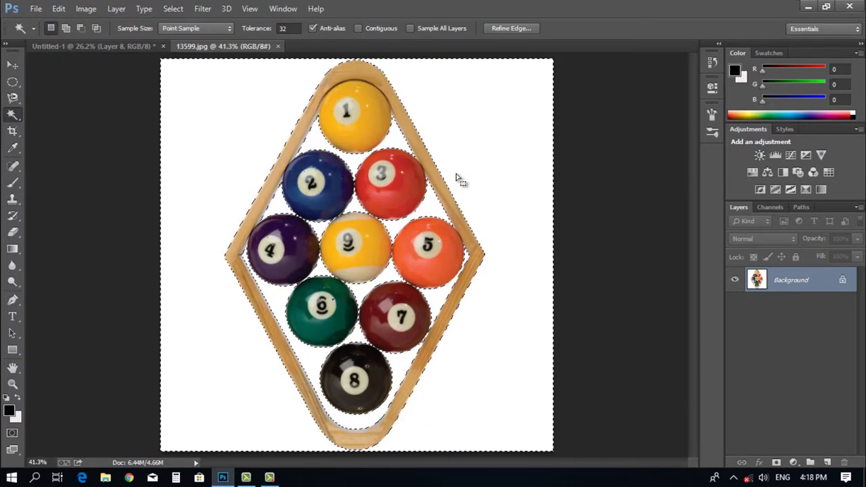
Step: Convert the background to Layer 0, delete the white background to transparency, and deselect
double_click(843, 281)
click(544, 152)
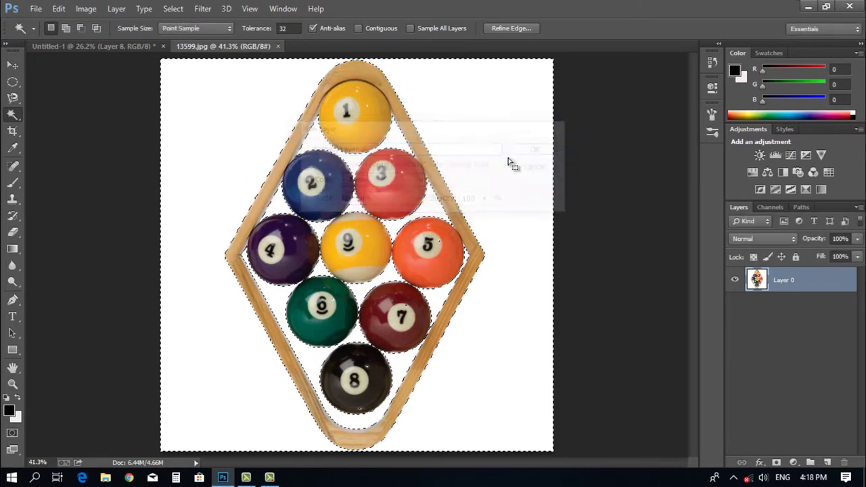
key(Delete)
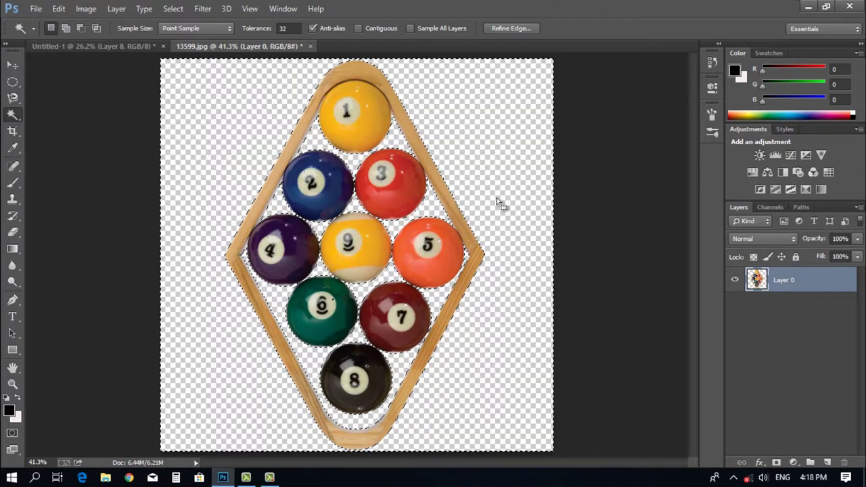
key(ctrl+d)
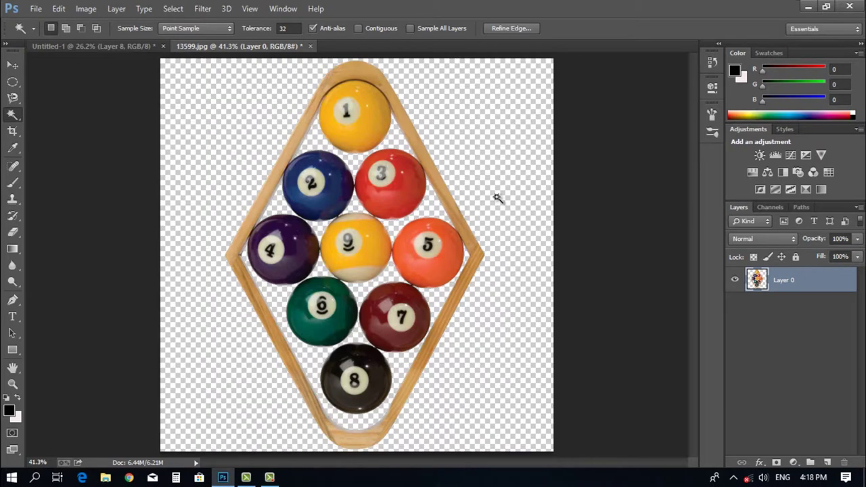
Step: Nudge the rack layer slightly, then close 13599.jpg without saving
key(v)
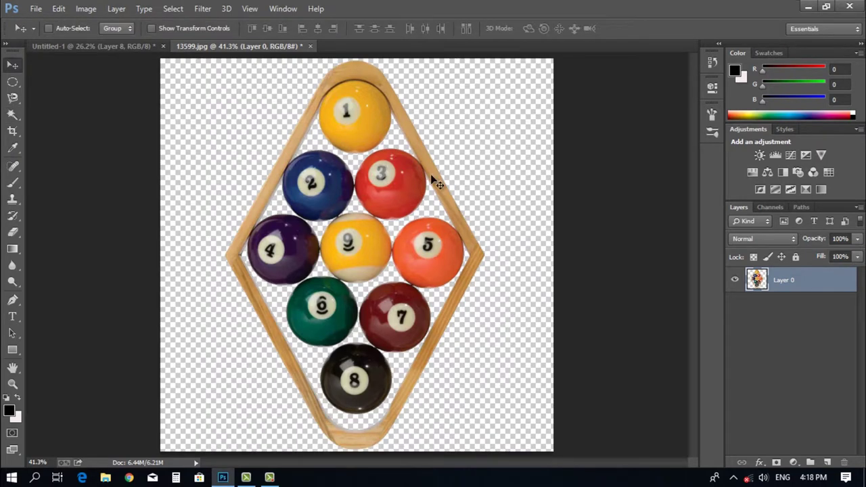
mouse_move(390, 188)
mouse_down()
mouse_move(413, 202)
mouse_move(396, 179)
mouse_move(402, 188)
mouse_move(389, 196)
mouse_move(373, 189)
mouse_move(380, 186)
mouse_up()
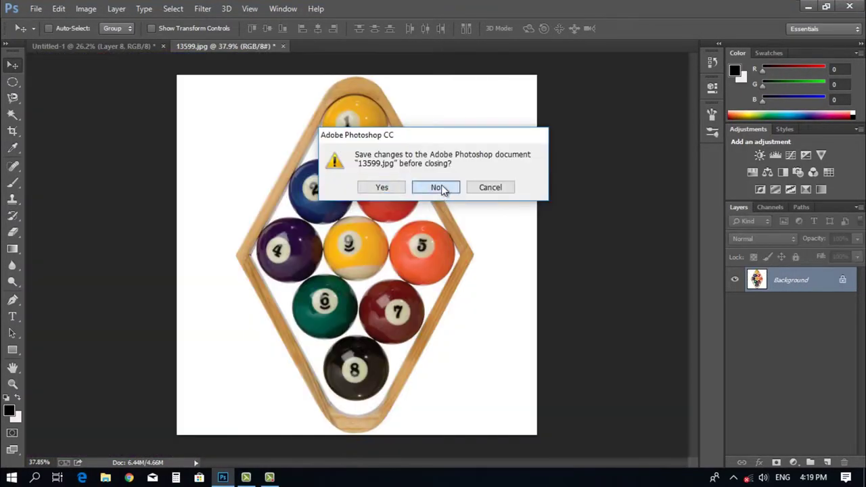
click(439, 188)
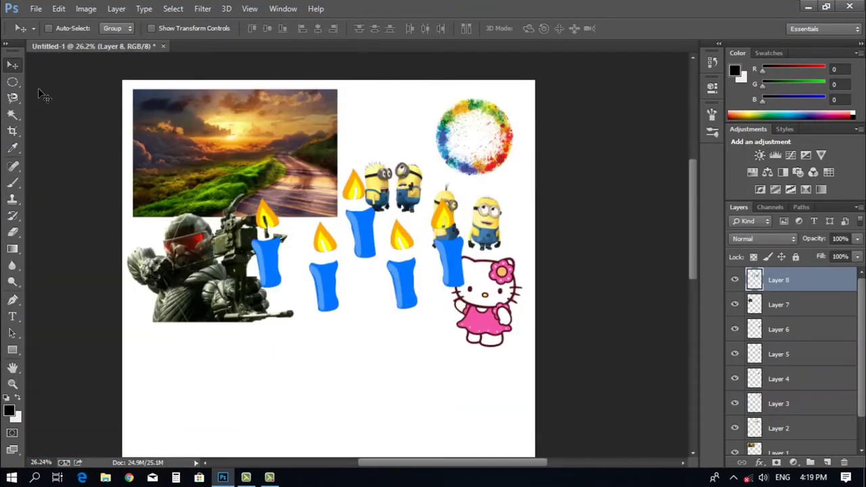
Step: Open 2_big.jpg, the teal floral picture, from the graphic purposes folder
click(14, 132)
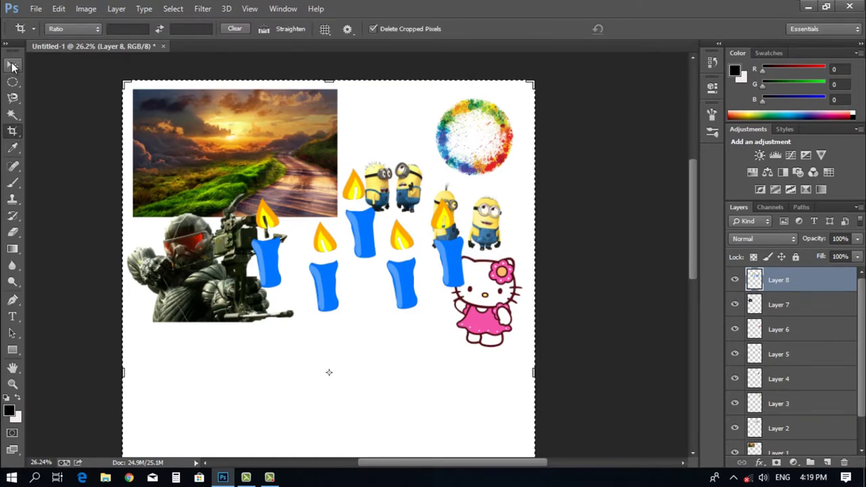
click(13, 65)
click(86, 9)
mouse_move(36, 10)
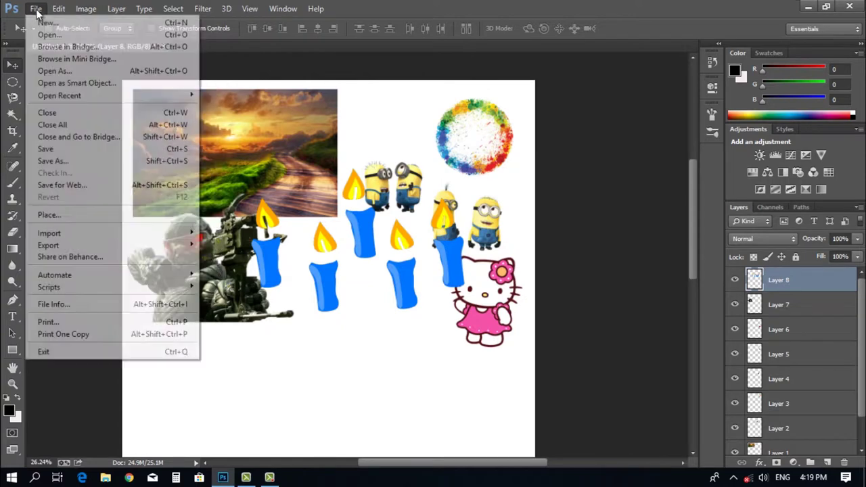
click(46, 35)
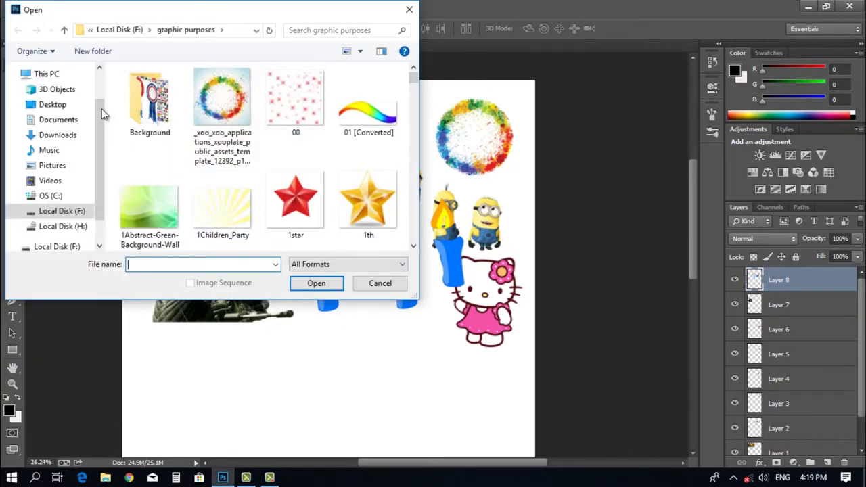
click(224, 219)
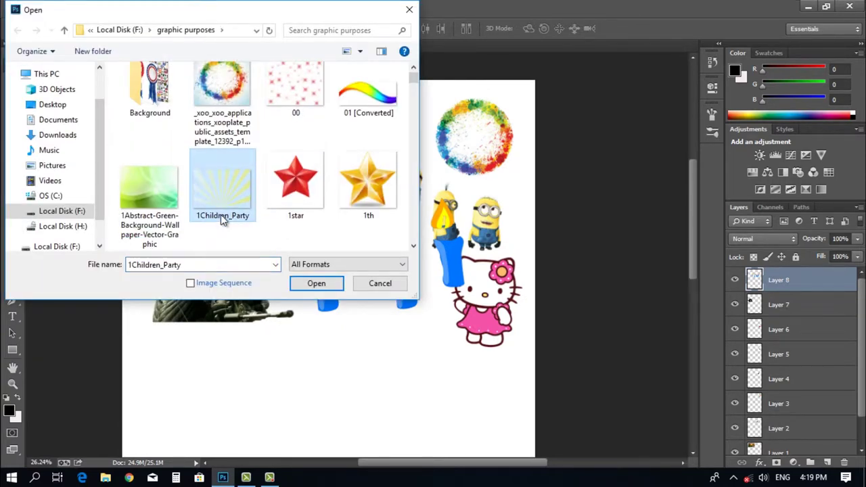
scroll(296, 224, down, 3)
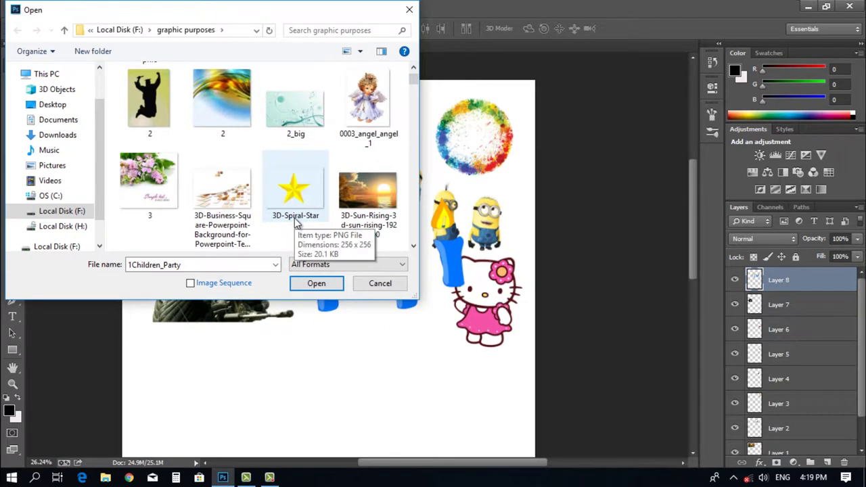
click(290, 132)
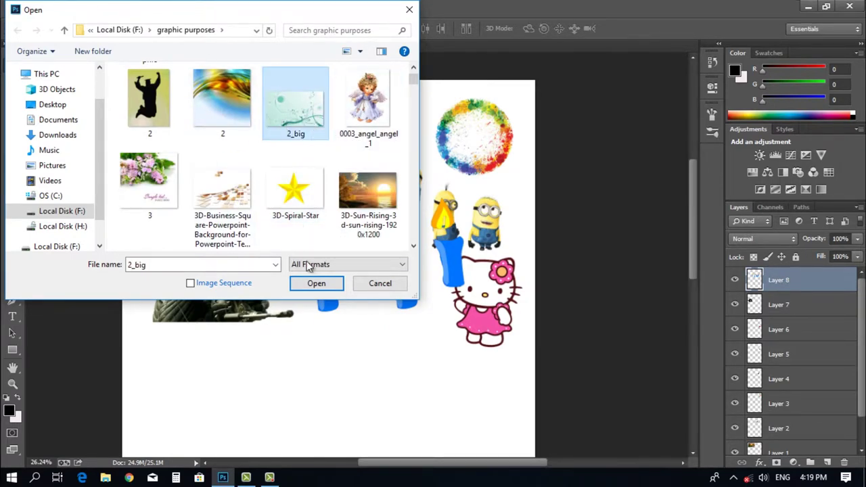
click(314, 283)
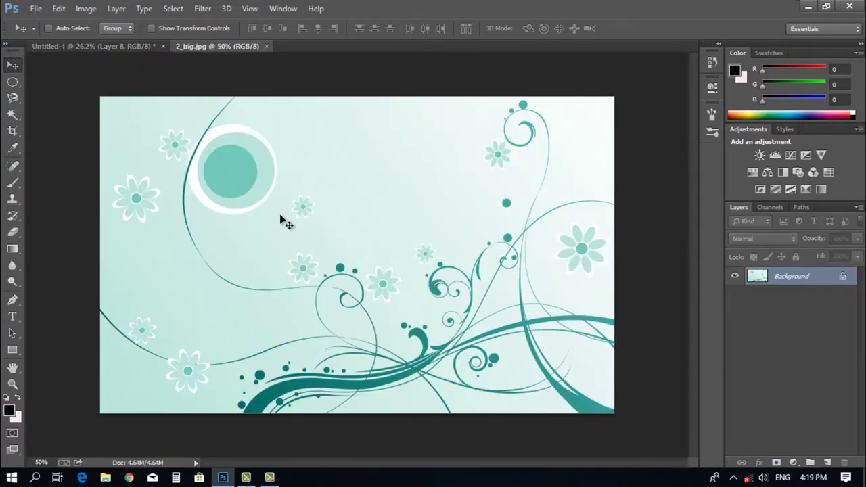
Step: Crop the left, right and top edges off 2_big.jpg, then start closing it without saving
click(13, 132)
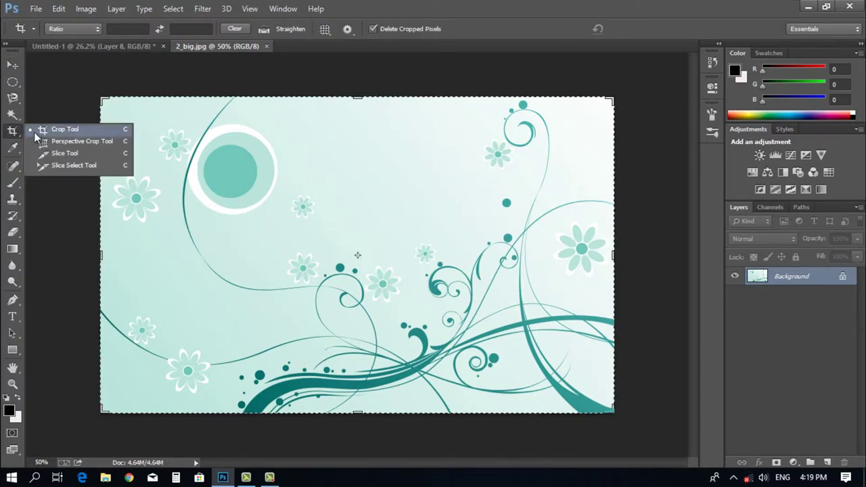
click(102, 253)
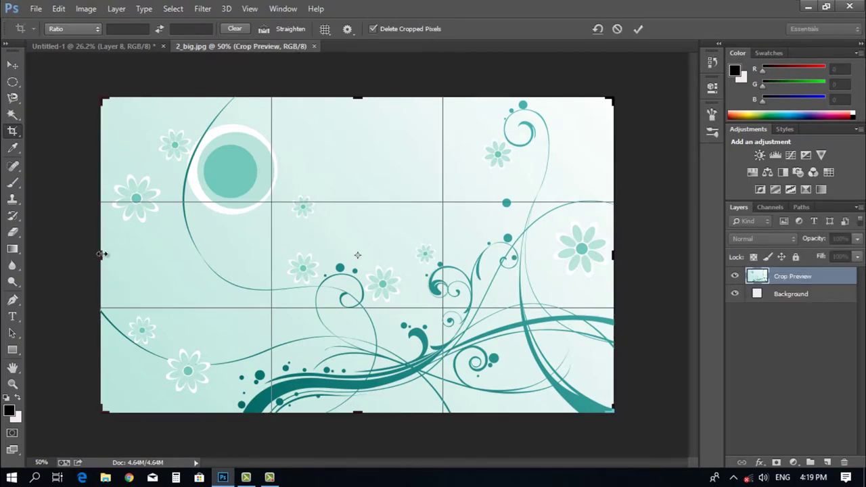
drag(101, 254, 154, 250)
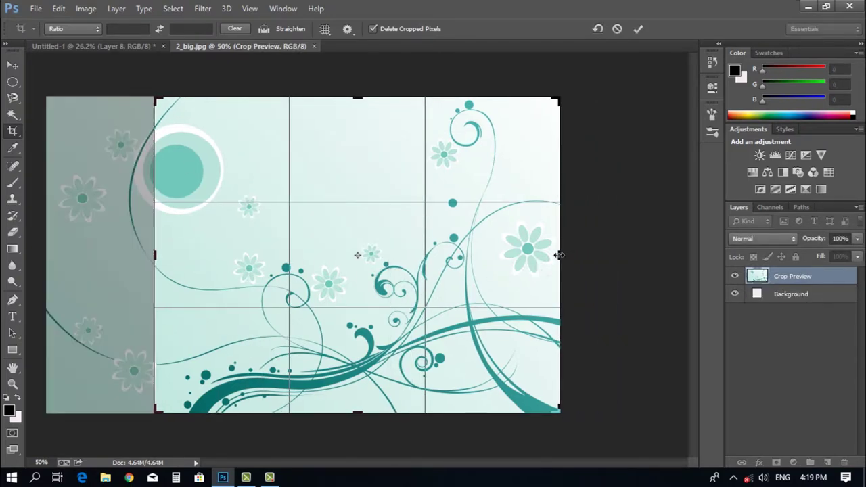
drag(558, 255, 513, 255)
drag(360, 101, 357, 143)
key(Return)
click(272, 46)
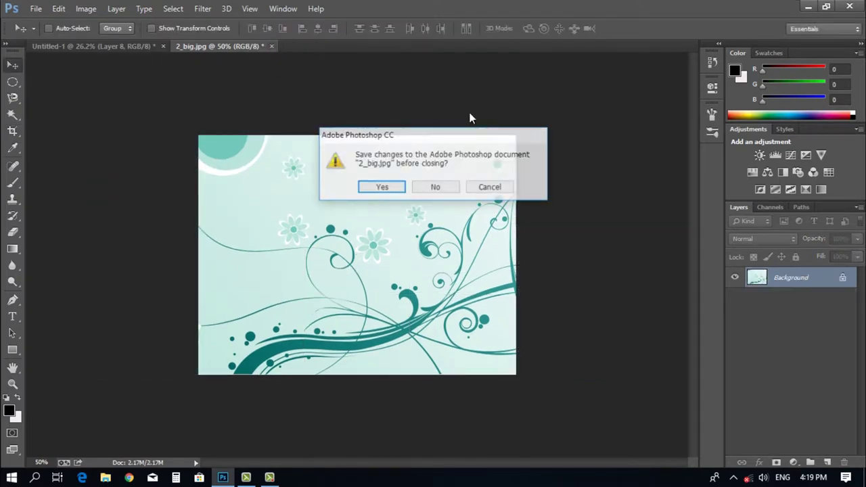
click(433, 188)
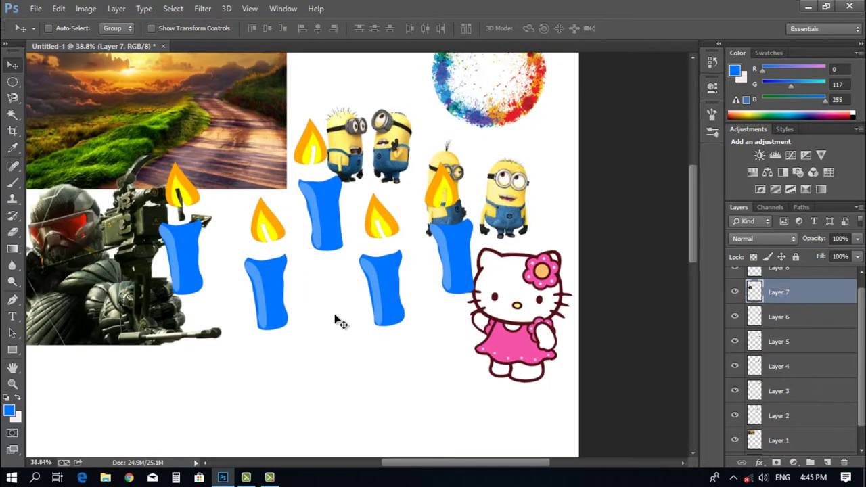
Step: Sample collage colours with the Eyedropper until the foreground is pink (245, 82, 167)
click(14, 149)
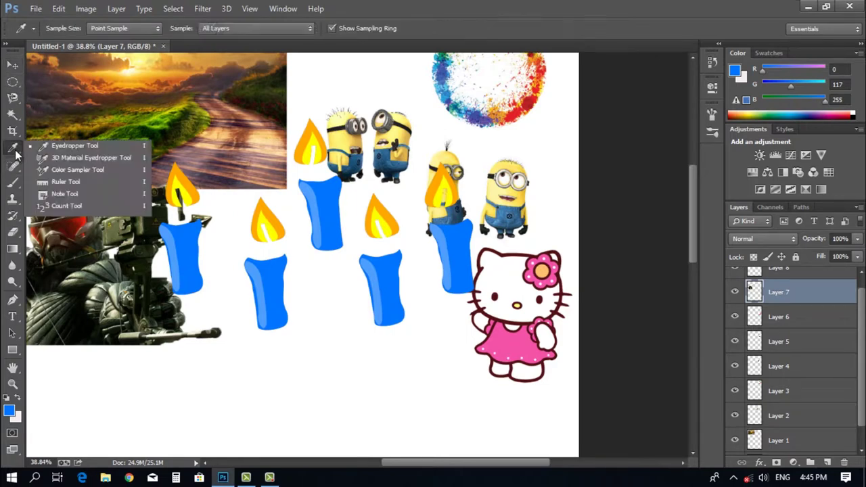
click(381, 19)
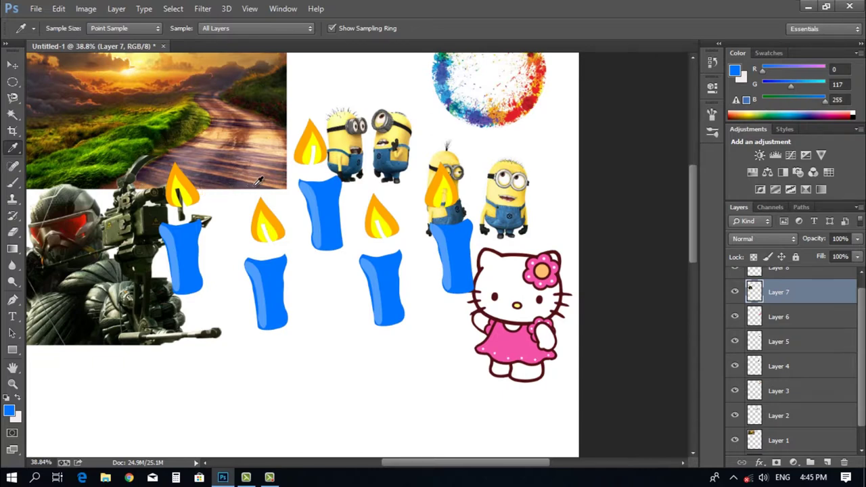
click(226, 254)
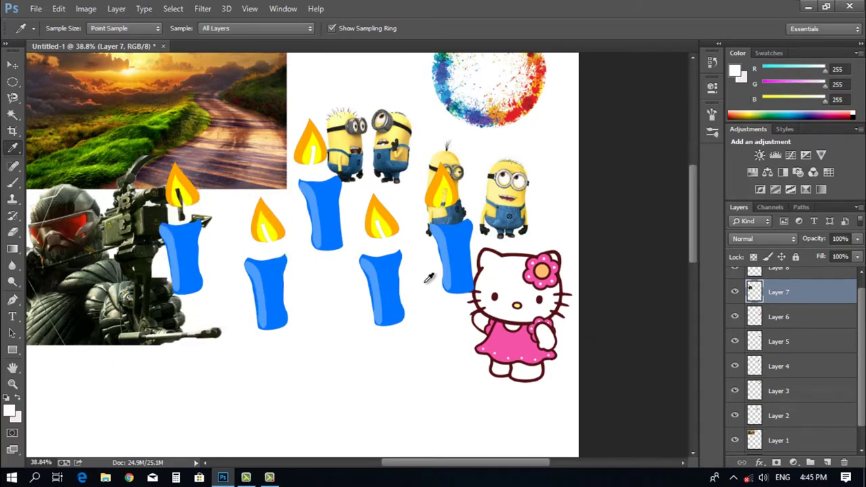
scroll(157, 216, up, 5)
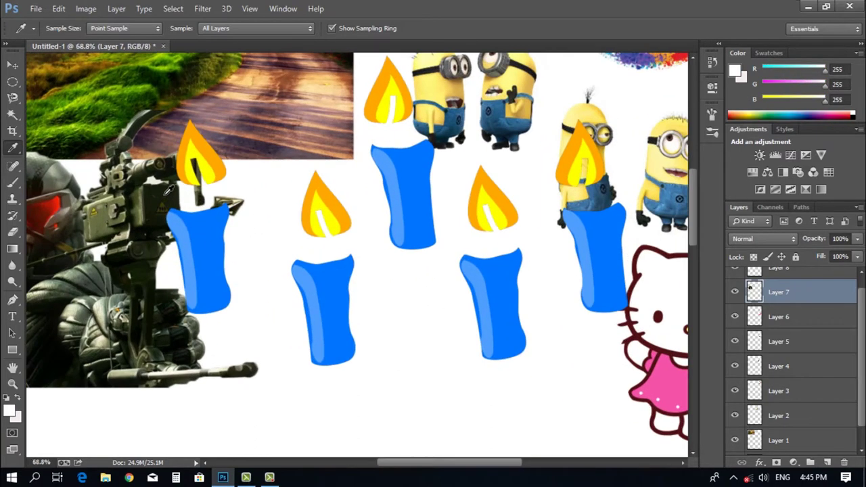
drag(157, 192, 273, 264)
scroll(273, 264, right, 10)
scroll(273, 264, up, 5)
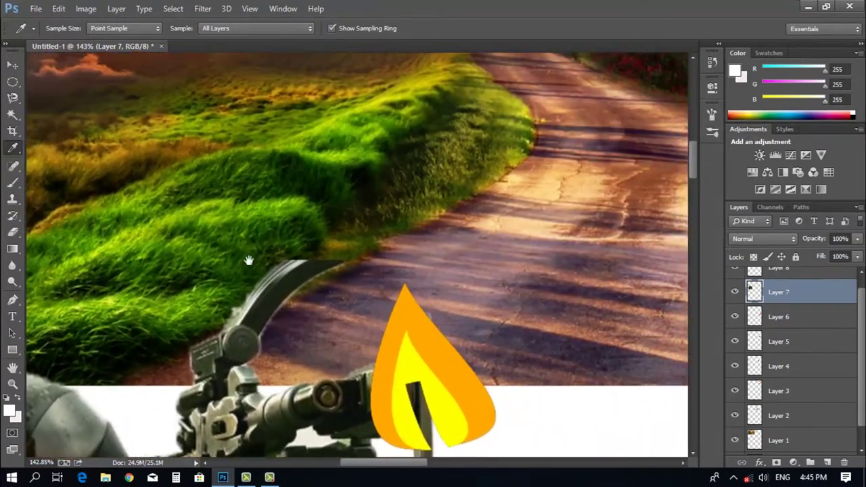
scroll(248, 259, down, 3)
scroll(244, 195, down, 3)
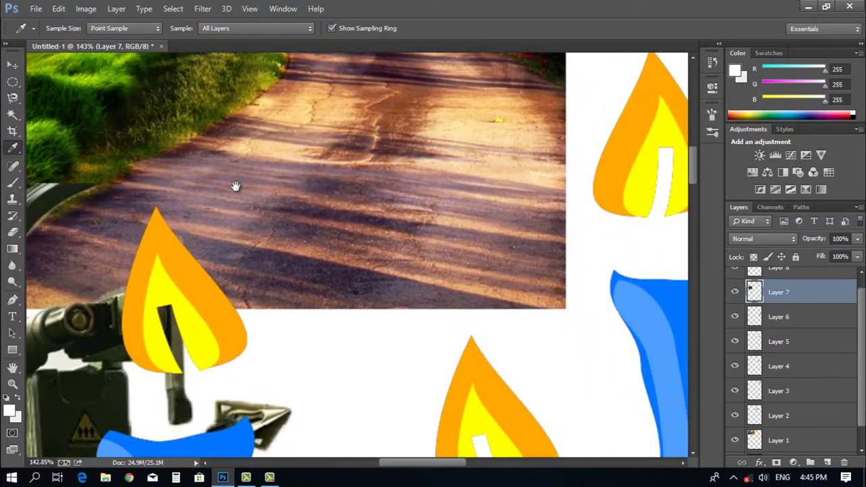
scroll(391, 201, up, 4)
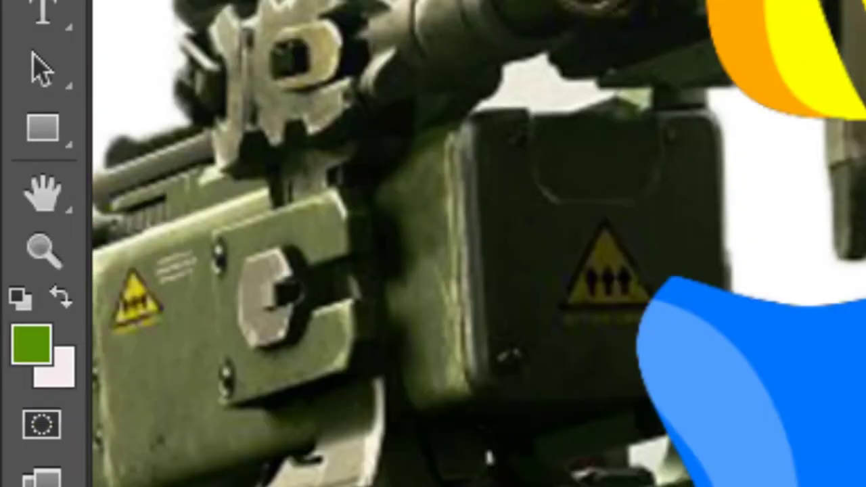
click(520, 303)
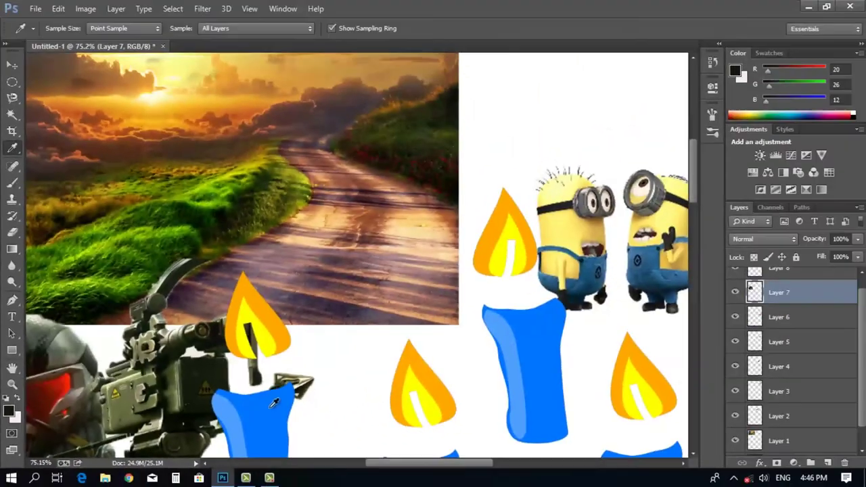
click(545, 398)
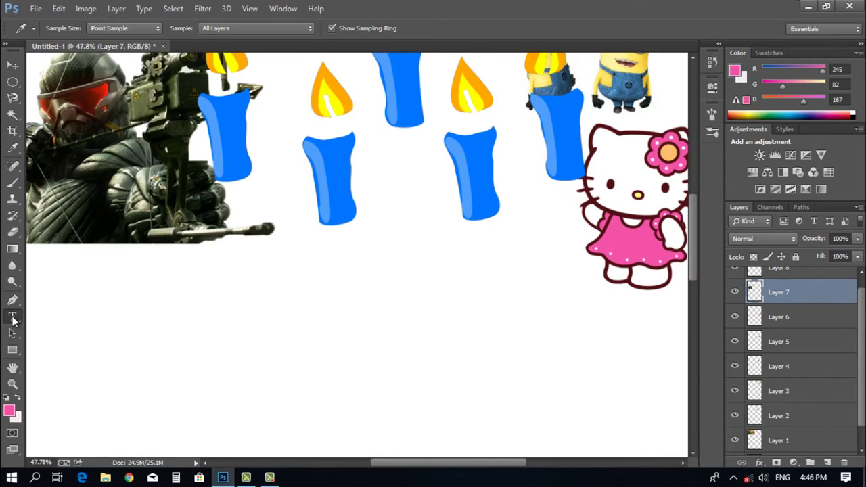
Step: Add a pink bold Ebrima text layer reading 'Ako ay Gwapo' below the candles
click(12, 319)
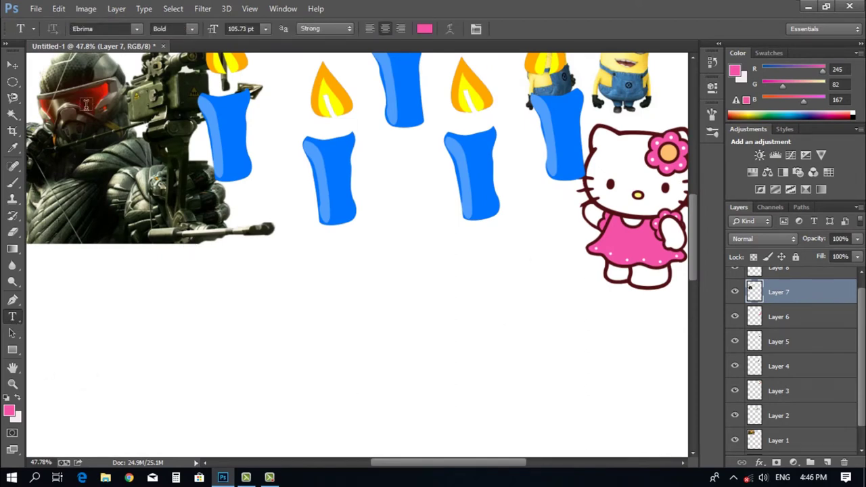
click(309, 379)
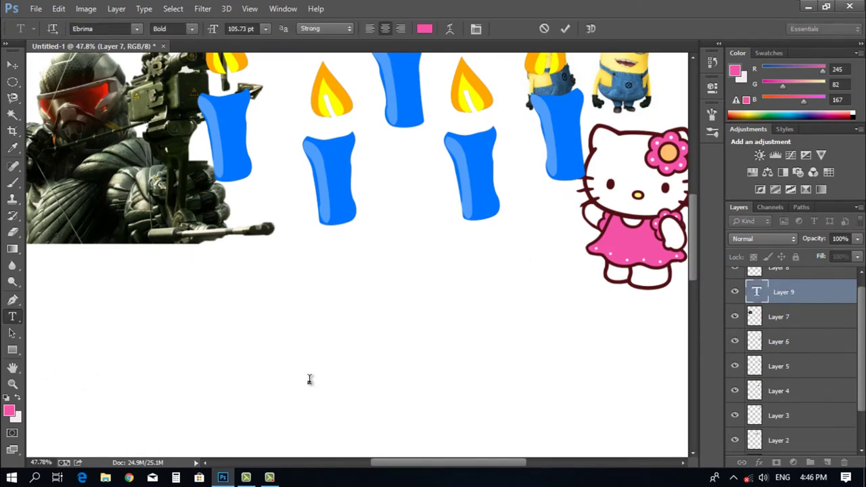
text(A)
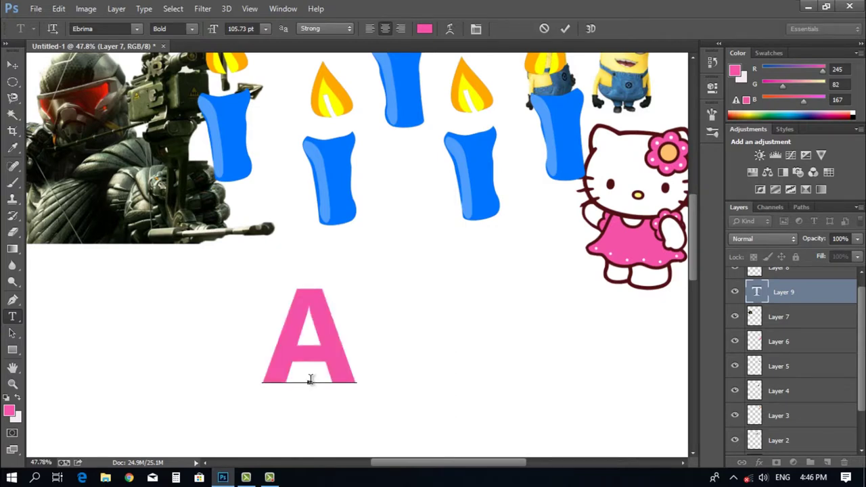
text(ko ay )
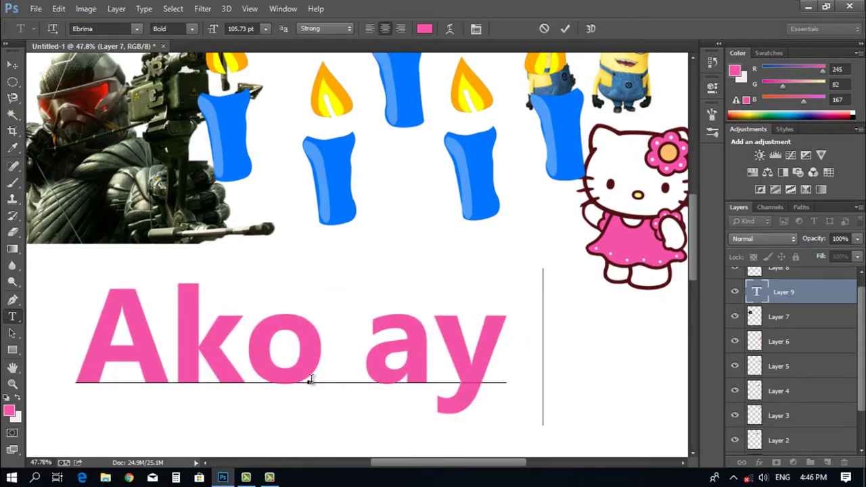
text(Gwap)
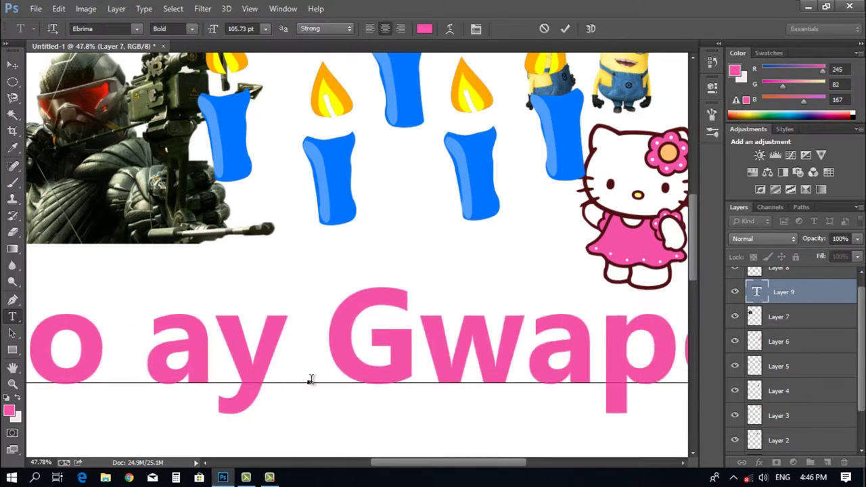
click(18, 61)
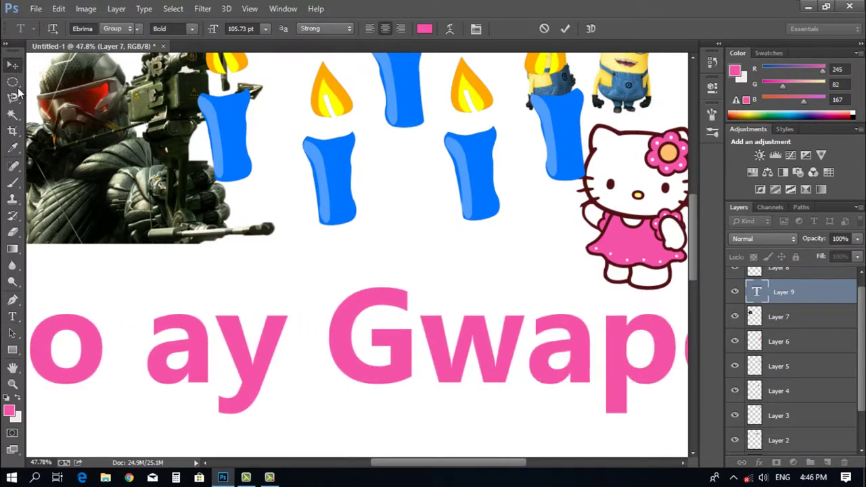
key(ctrl+0)
Step: Free-transform the 'Ako ay Gwapo' caption down to about 65% so it fits the canvas
scroll(267, 321, up, 1)
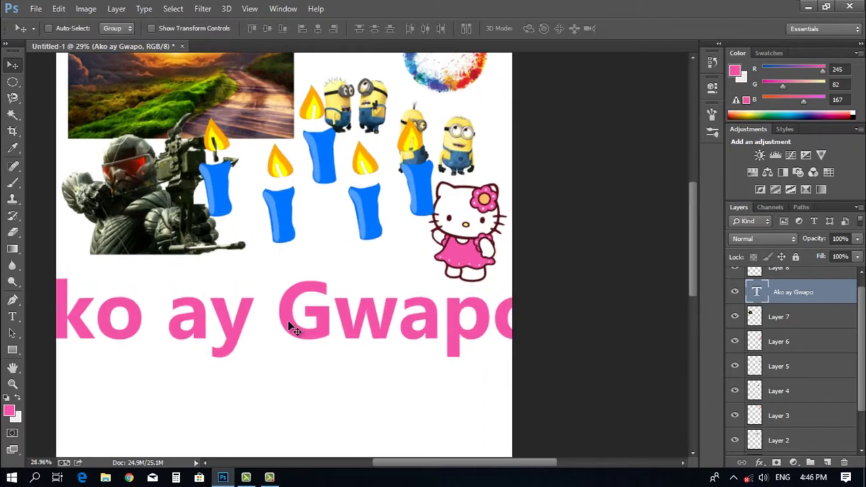
key(ctrl+t)
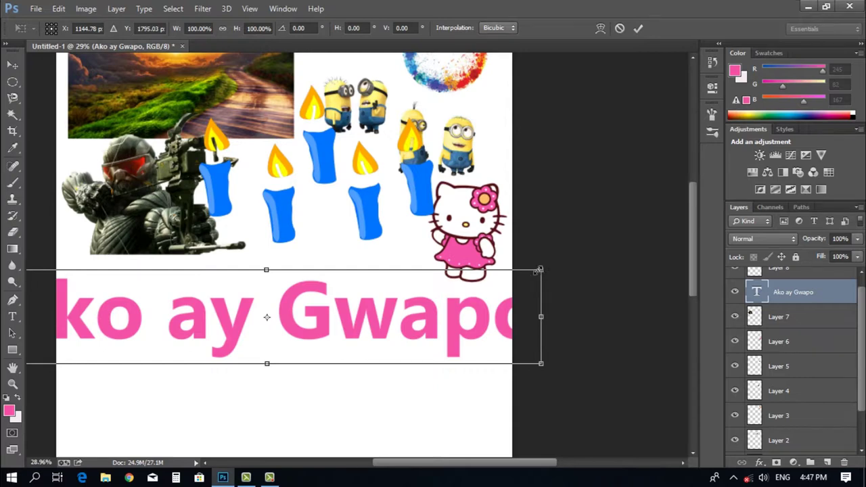
drag(538, 270, 446, 287)
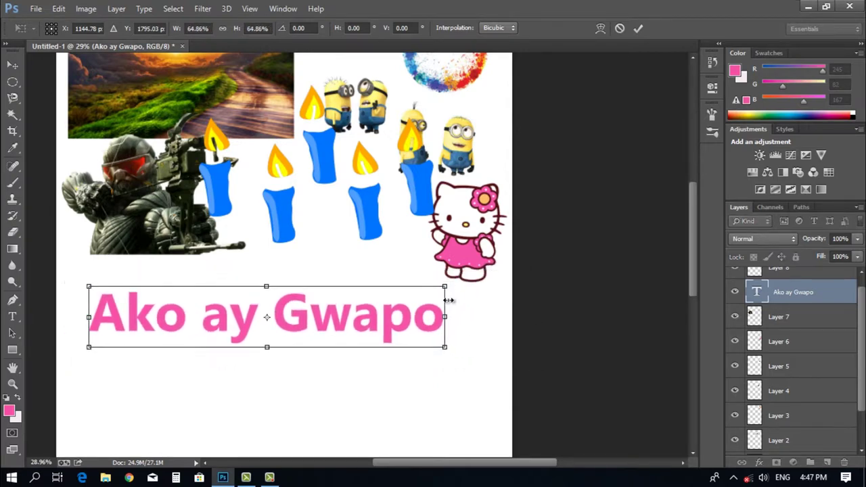
key(Return)
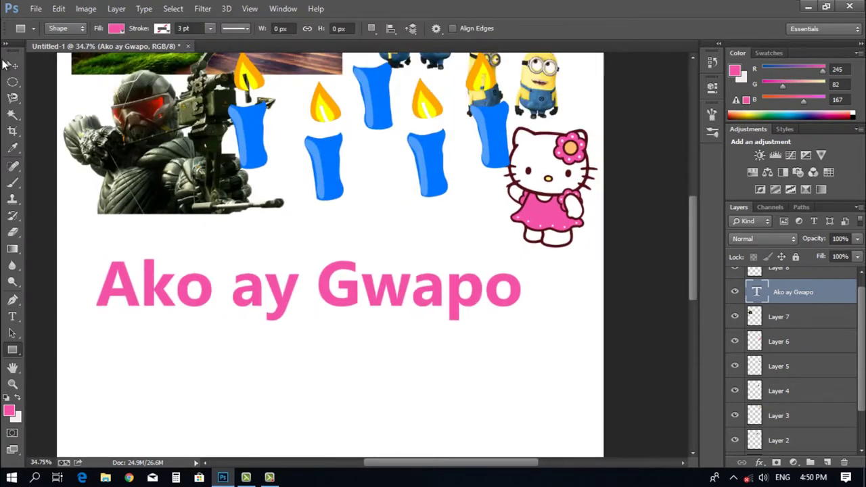
click(7, 64)
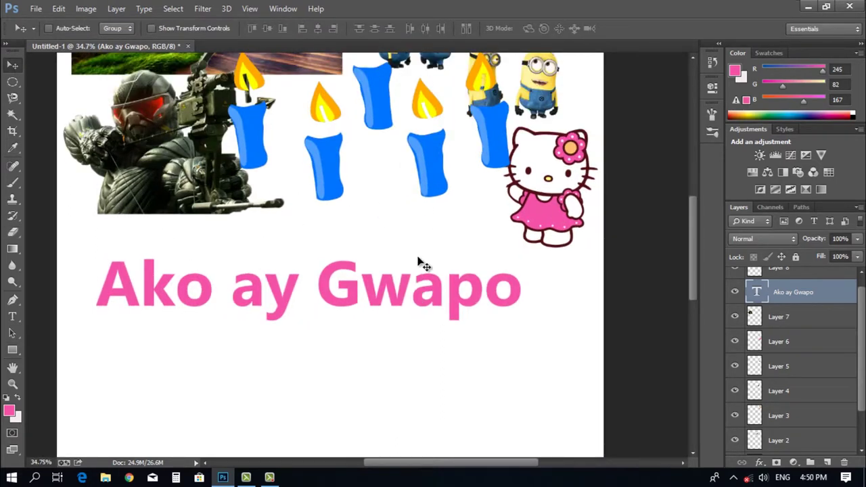
scroll(423, 266, down, 1)
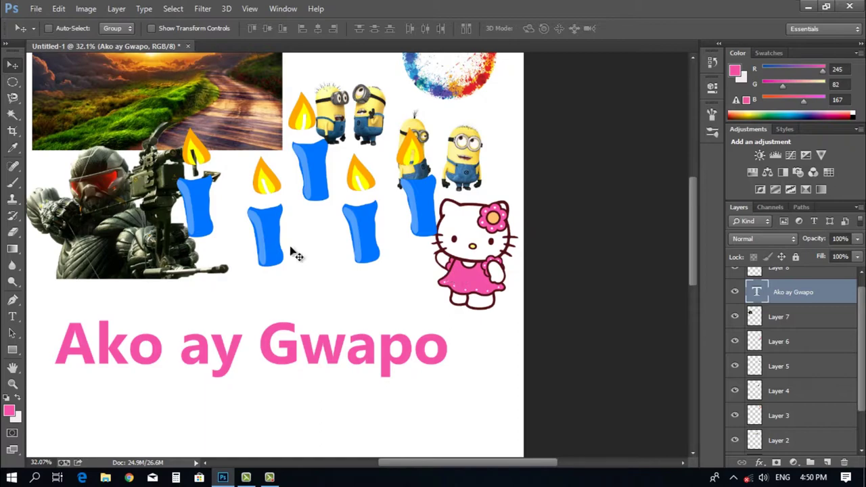
drag(278, 277, 114, 173)
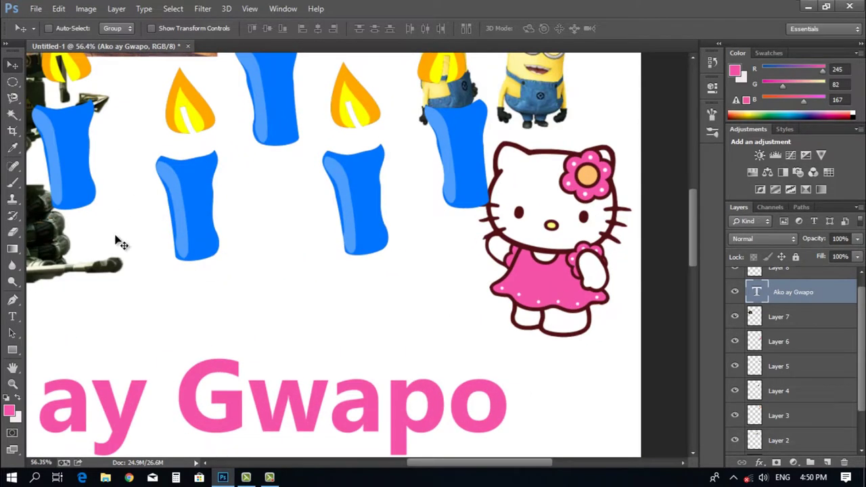
Step: Make Layer 6 active and Magic Wand-select the pink parts of Hello Kitty's outfit
right_click(568, 277)
click(637, 289)
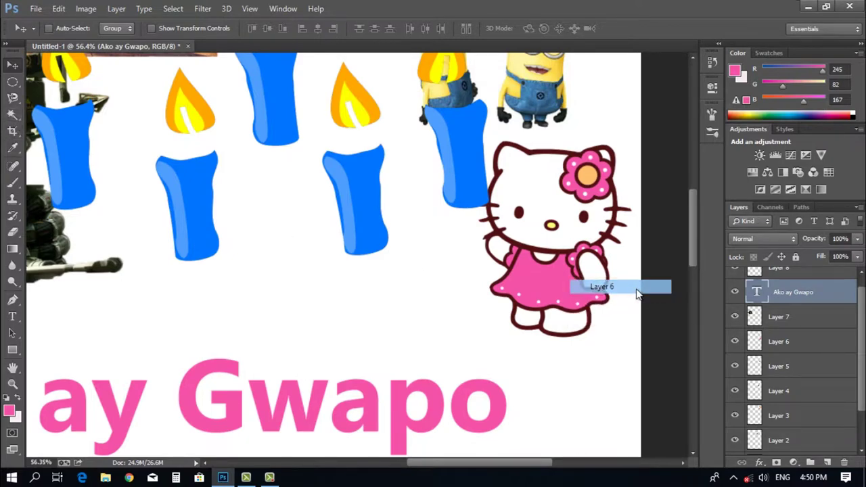
right_click(11, 118)
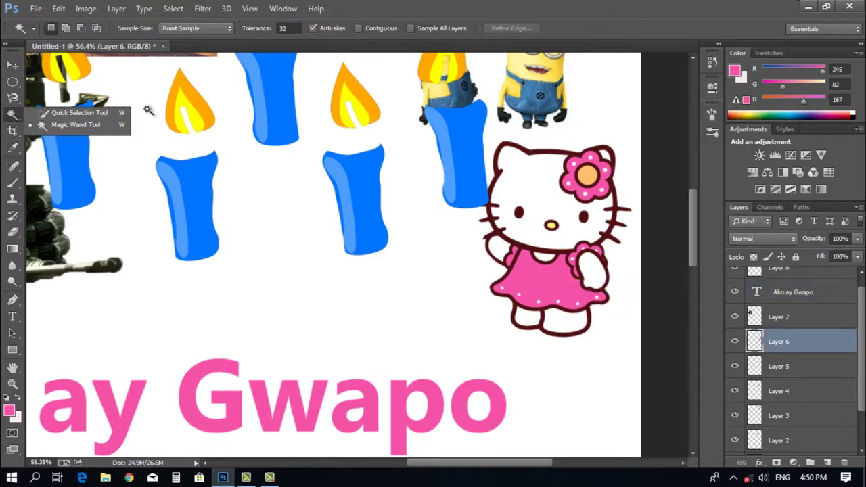
click(64, 129)
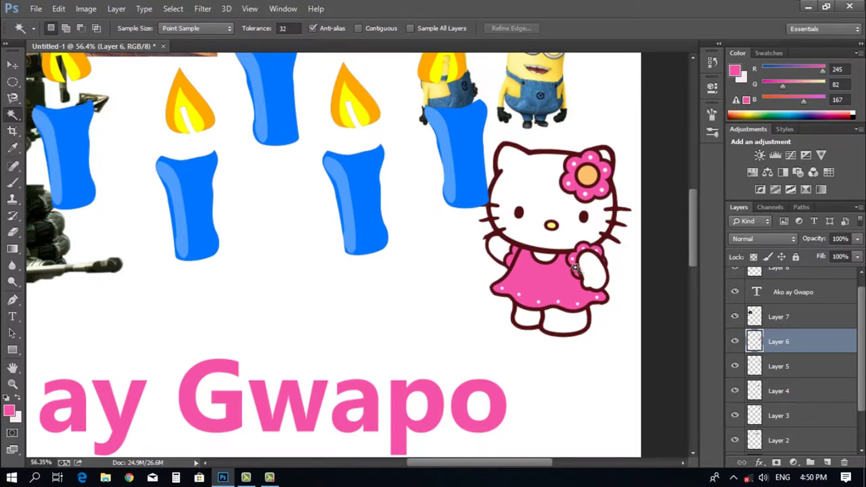
scroll(575, 268, up, 2)
click(528, 300)
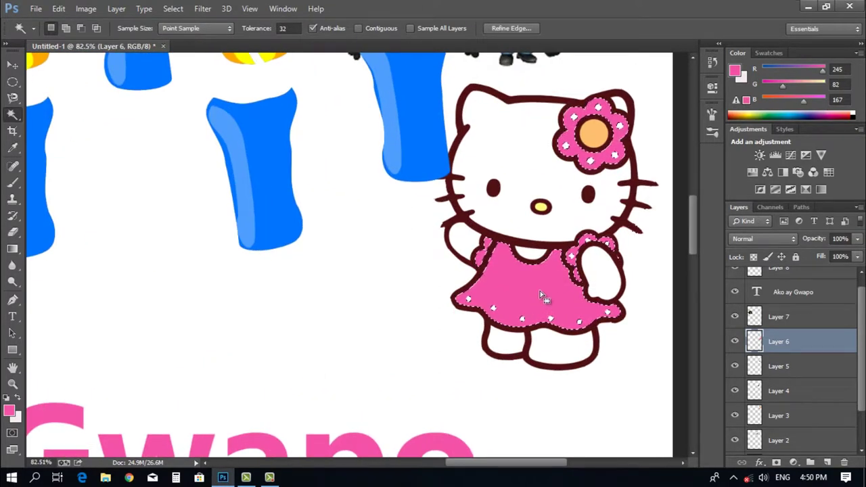
scroll(540, 291, down, 1)
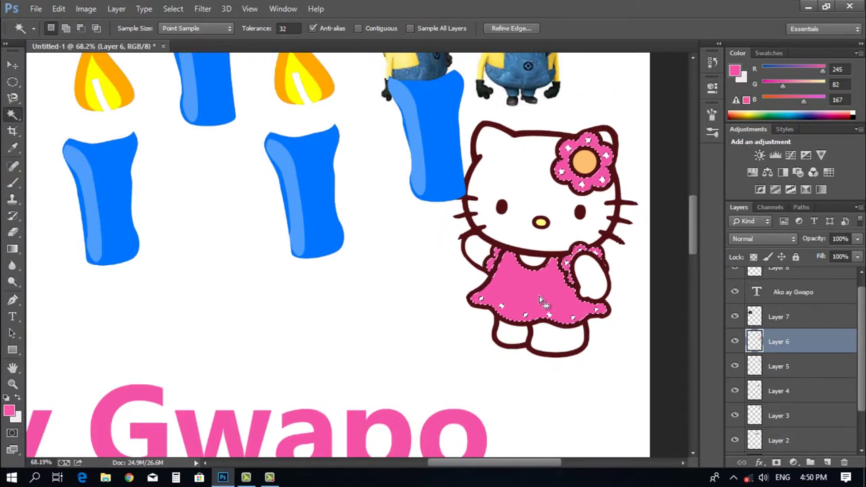
Step: Eyedrop the candle's blue and Paint Bucket-fill Hello Kitty's dress with it
click(11, 150)
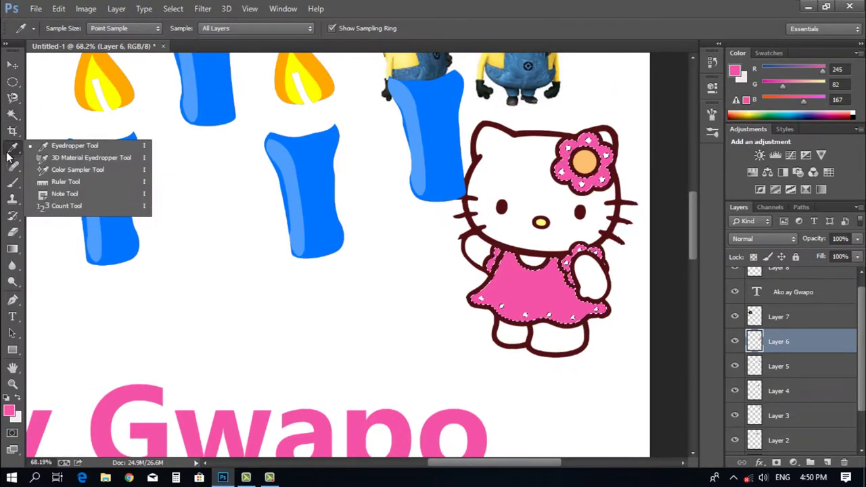
click(68, 146)
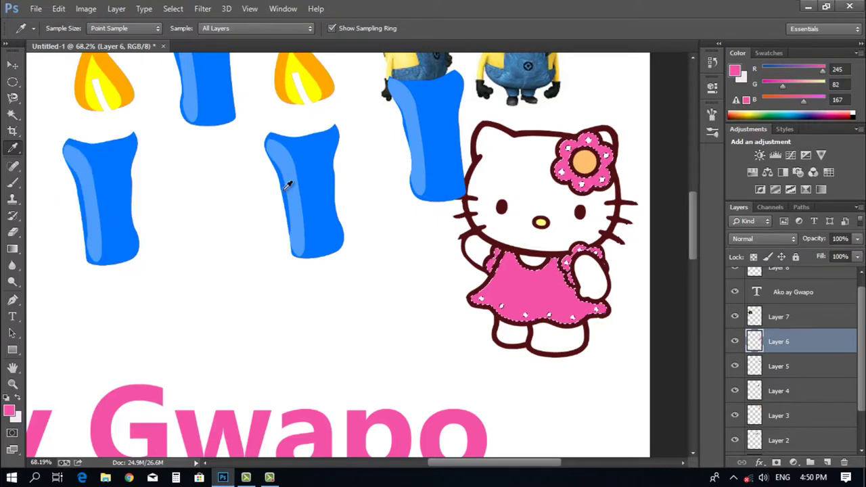
click(318, 174)
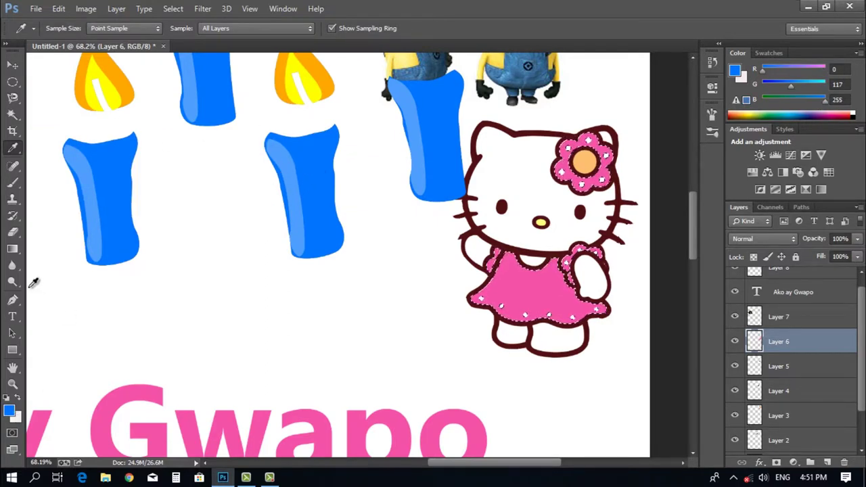
click(20, 255)
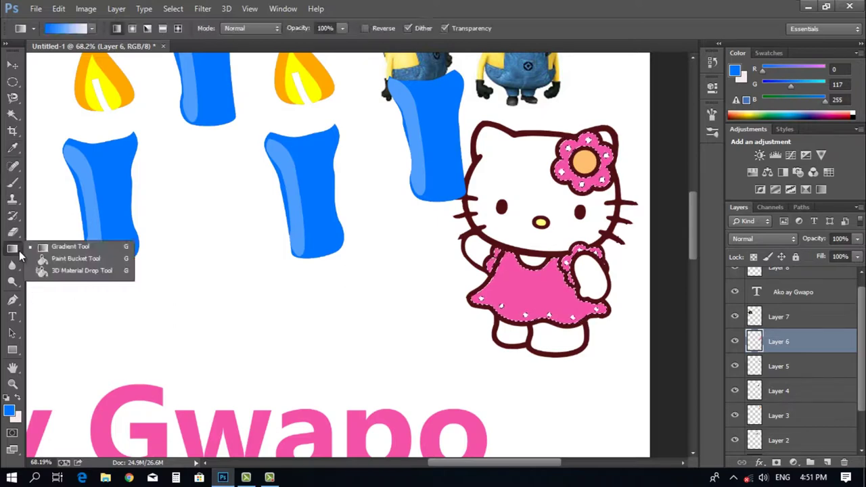
click(77, 263)
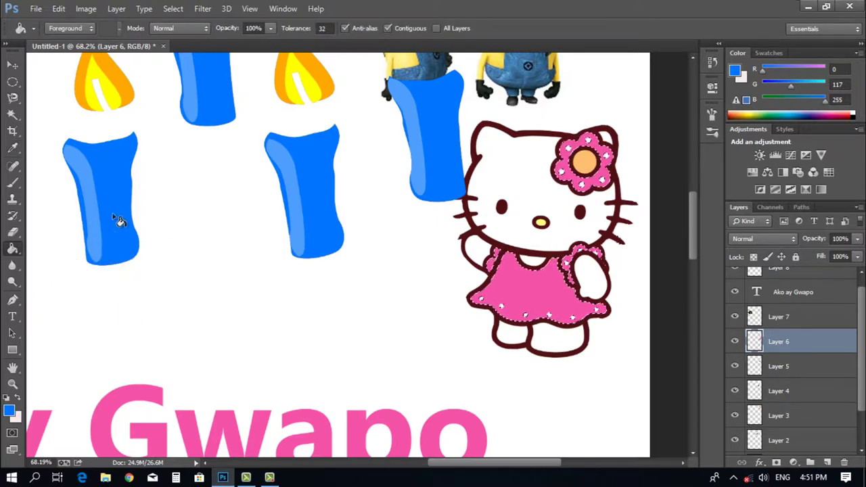
click(505, 289)
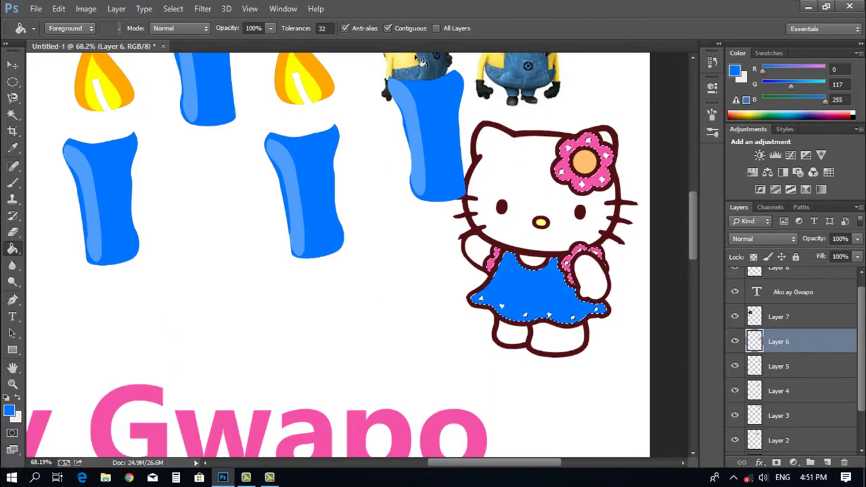
Step: With Contiguous off, turn the pink flower and sleeve trim blue, then deselect
click(388, 28)
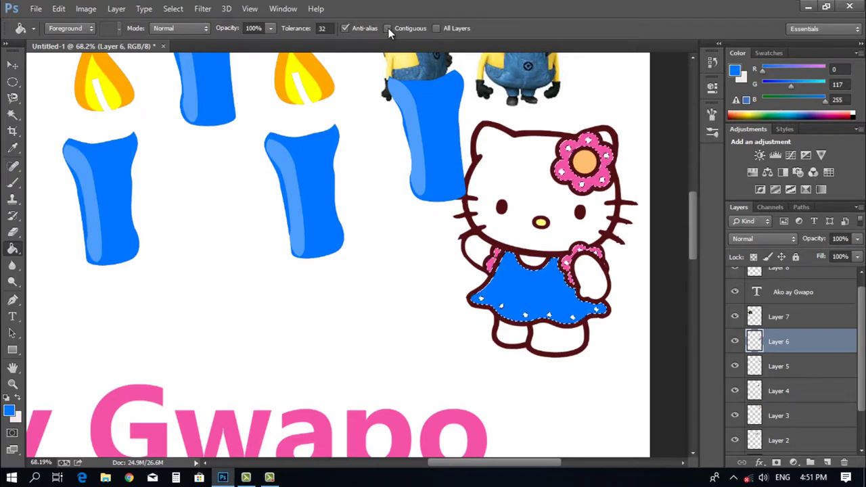
click(576, 253)
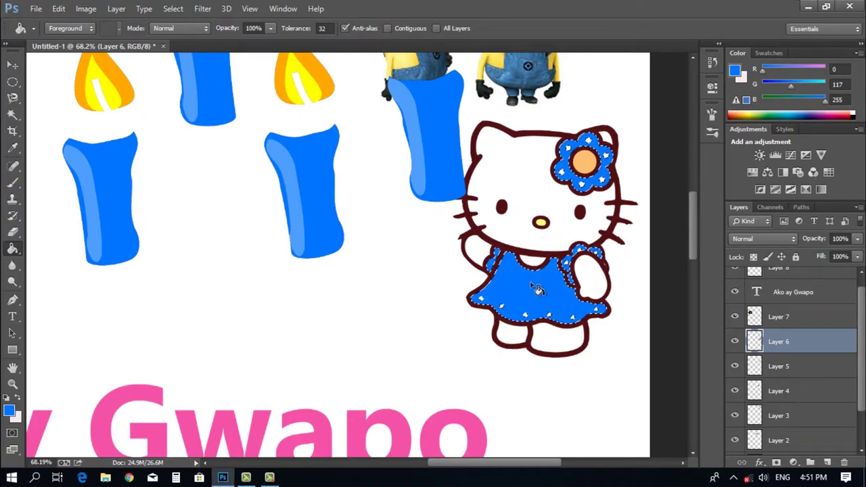
key(ctrl+d)
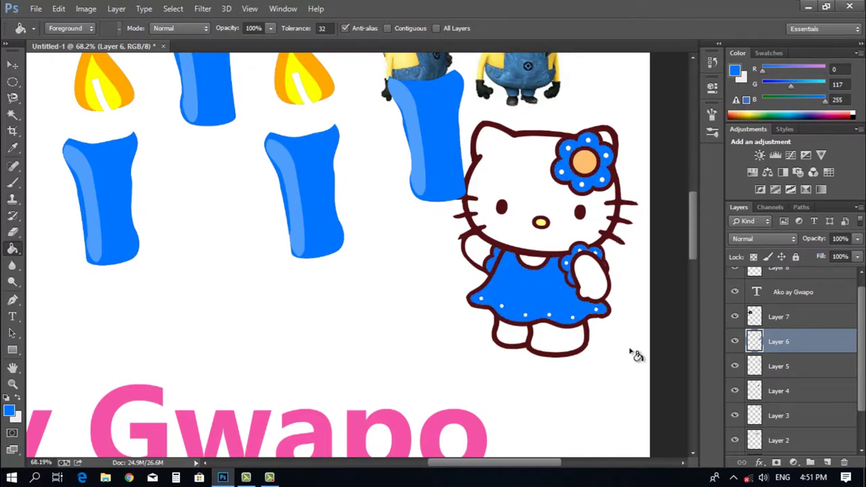
click(13, 64)
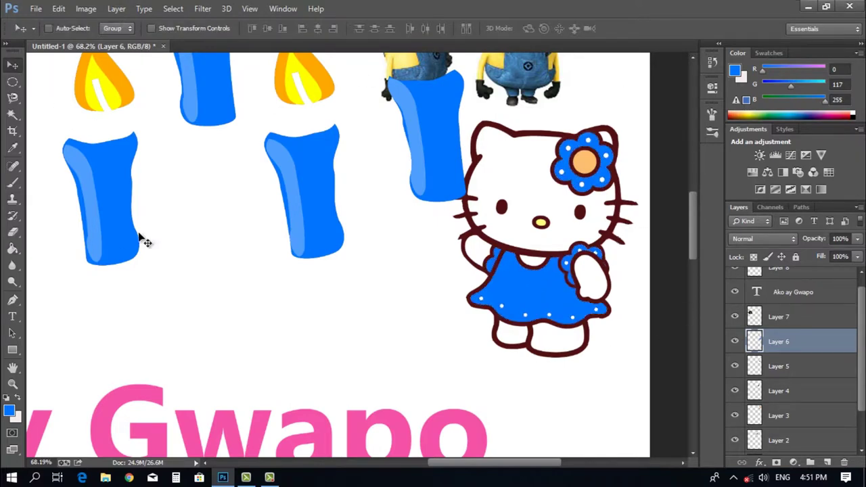
scroll(440, 281, down, 3)
scroll(445, 277, up, 5)
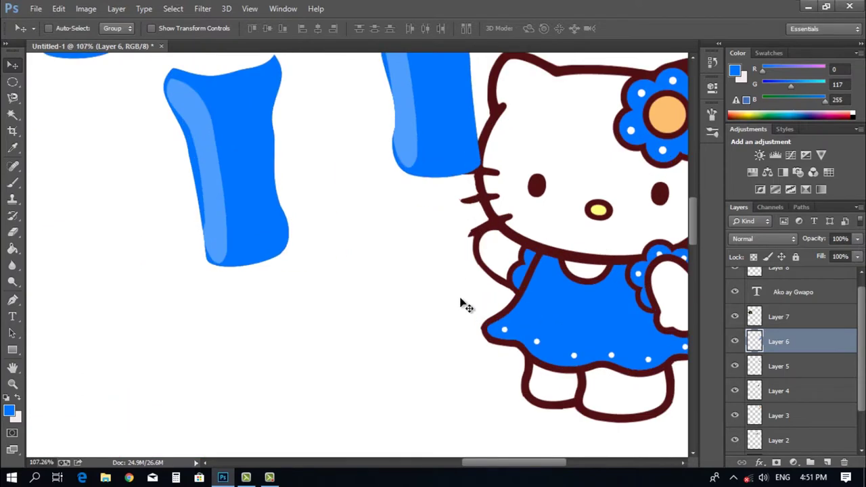
scroll(464, 303, down, 2)
scroll(454, 296, down, 2)
scroll(385, 305, up, 2)
scroll(364, 304, down, 2)
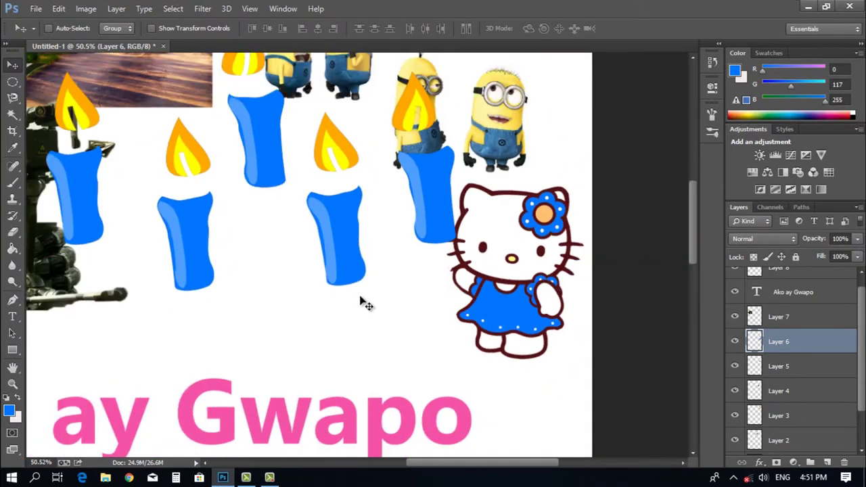
scroll(267, 265, down, 3)
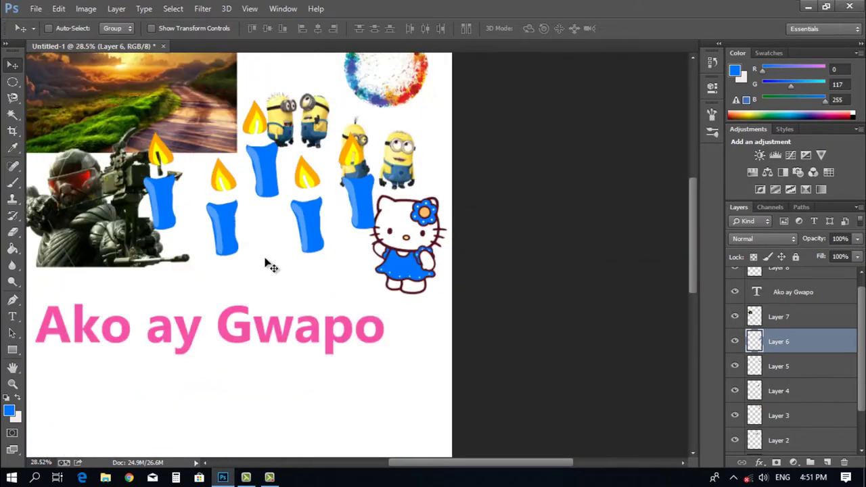
scroll(302, 205, up, 2)
scroll(420, 196, up, 1)
scroll(535, 181, down, 1)
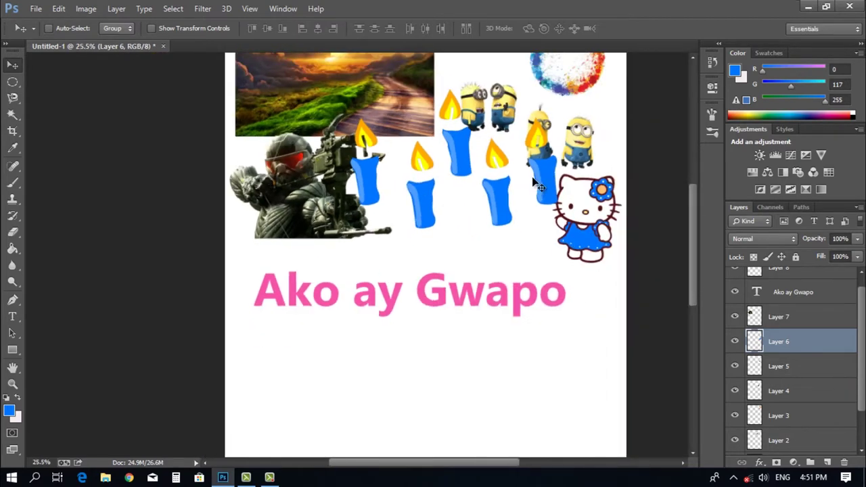
scroll(567, 108, up, 2)
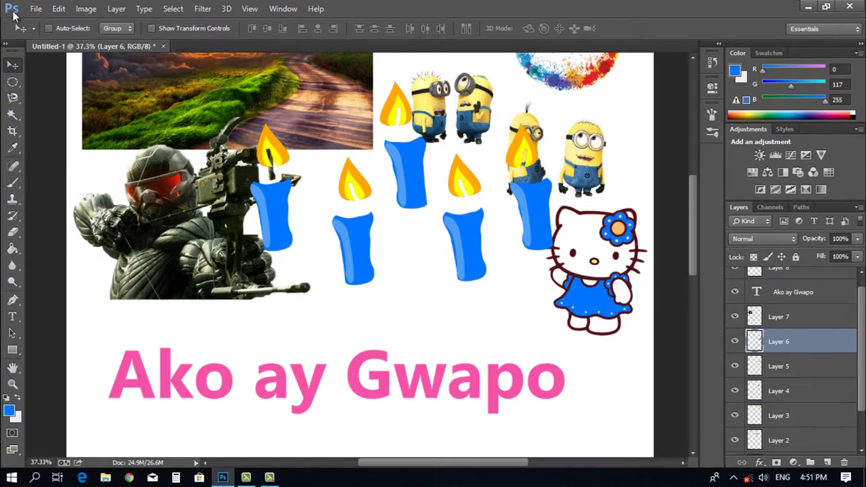
Step: Open 5-disney-frozen-wallpaper from the graphic purposes folder as a new document
click(35, 8)
click(48, 33)
click(296, 200)
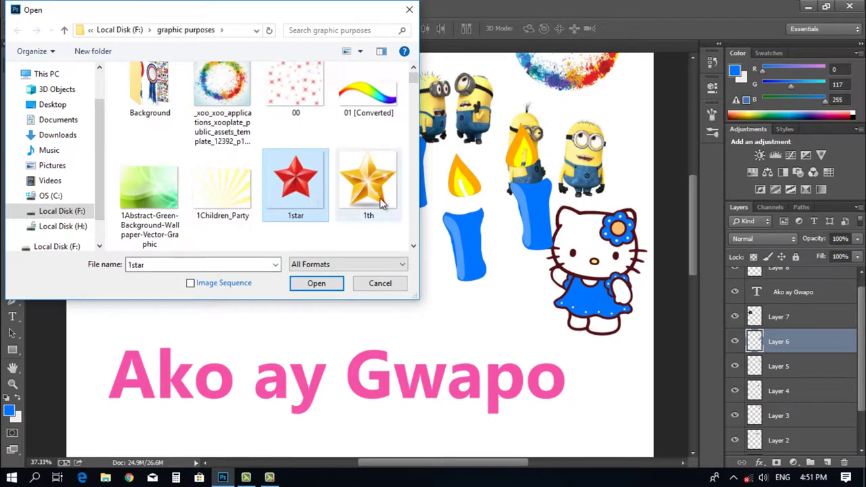
scroll(379, 199, down, 3)
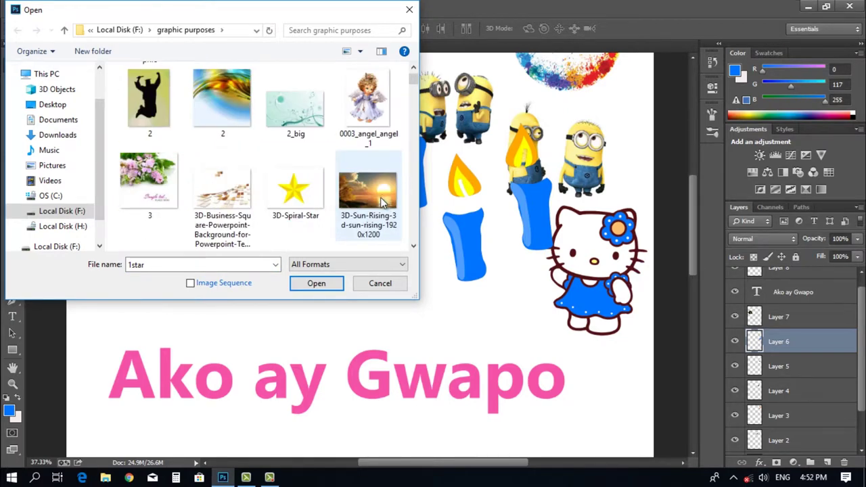
scroll(382, 201, down, 1)
click(398, 179)
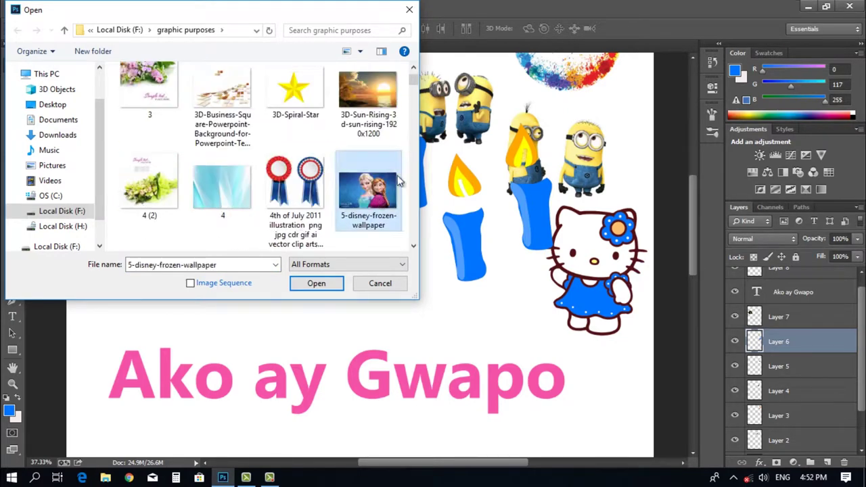
click(323, 285)
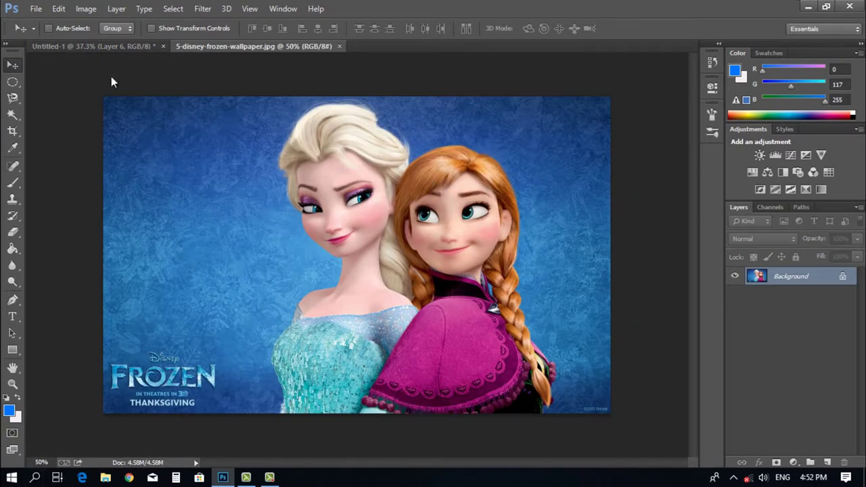
Step: Zoom in on Anna's face and select the Spot Healing Brush Tool
scroll(407, 193, up, 8)
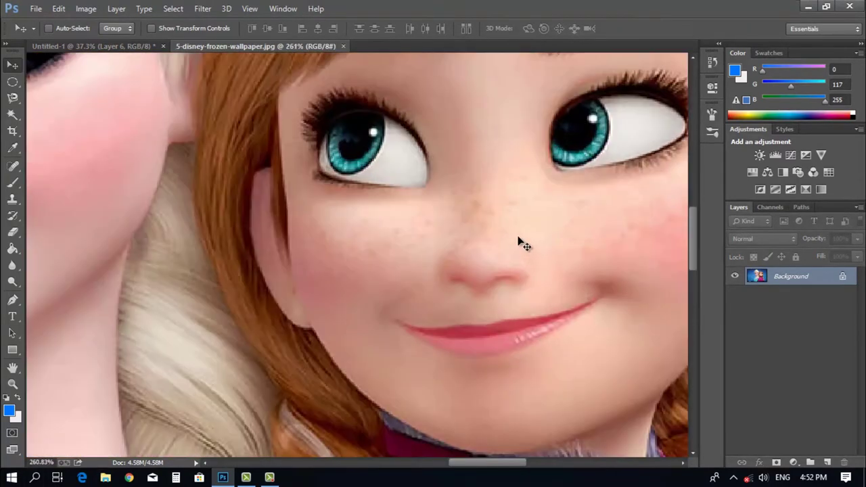
scroll(529, 252, up, 4)
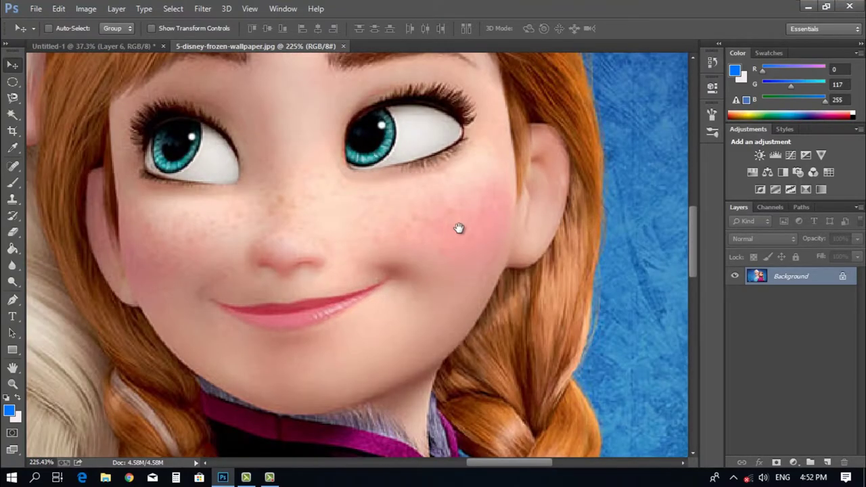
drag(458, 228, 463, 229)
scroll(449, 224, up, 1)
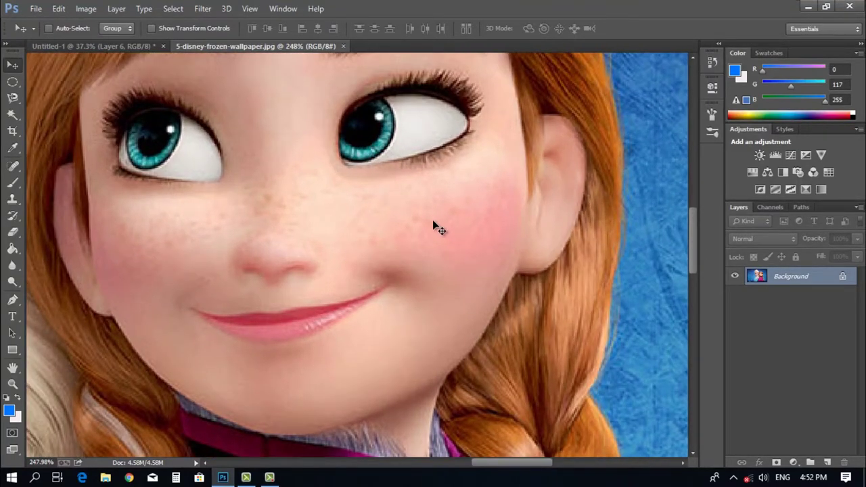
scroll(294, 251, down, 3)
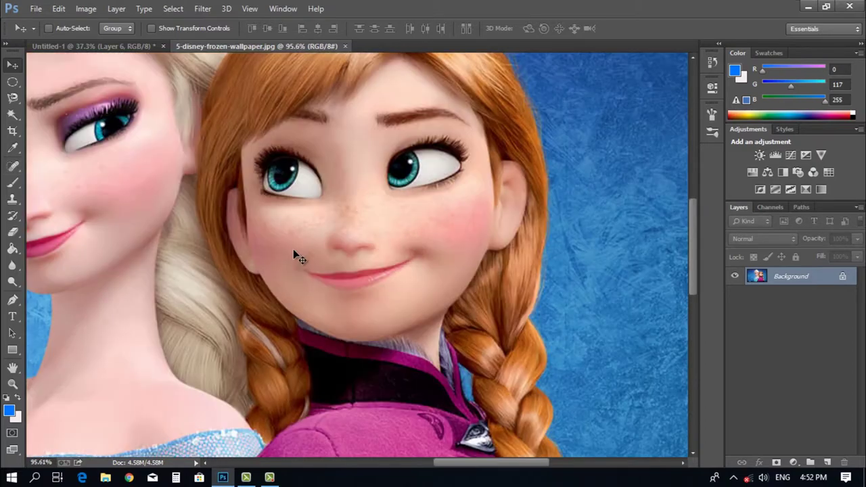
scroll(387, 248, up, 2)
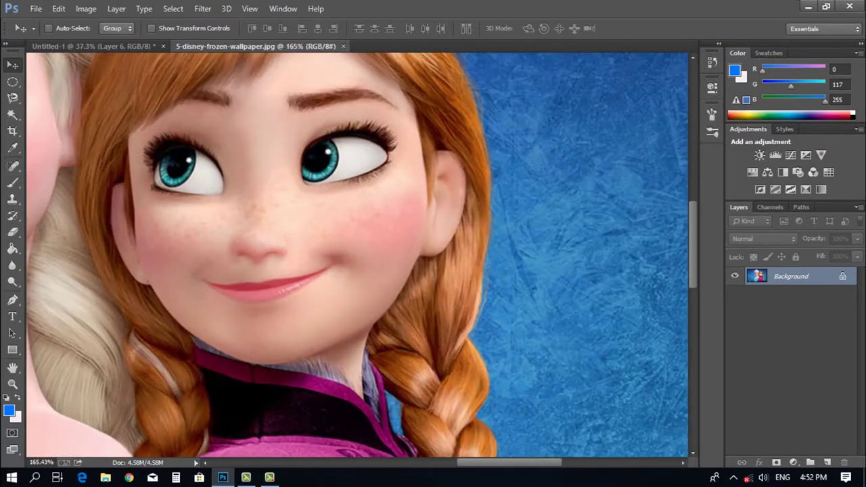
click(12, 165)
Step: Confirm the Spot Healing Brush and size it to 10 px with the bracket keys
click(96, 164)
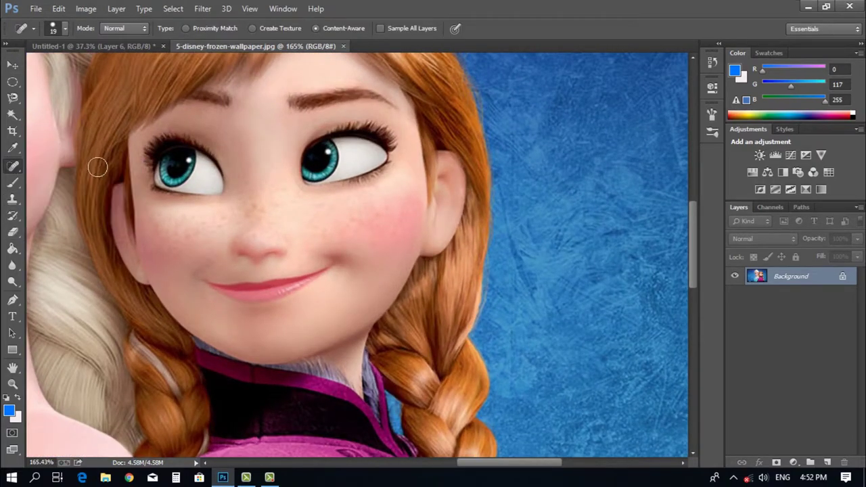
scroll(357, 221, up, 2)
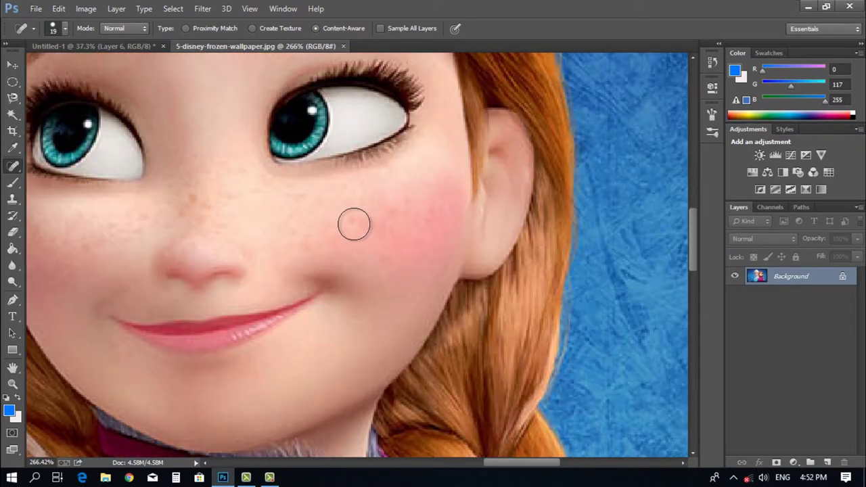
click(65, 28)
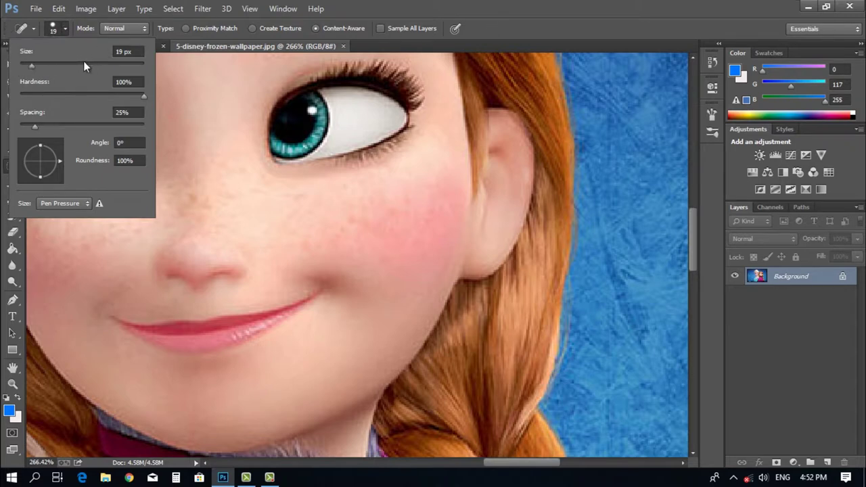
click(295, 44)
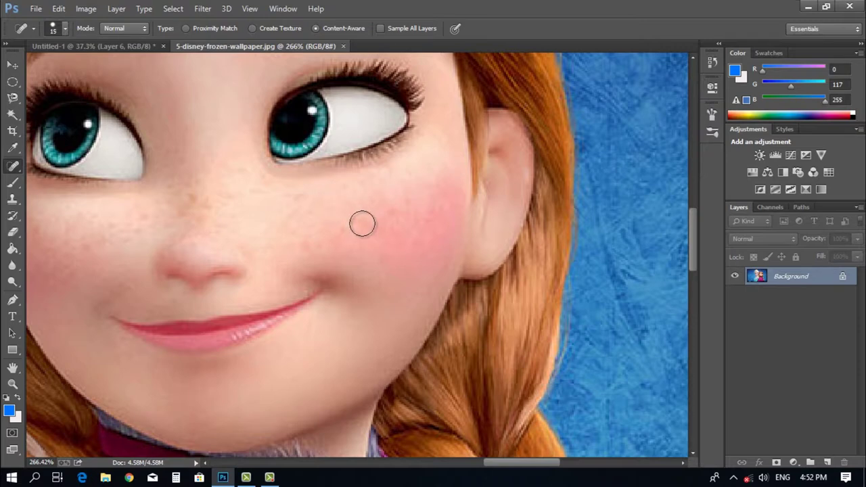
key(bracketright)
key(bracketleft)
Step: Heal the freckles on Anna's nose bridge, beside the nose and below the eye
click(192, 200)
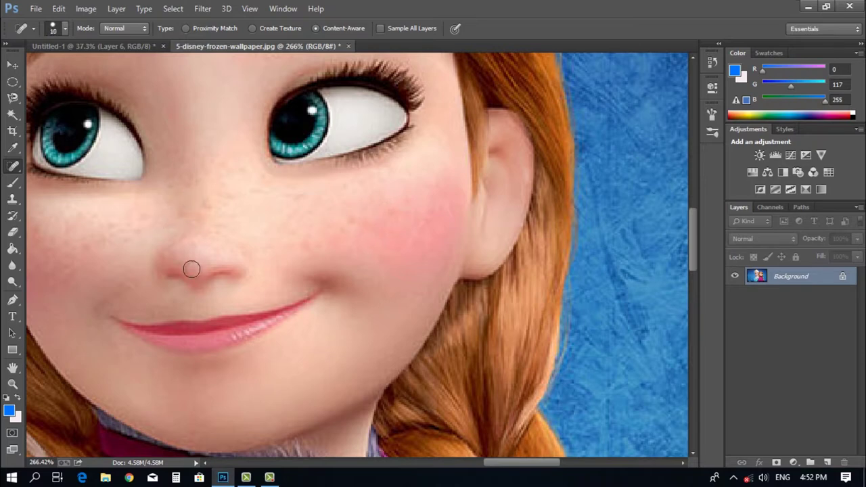
click(195, 210)
click(201, 201)
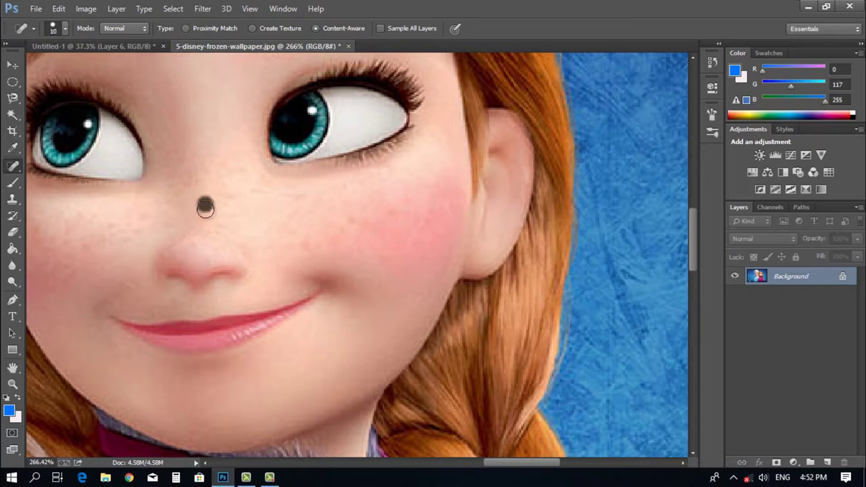
click(223, 198)
click(218, 224)
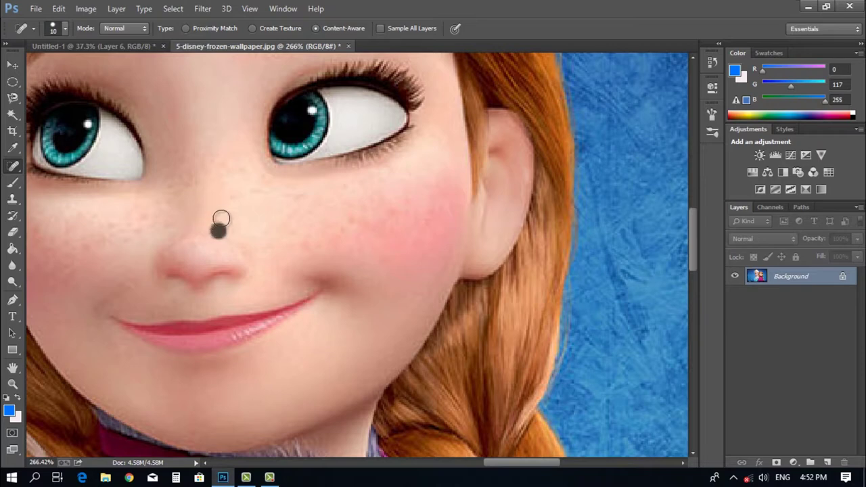
click(244, 164)
click(226, 174)
click(228, 209)
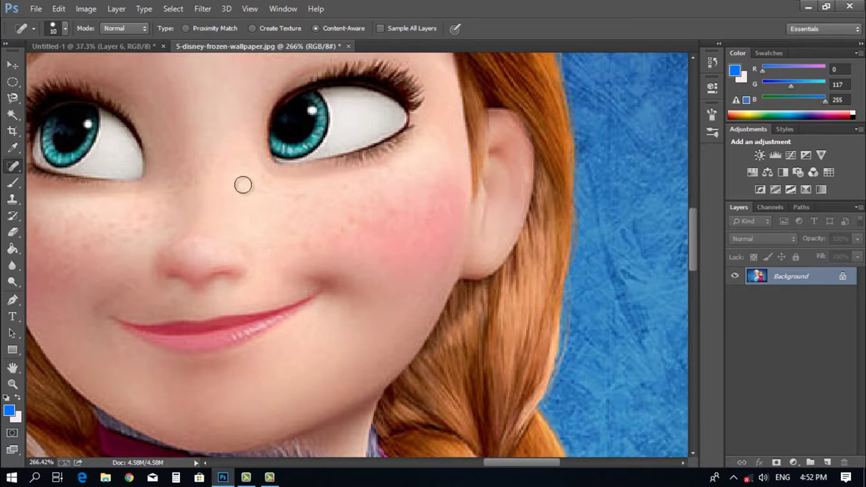
click(252, 190)
click(218, 159)
Step: Heal the remaining freckles on Anna's rosy cheek
scroll(254, 222, down, 2)
scroll(257, 222, up, 3)
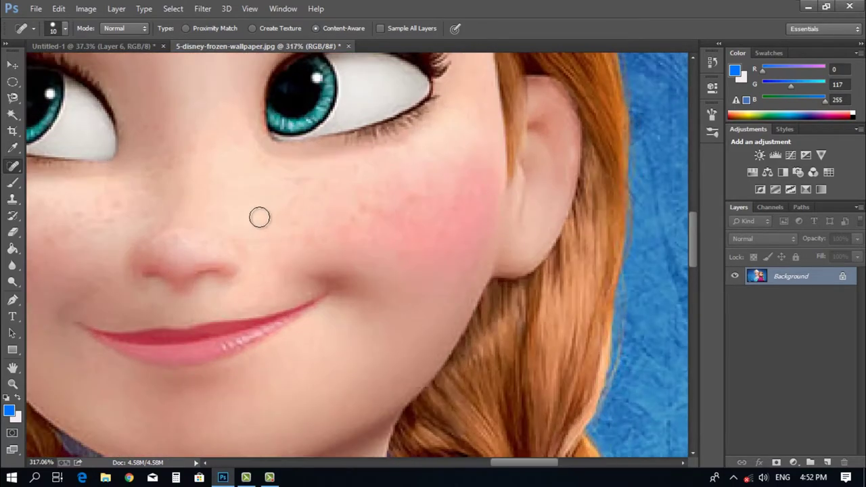
click(280, 187)
click(301, 183)
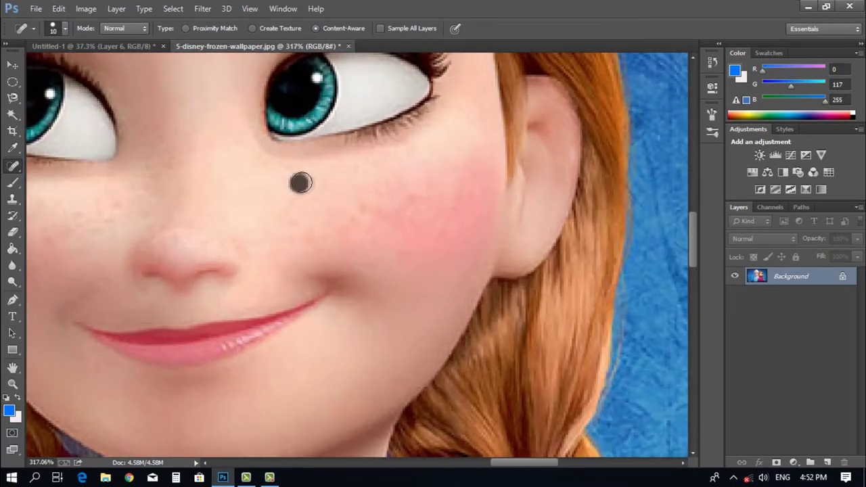
click(290, 218)
click(289, 210)
right_click(14, 168)
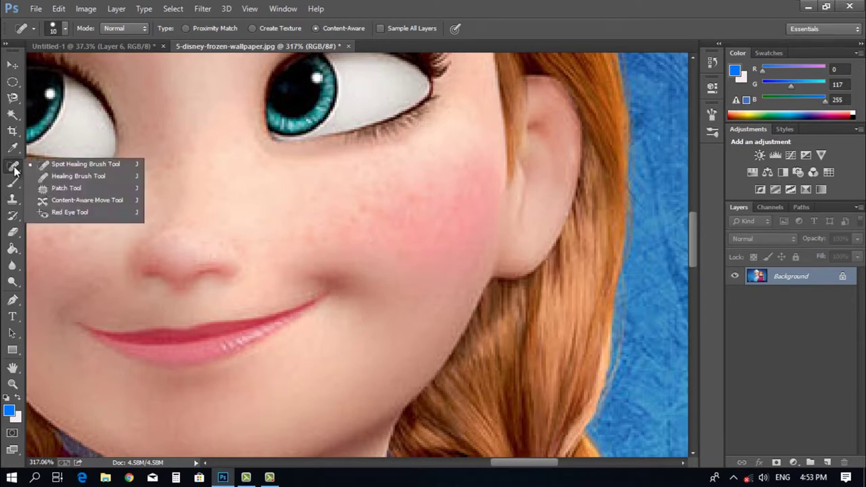
Step: With the Healing Brush, sample clean skin below the lip and paint over the freckled cheek
click(103, 176)
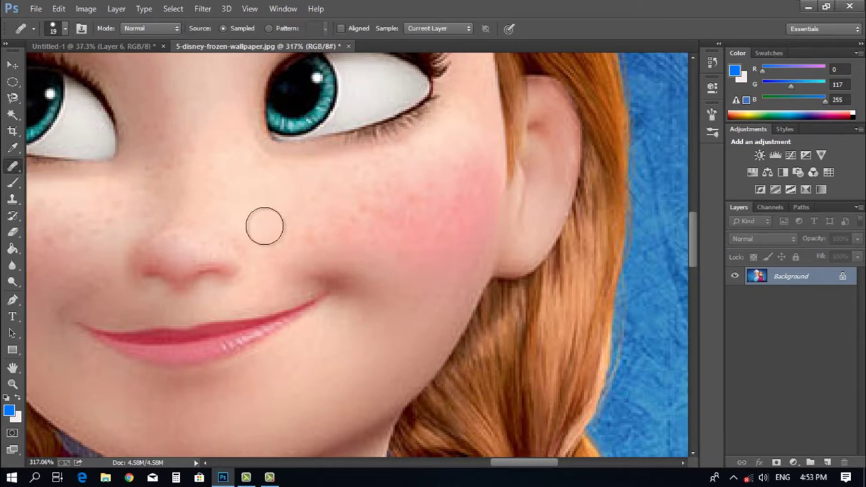
scroll(268, 265, down, 1)
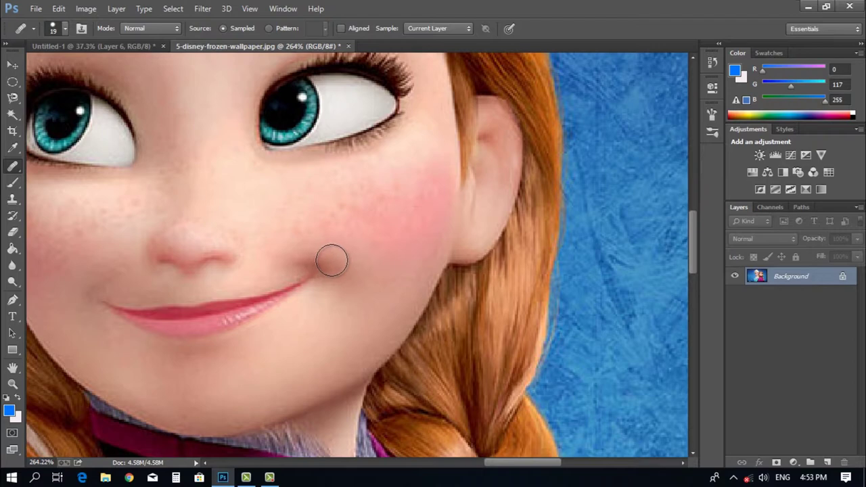
key(alt)
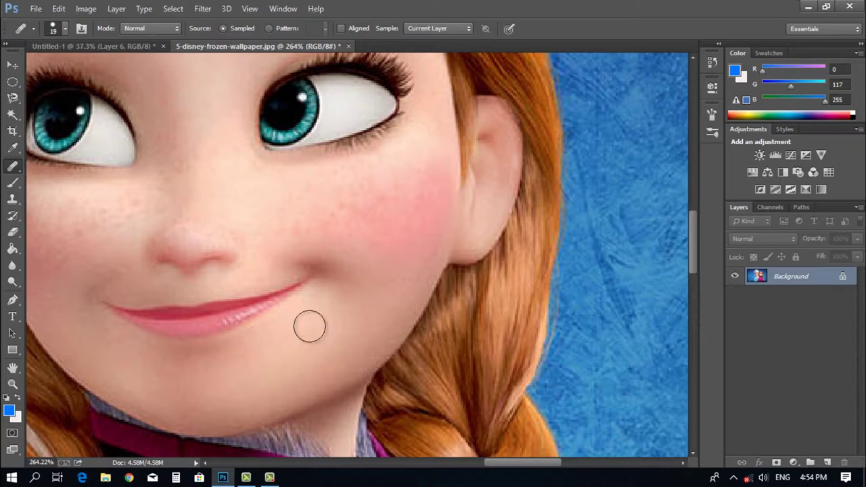
mouse_move(365, 212)
mouse_down()
mouse_move(324, 224)
mouse_move(337, 211)
mouse_move(332, 239)
mouse_move(346, 207)
mouse_move(343, 219)
mouse_move(331, 210)
mouse_move(343, 219)
mouse_up()
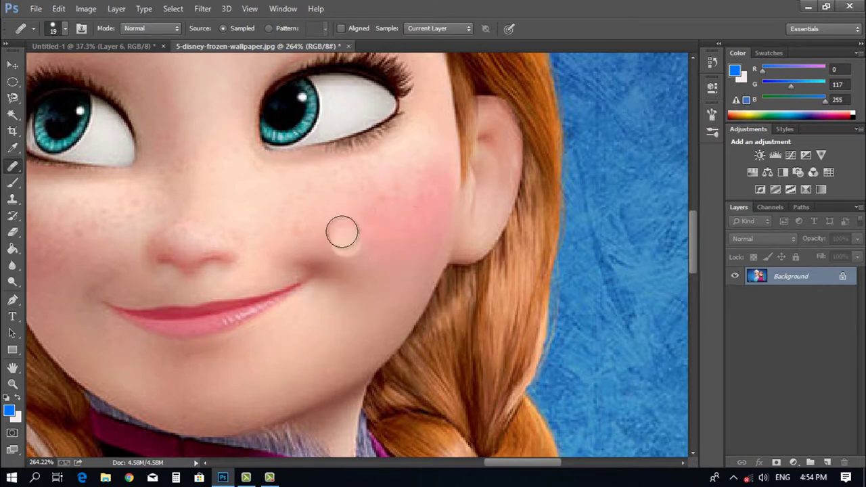
Step: Undo and redo the cheek healing to compare before and after
scroll(342, 226, up, 3)
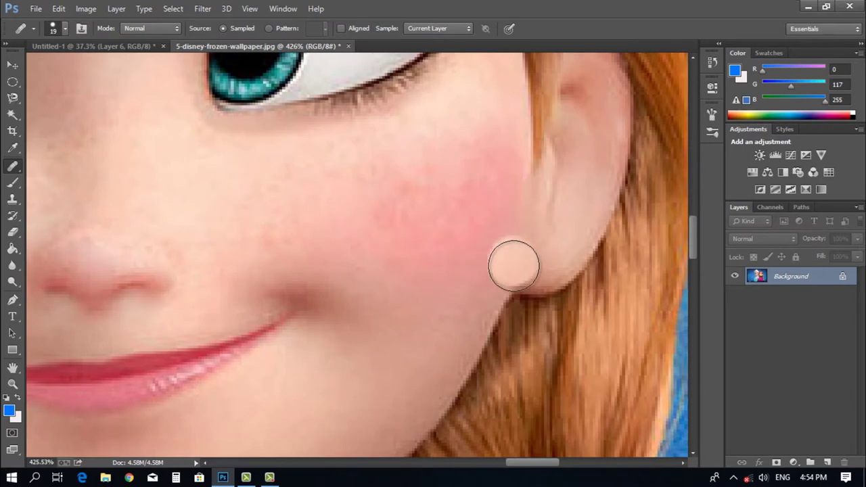
key(ctrl+z)
key(ctrl+z)
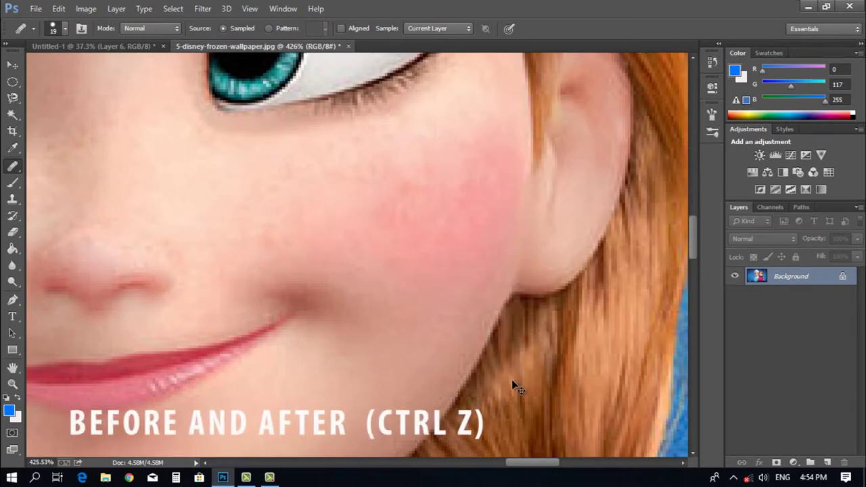
key(ctrl+z)
key(ctrl+z)
key(ctrl+z)
key(ctrl+z)
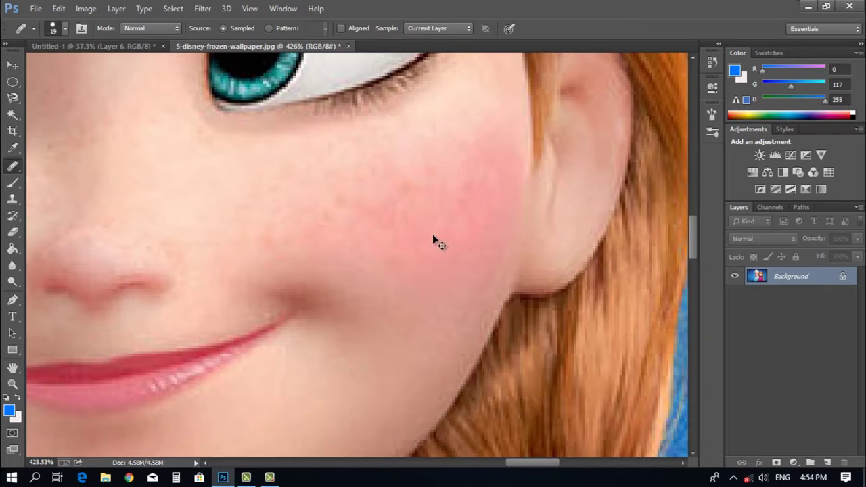
scroll(379, 239, down, 1)
right_click(17, 169)
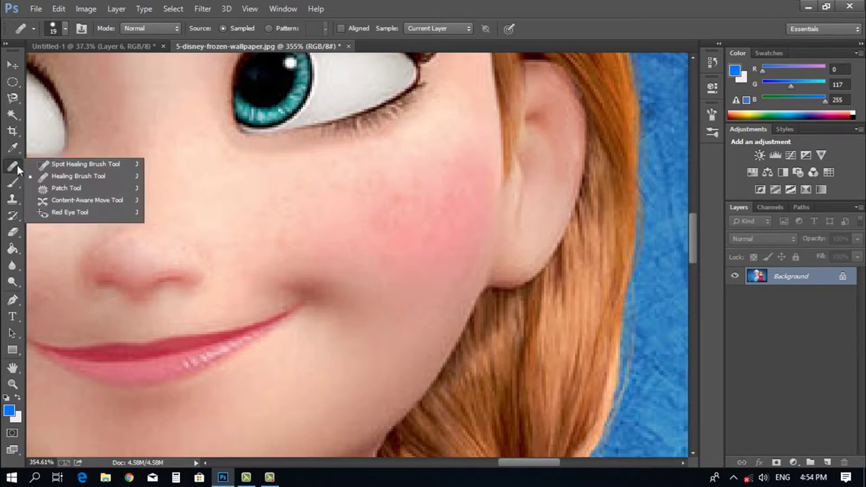
Step: Select the Patch Tool and zoom to Anna's chin
click(88, 188)
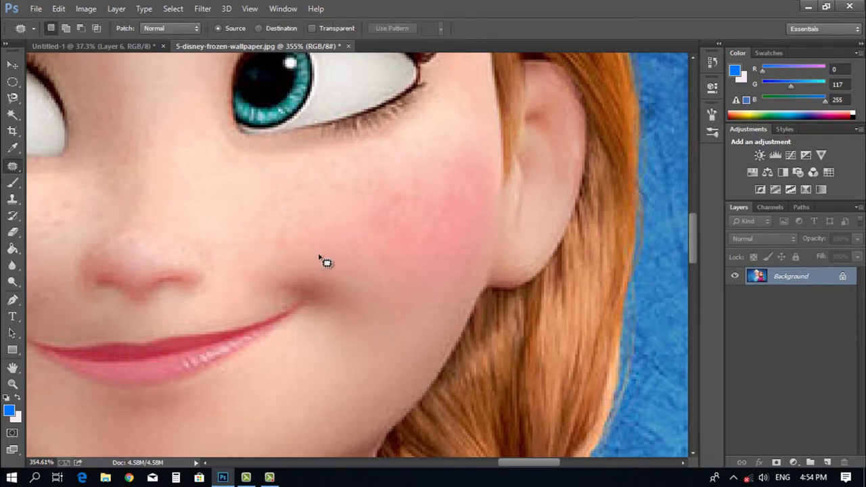
scroll(324, 261, down, 2)
scroll(315, 305, down, 1)
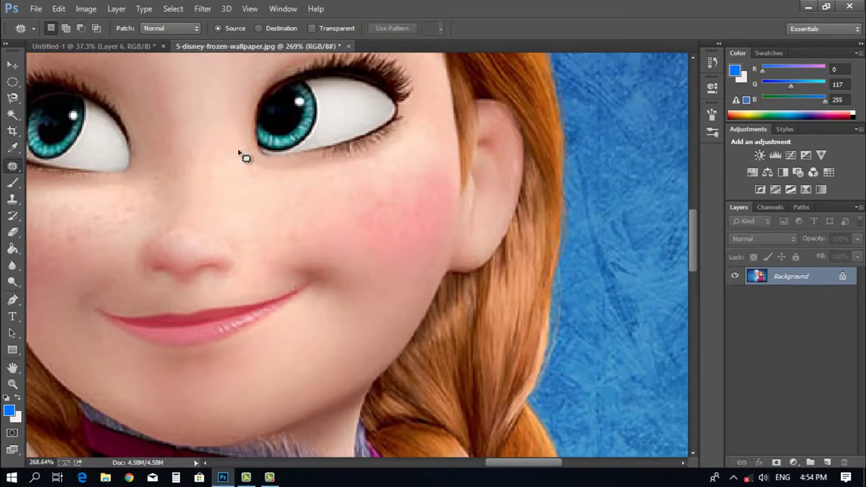
scroll(196, 259, down, 1)
scroll(265, 342, up, 1)
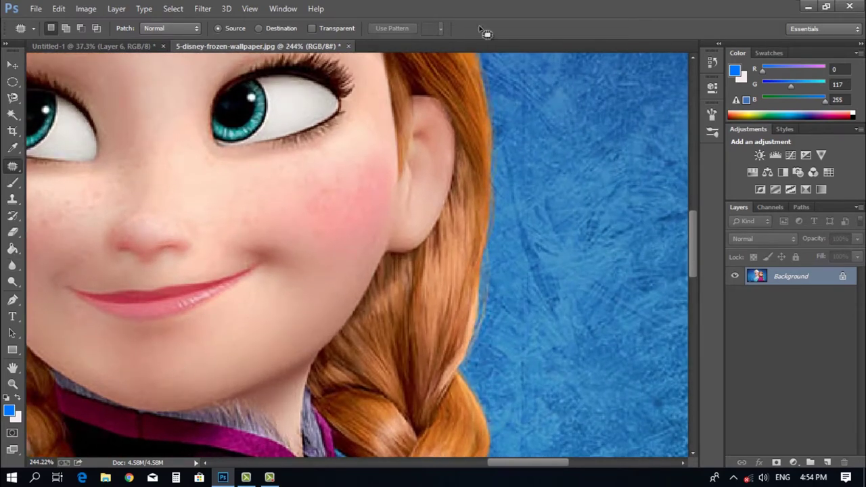
scroll(233, 325, up, 1)
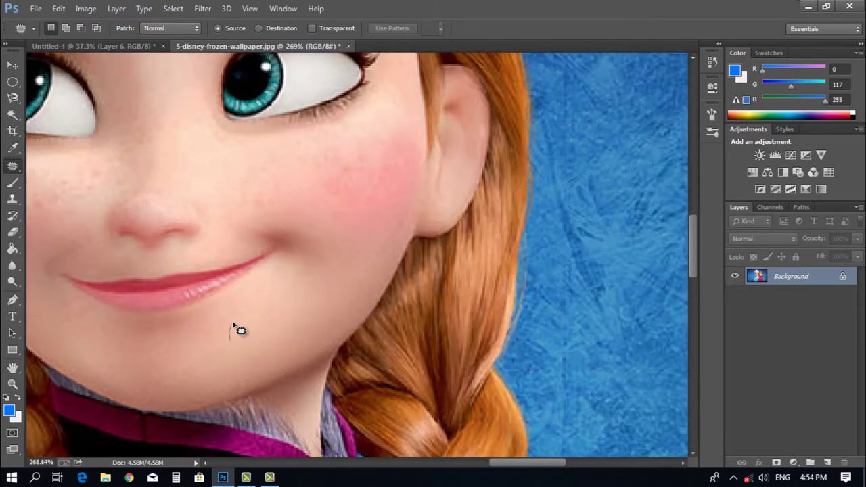
Step: Lasso an area on the chin, patch it from near the mouth, and deselect
mouse_move(257, 311)
mouse_down()
mouse_move(280, 299)
mouse_move(298, 308)
mouse_up()
drag(230, 349, 231, 340)
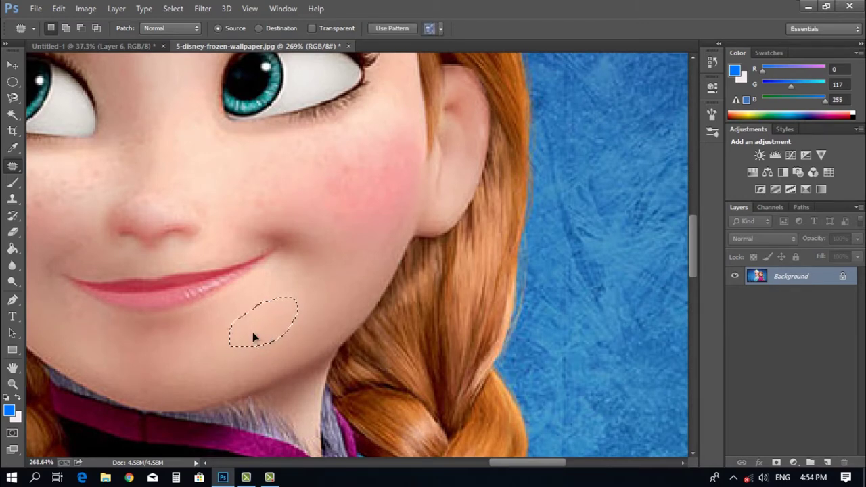
drag(333, 190, 333, 189)
drag(277, 333, 183, 239)
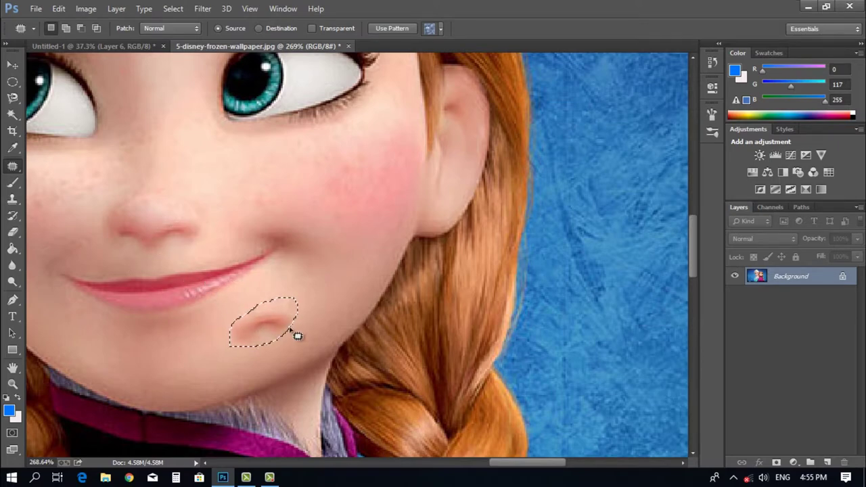
key(ctrl+d)
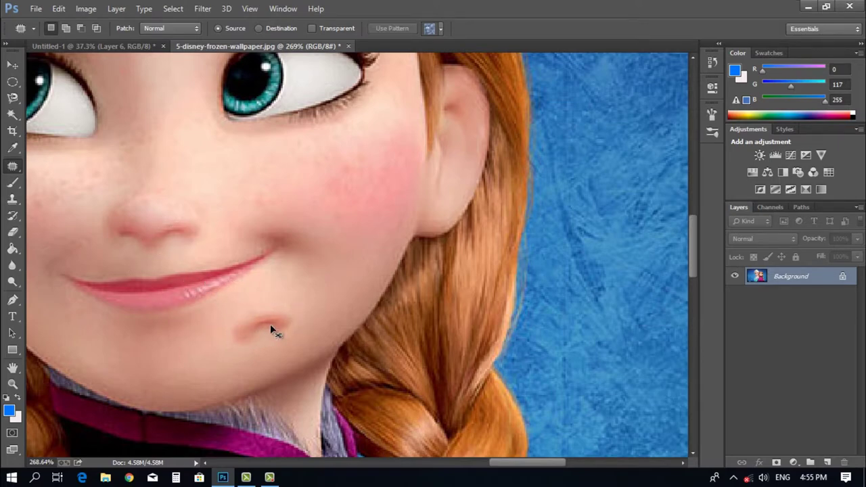
scroll(275, 332, down, 5)
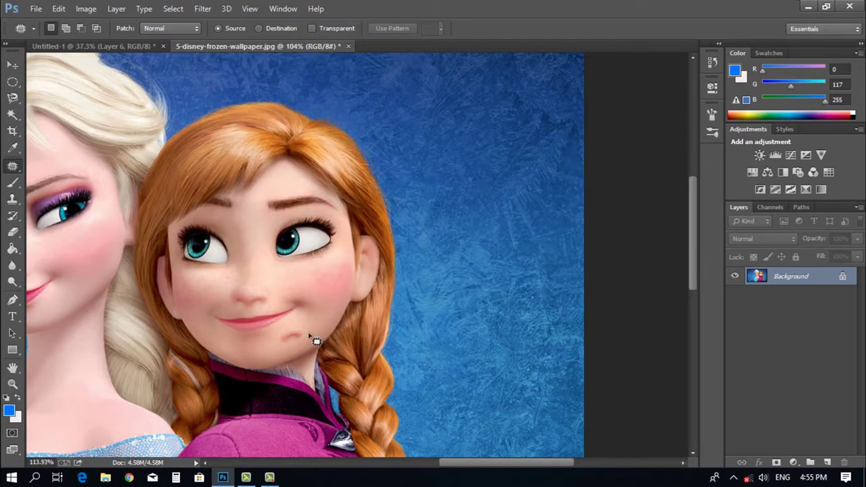
scroll(316, 342, up, 5)
scroll(286, 354, down, 4)
scroll(286, 350, up, 2)
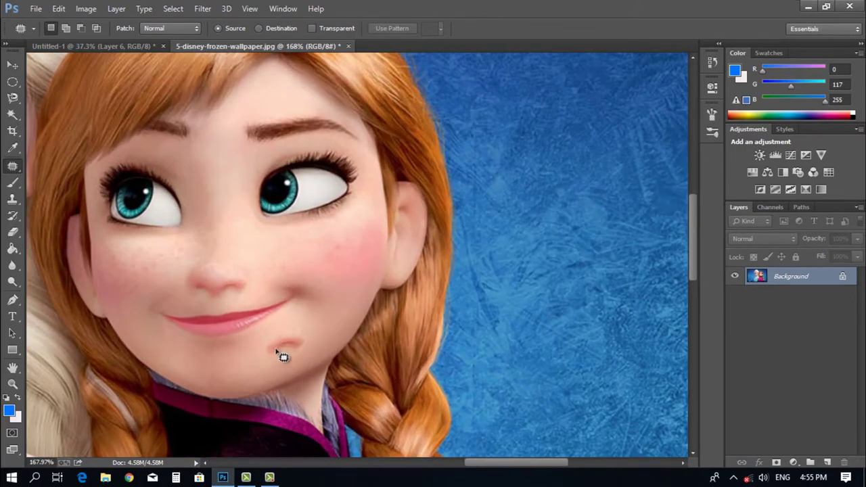
scroll(281, 357, up, 1)
right_click(8, 168)
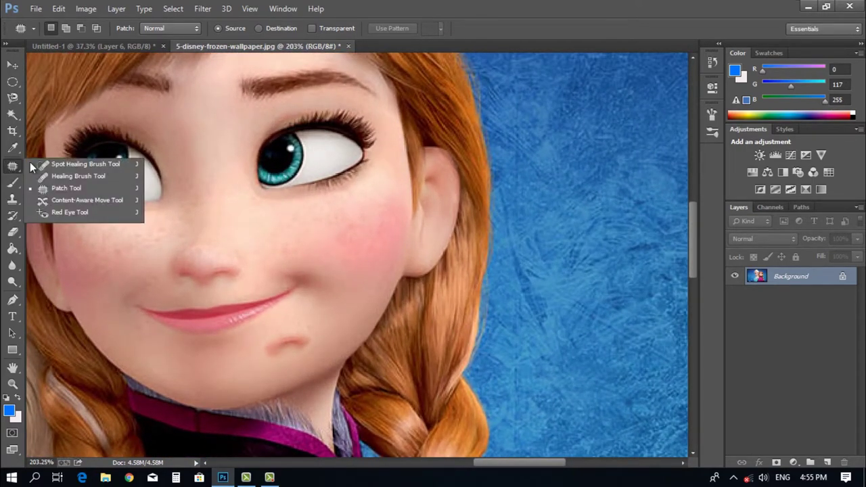
Step: Select the Content-Aware Move Tool from the healing tools
click(99, 201)
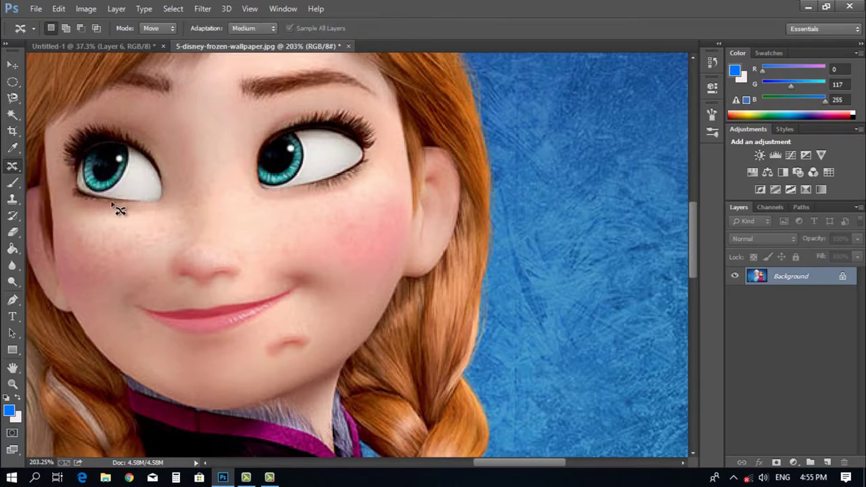
scroll(267, 244, down, 3)
scroll(257, 247, down, 3)
scroll(169, 242, up, 3)
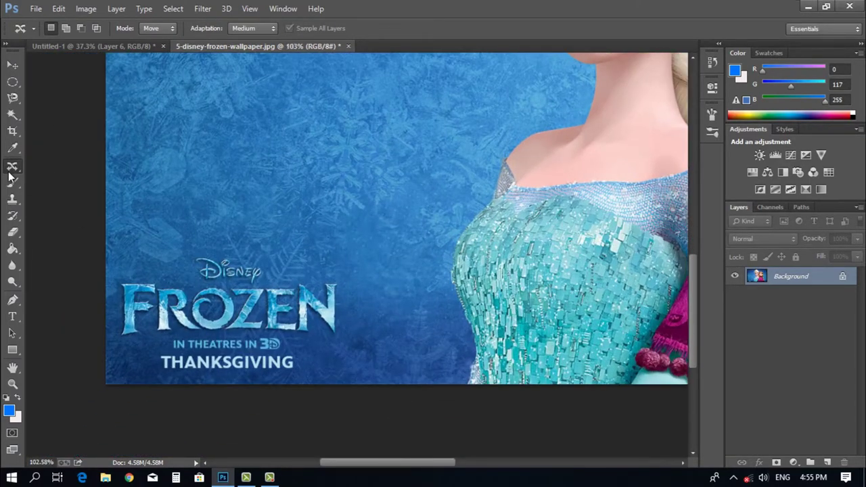
click(11, 168)
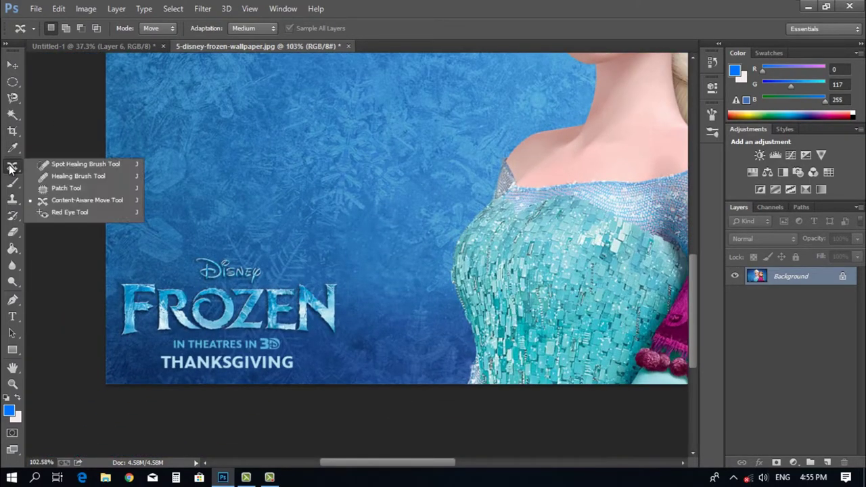
click(121, 257)
Step: Bring the FROZEN logo at lower left into view and select the Rectangular Marquee Tool
scroll(122, 259, down, 1)
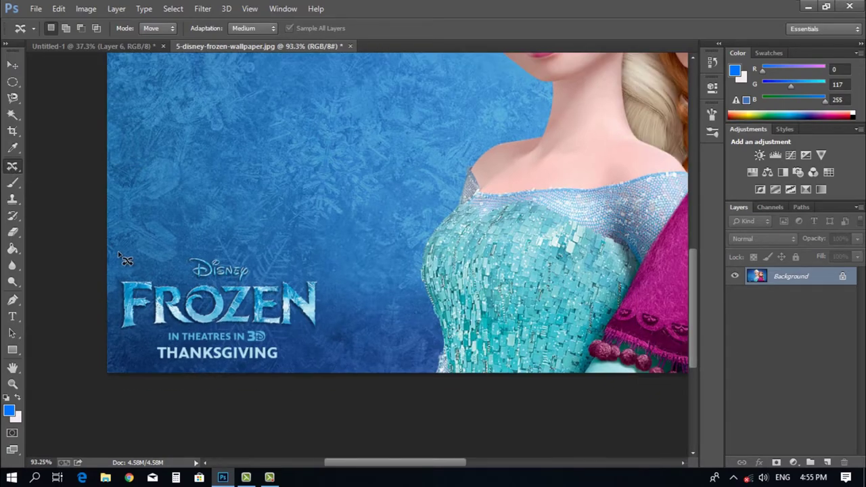
scroll(362, 262, down, 6)
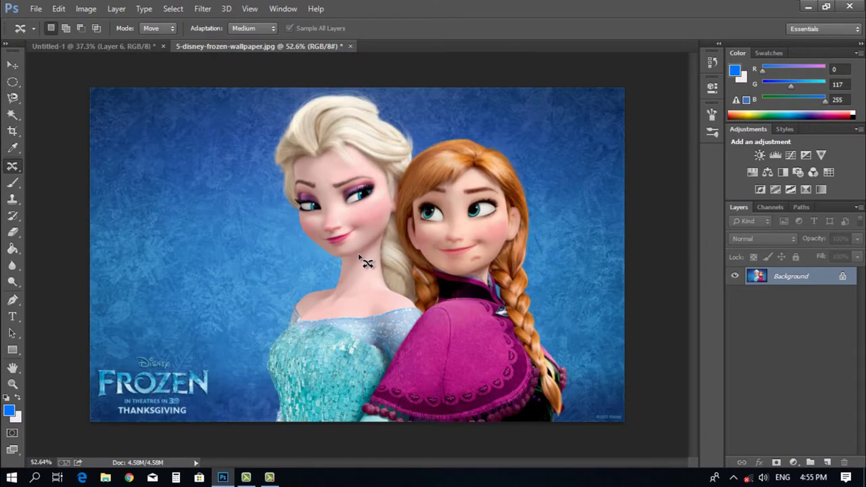
scroll(169, 319, up, 9)
drag(87, 358, 174, 309)
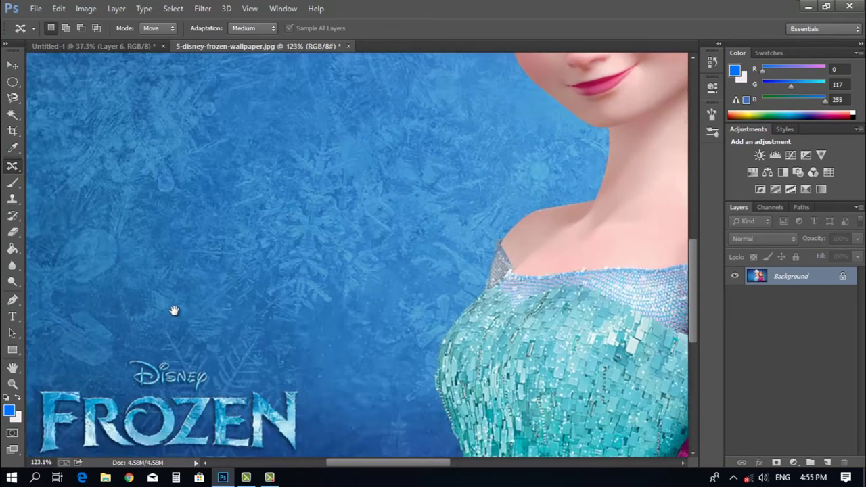
scroll(174, 312, down, 4)
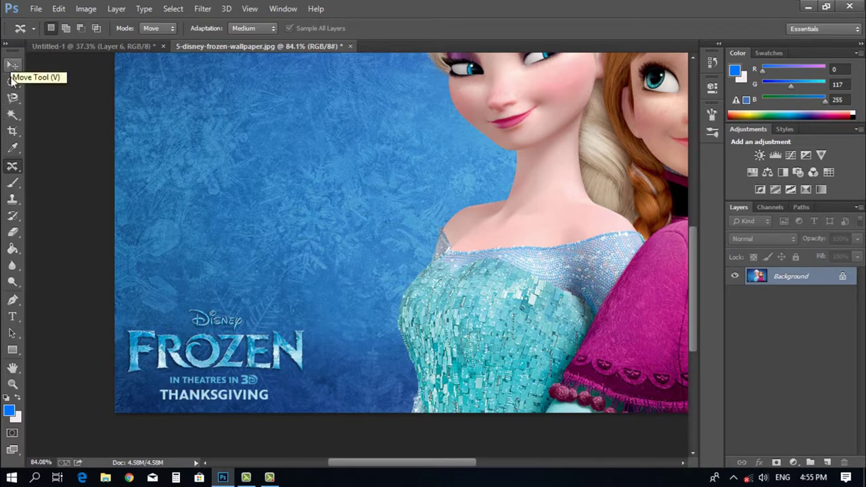
right_click(12, 82)
click(81, 86)
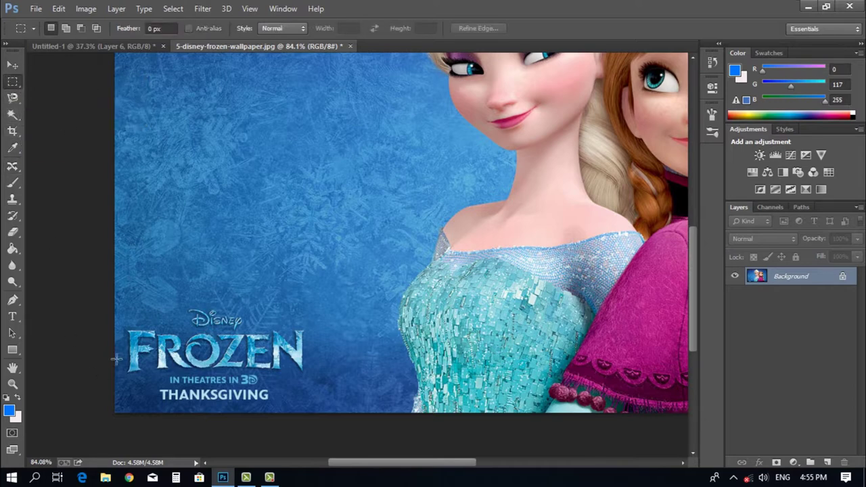
drag(122, 304, 319, 408)
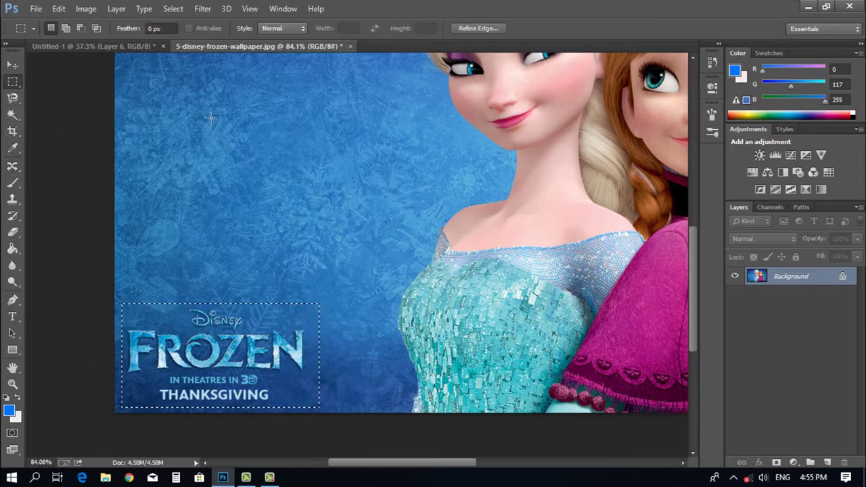
click(12, 65)
drag(223, 358, 226, 232)
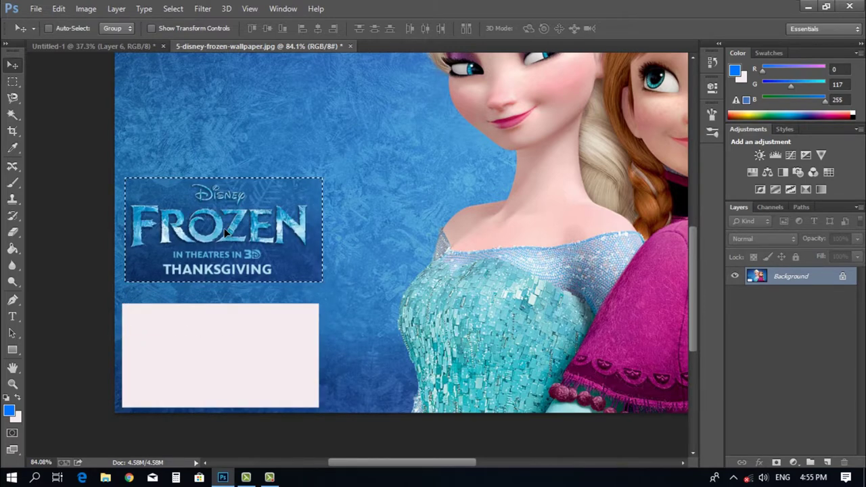
key(ctrl+z)
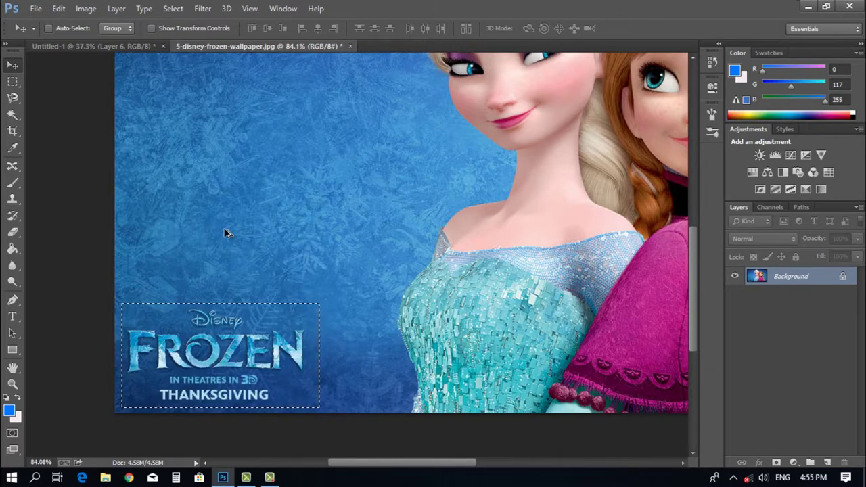
click(13, 168)
Step: Lasso around the FROZEN logo with Content-Aware Move and drag it higher up the wallpaper
click(87, 199)
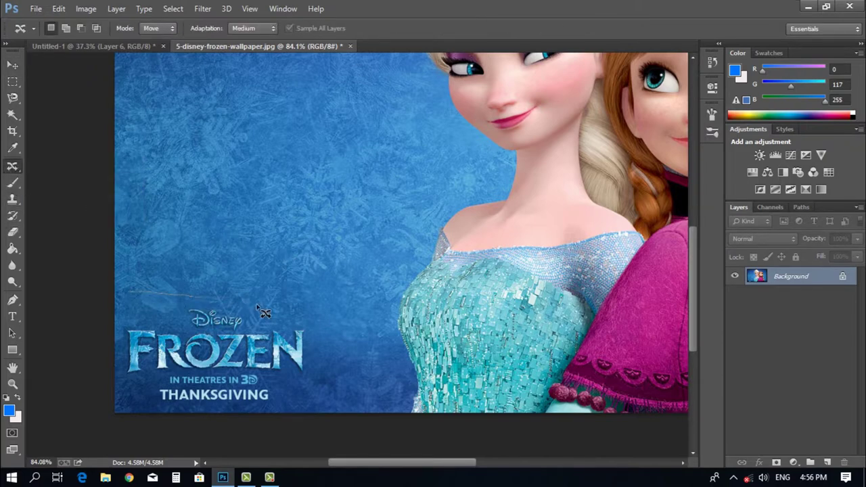
drag(257, 307, 308, 329)
drag(250, 408, 205, 409)
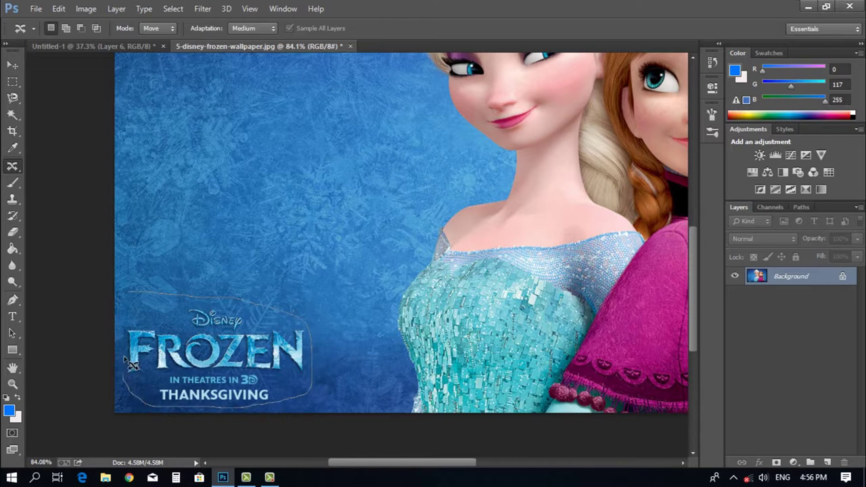
drag(132, 364, 133, 295)
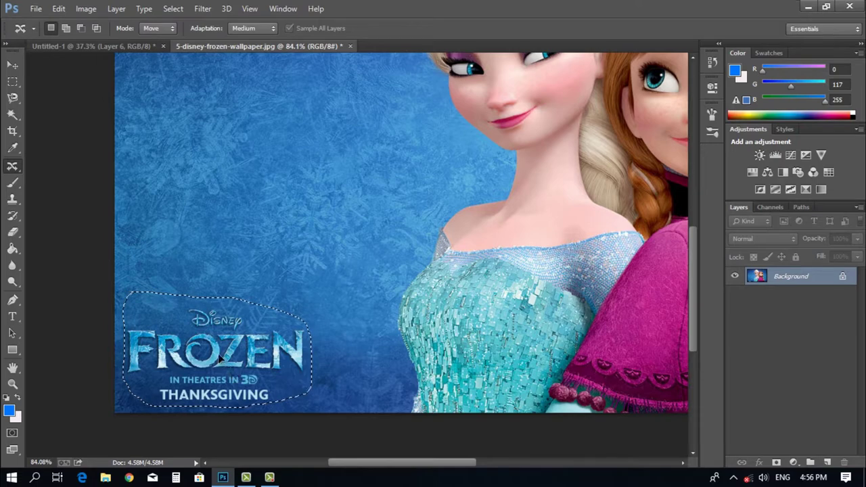
drag(219, 358, 227, 226)
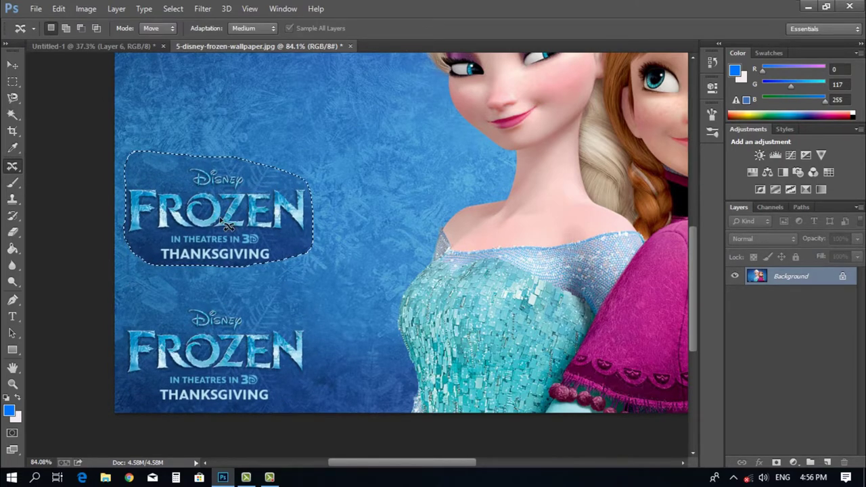
drag(227, 226, 291, 321)
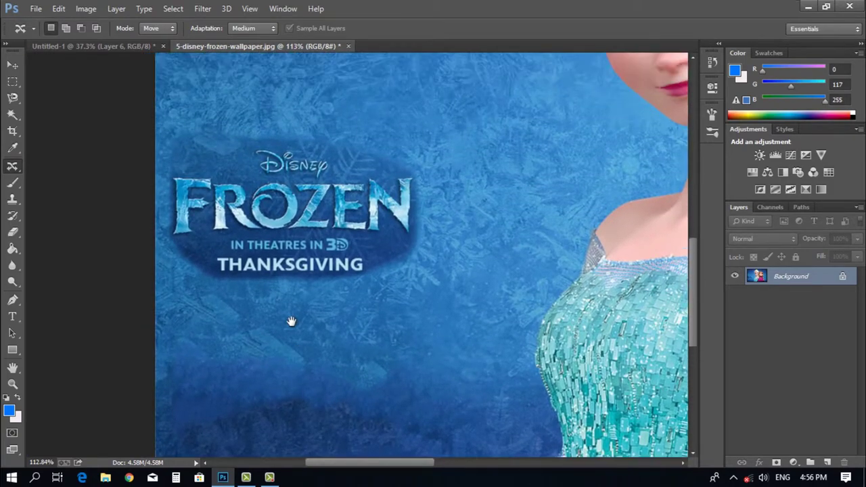
Step: Lasso Elsa's right eye and eyebrow, move them down onto her cheek, and deselect
key(ctrl+0)
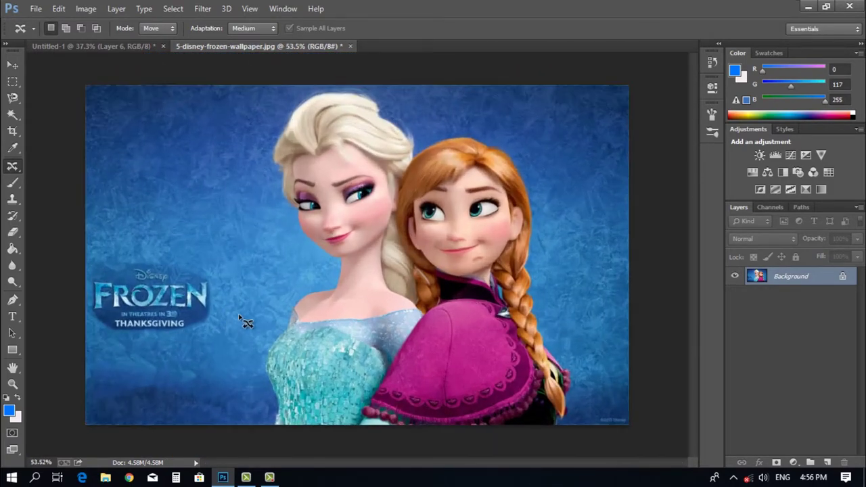
scroll(264, 311, up, 1)
scroll(476, 227, up, 5)
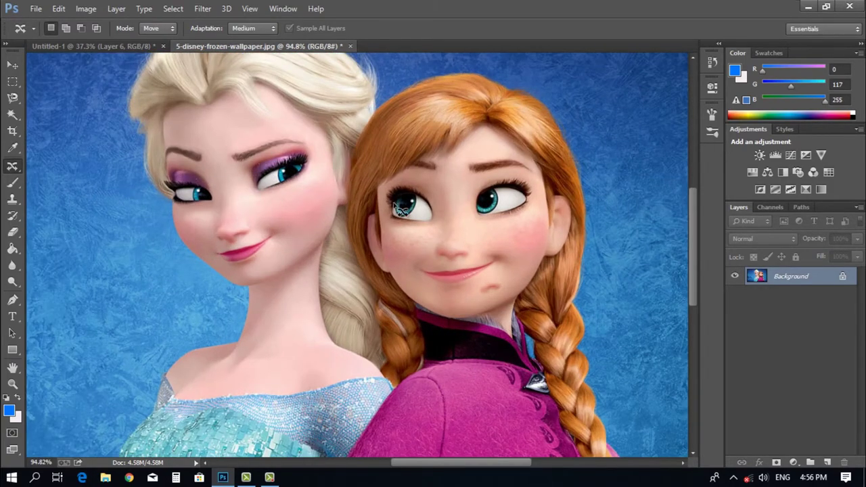
scroll(243, 194, up, 6)
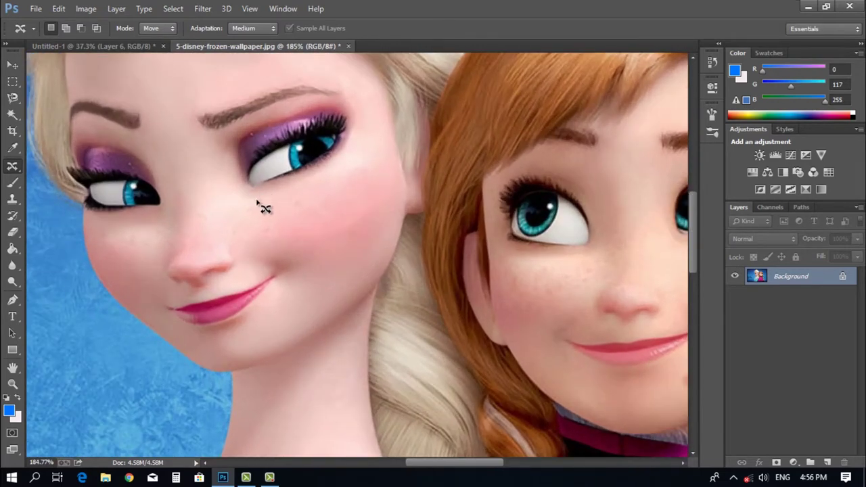
mouse_move(257, 202)
mouse_down()
mouse_move(232, 189)
mouse_move(200, 146)
mouse_move(187, 108)
mouse_move(297, 74)
mouse_move(353, 81)
mouse_move(368, 124)
mouse_move(352, 160)
mouse_move(297, 196)
mouse_move(267, 202)
mouse_up()
drag(304, 135, 332, 233)
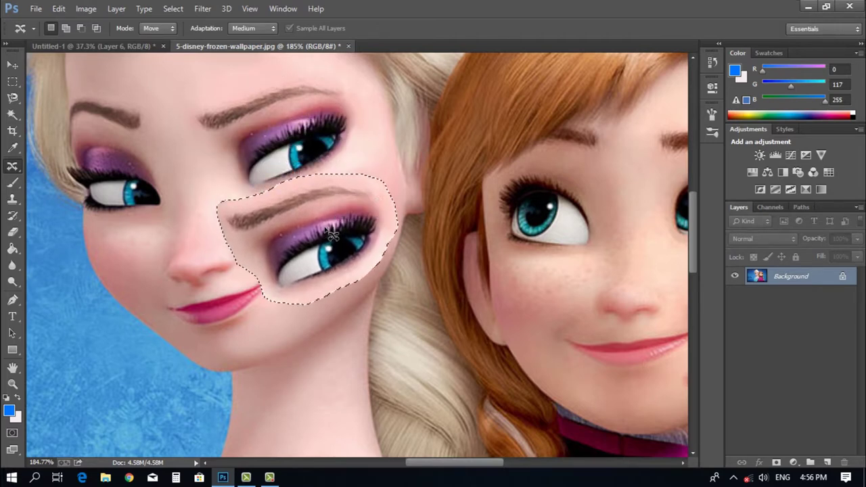
scroll(301, 250, down, 3)
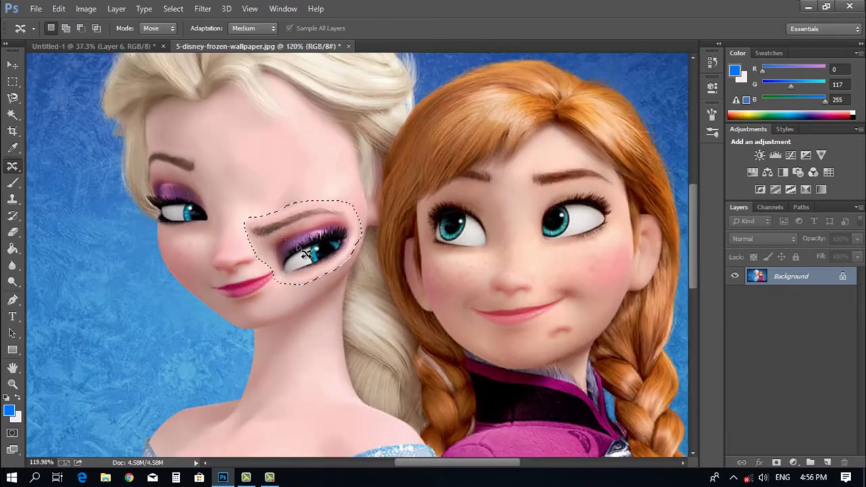
key(ctrl+d)
scroll(319, 250, down, 3)
scroll(441, 180, up, 3)
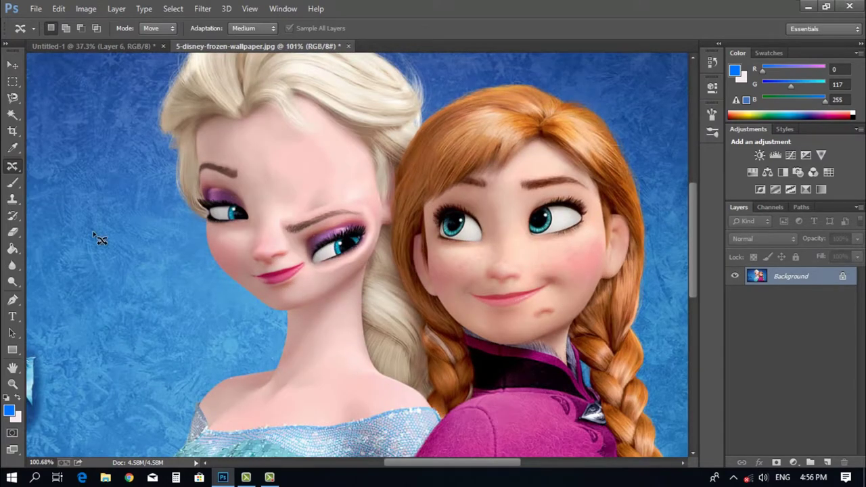
scroll(100, 239, down, 2)
Step: Switch to the Brush Tool and bring the Untitled-1 collage to the front
key(b)
click(80, 46)
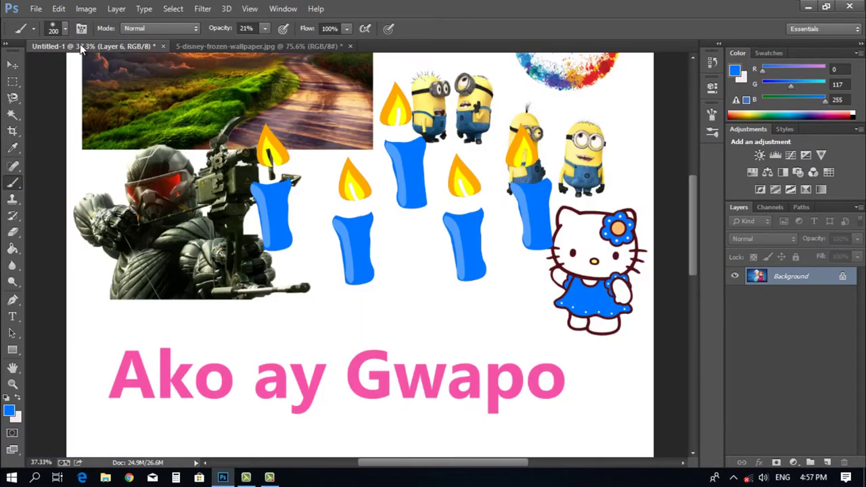
right_click(17, 184)
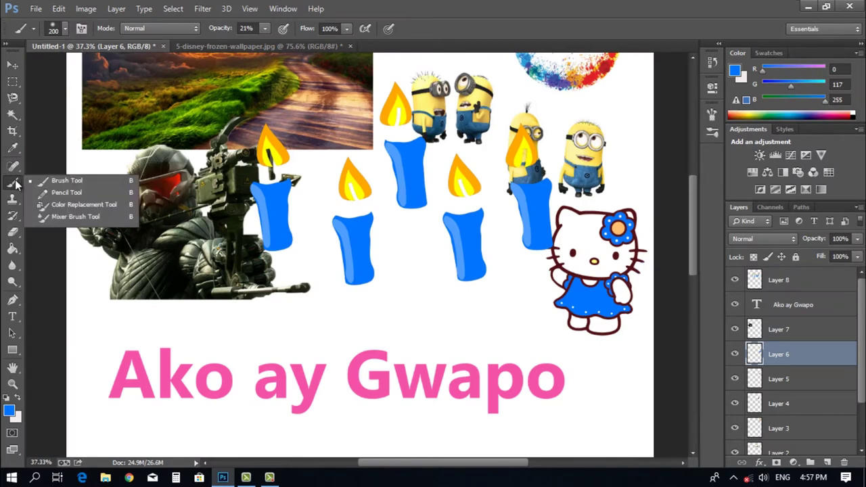
scroll(350, 305, down, 3)
scroll(257, 297, up, 4)
scroll(257, 296, down, 2)
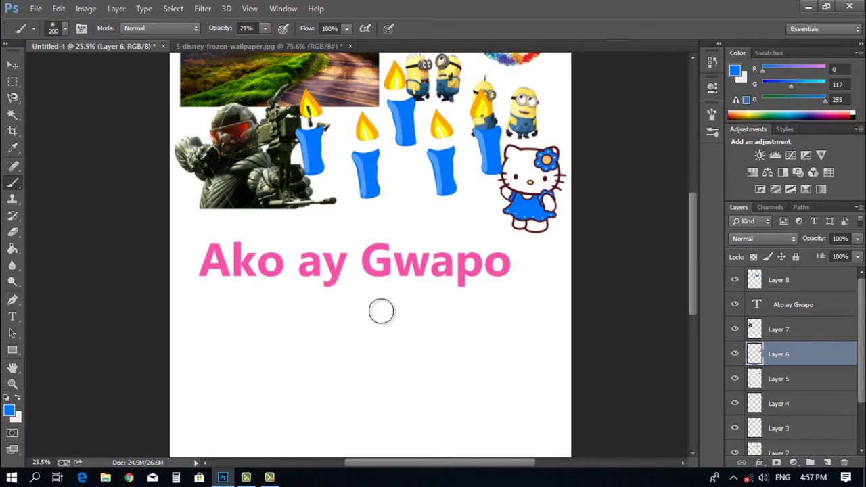
scroll(290, 329, up, 1)
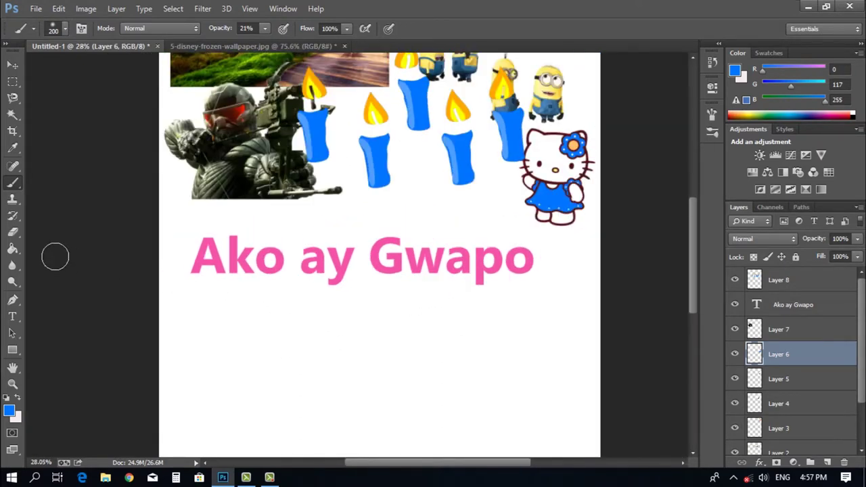
Step: Choose a soft round brush tip with 0% hardness and set opacity to 100%
click(66, 30)
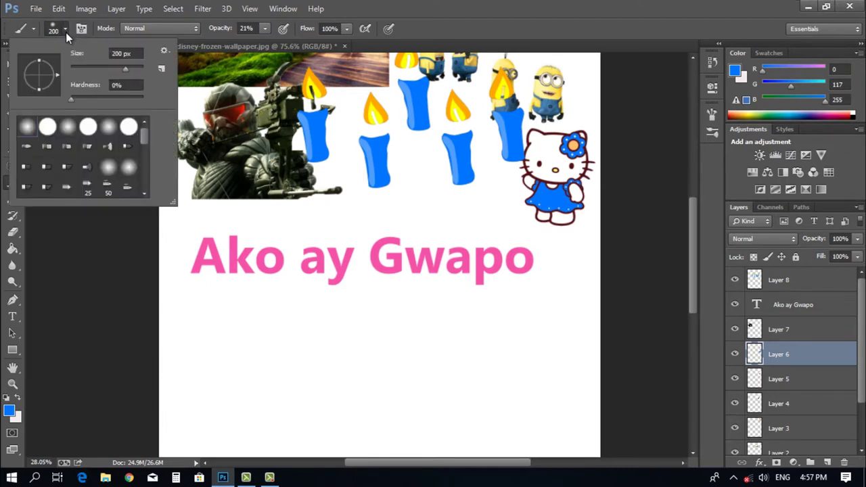
click(67, 130)
drag(144, 137, 144, 166)
click(88, 144)
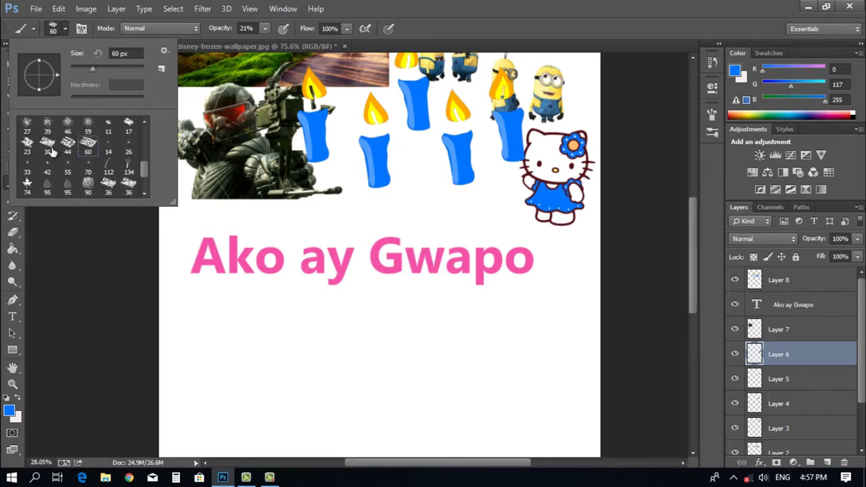
click(27, 145)
click(128, 166)
click(134, 180)
drag(144, 169, 149, 117)
click(109, 127)
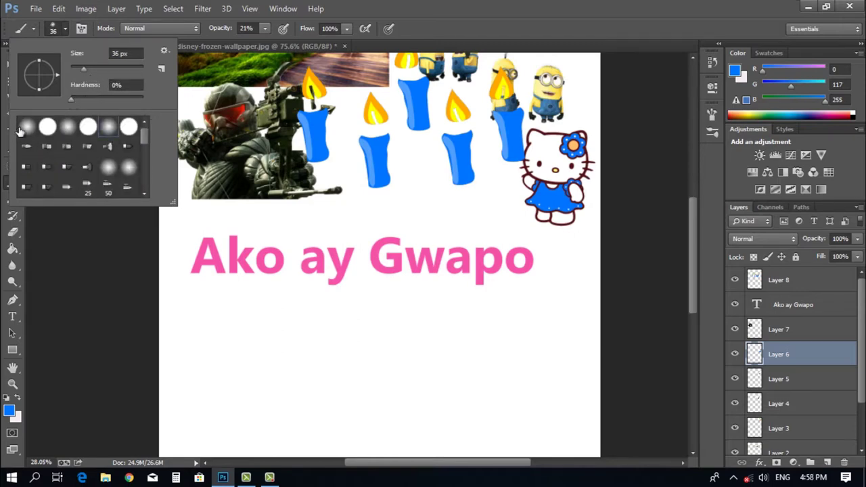
click(265, 29)
key(0)
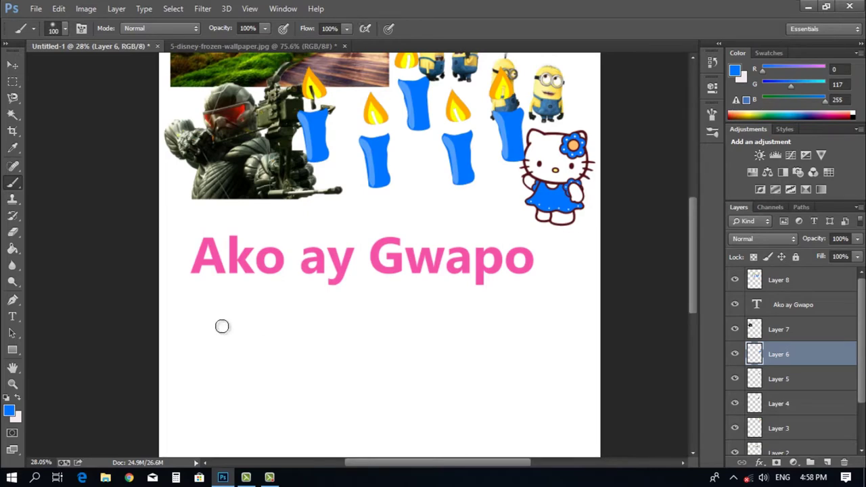
Step: Paint a soft 150 px blue zig-zag and a hard-edged blue stroke below the text
key(bracketright)
key(bracketright)
key(bracketright)
key(bracketright)
key(bracketright)
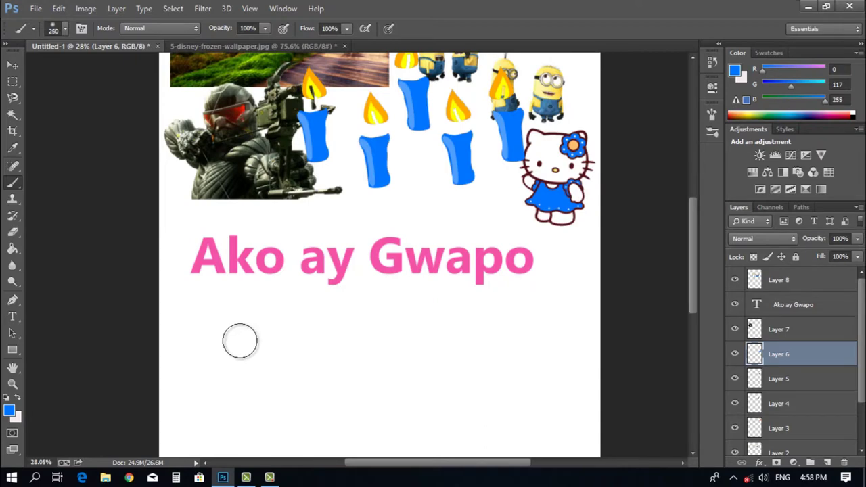
key(bracketleft)
key(bracketleft)
key(bracketleft)
click(222, 343)
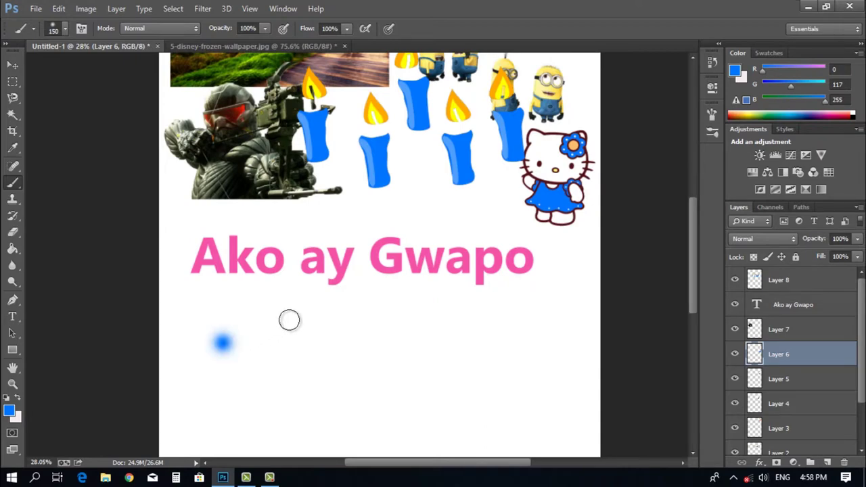
mouse_move(289, 320)
mouse_down()
mouse_move(290, 368)
mouse_move(388, 325)
mouse_up()
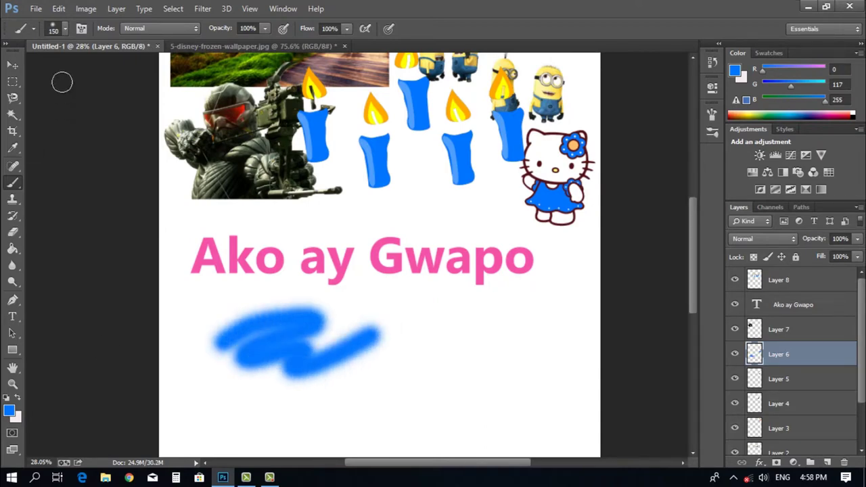
click(65, 28)
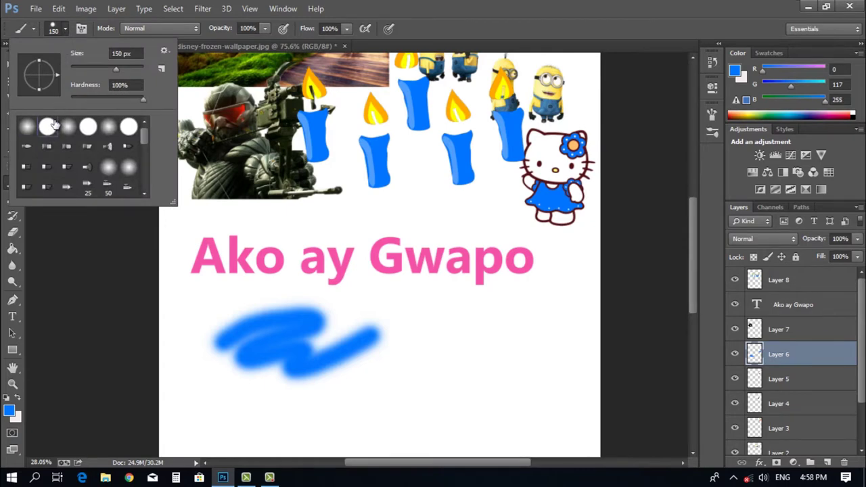
click(376, 360)
mouse_move(362, 371)
mouse_down()
mouse_move(444, 327)
mouse_move(446, 360)
mouse_move(523, 347)
mouse_up()
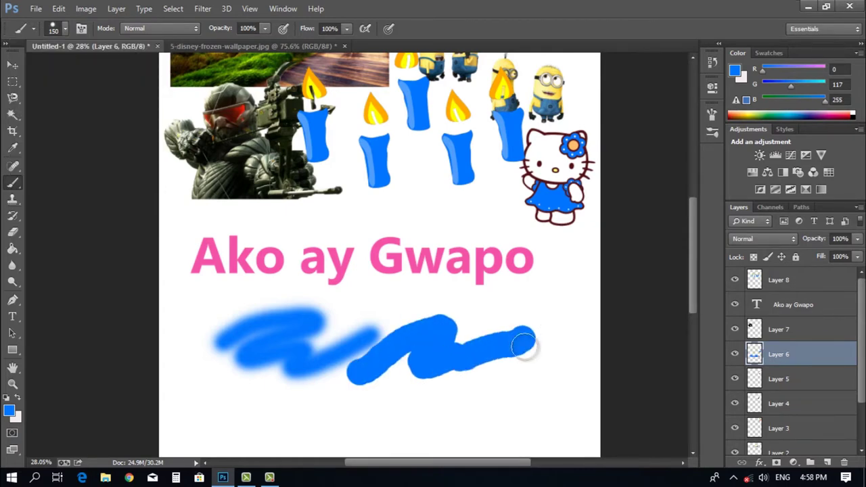
Step: Paint a blobby blue stroke with Shape Dynamics and Scattering, then turn both off
click(81, 30)
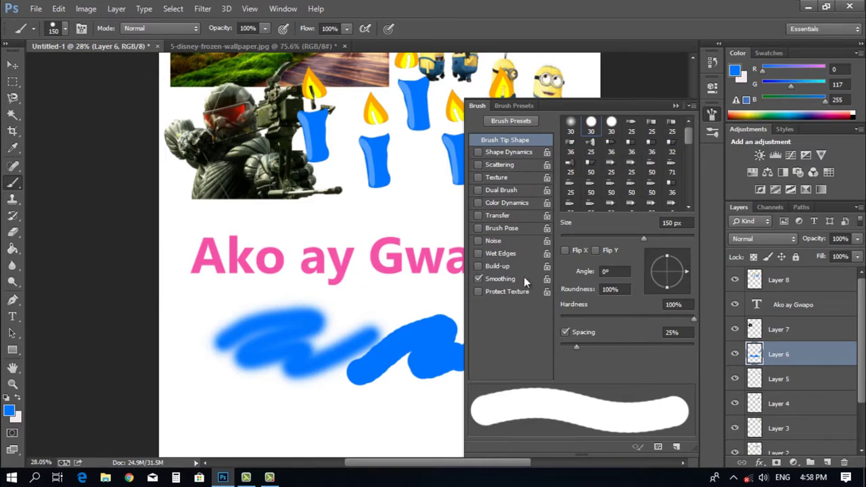
click(509, 153)
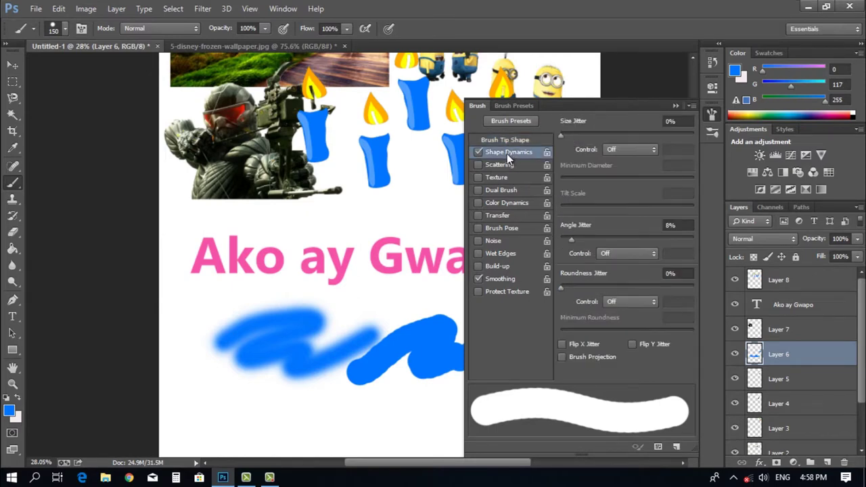
click(501, 165)
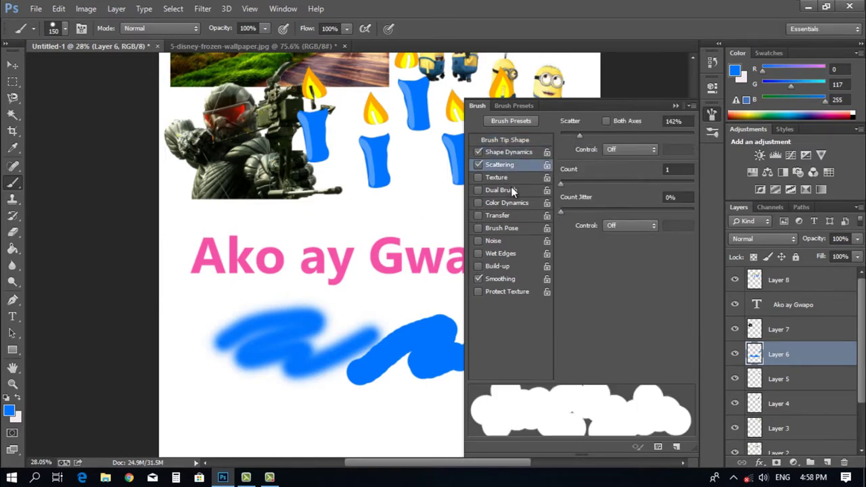
click(504, 152)
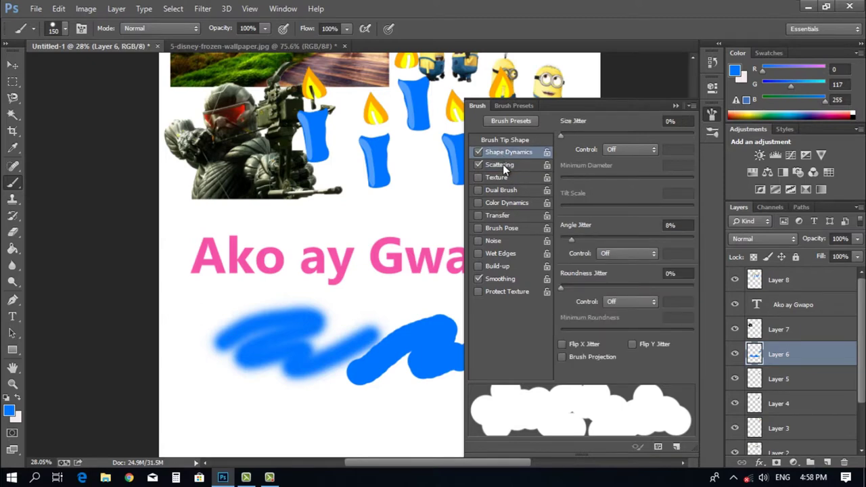
mouse_move(406, 305)
mouse_down()
mouse_move(419, 298)
mouse_move(356, 408)
mouse_move(248, 355)
mouse_move(243, 364)
mouse_up()
click(479, 151)
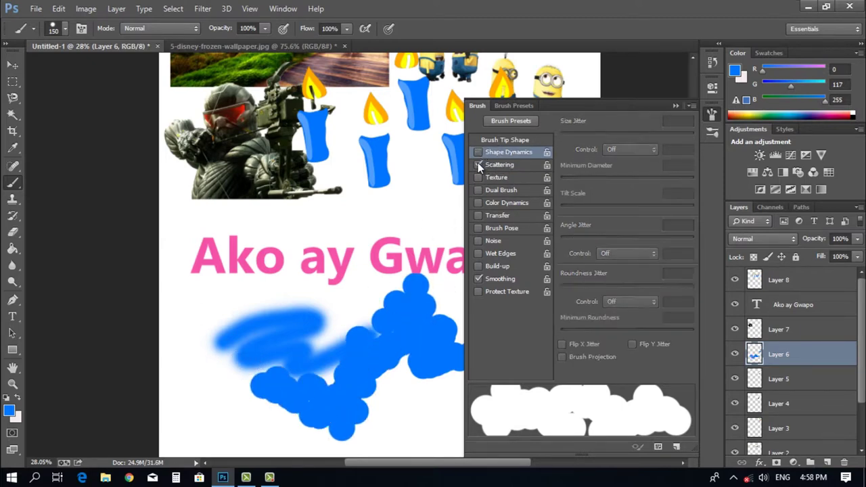
click(479, 164)
click(676, 107)
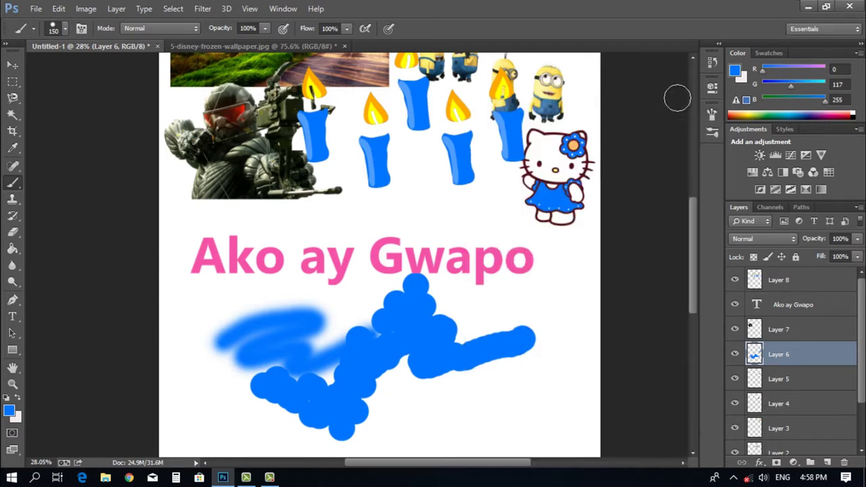
Step: Set the foreground colour to a pink shade in the Color Picker
click(9, 411)
drag(667, 192, 628, 234)
click(697, 202)
drag(697, 227, 697, 273)
click(695, 222)
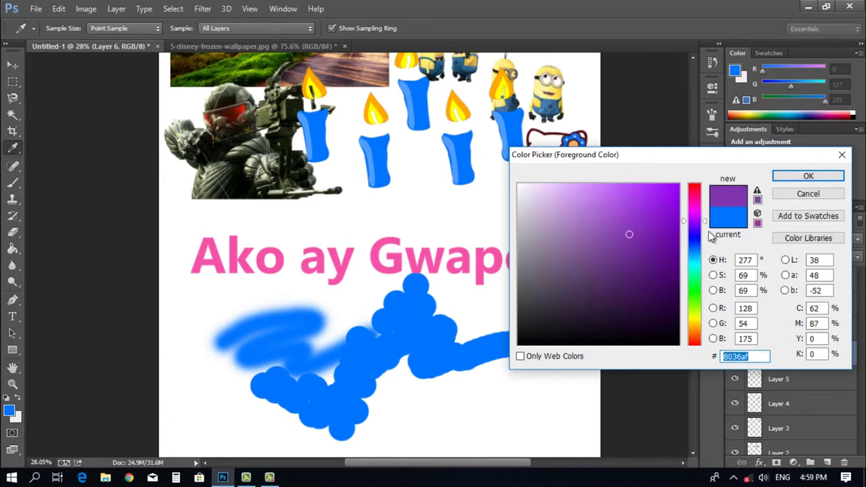
click(697, 242)
click(697, 194)
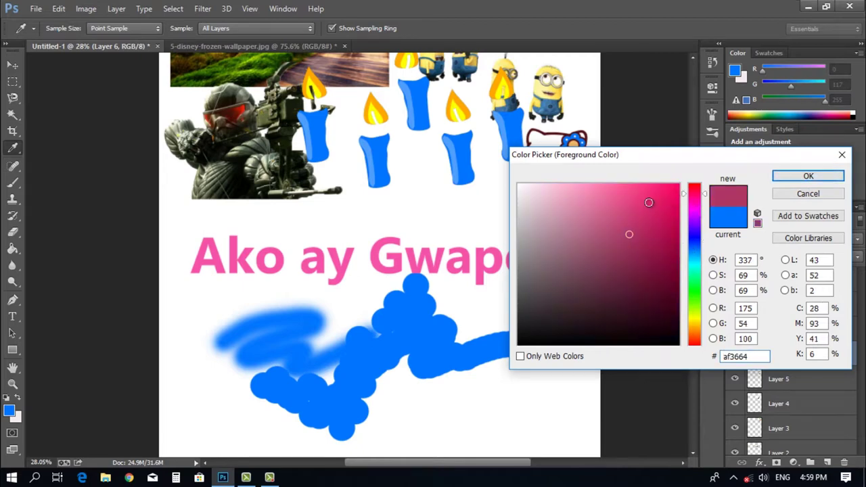
click(648, 203)
click(808, 175)
Step: Paint a pink loop over the right part of the blue strokes with the Brush
key(b)
drag(489, 374, 433, 372)
drag(458, 345, 415, 352)
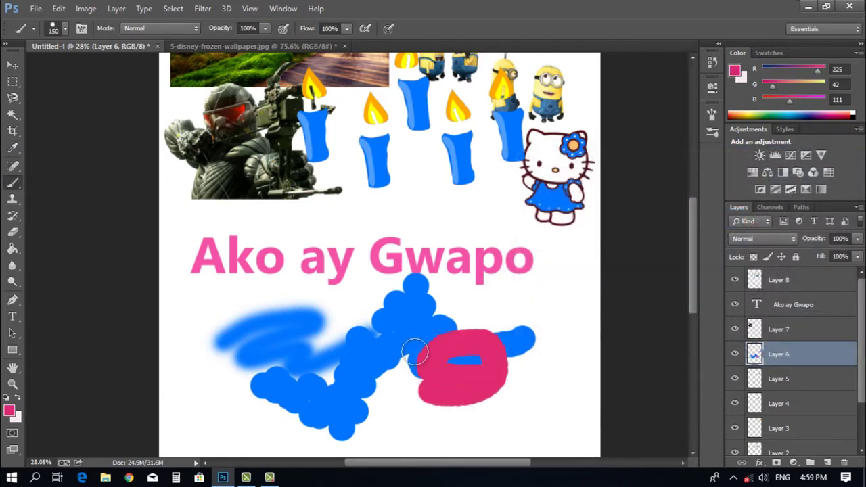
Step: Select the Clone Stamp tool and bring up the 5-disney-frozen-wallpaper.jpg image
click(13, 65)
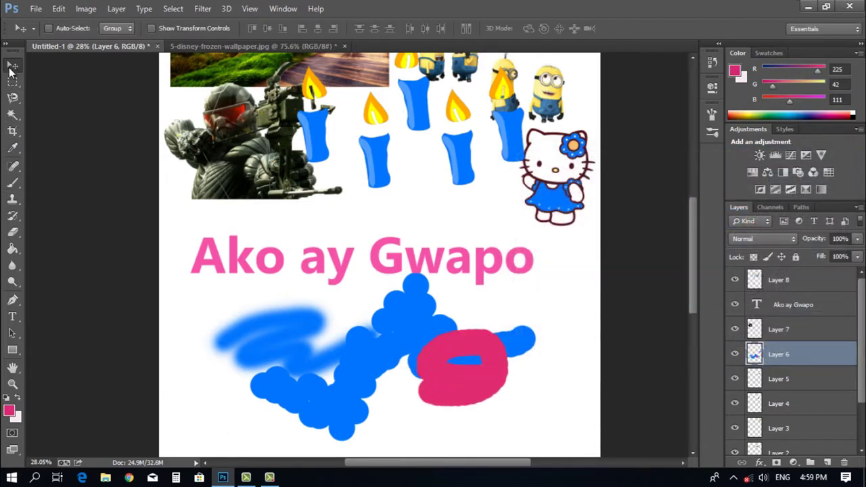
click(13, 185)
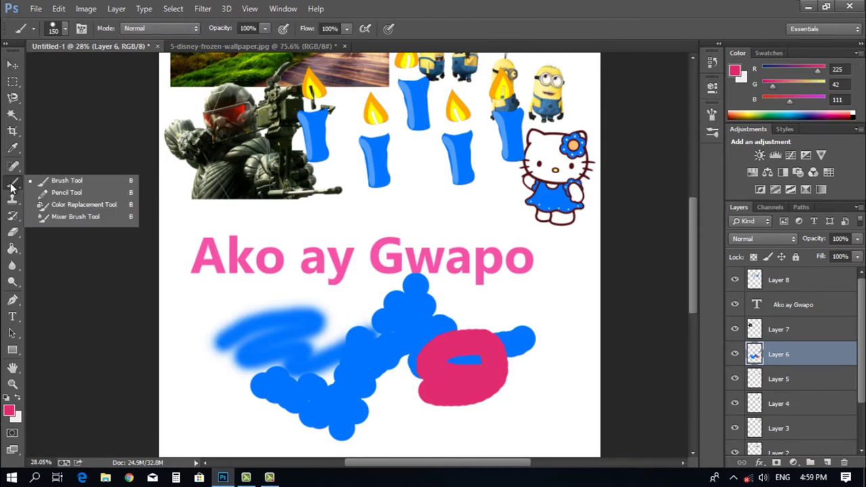
click(12, 65)
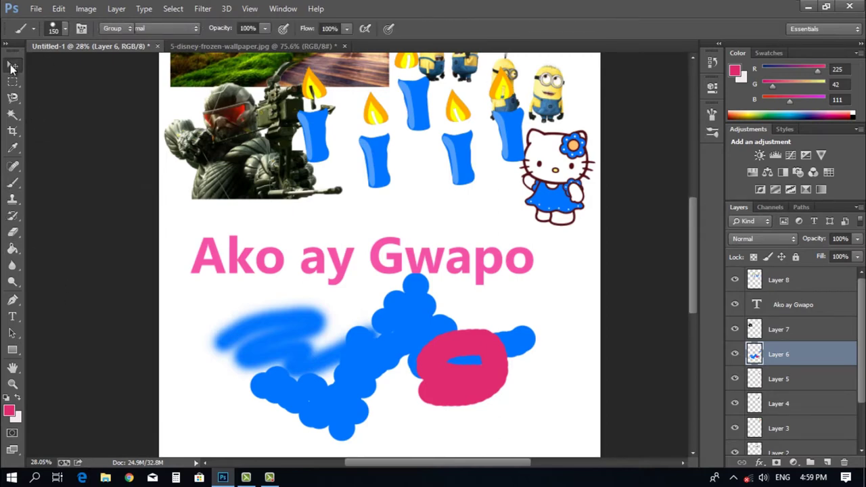
click(13, 201)
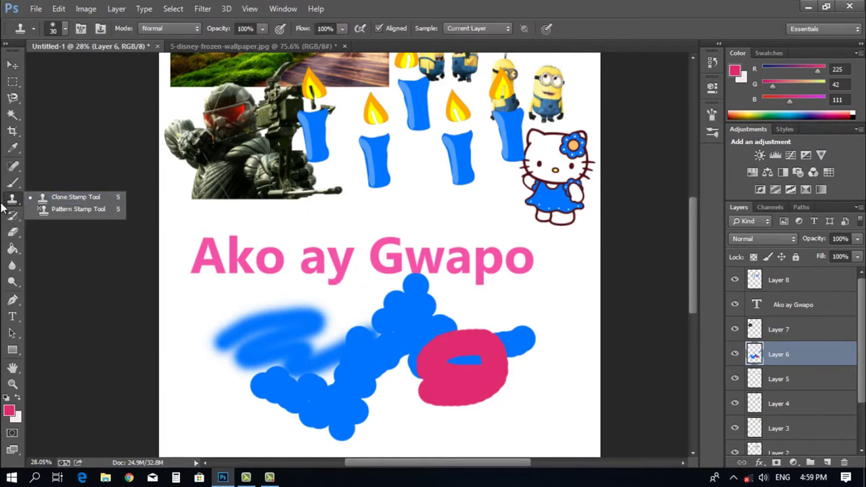
click(221, 46)
Step: Zoom into Anna's cape and frame its scalloped trim
scroll(349, 321, down, 1)
scroll(349, 321, up, 3)
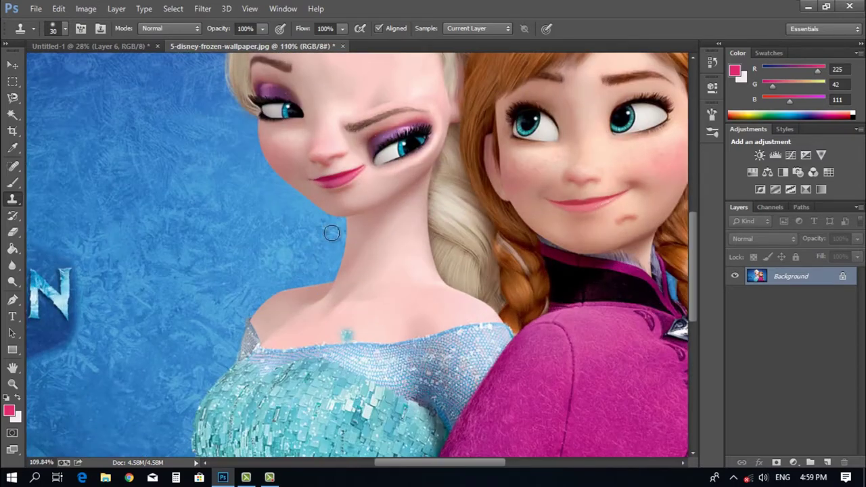
scroll(413, 278, down, 1)
drag(449, 314, 371, 251)
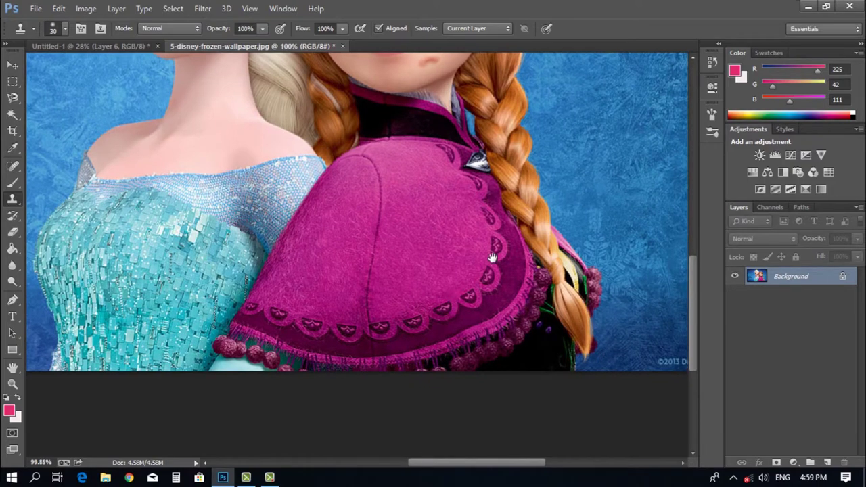
scroll(497, 248, up, 3)
mouse_move(497, 300)
mouse_down()
mouse_move(494, 282)
mouse_move(511, 299)
mouse_up()
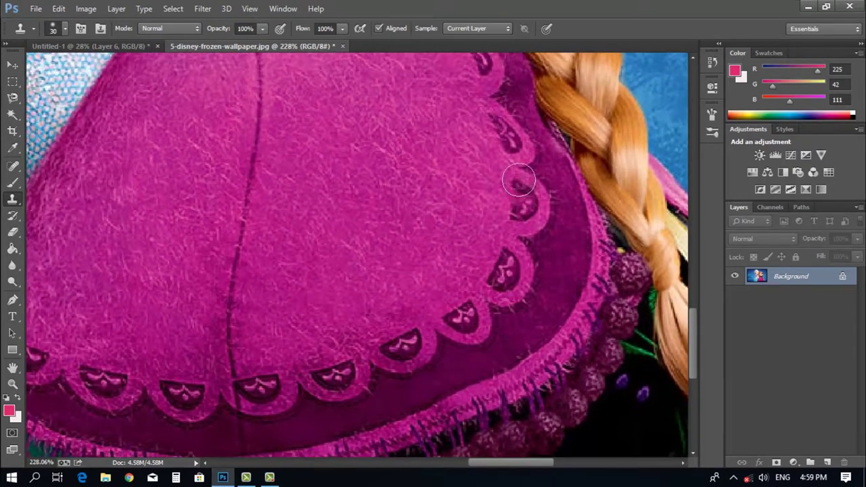
drag(445, 246, 452, 266)
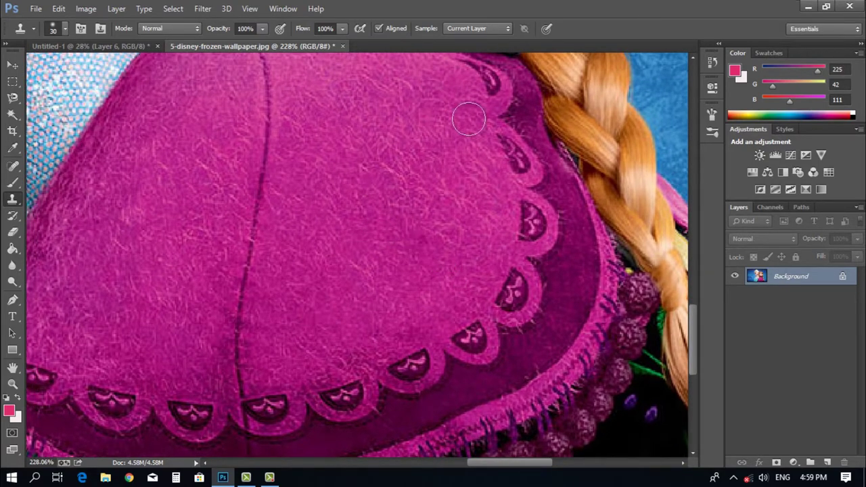
drag(447, 230, 442, 194)
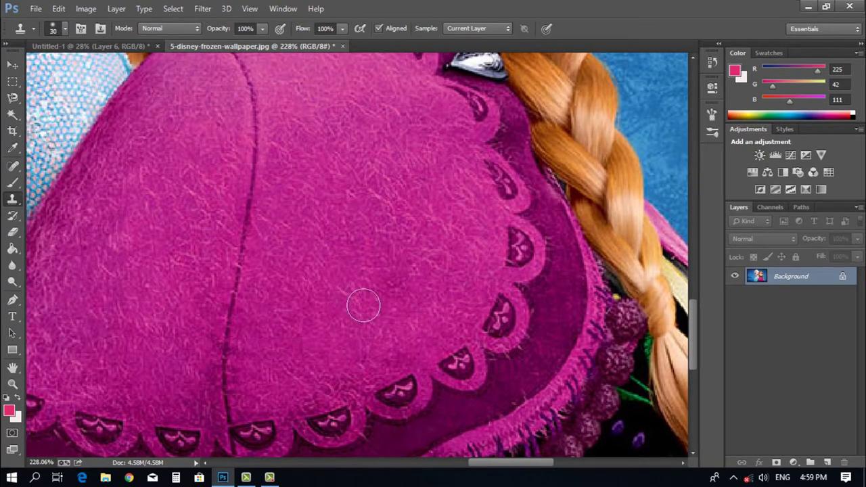
drag(464, 239, 447, 212)
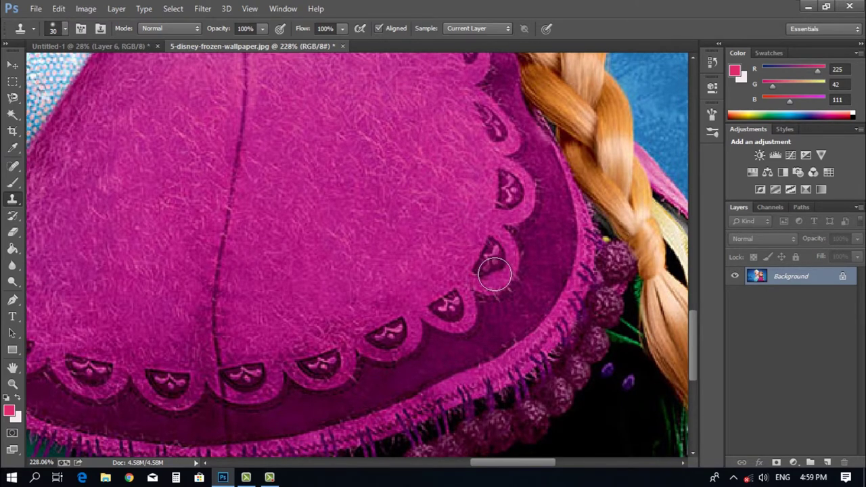
Step: Sample the scalloped trim with a 60 px clone brush and clone a curved scallop row leftward
key(alt)
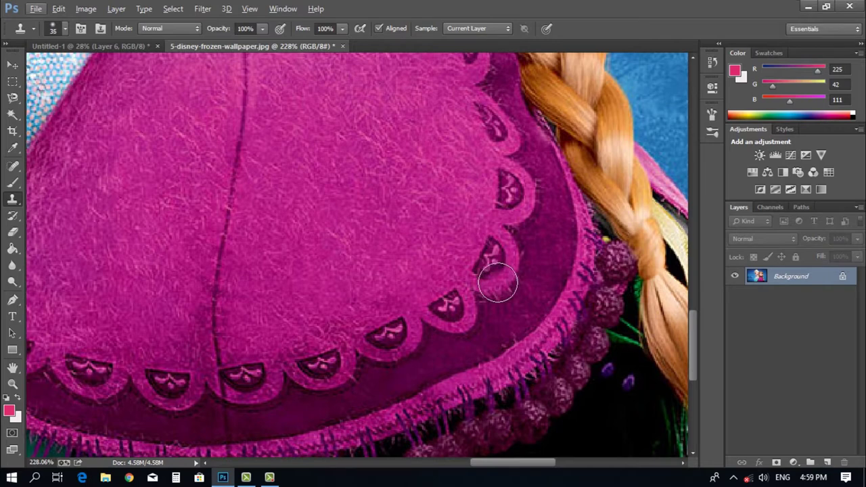
key(bracketright)
key(bracketright)
key(bracketright)
key(bracketright)
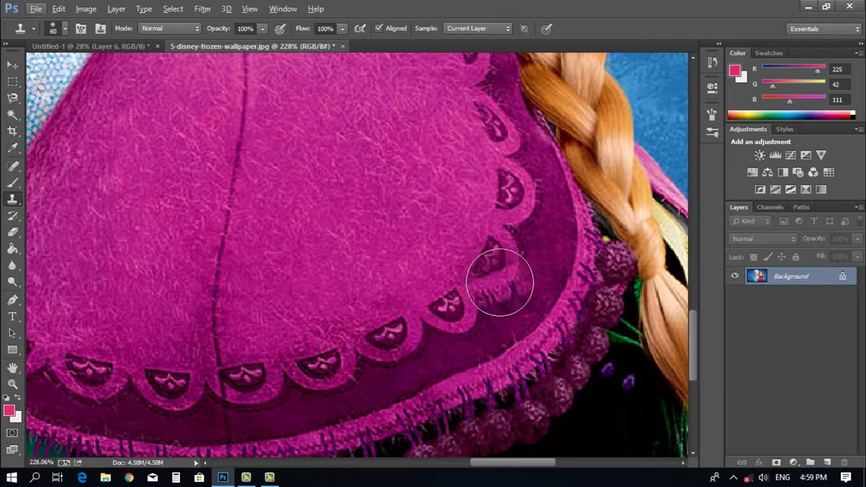
alt+click(497, 283)
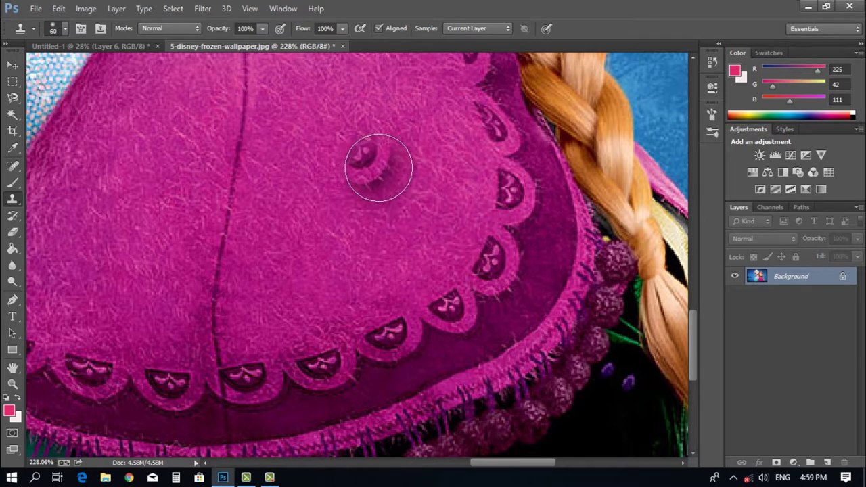
mouse_move(377, 169)
mouse_down()
mouse_move(225, 264)
mouse_move(421, 102)
mouse_move(411, 137)
mouse_move(374, 196)
mouse_move(413, 188)
mouse_move(451, 127)
mouse_move(389, 225)
mouse_move(303, 267)
mouse_move(245, 301)
mouse_up()
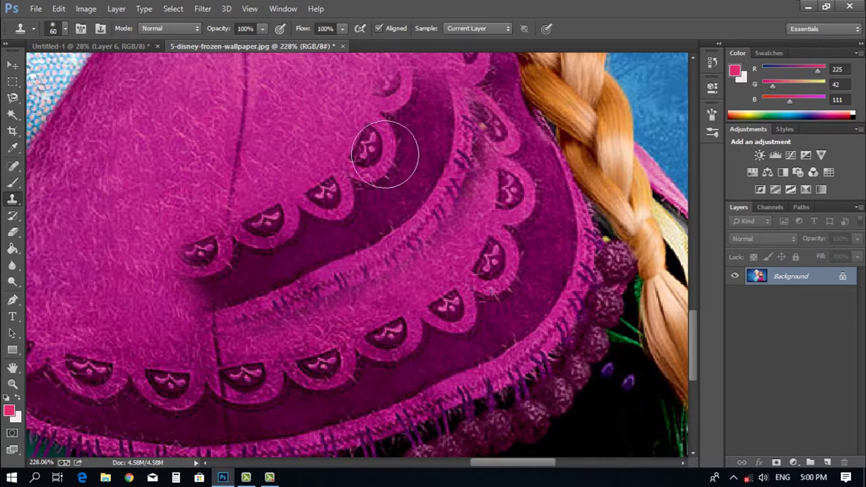
mouse_move(248, 233)
mouse_down()
mouse_move(197, 248)
mouse_move(190, 263)
mouse_move(224, 256)
mouse_move(302, 213)
mouse_move(152, 260)
mouse_move(100, 264)
mouse_up()
Step: Clone the dark band near the top of the cape
scroll(406, 228, down, 4)
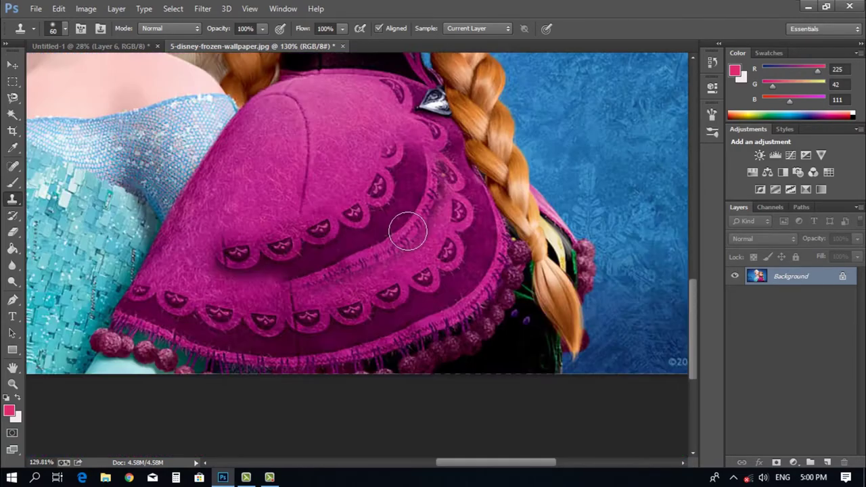
scroll(406, 203, up, 2)
scroll(391, 187, up, 1)
mouse_move(358, 144)
mouse_down()
mouse_move(350, 161)
mouse_move(265, 194)
mouse_move(309, 145)
mouse_move(310, 198)
mouse_move(261, 203)
mouse_move(348, 203)
mouse_up()
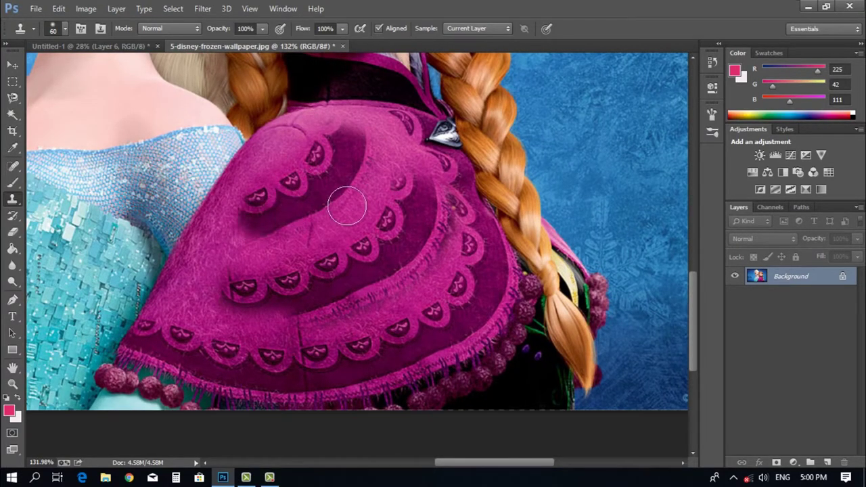
scroll(347, 203, down, 5)
scroll(463, 320, up, 5)
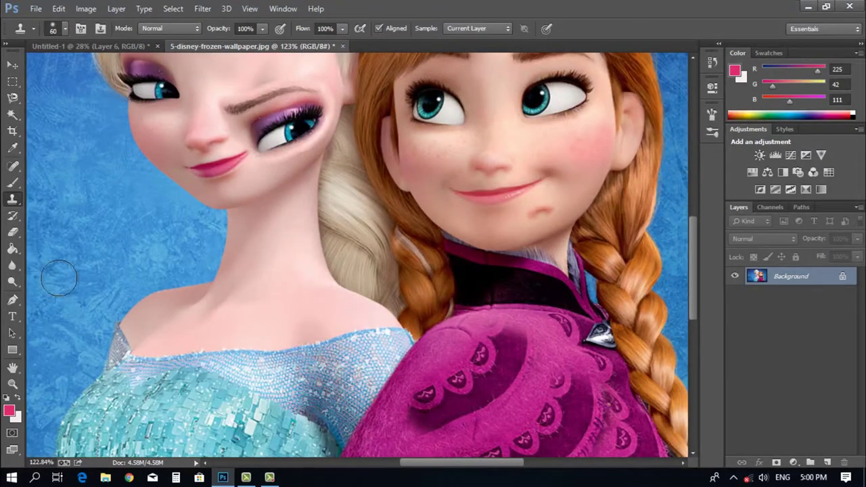
Step: Select the Eraser tool and zoom out to view the whole wallpaper
click(11, 218)
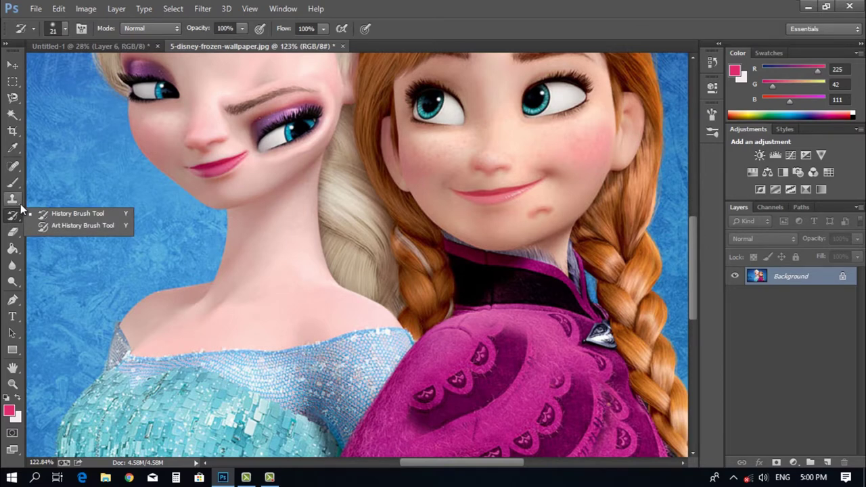
click(15, 234)
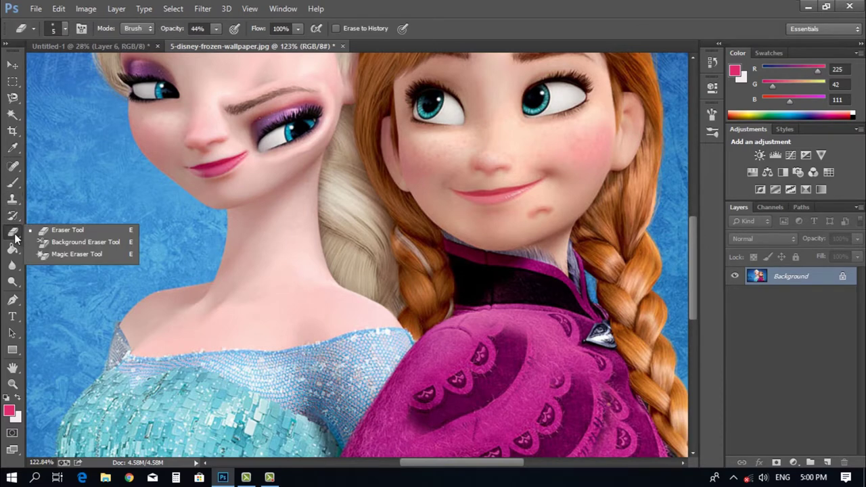
click(350, 8)
key(h)
drag(278, 277, 160, 268)
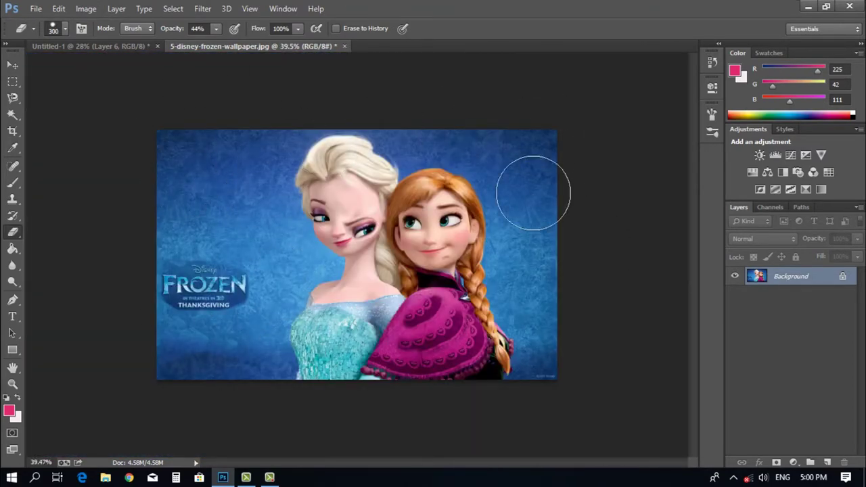
Step: Convert the locked Background into Layer 0 and choose a soft round eraser brush
double_click(843, 279)
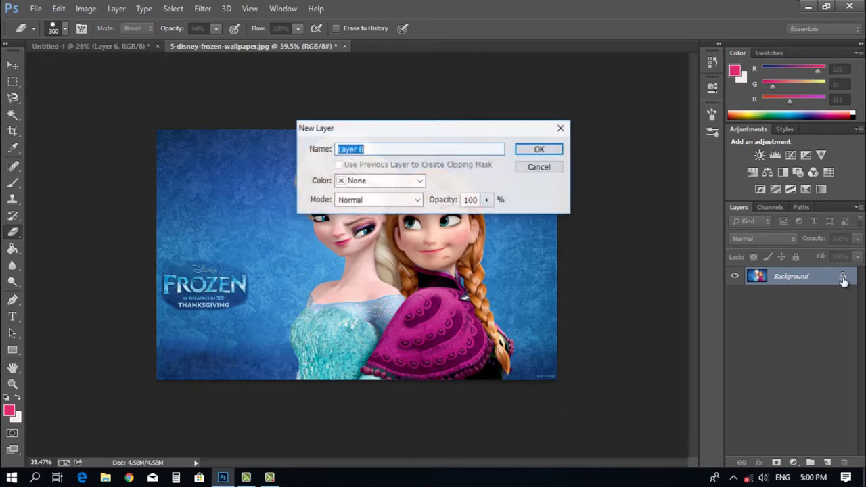
click(539, 150)
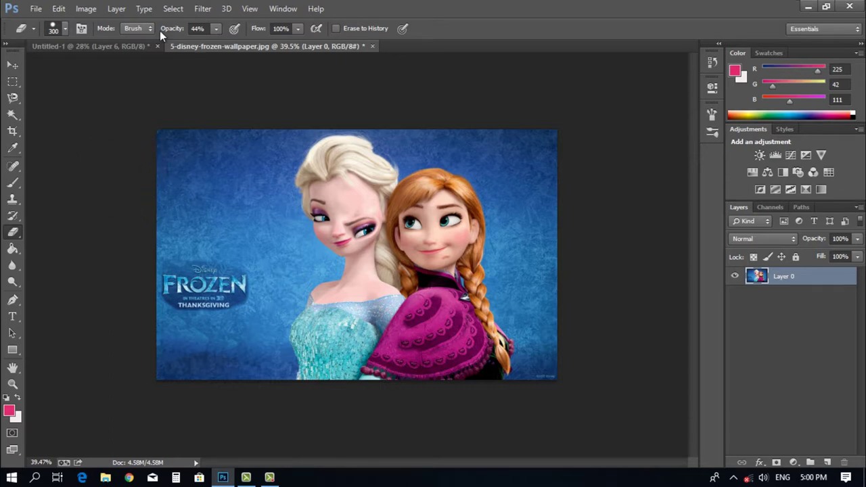
click(66, 30)
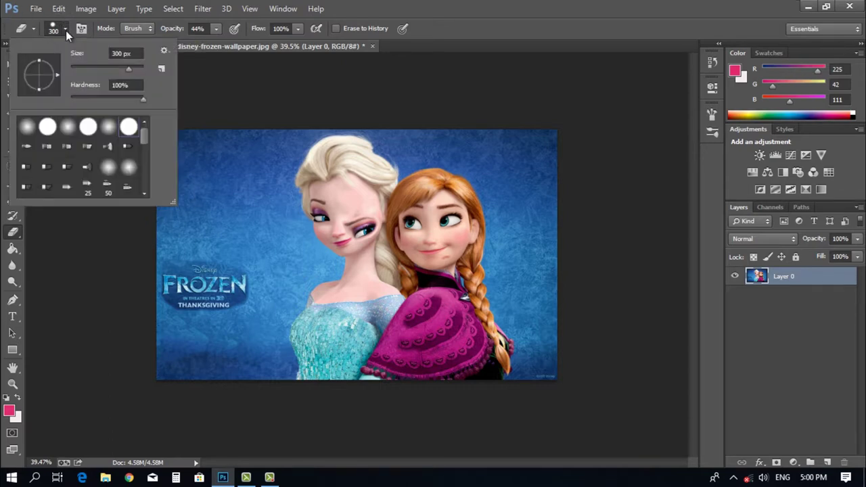
click(29, 134)
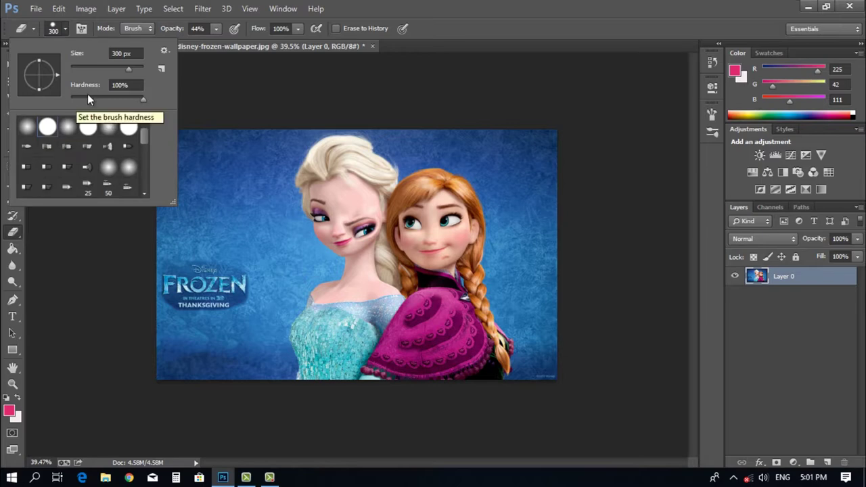
Step: Softly erase the wallpaper's left edge with a 0%-hardness brush, enlarging it to 700 px
click(327, 16)
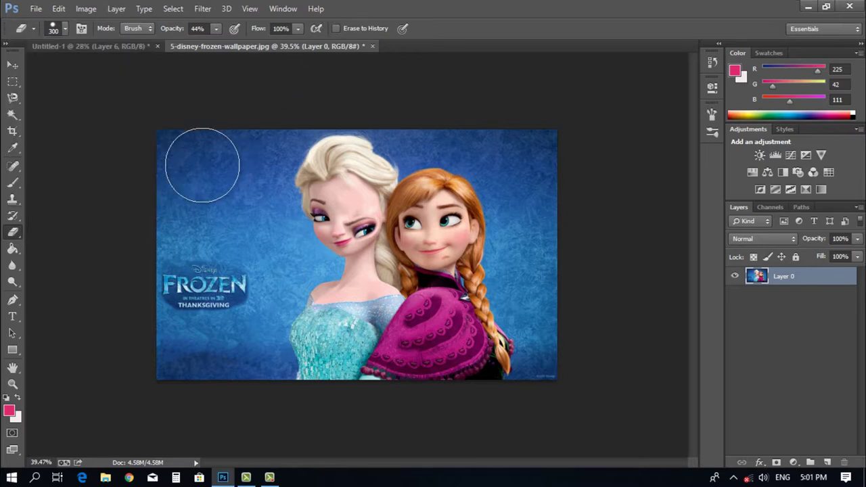
mouse_move(203, 164)
mouse_down()
mouse_move(169, 178)
mouse_move(203, 167)
mouse_move(175, 222)
mouse_move(145, 228)
mouse_up()
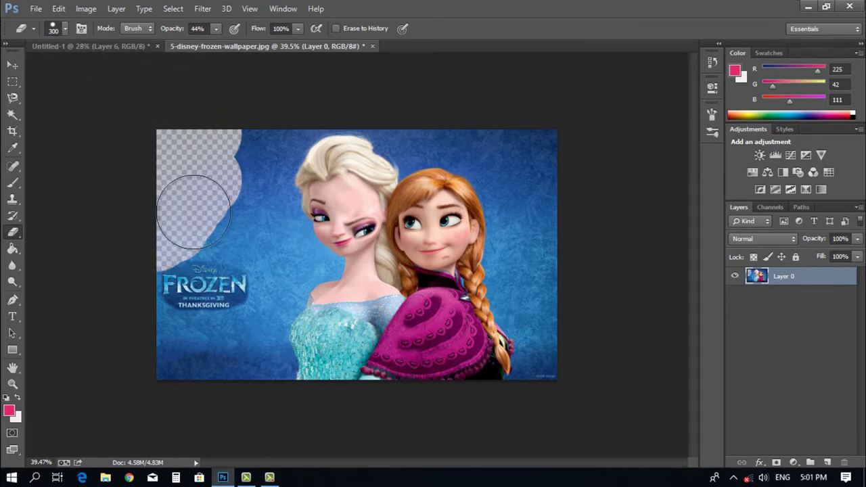
key(ctrl+z)
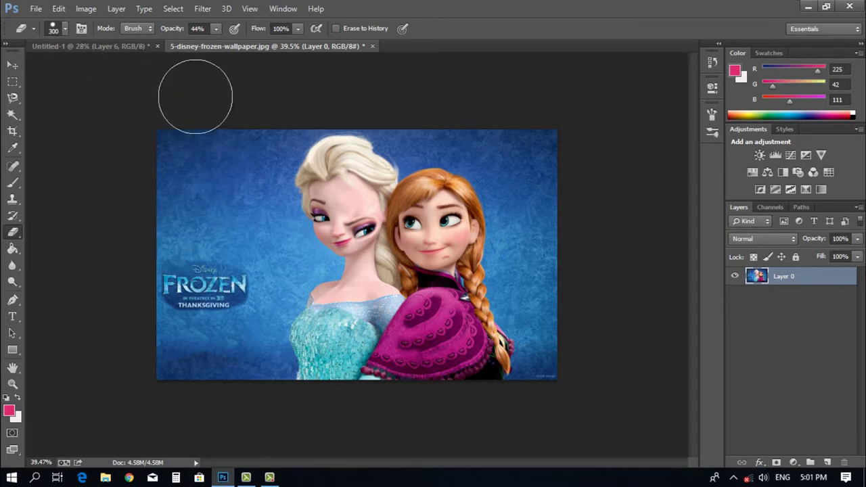
click(65, 29)
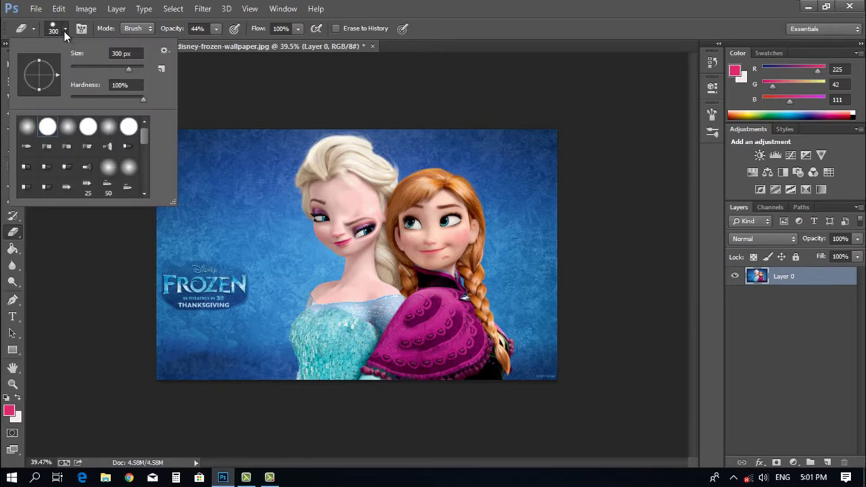
click(319, 440)
mouse_move(170, 135)
mouse_down()
mouse_move(172, 214)
mouse_move(203, 155)
mouse_move(191, 284)
mouse_move(226, 151)
mouse_move(195, 184)
mouse_move(173, 338)
mouse_move(201, 265)
mouse_move(201, 280)
mouse_move(190, 303)
mouse_move(222, 145)
mouse_move(168, 381)
mouse_move(178, 379)
mouse_move(174, 363)
mouse_up()
key(bracketright)
key(bracketright)
key(bracketright)
key(bracketright)
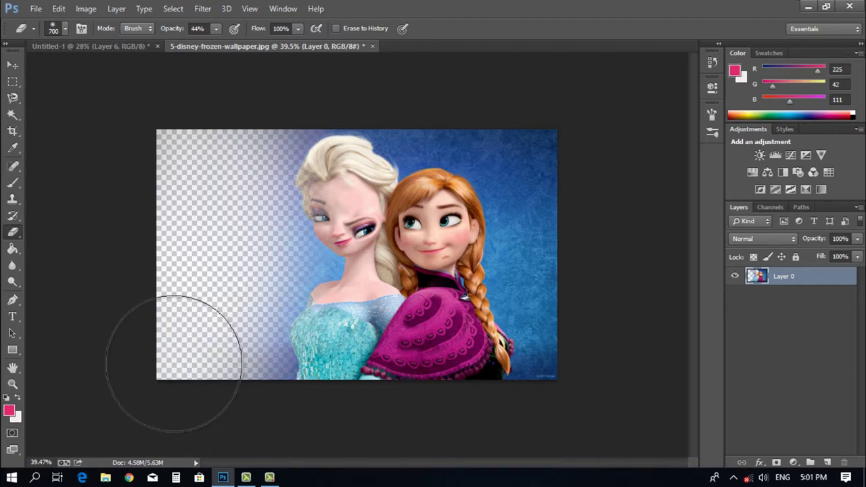
Step: Move the faded wallpaper into the collage's bottom right as Layer 9
key(v)
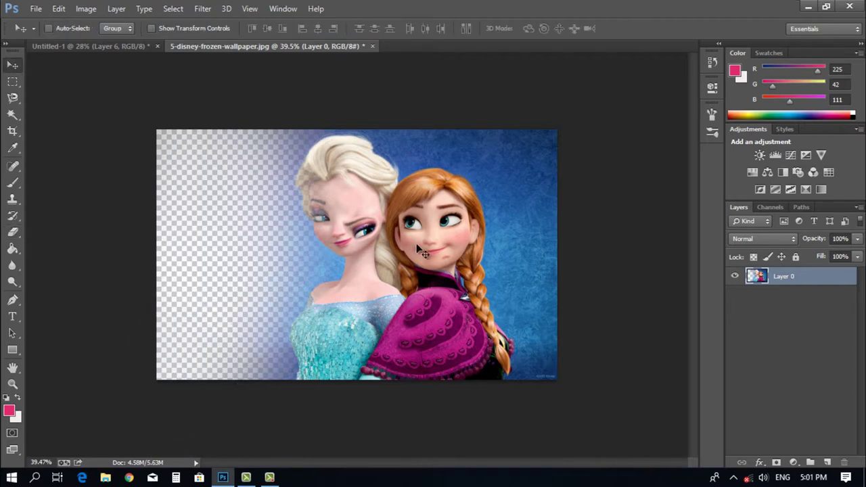
drag(423, 251, 479, 384)
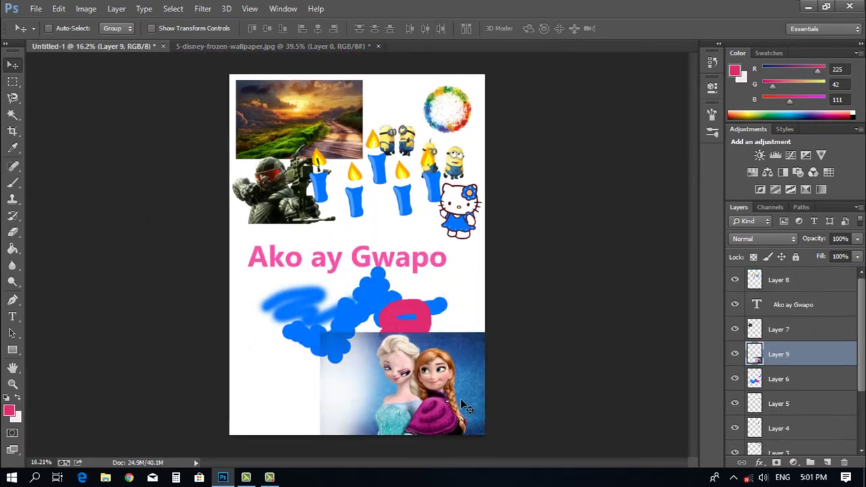
scroll(466, 406, down, 2)
scroll(440, 391, up, 4)
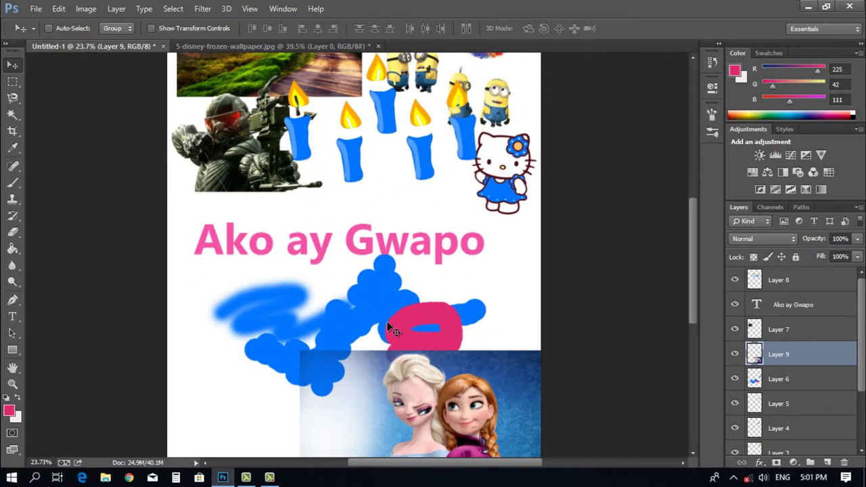
scroll(389, 327, up, 3)
scroll(393, 324, down, 5)
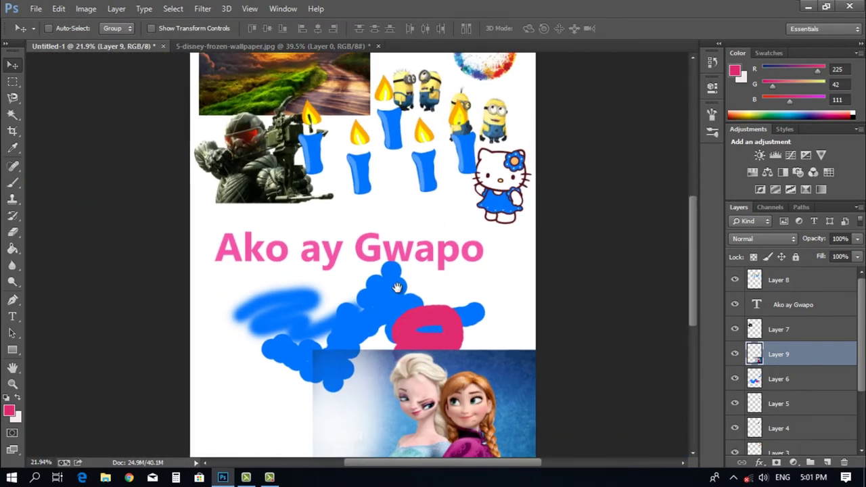
scroll(397, 288, down, 3)
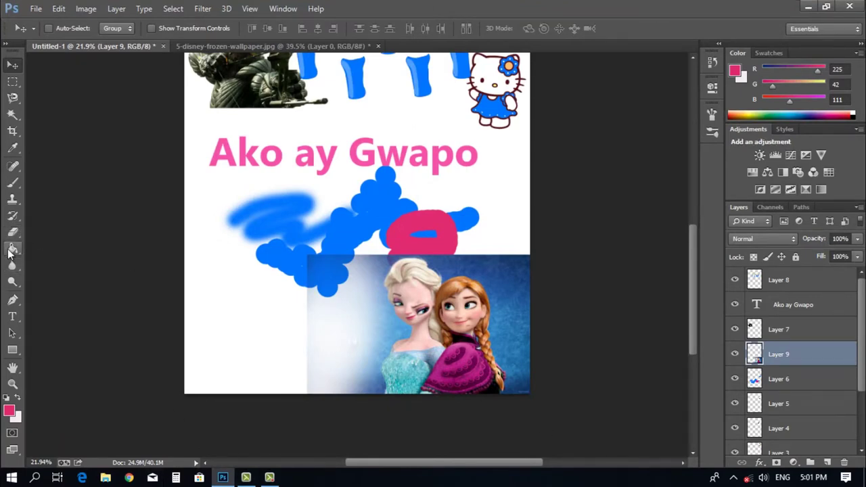
Step: Try a pink-to-white diagonal gradient on Layer 9, then undo it
click(11, 252)
click(44, 248)
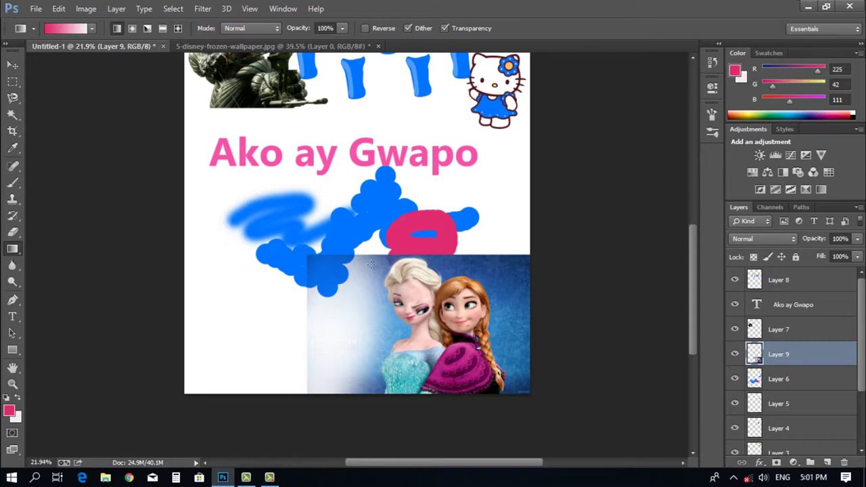
drag(210, 359, 464, 127)
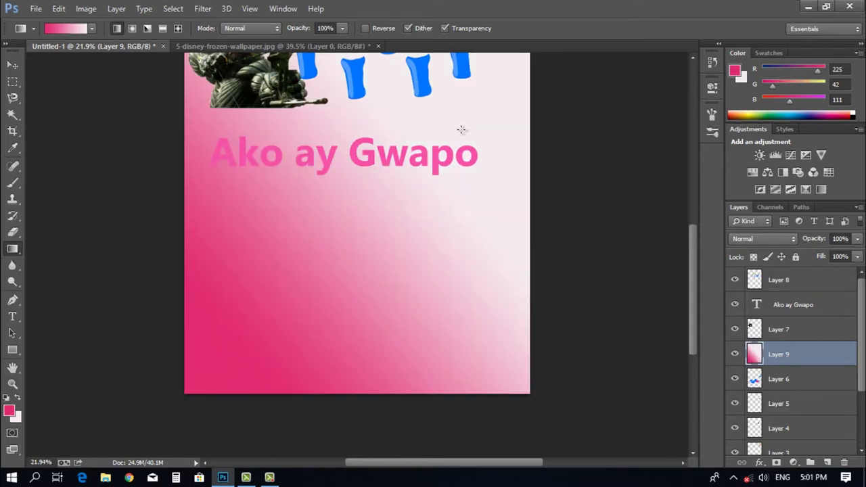
scroll(360, 237, down, 4)
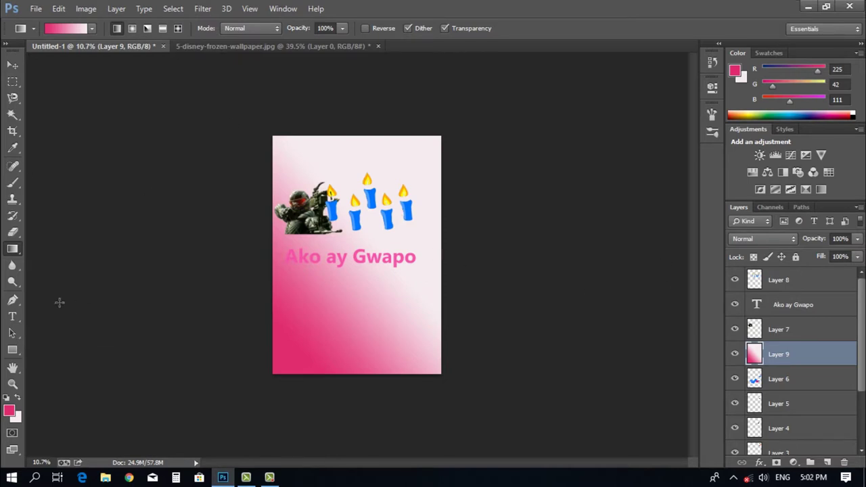
key(ctrl+z)
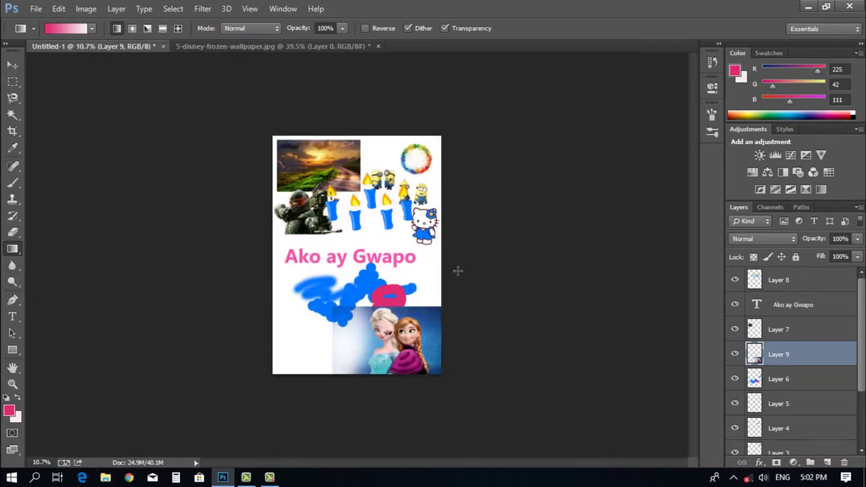
key(alt+period)
Step: Select Layer 9 and zoom the view onto Anna's face
click(13, 265)
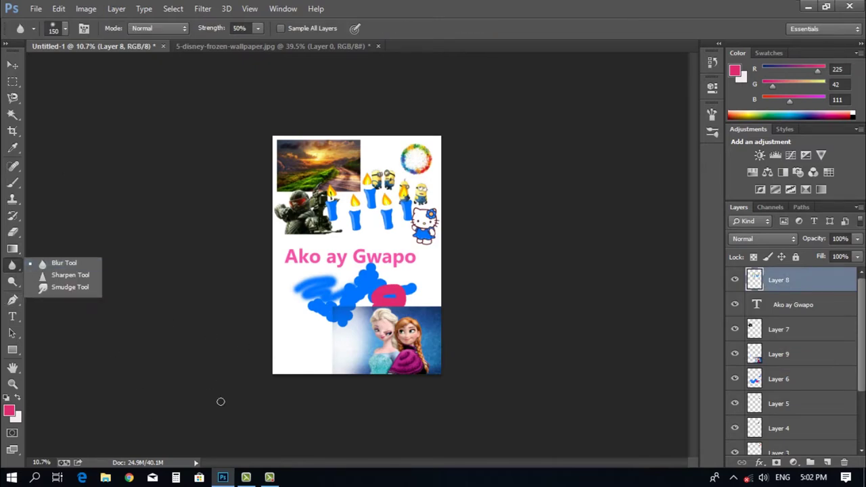
click(219, 201)
scroll(347, 222, up, 6)
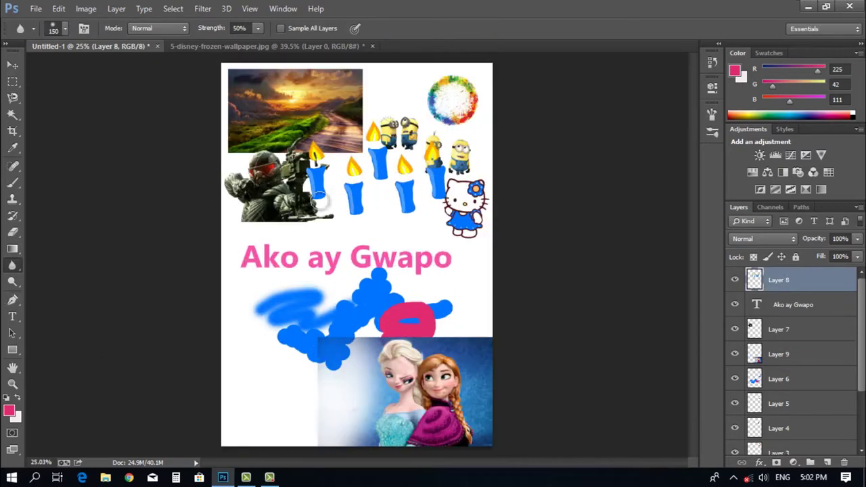
scroll(315, 265, down, 5)
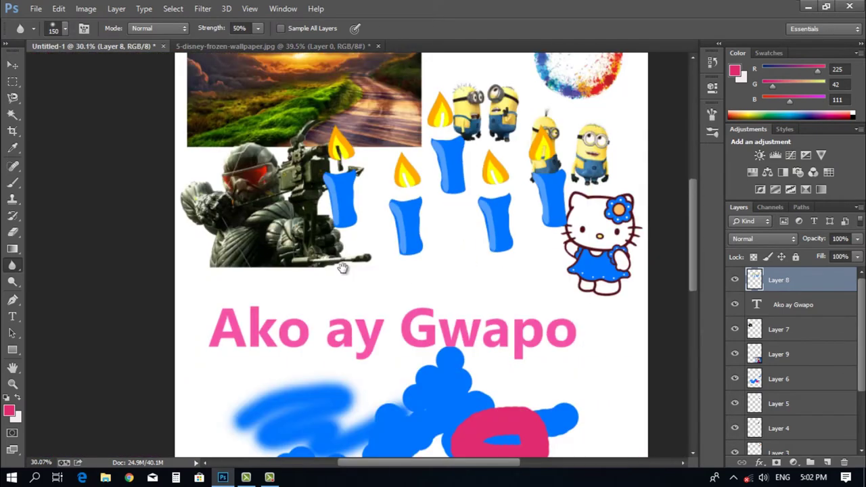
scroll(323, 284, down, 4)
scroll(317, 228, up, 2)
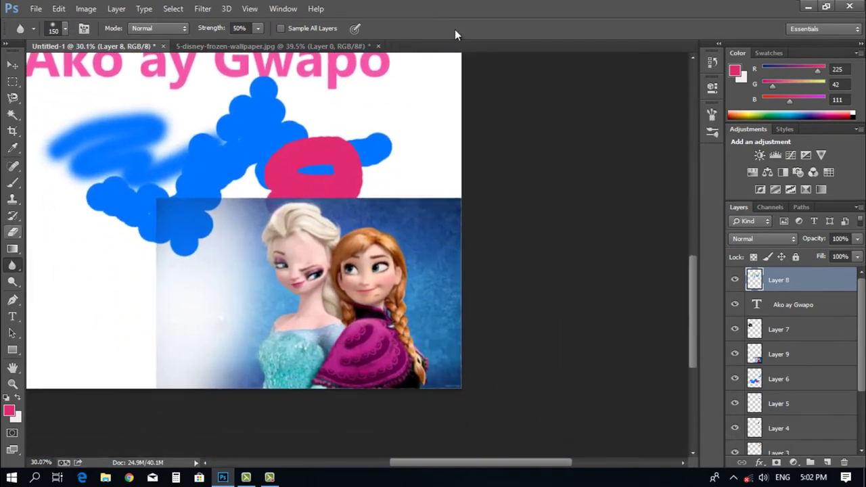
click(783, 363)
scroll(487, 325, up, 5)
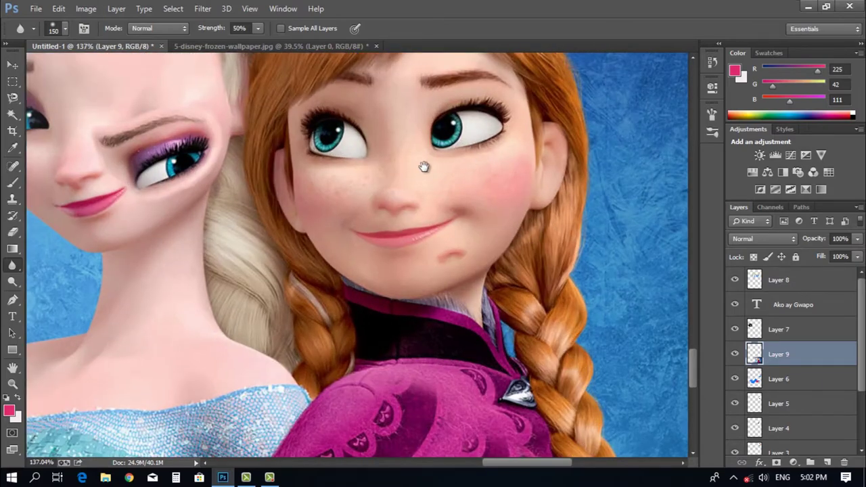
drag(424, 166, 429, 214)
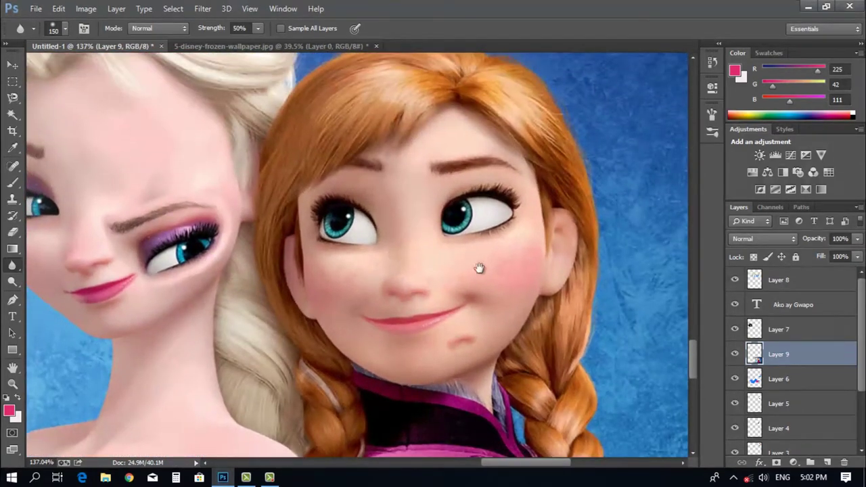
drag(479, 268, 452, 313)
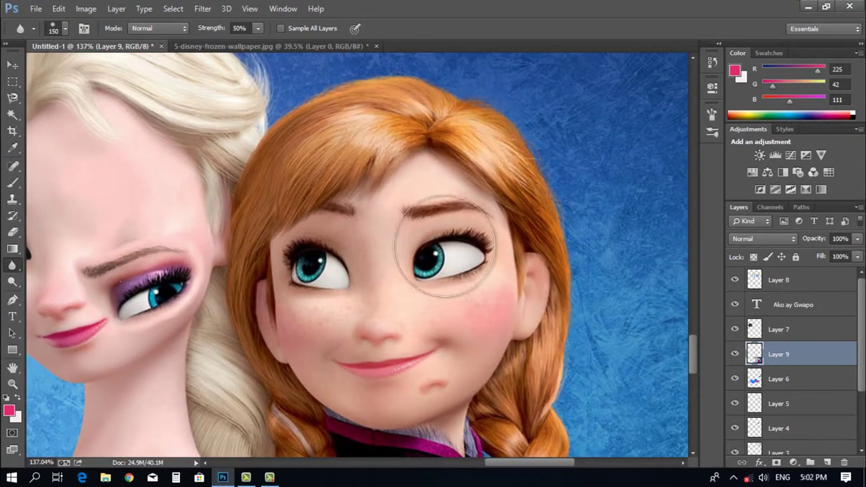
Step: Blur Anna's right eye with a 90 px Blur brush, then switch to the Sharpen tool
key(bracketleft)
key(bracketleft)
key(bracketleft)
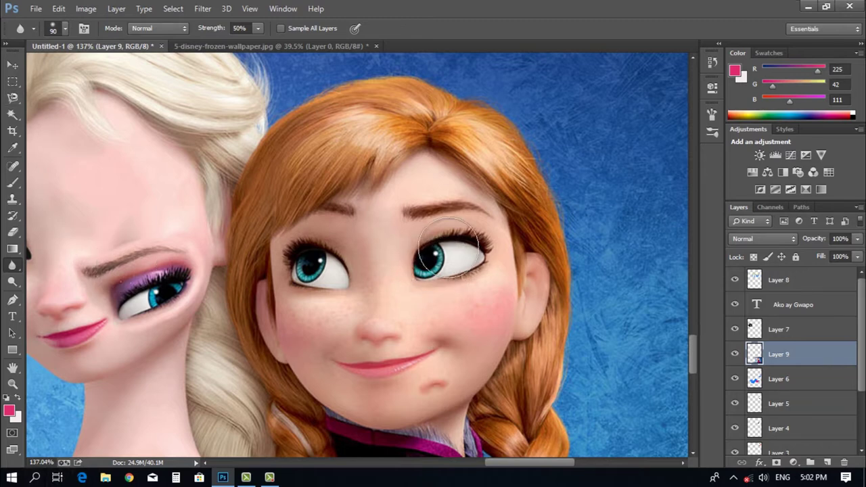
mouse_move(450, 249)
mouse_down()
mouse_move(470, 250)
mouse_move(403, 274)
mouse_move(462, 267)
mouse_move(468, 255)
mouse_move(452, 245)
mouse_move(461, 277)
mouse_move(442, 285)
mouse_move(421, 272)
mouse_move(455, 234)
mouse_move(458, 275)
mouse_move(449, 255)
mouse_move(467, 252)
mouse_move(431, 255)
mouse_move(447, 264)
mouse_move(479, 250)
mouse_move(460, 267)
mouse_up()
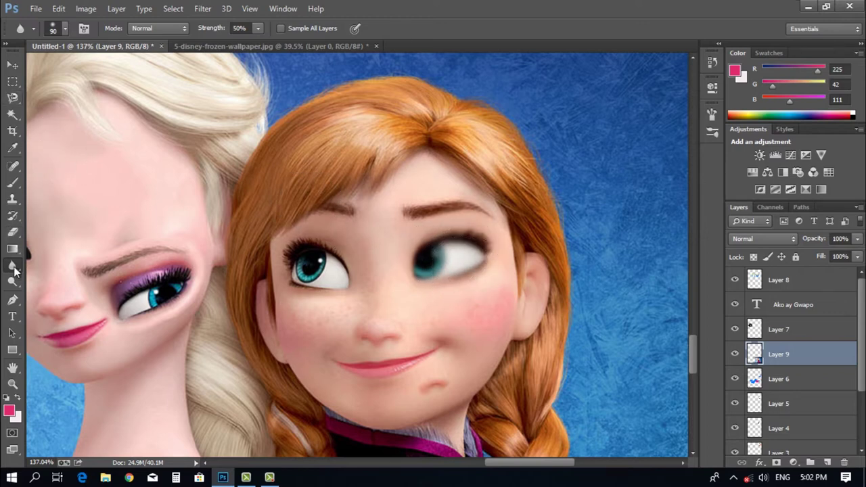
right_click(13, 268)
click(70, 275)
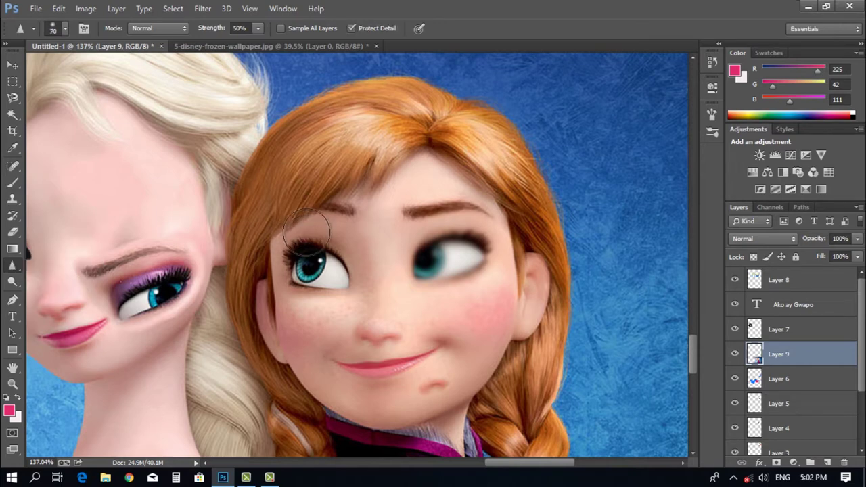
Step: Sharpen Anna's left eye with the Sharpen brush enlarged to 90
key(bracketright)
key(bracketright)
drag(303, 256, 309, 224)
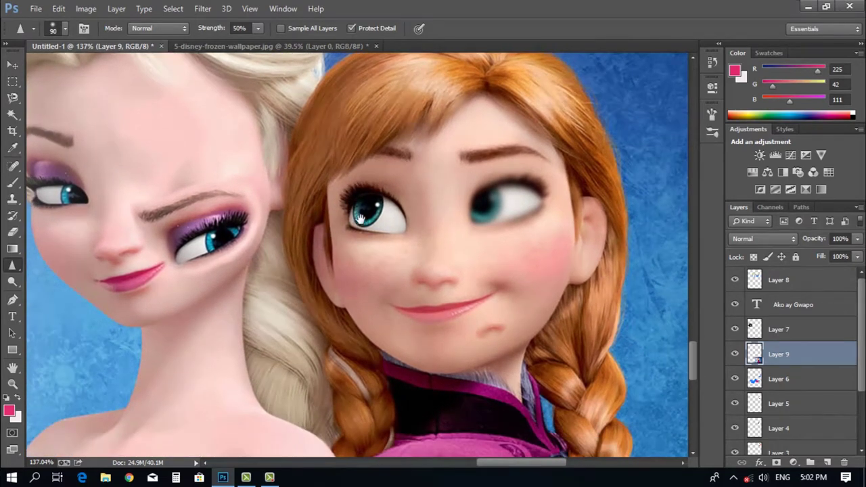
scroll(368, 215, down, 3)
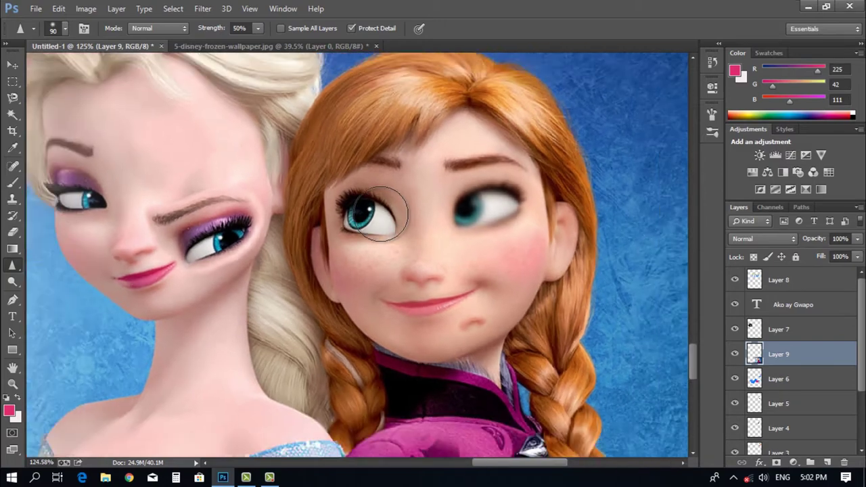
drag(381, 213, 365, 219)
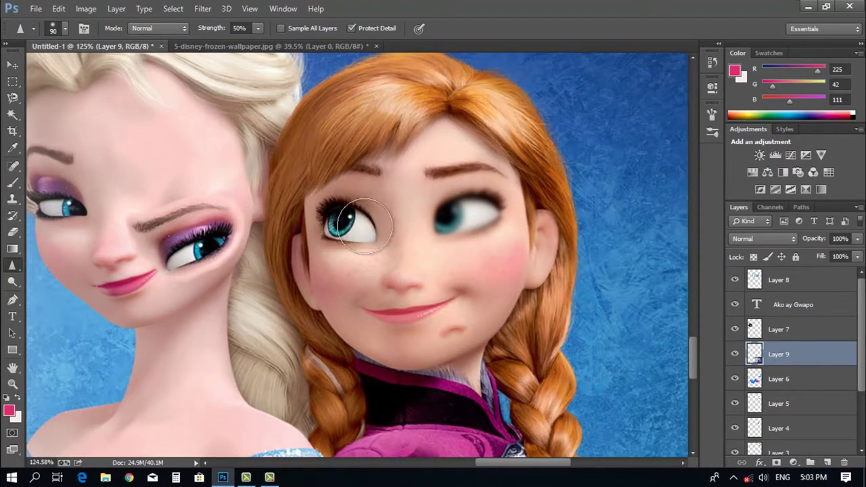
scroll(365, 220, up, 2)
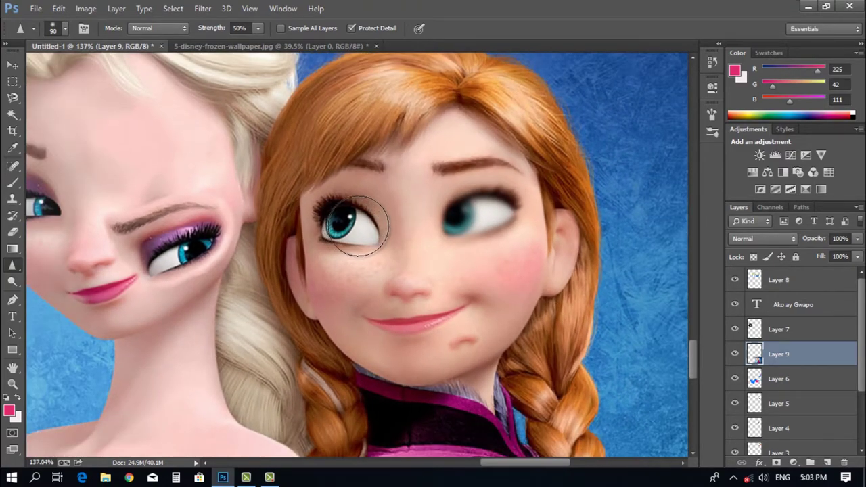
mouse_move(359, 226)
mouse_down()
mouse_move(331, 220)
mouse_move(352, 249)
mouse_move(354, 237)
mouse_move(336, 225)
mouse_move(380, 214)
mouse_move(335, 239)
mouse_move(348, 234)
mouse_move(374, 257)
mouse_move(362, 258)
mouse_move(379, 214)
mouse_up()
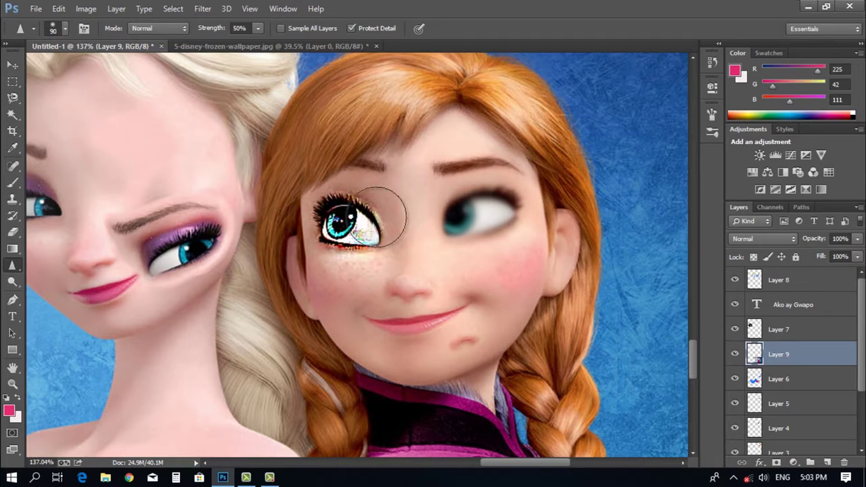
right_click(19, 269)
Step: Switch to the Smudge Tool and smooth the smear marks on Elsa's forehead
click(68, 287)
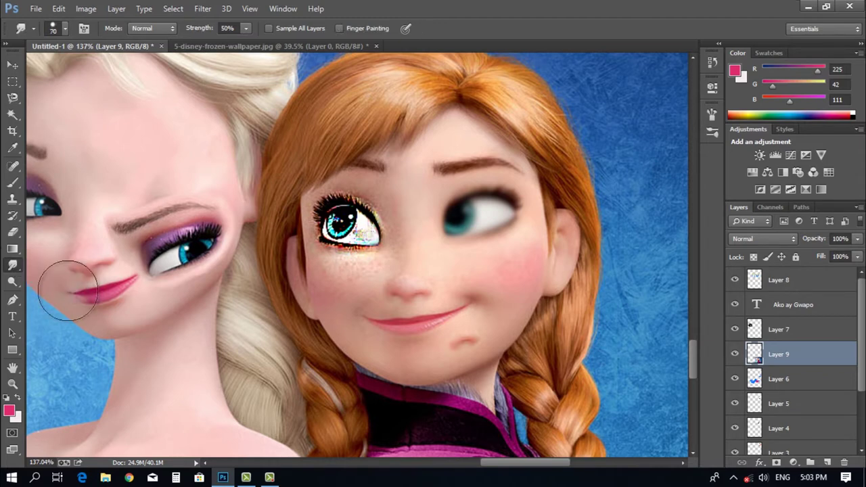
scroll(318, 192, down, 3)
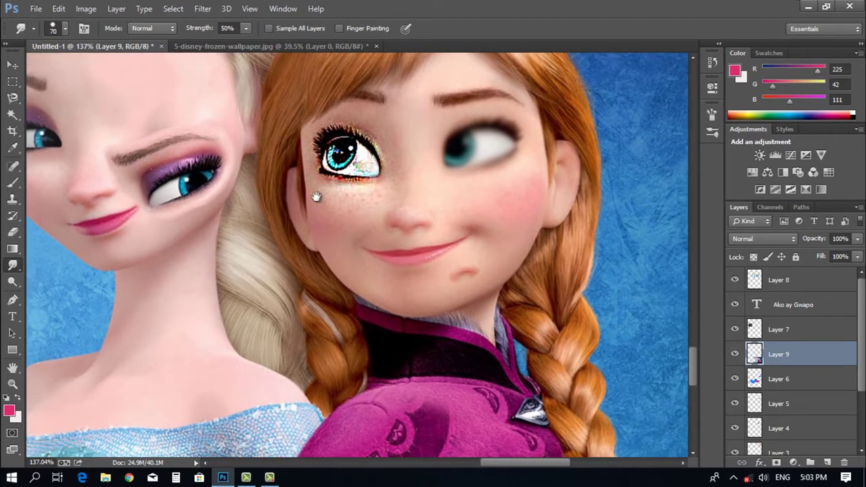
scroll(372, 232, right, 2)
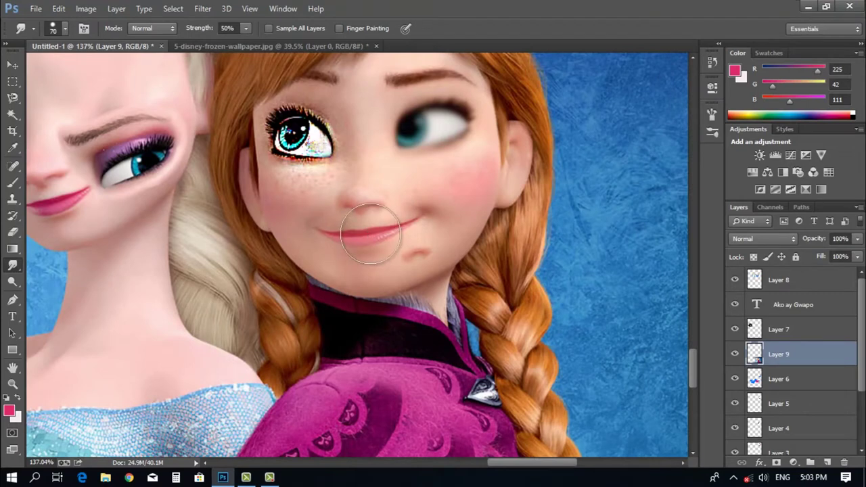
scroll(362, 201, up, 3)
scroll(362, 226, left, 3)
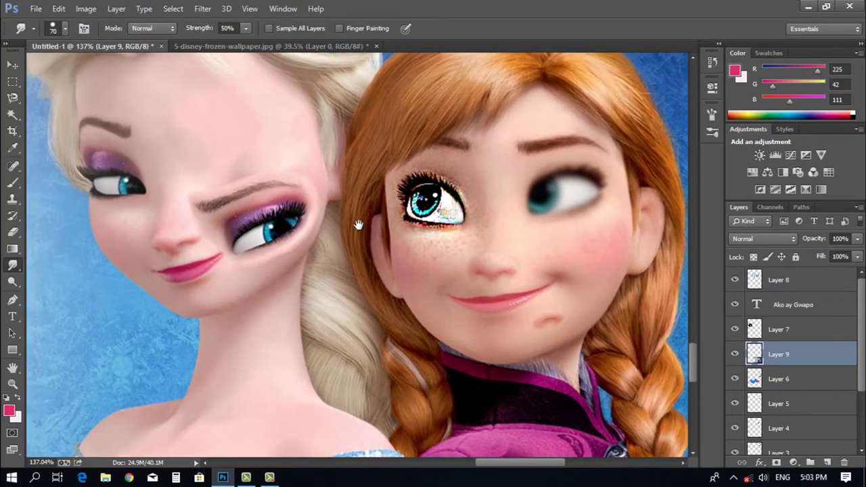
drag(345, 207, 305, 226)
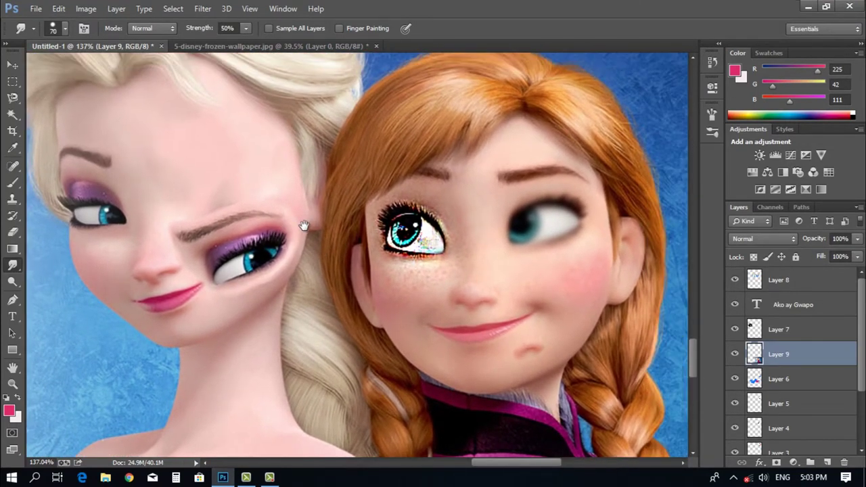
scroll(195, 204, up, 1)
mouse_move(194, 205)
mouse_down()
mouse_move(228, 178)
mouse_move(202, 201)
mouse_move(180, 201)
mouse_move(201, 186)
mouse_move(194, 176)
mouse_move(157, 186)
mouse_move(167, 164)
mouse_move(209, 172)
mouse_move(214, 189)
mouse_move(239, 188)
mouse_up()
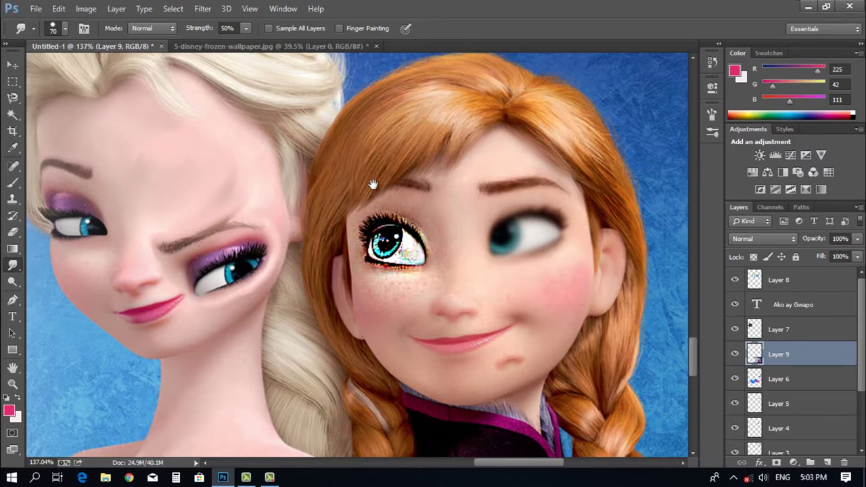
Step: Smudge Anna's forehead, bangs and right eyebrow
scroll(371, 185, up, 3)
scroll(371, 186, right, 3)
mouse_move(375, 225)
mouse_down()
mouse_move(367, 251)
mouse_move(382, 257)
mouse_up()
scroll(397, 226, down, 3)
mouse_move(398, 203)
mouse_down()
mouse_move(376, 220)
mouse_move(416, 189)
mouse_up()
scroll(440, 175, down, 5)
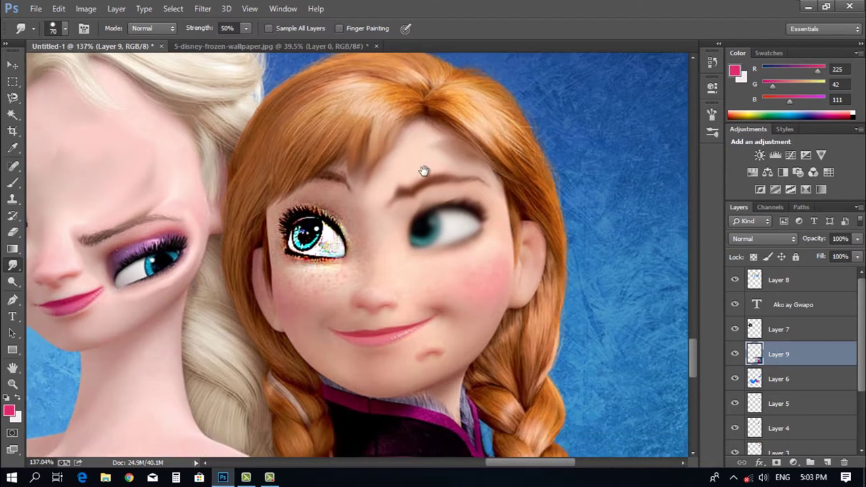
scroll(441, 135, left, 4)
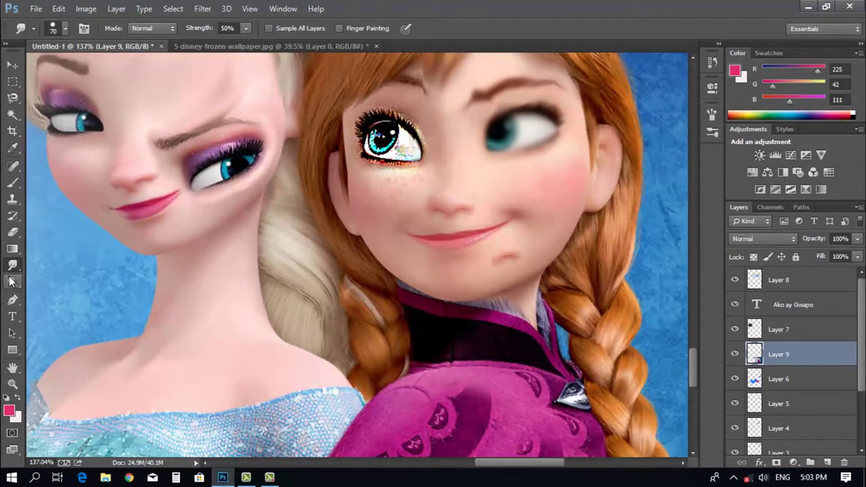
Step: Choose the Dodge Tool and select Layer 7, the soldier image
click(16, 283)
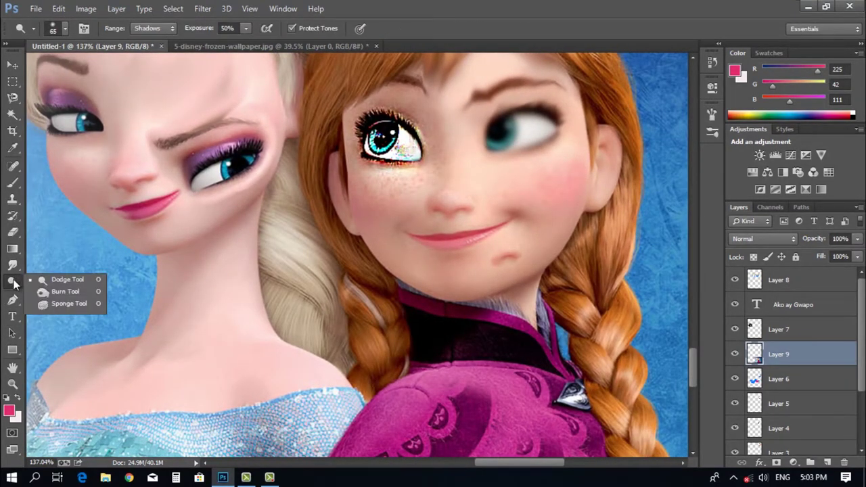
click(68, 278)
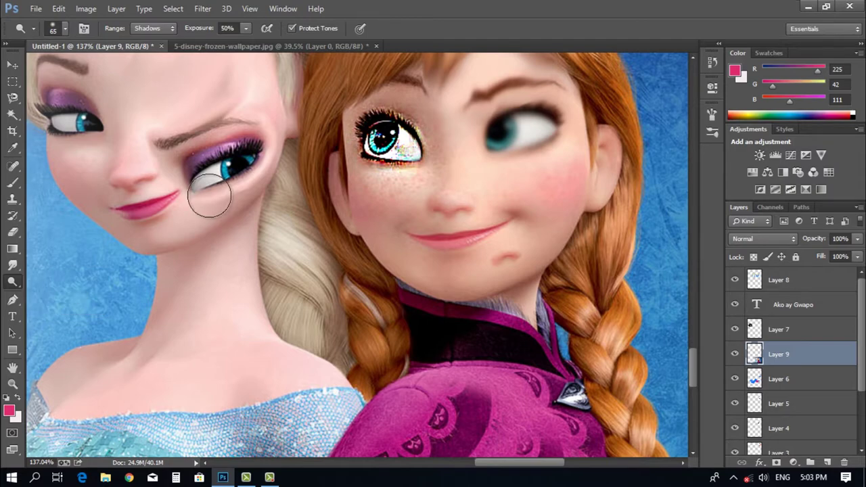
scroll(271, 210, up, 2)
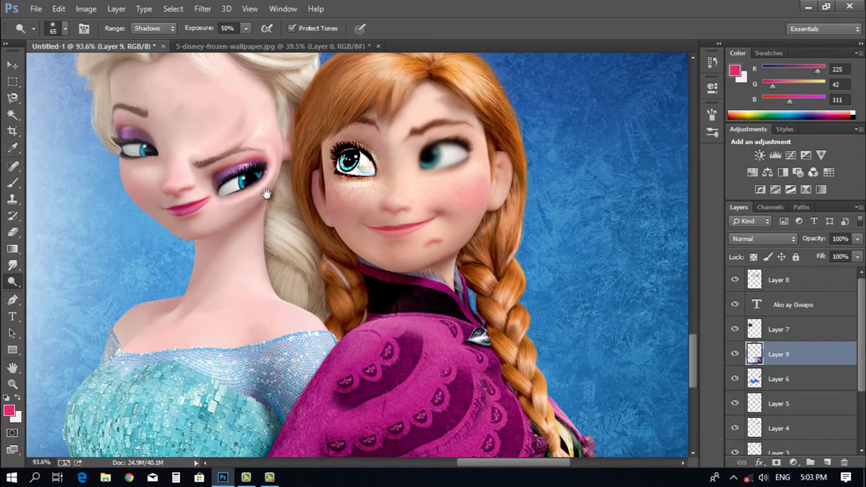
scroll(251, 193, left, 3)
scroll(257, 196, up, 3)
scroll(318, 196, down, 2)
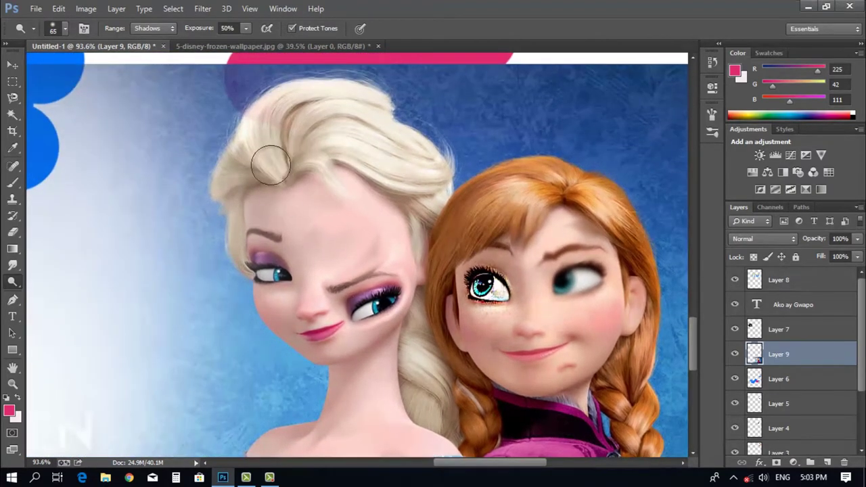
scroll(305, 199, up, 4)
scroll(295, 201, down, 3)
scroll(295, 201, down, 2)
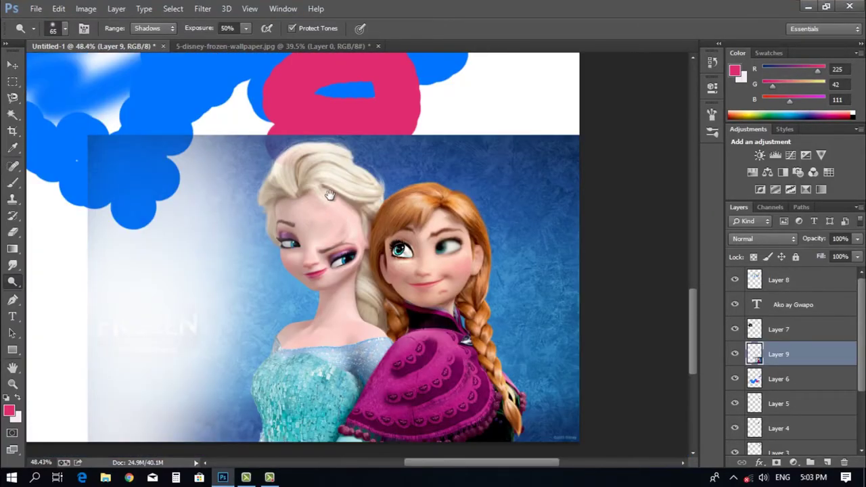
scroll(296, 201, down, 2)
scroll(359, 257, up, 2)
scroll(292, 306, up, 3)
scroll(292, 305, up, 6)
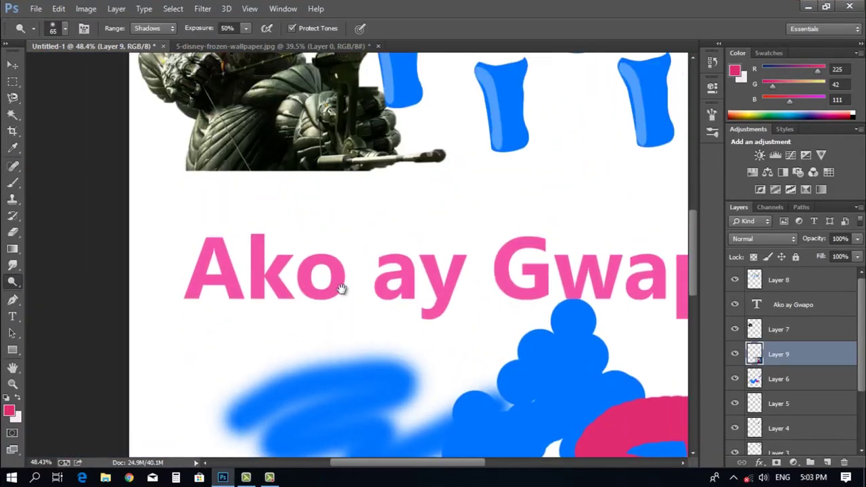
scroll(217, 176, up, 3)
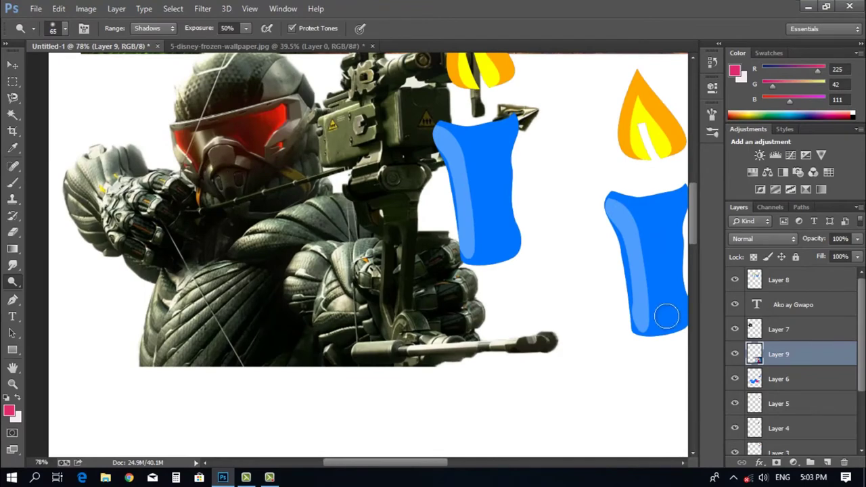
click(789, 329)
Step: Enlarge the dodge brush to 150 and dodge over the soldier's helmet face
scroll(265, 196, up, 2)
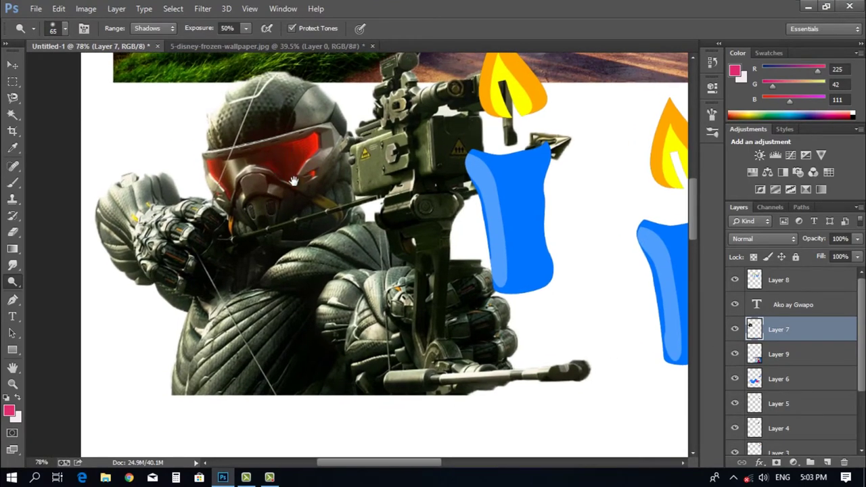
scroll(324, 201, up, 2)
scroll(344, 229, down, 2)
scroll(241, 290, up, 2)
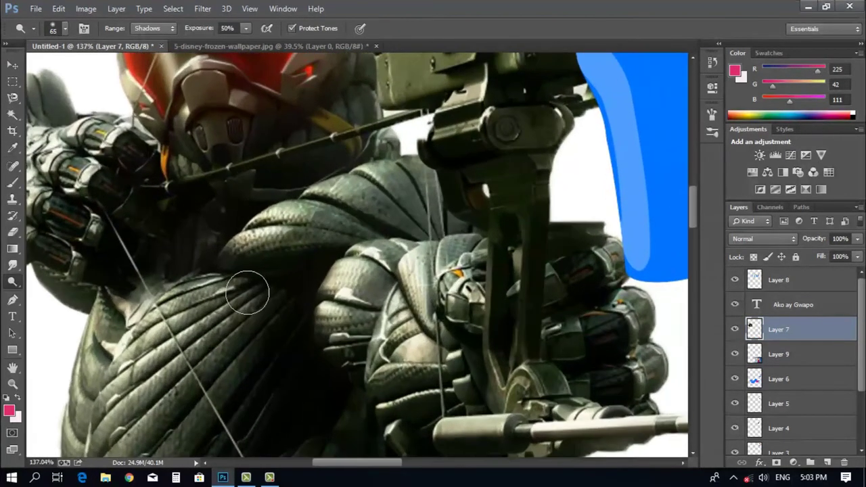
scroll(250, 287, up, 1)
key(bracketright)
key(bracketright)
key(bracketright)
key(bracketright)
key(bracketright)
key(bracketright)
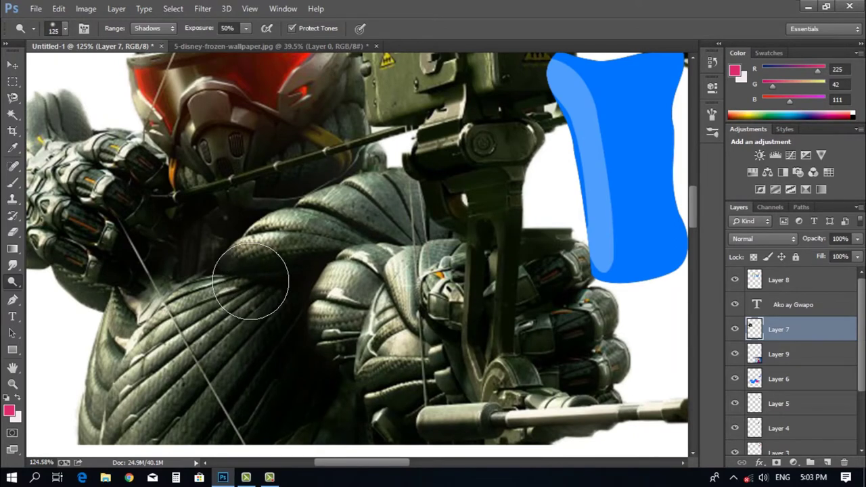
click(155, 30)
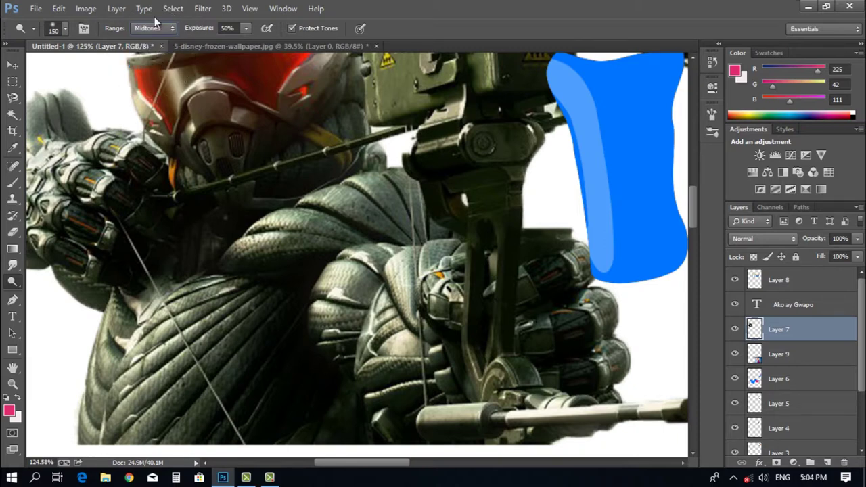
mouse_move(193, 155)
mouse_down()
mouse_move(261, 163)
mouse_move(234, 172)
mouse_move(312, 246)
mouse_move(270, 280)
mouse_move(270, 310)
mouse_move(248, 319)
mouse_move(247, 339)
mouse_up()
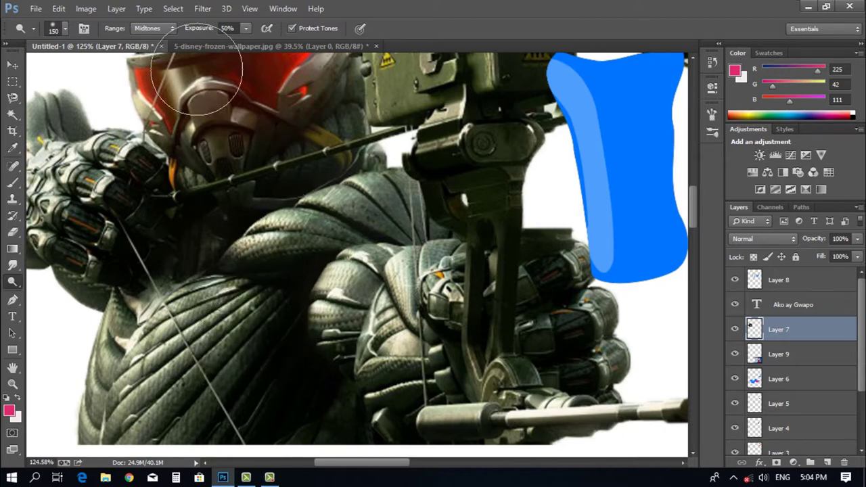
Step: Set Range to Shadows and brighten the shadowed stripes on the suit's shoulder
click(158, 29)
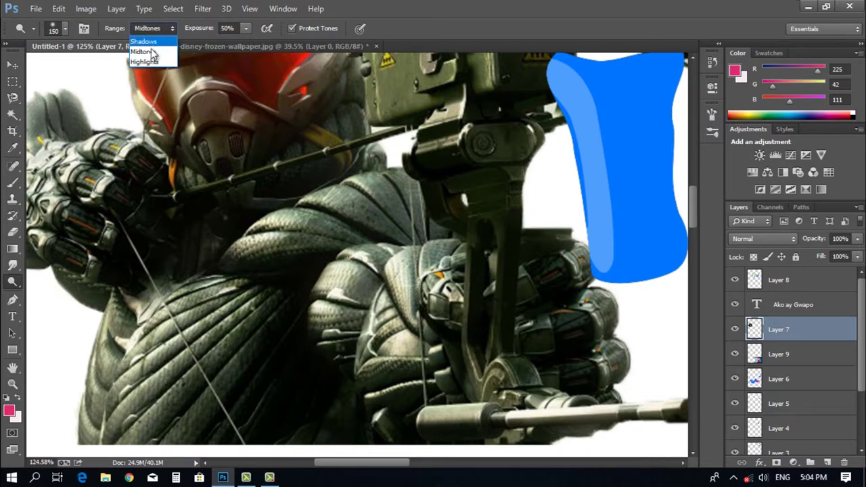
click(152, 43)
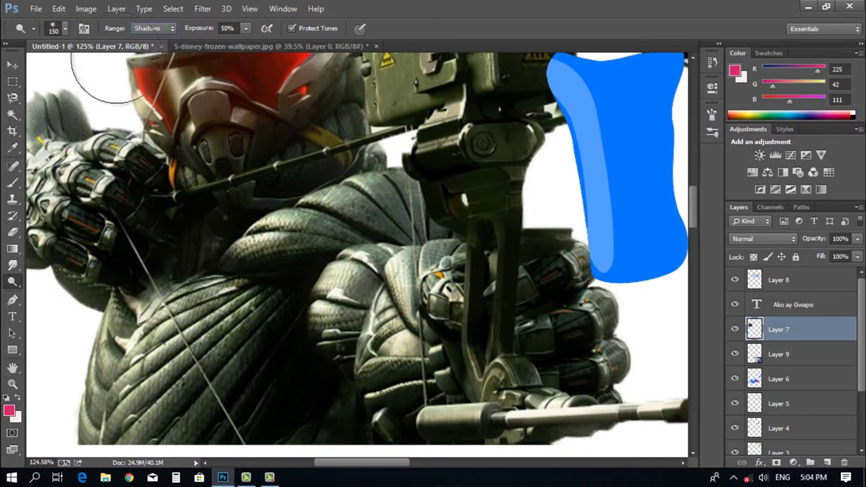
mouse_move(261, 299)
mouse_down()
mouse_move(264, 284)
mouse_move(251, 309)
mouse_move(271, 309)
mouse_move(246, 368)
mouse_move(261, 332)
mouse_move(249, 387)
mouse_move(259, 318)
mouse_up()
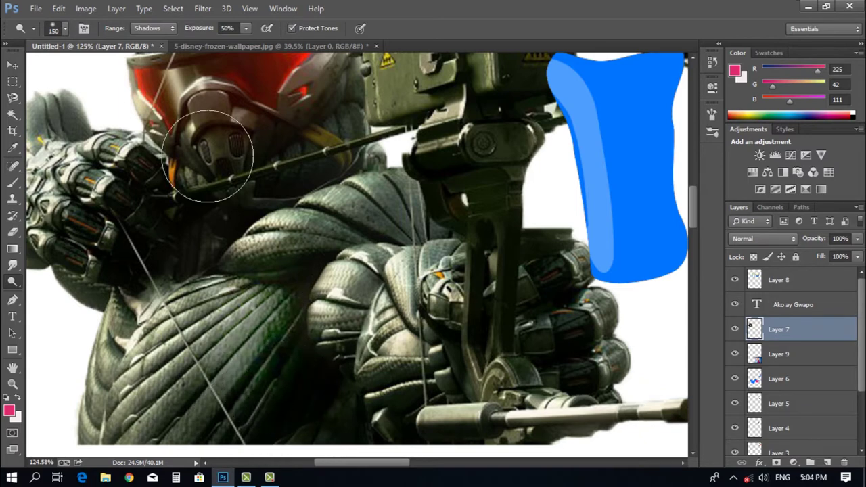
click(156, 29)
click(144, 41)
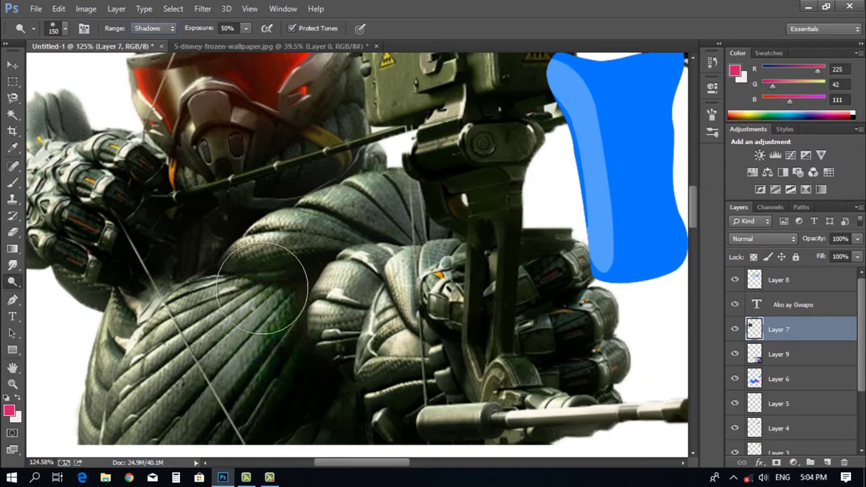
mouse_move(285, 405)
mouse_down()
mouse_move(290, 412)
mouse_move(231, 389)
mouse_move(263, 433)
mouse_move(264, 364)
mouse_move(187, 405)
mouse_move(196, 399)
mouse_up()
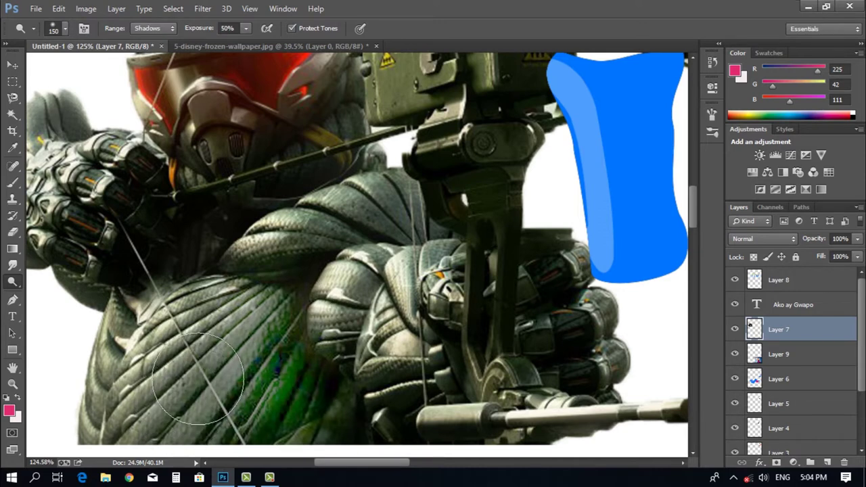
Step: Set the dodge brush to 80 with Midtones range and lighten the soldier's glove
click(14, 289)
click(66, 296)
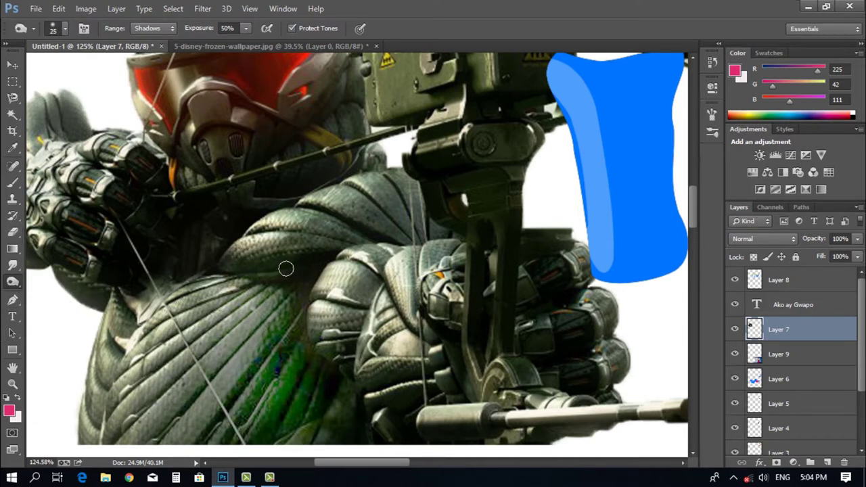
key(bracketright)
key(bracketright)
key(bracketright)
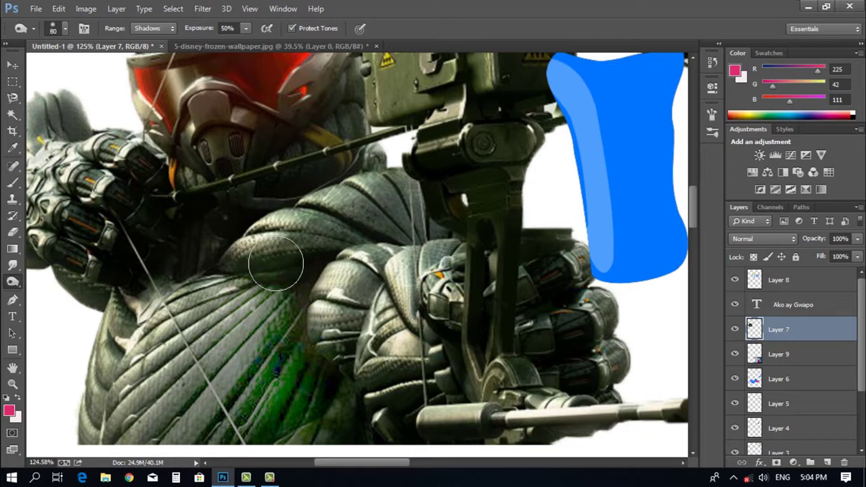
mouse_move(271, 245)
mouse_down()
mouse_move(386, 350)
mouse_move(447, 362)
mouse_up()
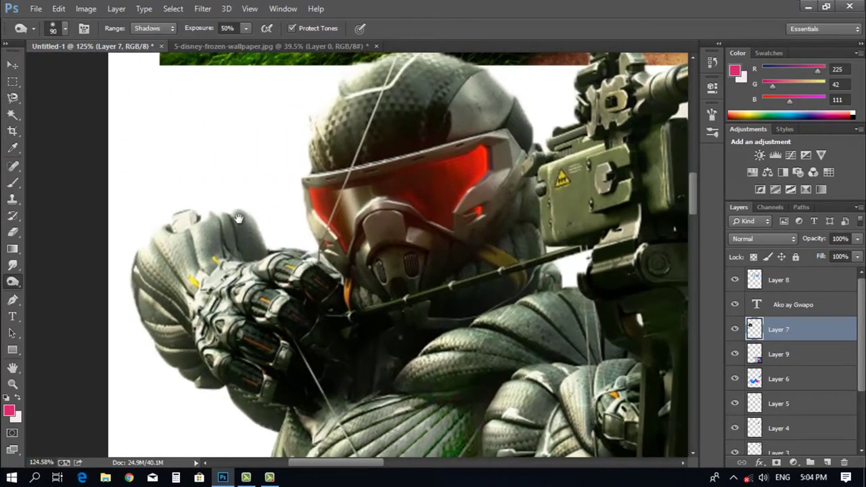
click(151, 29)
click(156, 51)
mouse_move(145, 248)
mouse_down()
mouse_move(198, 235)
mouse_move(192, 261)
mouse_move(153, 250)
mouse_move(184, 225)
mouse_move(204, 225)
mouse_move(148, 250)
mouse_move(193, 226)
mouse_move(196, 271)
mouse_move(174, 224)
mouse_move(207, 220)
mouse_move(167, 222)
mouse_up()
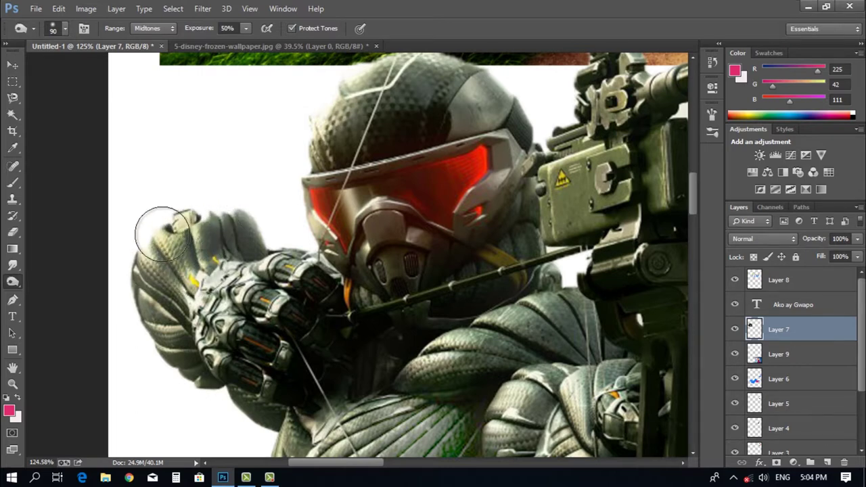
Step: Dodge the glove's knuckles with Shadows, then Highlights range, and tone the arm
click(162, 30)
click(153, 39)
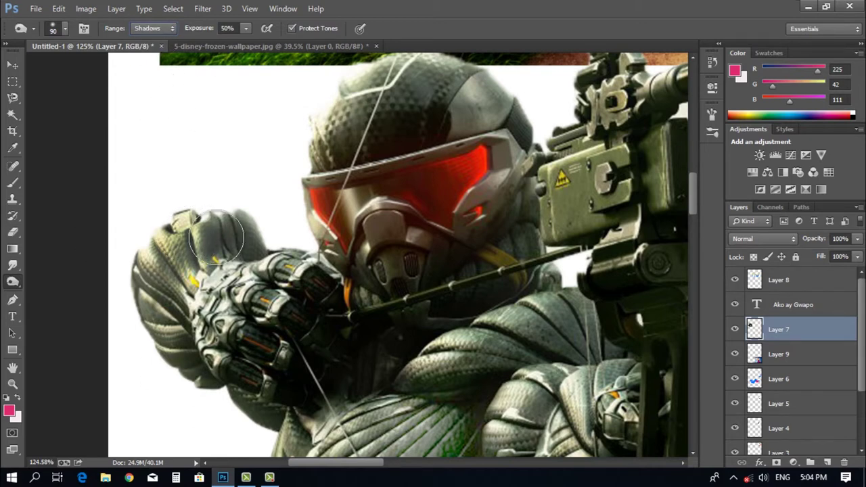
mouse_move(233, 283)
mouse_down()
mouse_move(179, 256)
mouse_move(194, 230)
mouse_move(159, 228)
mouse_move(240, 230)
mouse_move(161, 224)
mouse_move(175, 316)
mouse_up()
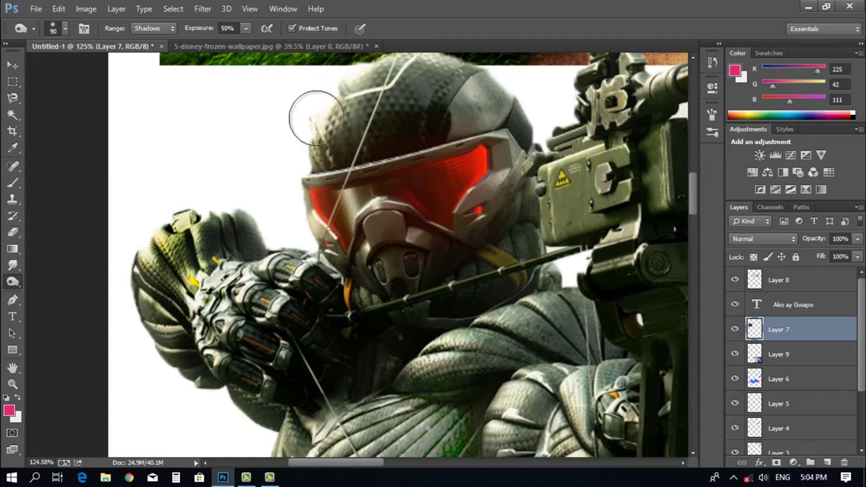
click(156, 31)
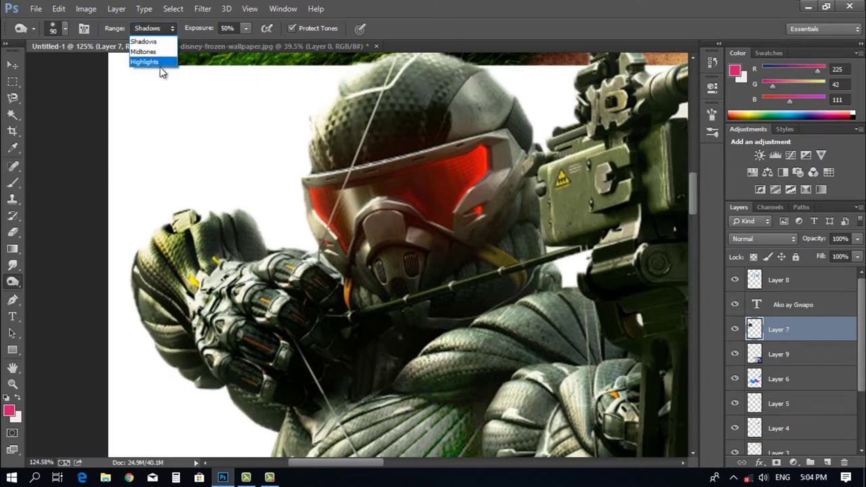
click(161, 62)
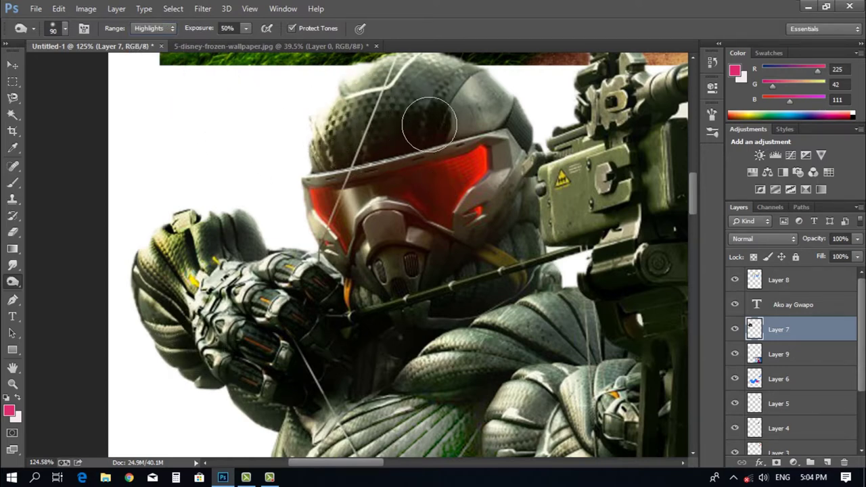
mouse_move(202, 235)
mouse_down()
mouse_move(220, 218)
mouse_move(214, 252)
mouse_move(225, 304)
mouse_move(151, 203)
mouse_up()
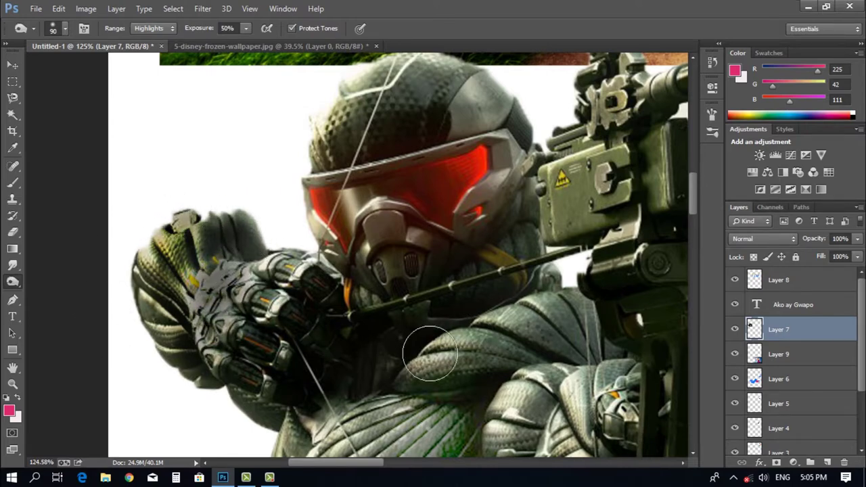
drag(362, 385, 341, 217)
mouse_move(325, 305)
mouse_down()
mouse_move(291, 258)
mouse_move(277, 271)
mouse_up()
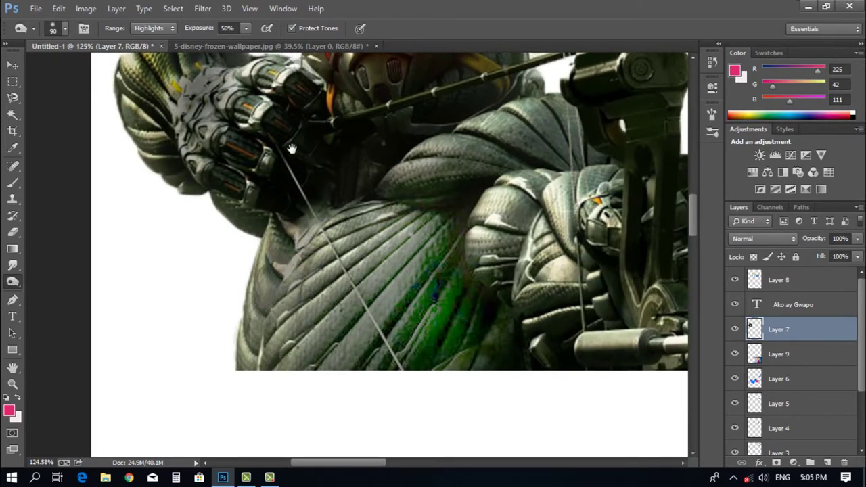
mouse_move(307, 109)
mouse_down()
mouse_move(272, 290)
mouse_move(251, 270)
mouse_move(363, 133)
mouse_move(331, 76)
mouse_move(423, 100)
mouse_move(290, 135)
mouse_move(267, 217)
mouse_move(339, 164)
mouse_up()
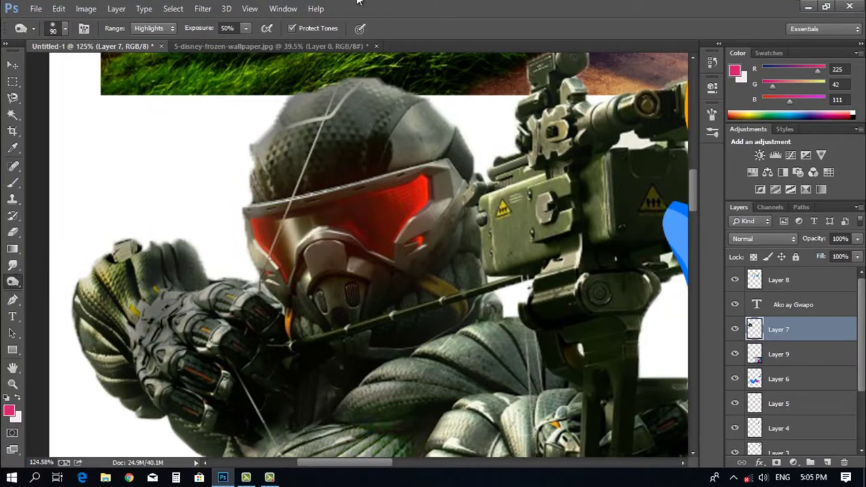
Step: Switch to the Sponge tool in Desaturate mode to mute the glove's colour
click(21, 285)
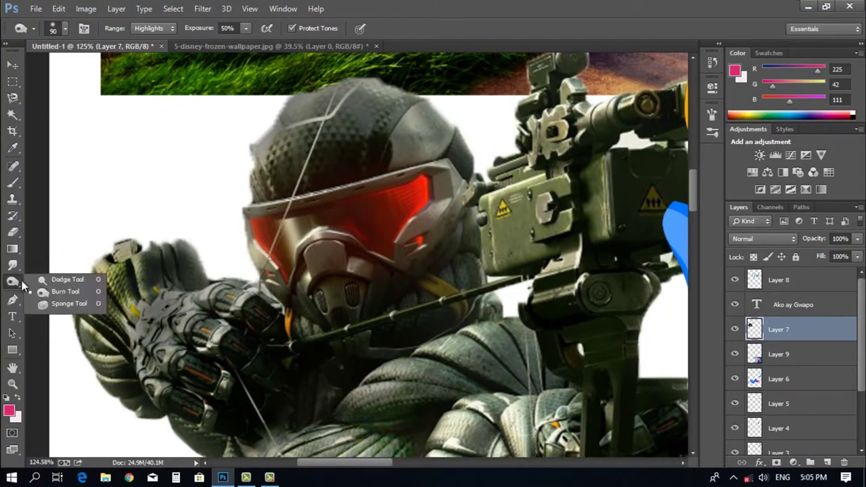
click(69, 304)
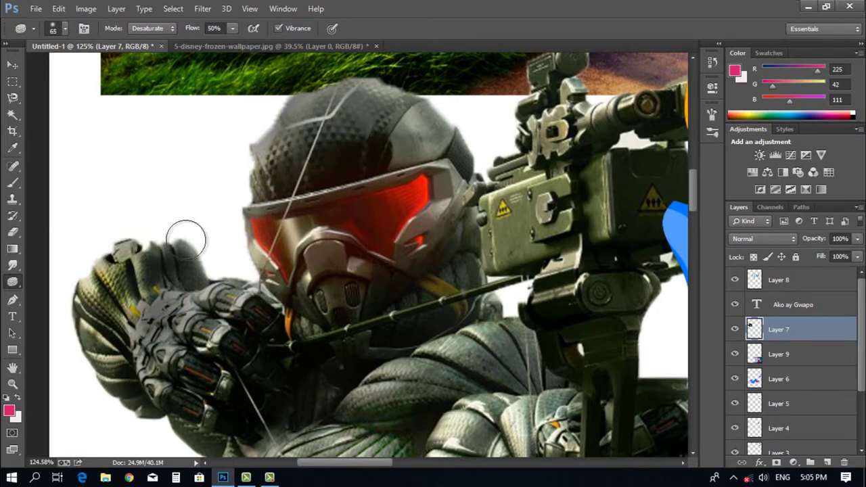
click(12, 283)
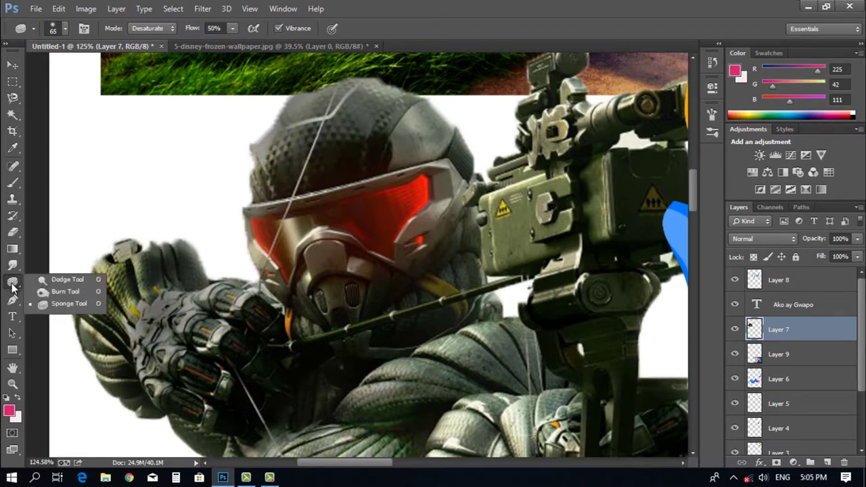
click(264, 308)
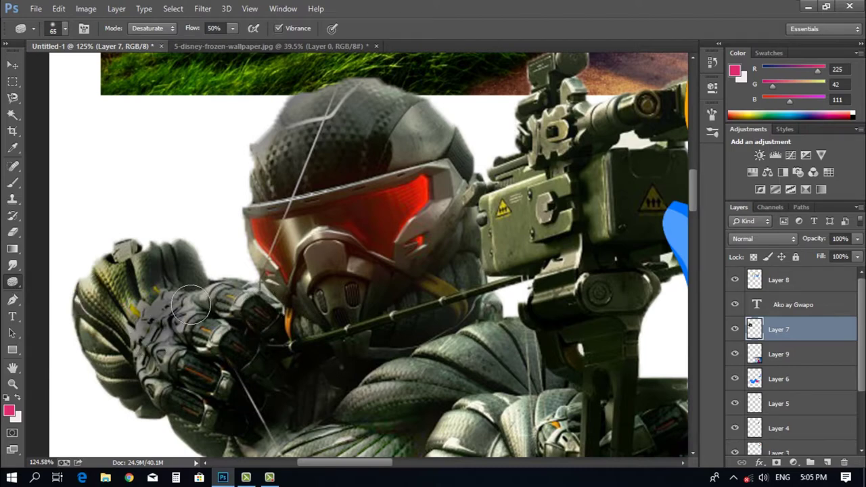
scroll(339, 230, down, 3)
scroll(313, 165, up, 2)
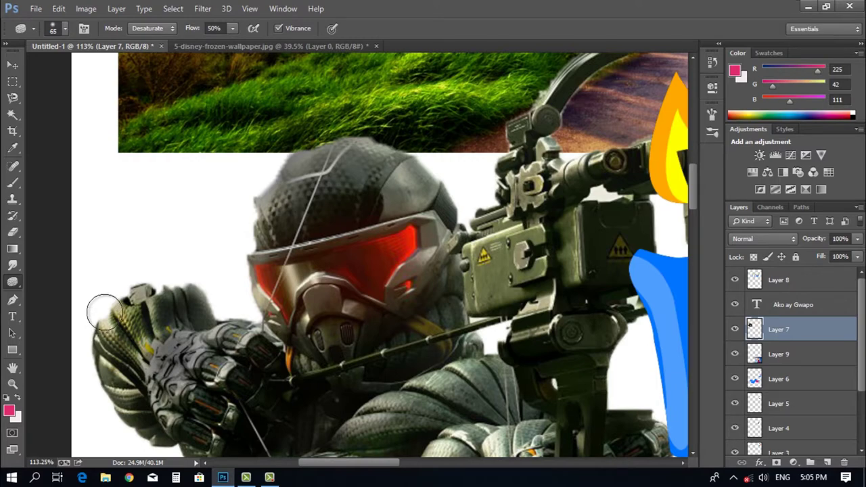
scroll(100, 301, down, 3)
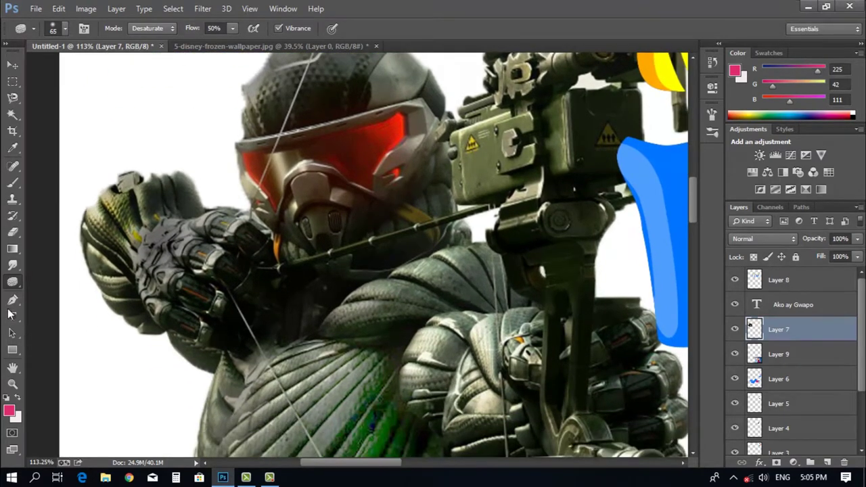
click(11, 303)
Step: Frame the candles on the canvas and set the Pen tool to Path mode
scroll(324, 212, down, 3)
scroll(276, 203, right, 5)
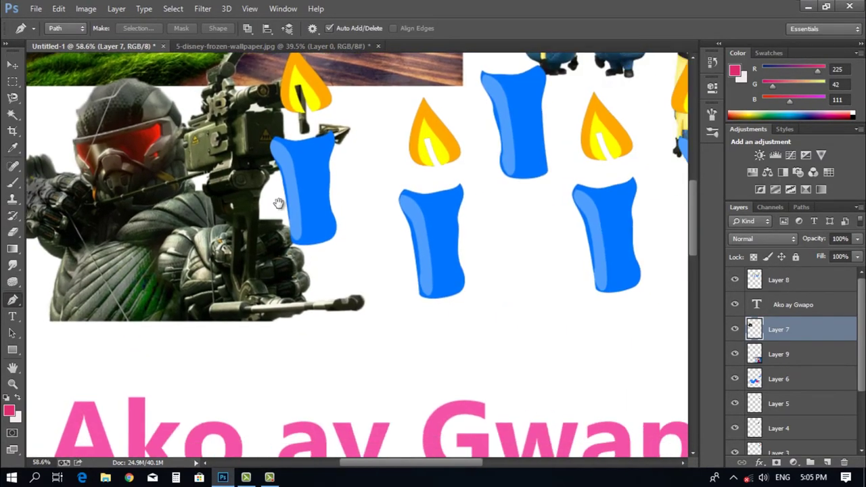
scroll(269, 189, down, 3)
scroll(251, 204, left, 3)
scroll(264, 214, up, 1)
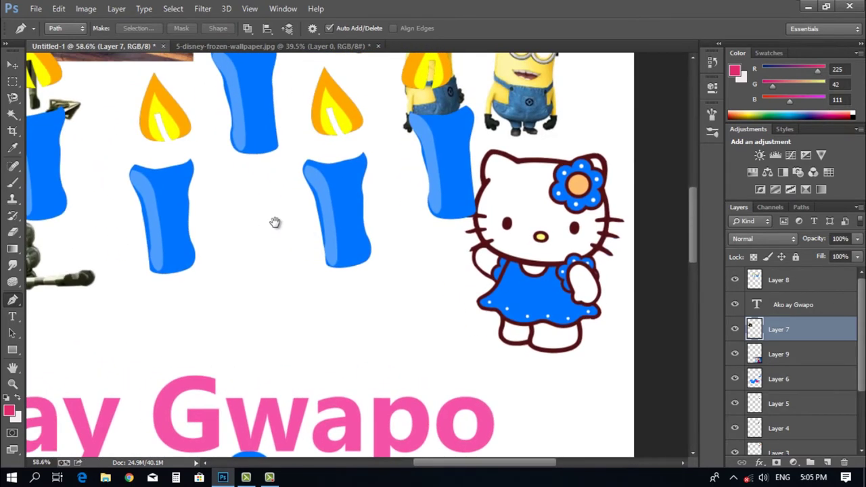
scroll(252, 253, down, 1)
scroll(270, 253, left, 4)
scroll(291, 264, up, 1)
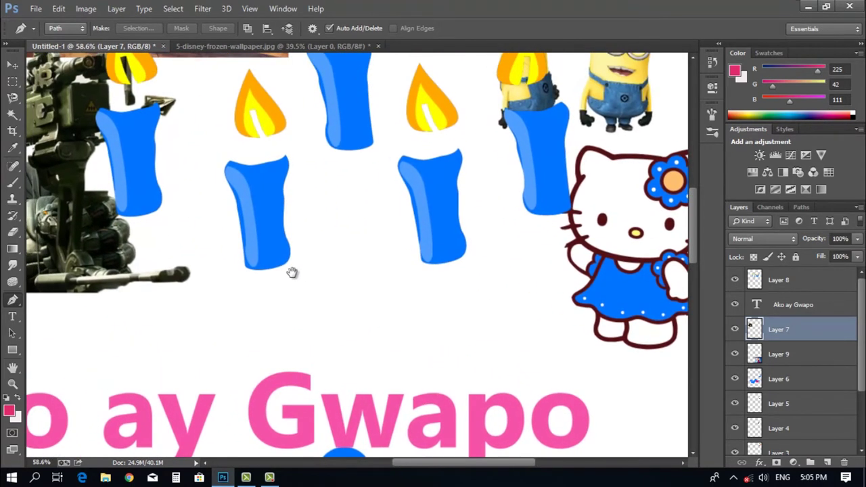
scroll(301, 273, down, 1)
scroll(304, 268, left, 1)
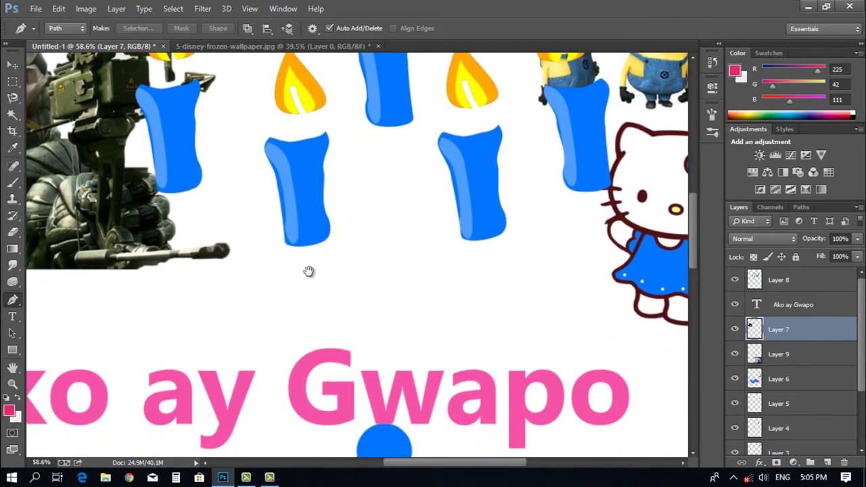
scroll(308, 272, down, 1)
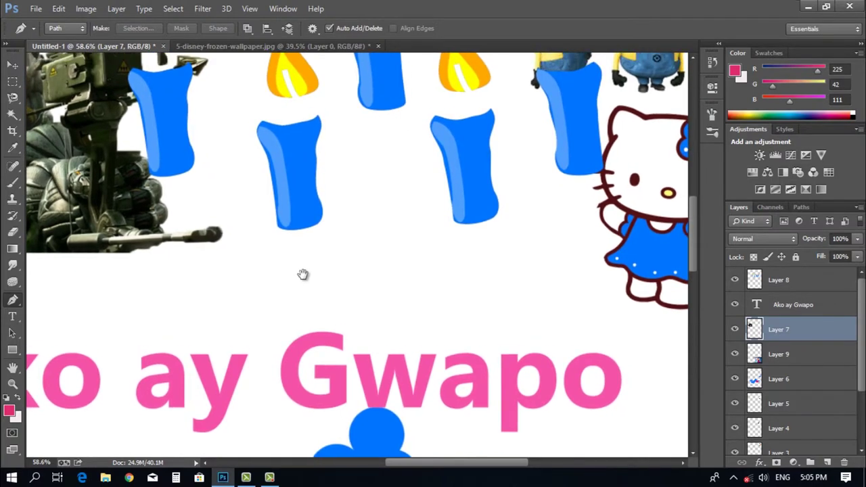
drag(303, 274, 302, 276)
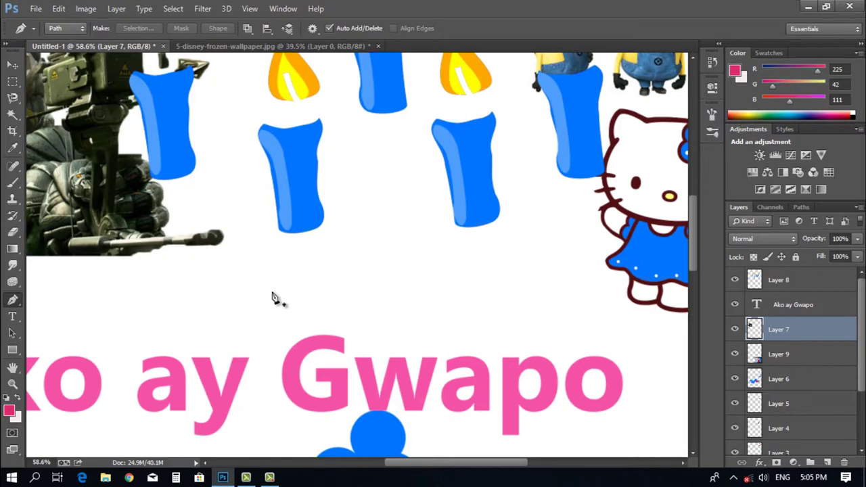
click(55, 28)
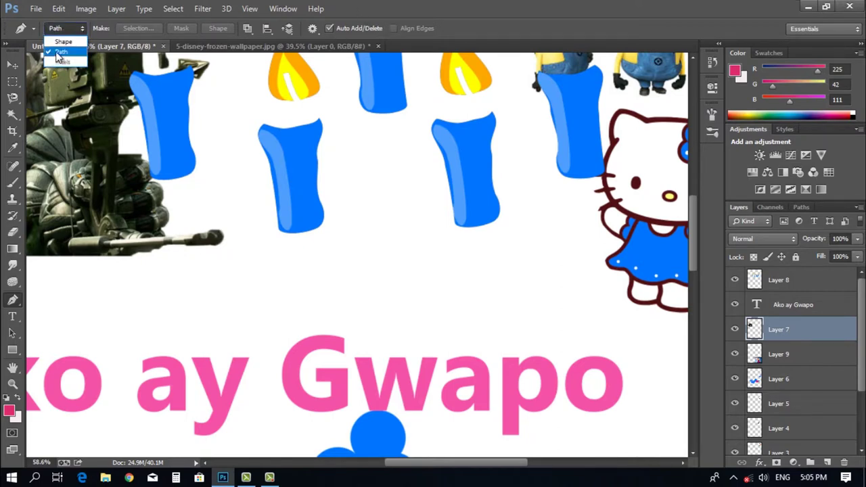
click(363, 9)
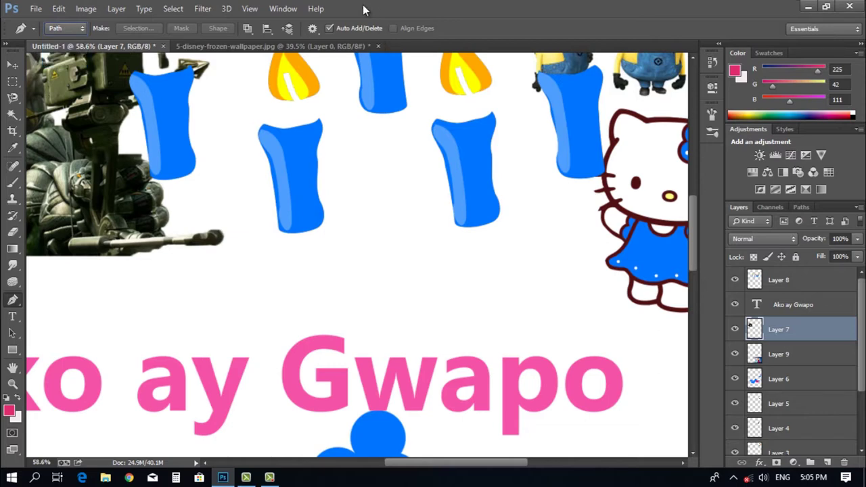
click(59, 27)
click(380, 8)
Step: Trace a curved path around the middle candle
click(263, 293)
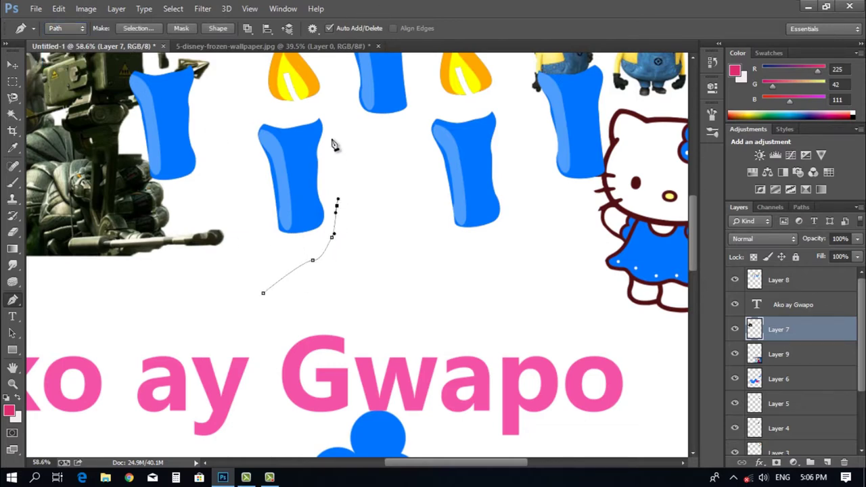
click(264, 120)
click(232, 143)
click(236, 190)
click(244, 232)
drag(259, 259, 261, 272)
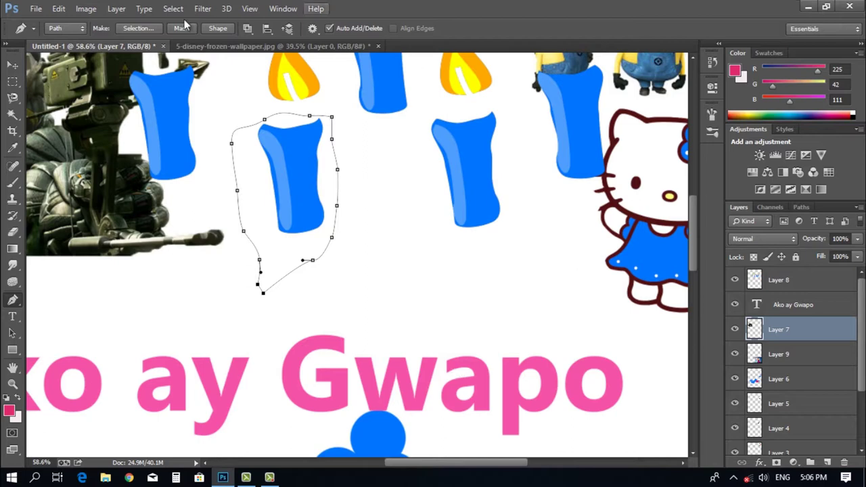
Step: In Shape mode, draw a closed pink triangle between the candles and round its top corner
click(63, 28)
click(65, 58)
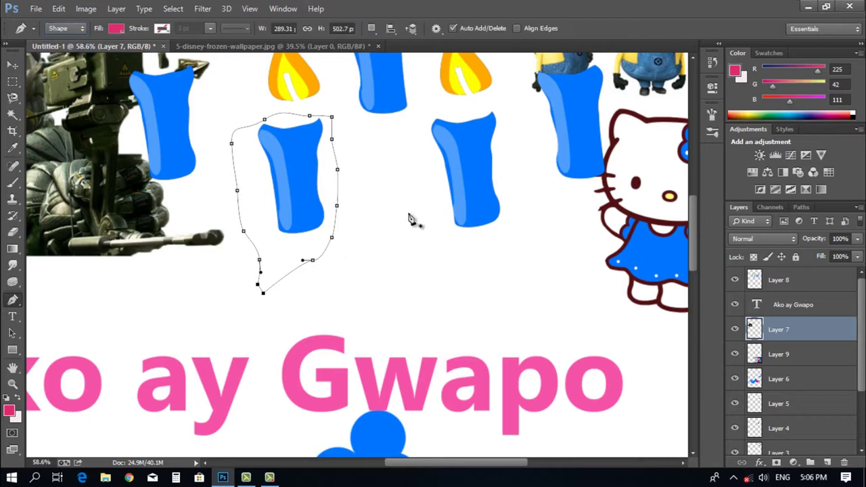
click(376, 196)
click(367, 232)
click(347, 265)
click(361, 287)
click(418, 311)
drag(453, 313, 456, 289)
click(431, 243)
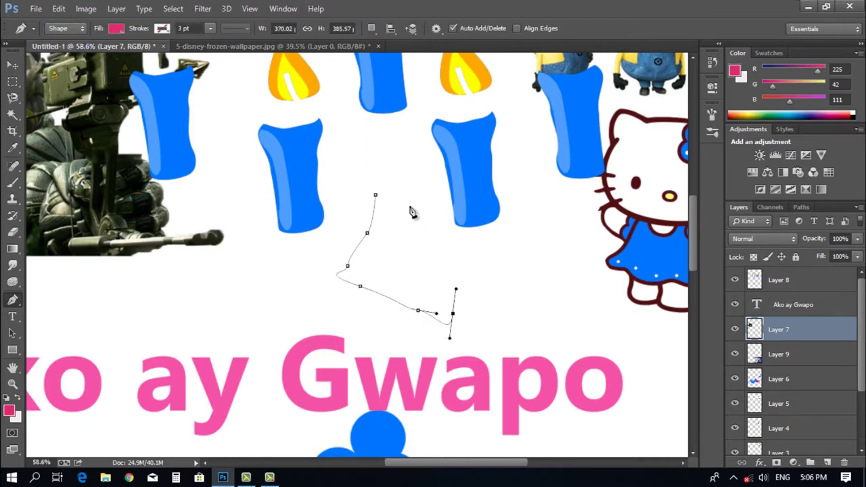
click(376, 196)
drag(376, 195, 360, 193)
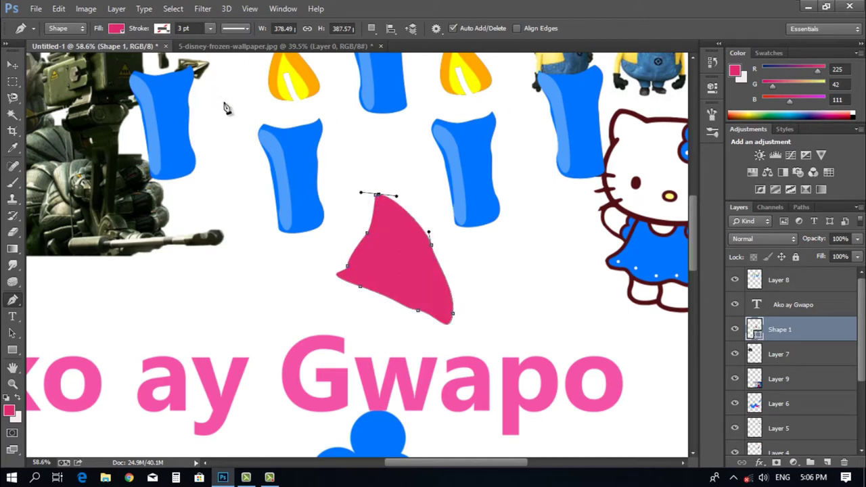
drag(263, 117, 328, 135)
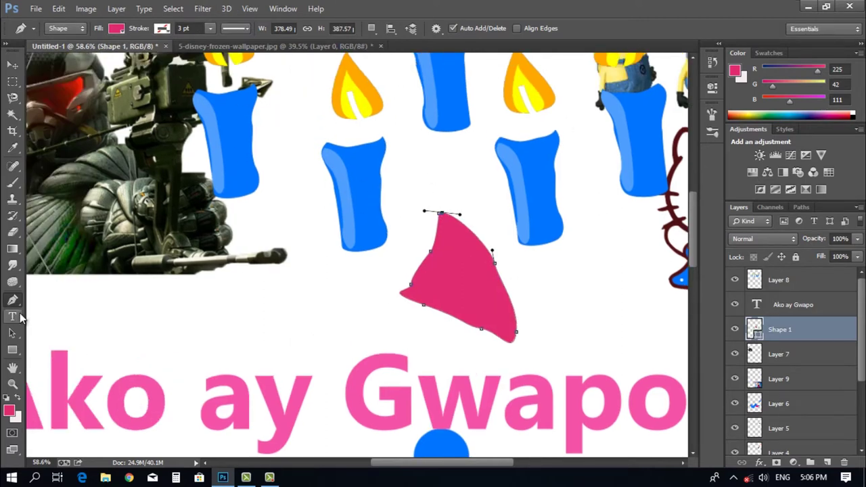
Step: Enter and commit the 'Ako ay Gwapo' text layer with the Type tool
click(9, 67)
click(12, 316)
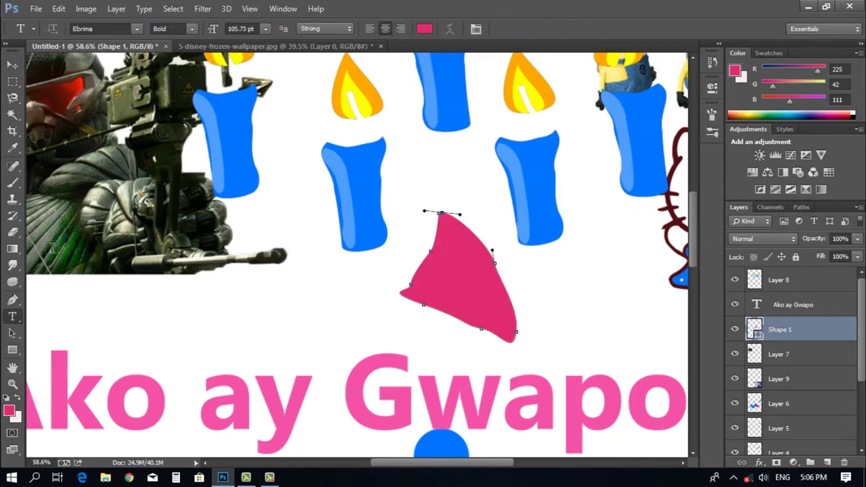
scroll(296, 389, down, 3)
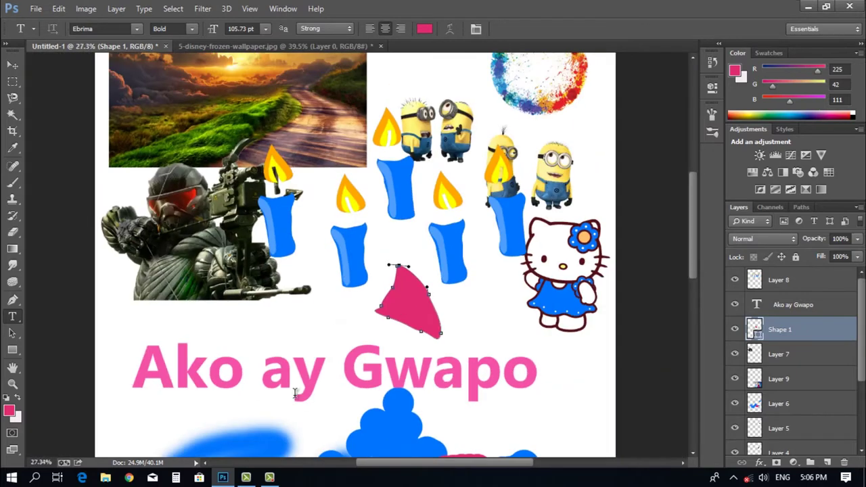
click(296, 386)
scroll(300, 391, up, 2)
scroll(300, 391, down, 1)
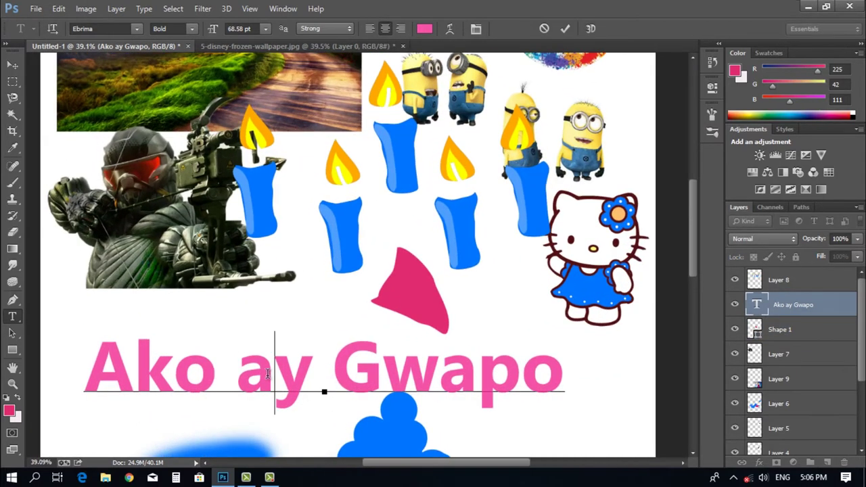
key(ctrl+Return)
key(v)
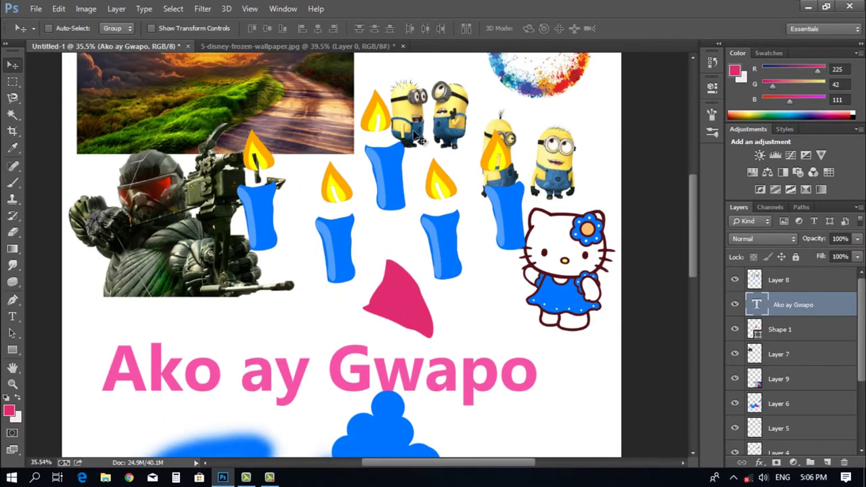
Step: Pick Typography from the workspace list to show the Ebrima Bold 68.58 pt settings
click(802, 29)
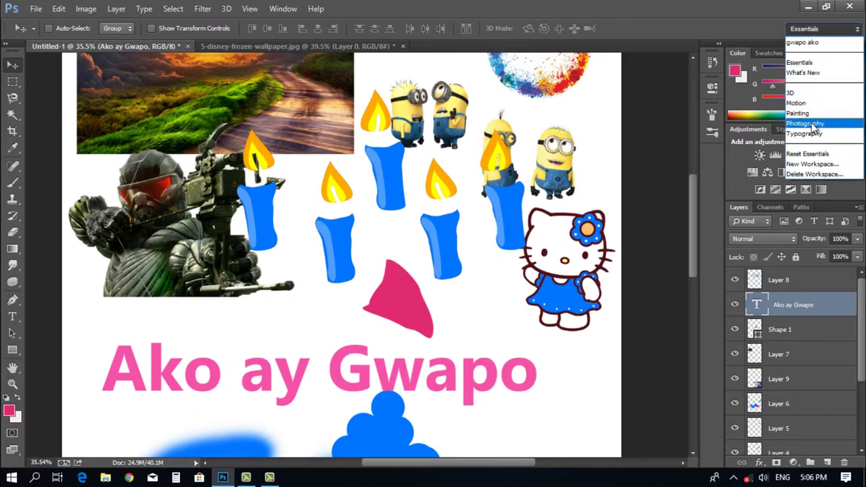
click(814, 135)
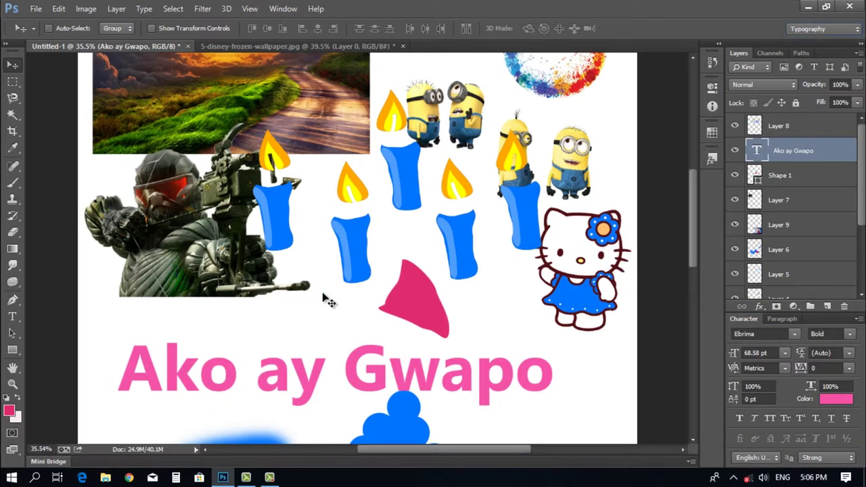
scroll(322, 296, down, 2)
scroll(661, 246, up, 2)
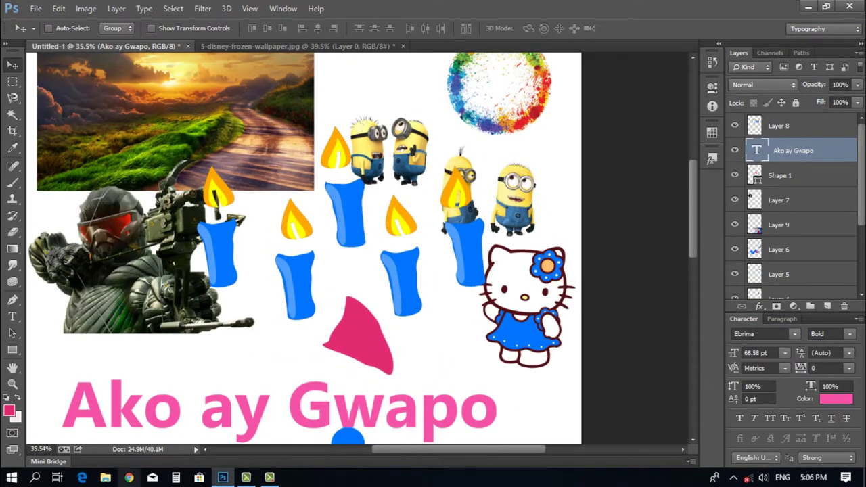
Step: Reset the Typography workspace and try Franklin Gothic, Freestyle Script and others before choosing Harrington
click(799, 28)
click(814, 153)
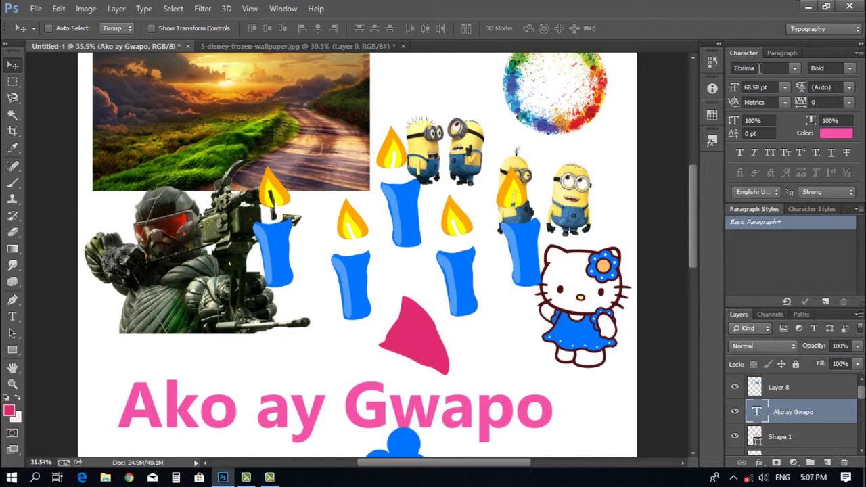
click(795, 68)
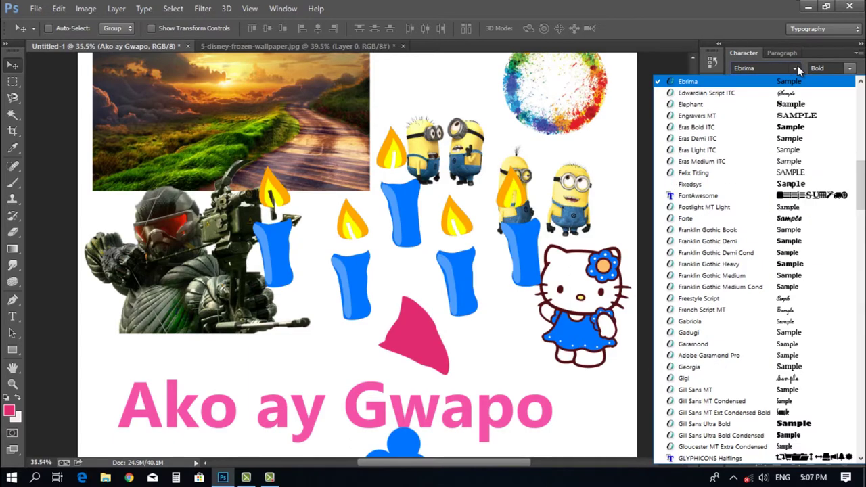
click(781, 242)
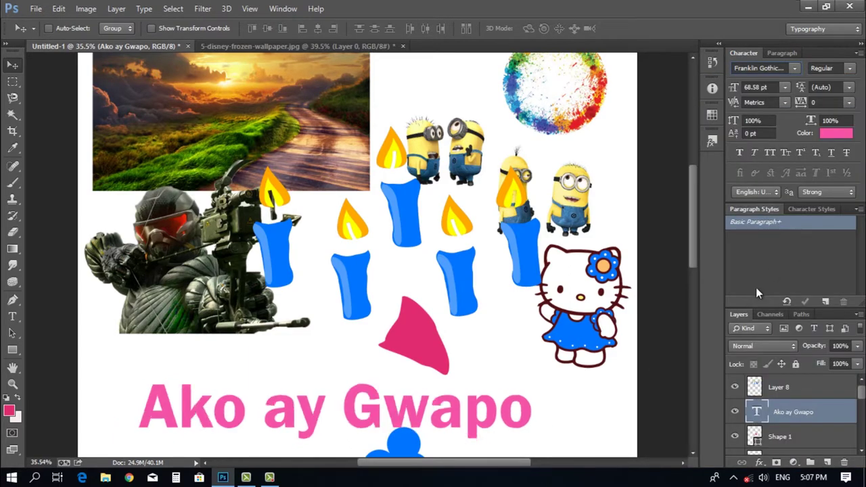
click(795, 68)
click(792, 136)
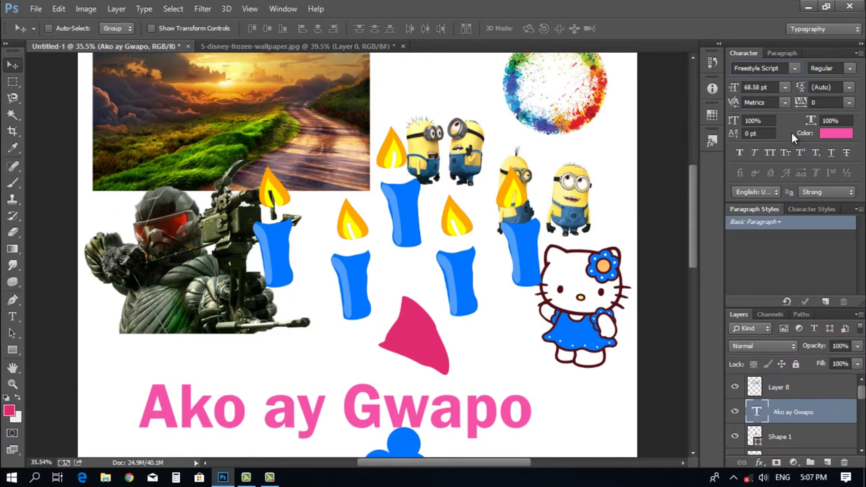
click(795, 68)
click(793, 204)
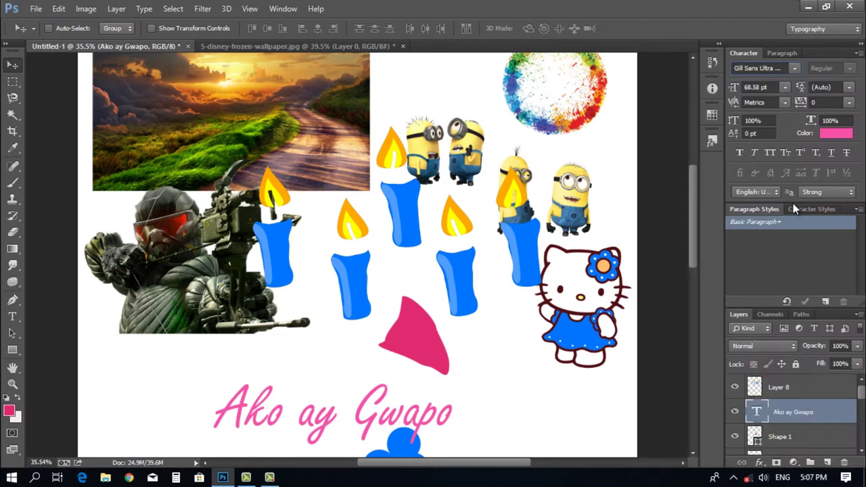
click(778, 70)
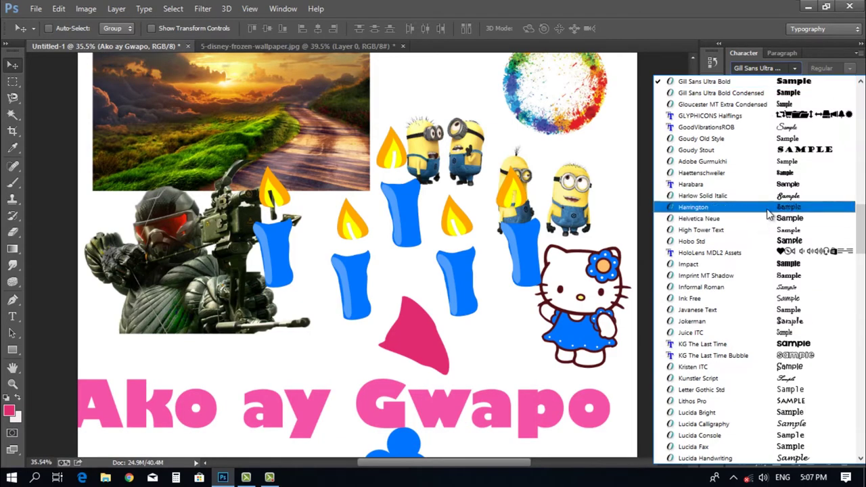
click(768, 209)
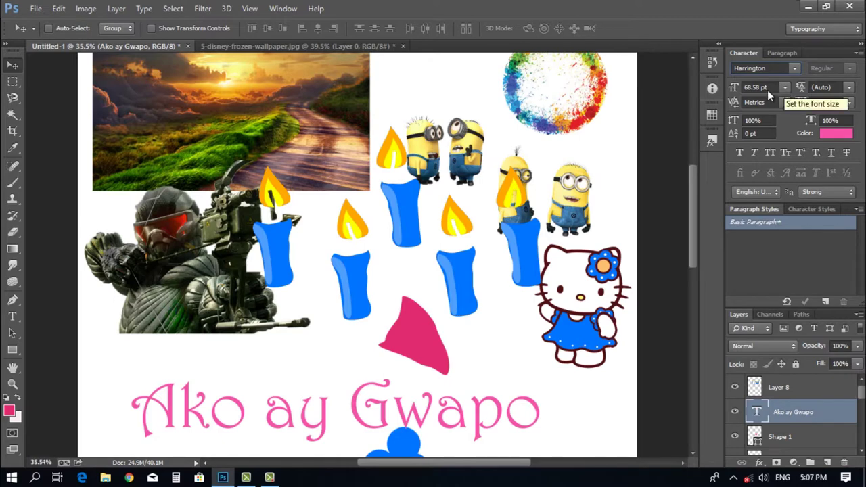
Step: Try Faux Bold, Faux Italic, All Caps and Small Caps on the text, ending with normal case
click(741, 153)
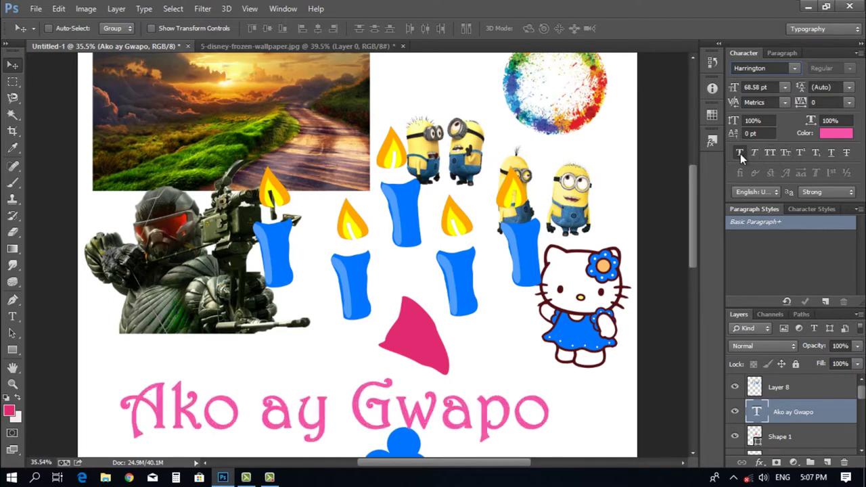
click(740, 153)
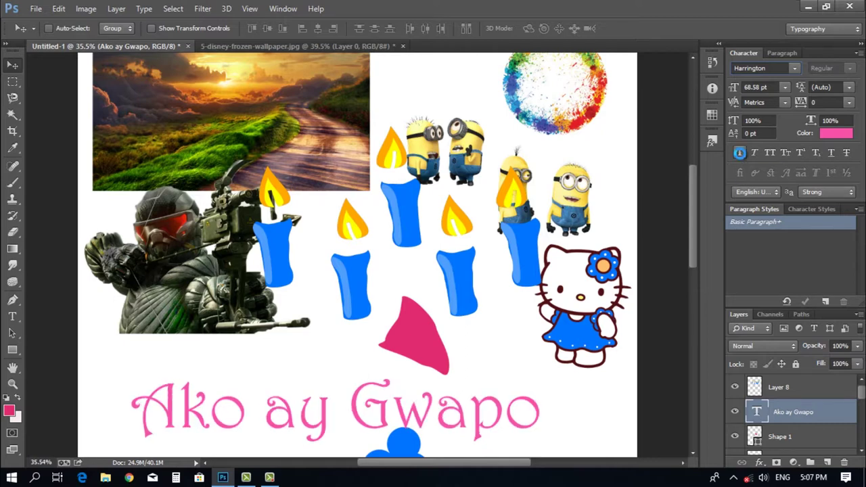
click(740, 154)
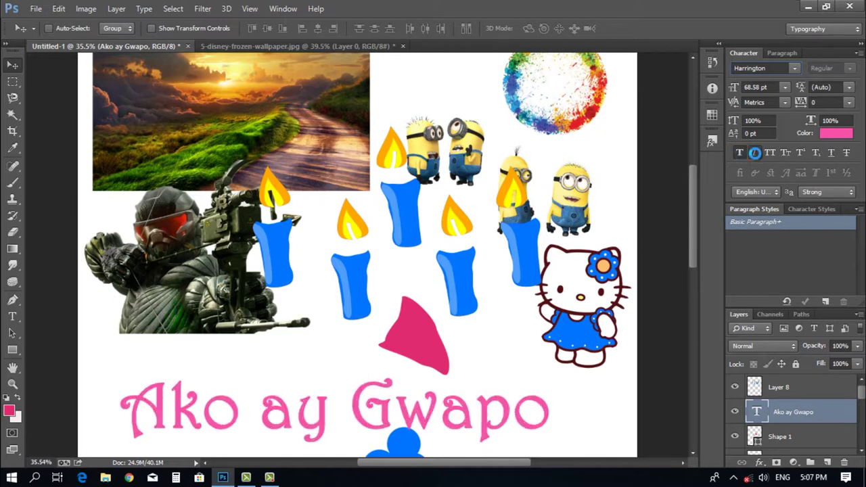
click(755, 153)
click(740, 153)
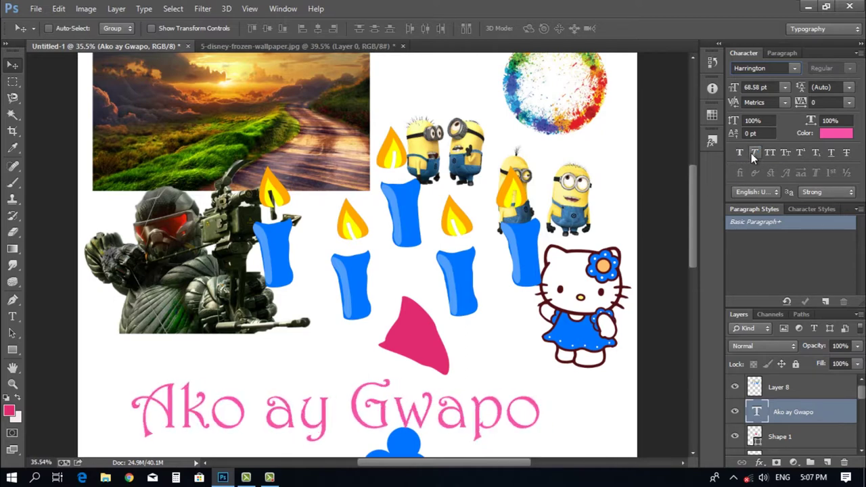
click(771, 154)
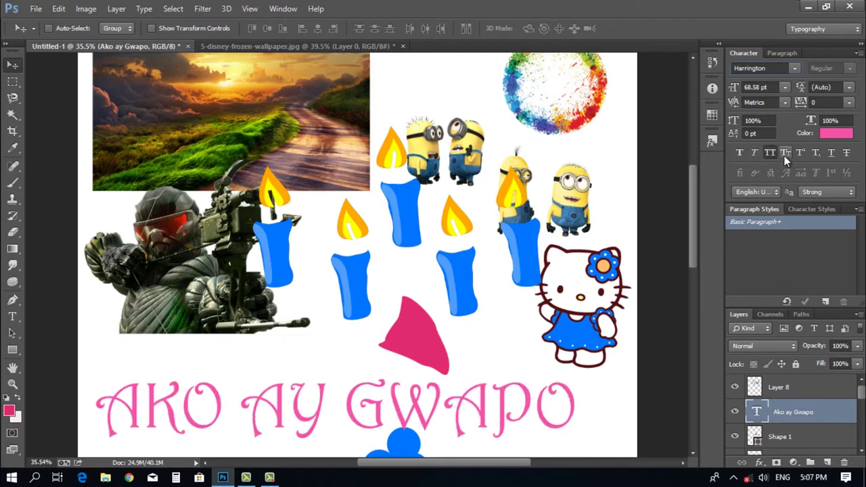
click(786, 155)
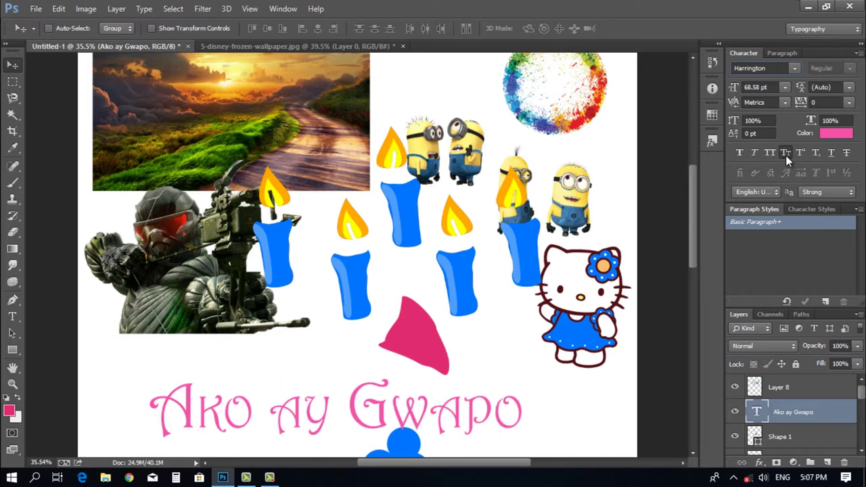
click(785, 155)
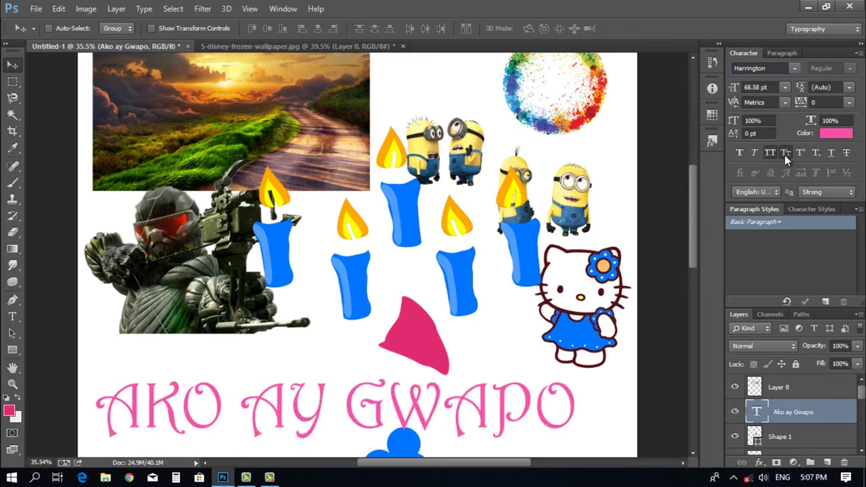
click(785, 154)
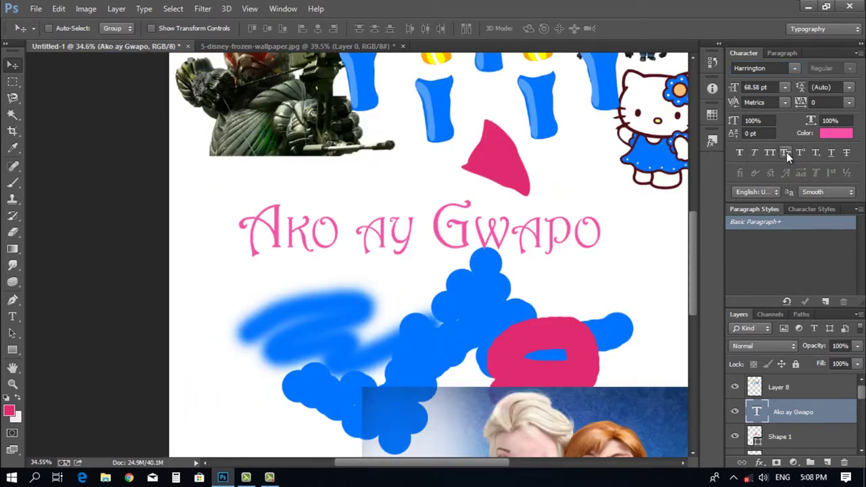
click(787, 152)
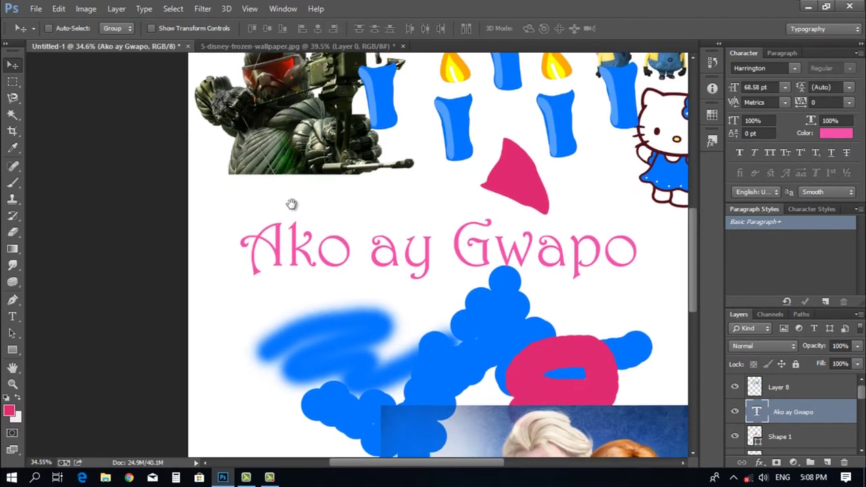
Step: With Direct Selection, drag the pink shape's left anchor up-left to round out its left curve
click(10, 335)
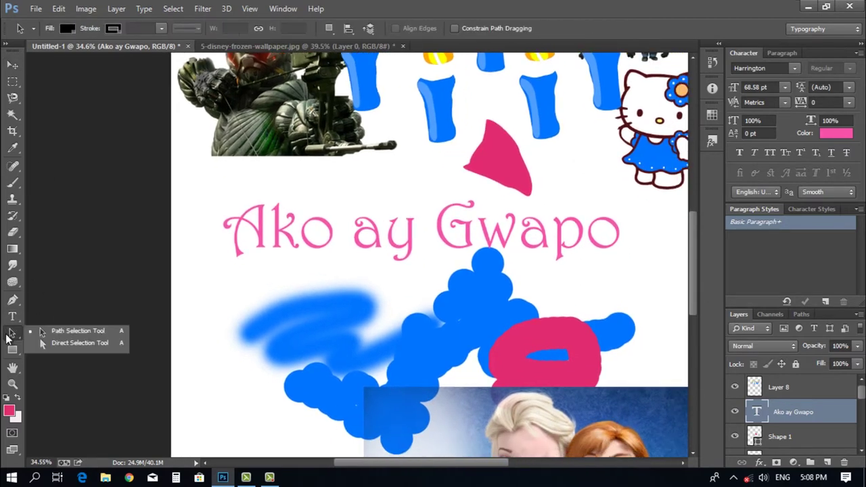
click(93, 343)
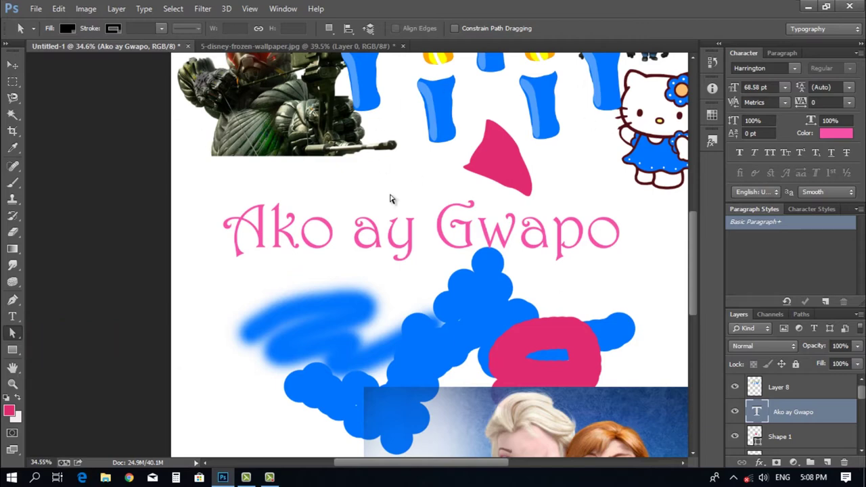
scroll(401, 175, down, 1)
click(456, 175)
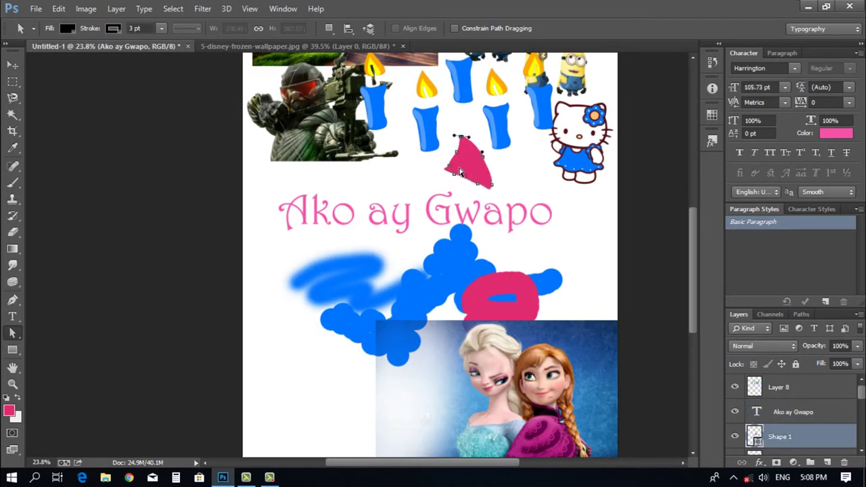
scroll(433, 180, up, 3)
scroll(433, 181, up, 2)
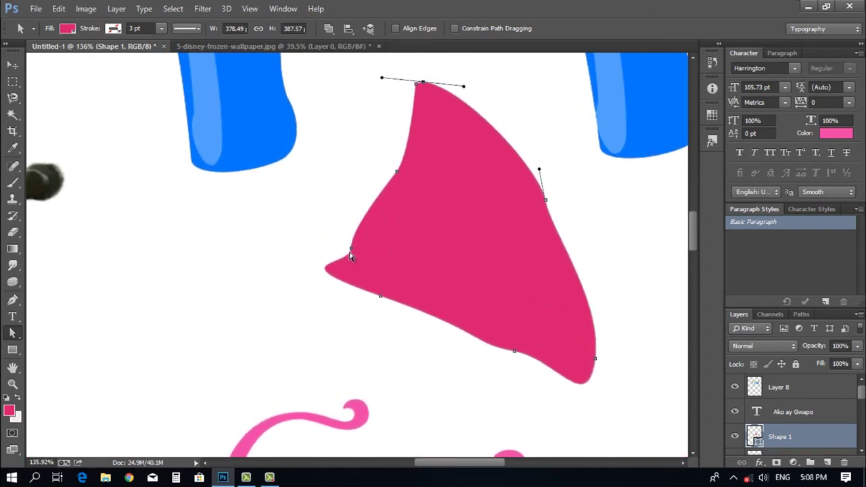
click(351, 249)
drag(351, 248, 298, 213)
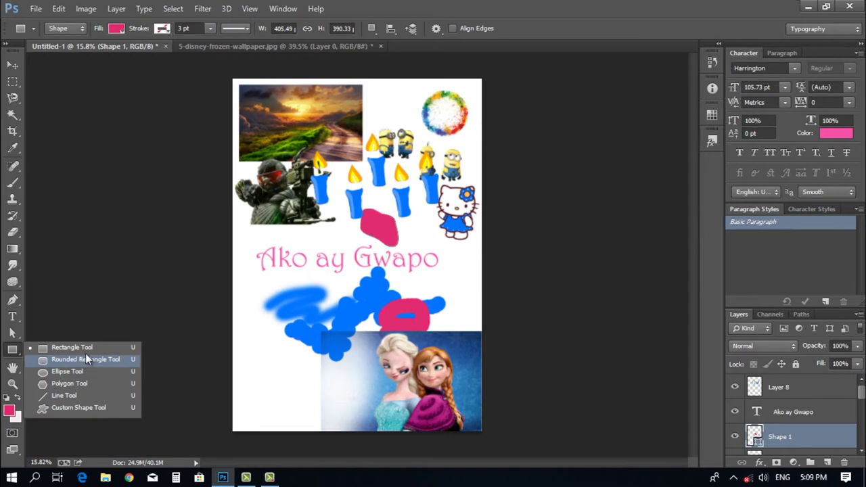
click(87, 348)
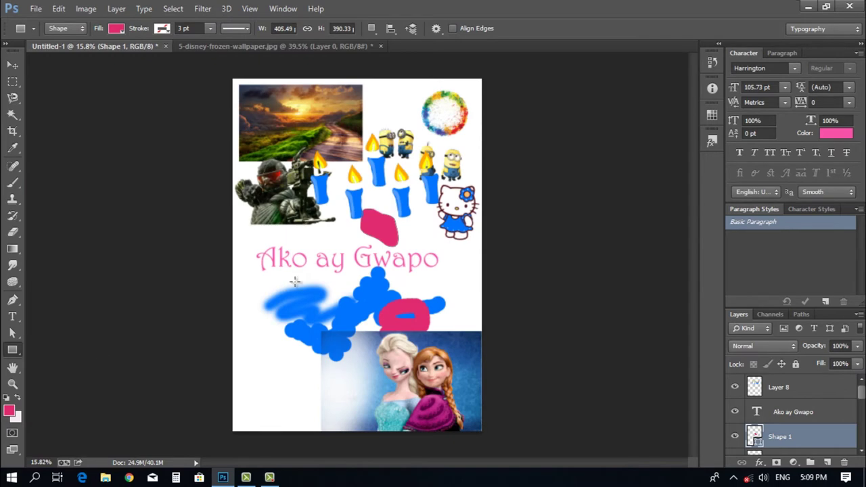
Step: Draw a rectangle over the word Ako and fill it light green
drag(255, 247, 312, 322)
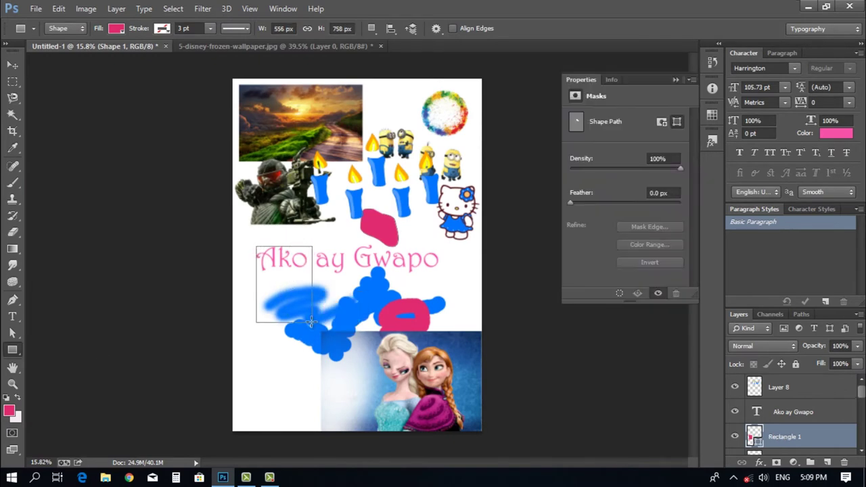
scroll(286, 282, up, 5)
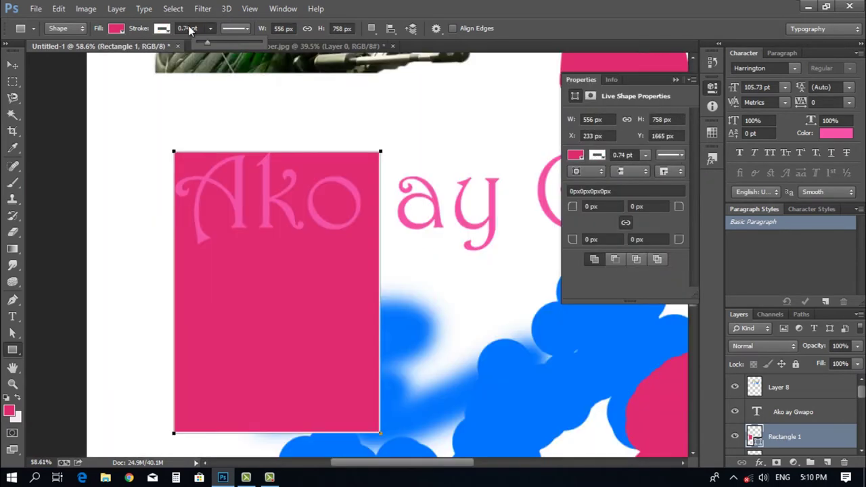
click(116, 31)
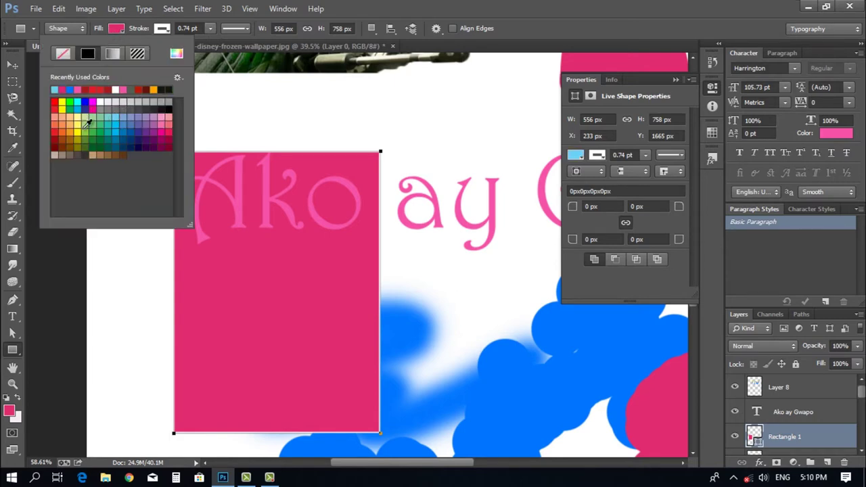
click(92, 118)
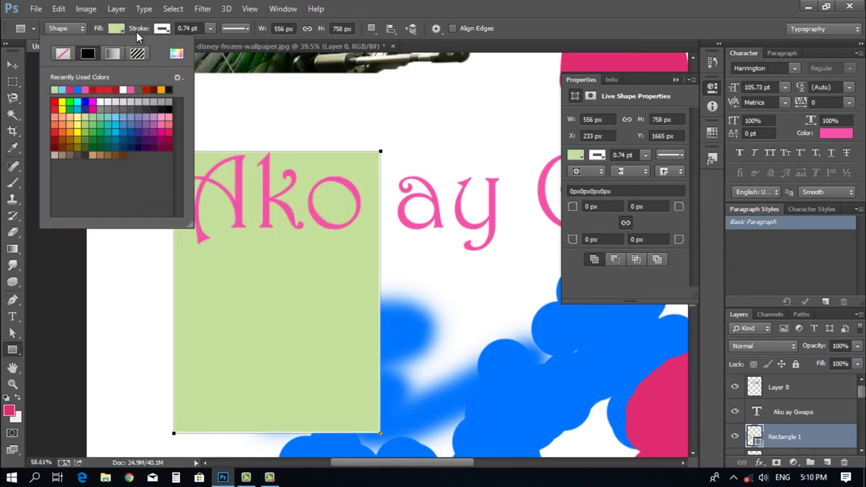
click(373, 9)
Step: Draw a rounded rectangle below the text and fill it green
click(12, 66)
scroll(297, 169, down, 3)
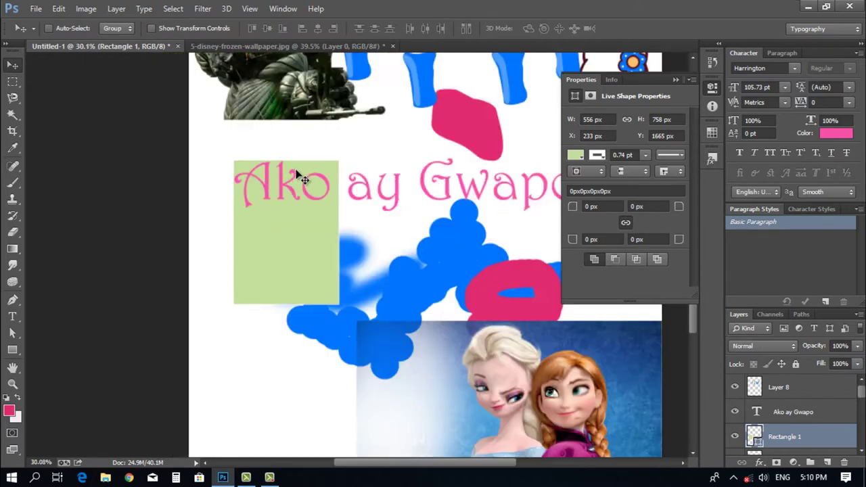
drag(12, 350, 85, 362)
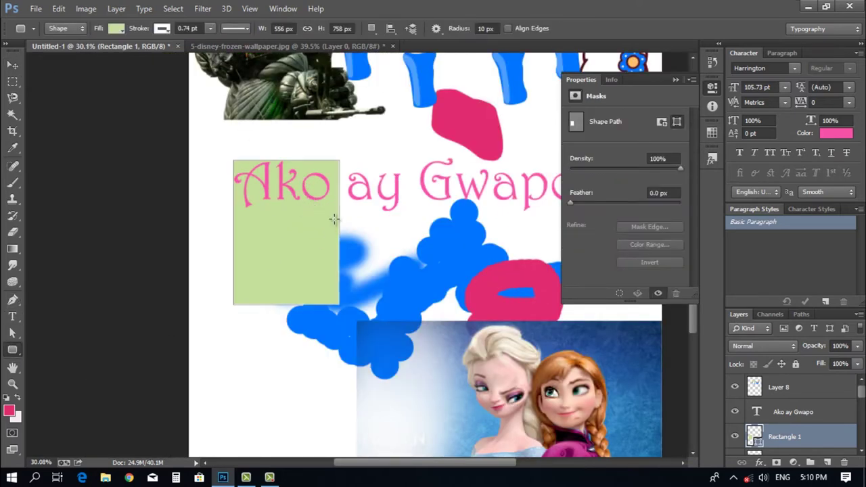
drag(307, 203, 427, 288)
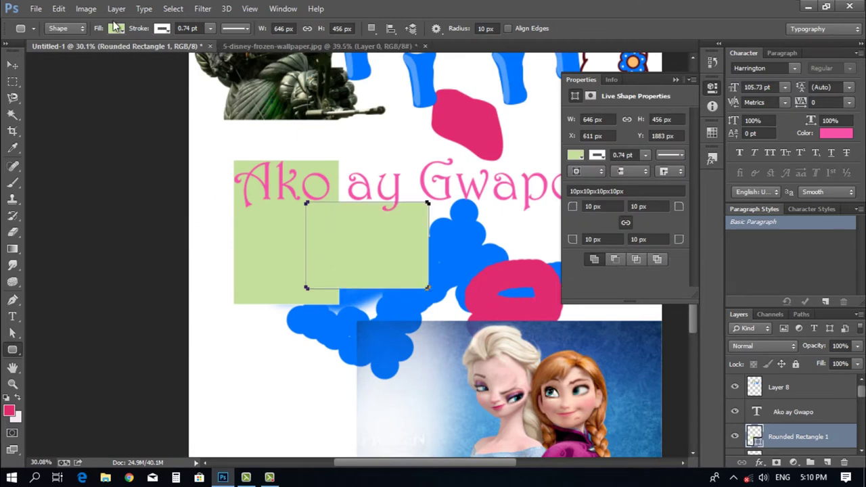
click(116, 28)
click(133, 102)
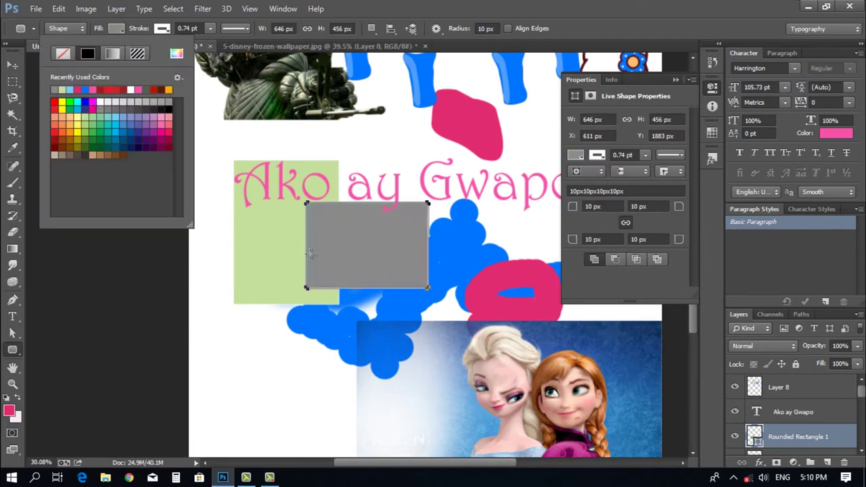
click(68, 114)
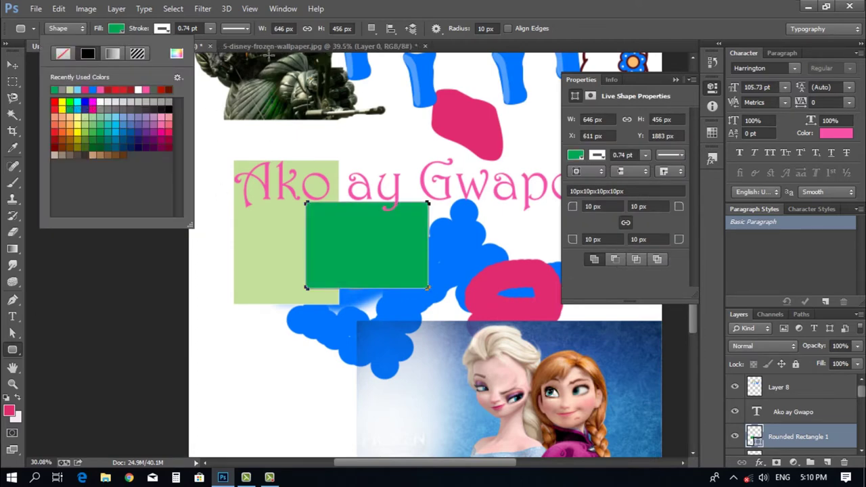
click(343, 11)
Step: Add a green ellipse over the text and a pentagon from the ellipse's centre
right_click(13, 350)
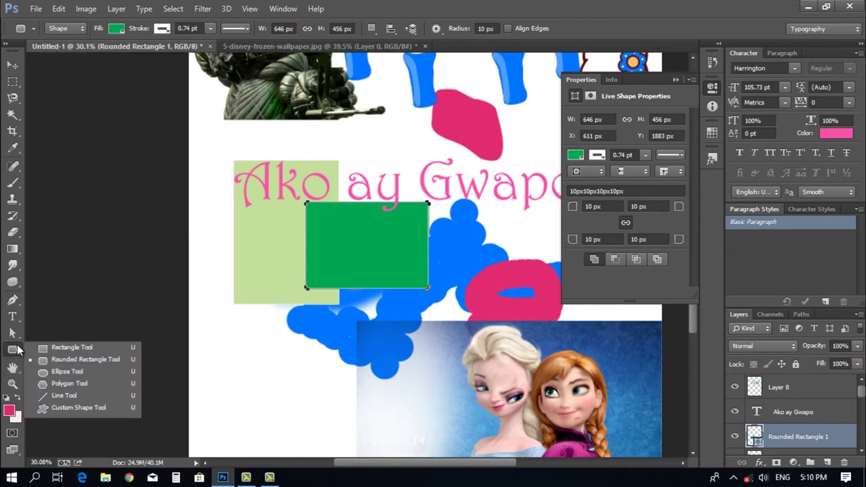
click(71, 372)
drag(381, 155, 463, 256)
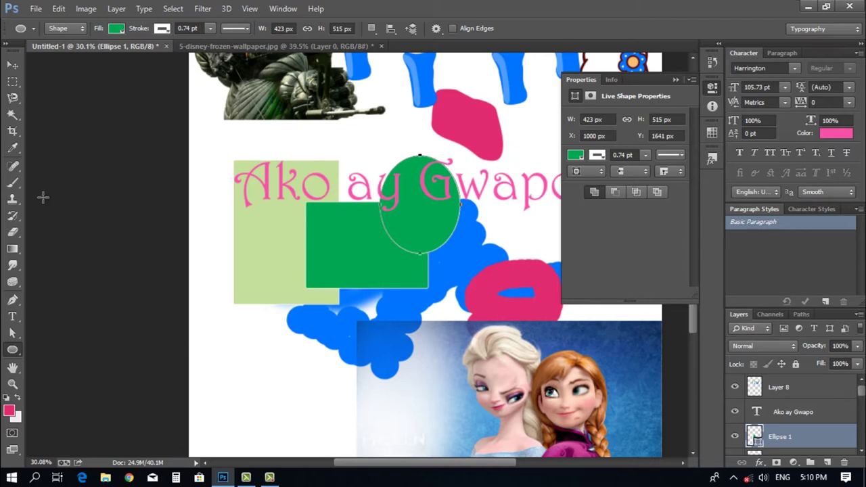
right_click(12, 349)
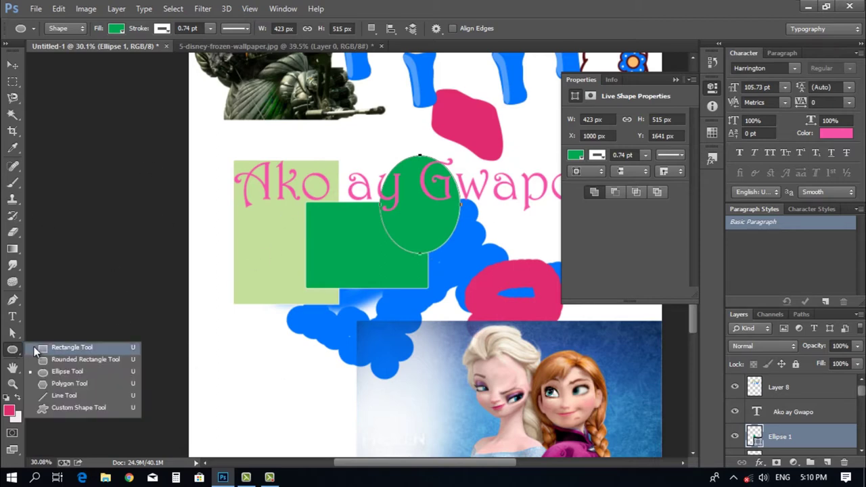
click(80, 390)
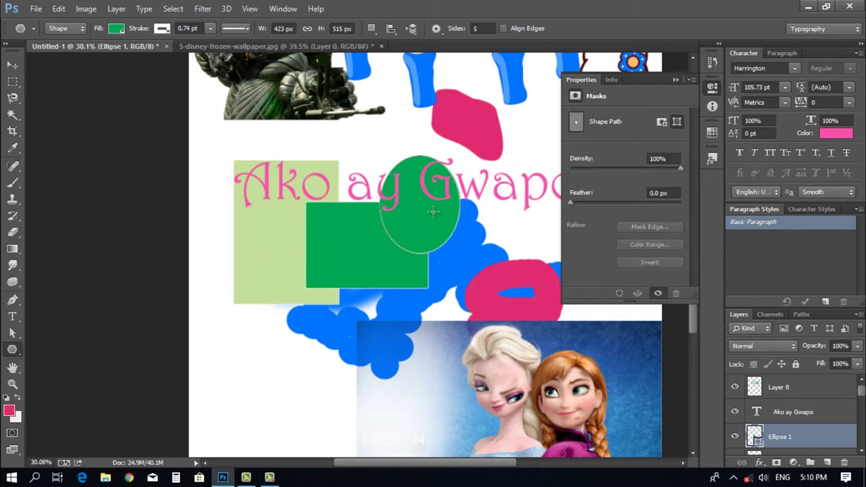
drag(433, 212, 460, 268)
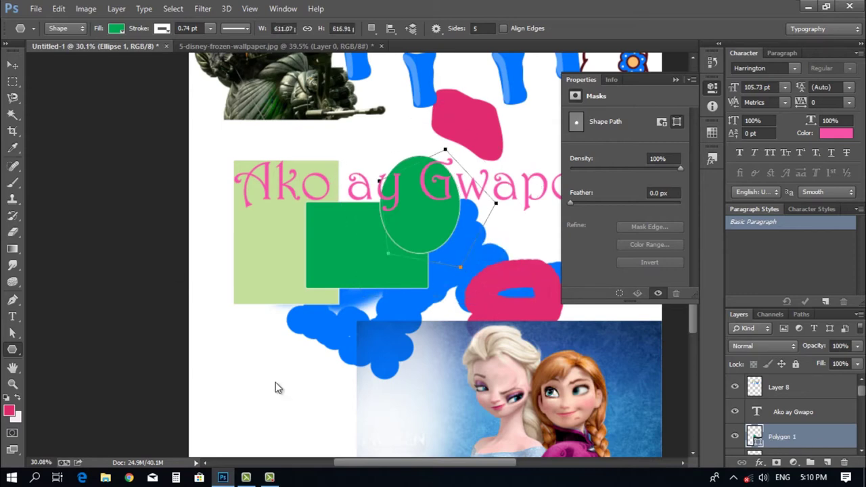
key(ctrl+minus)
right_click(13, 351)
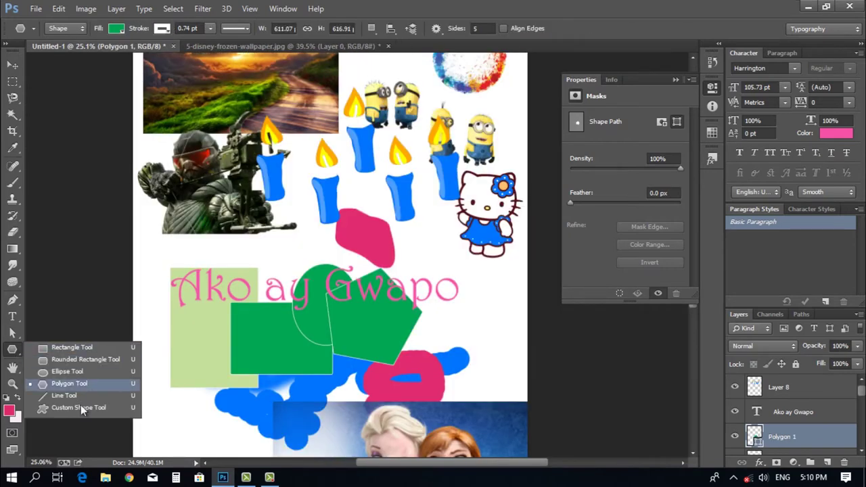
click(83, 407)
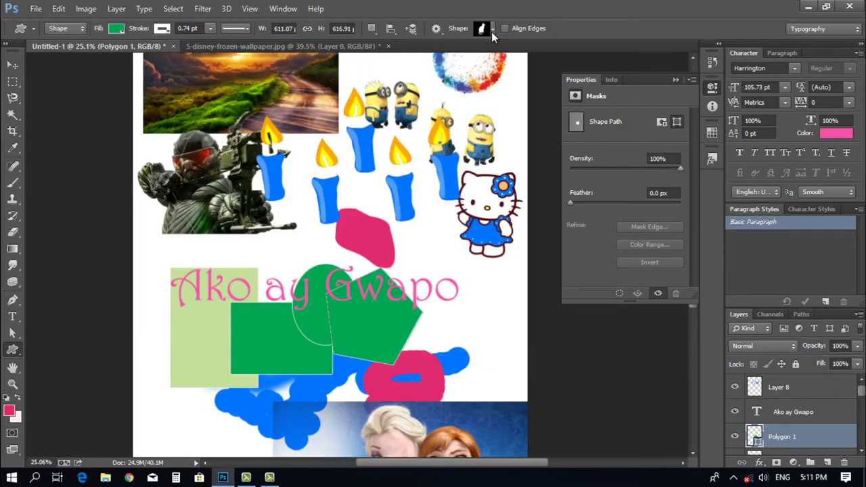
Step: Place a circle-slash prohibition custom shape on the canvas and fill it red
click(491, 30)
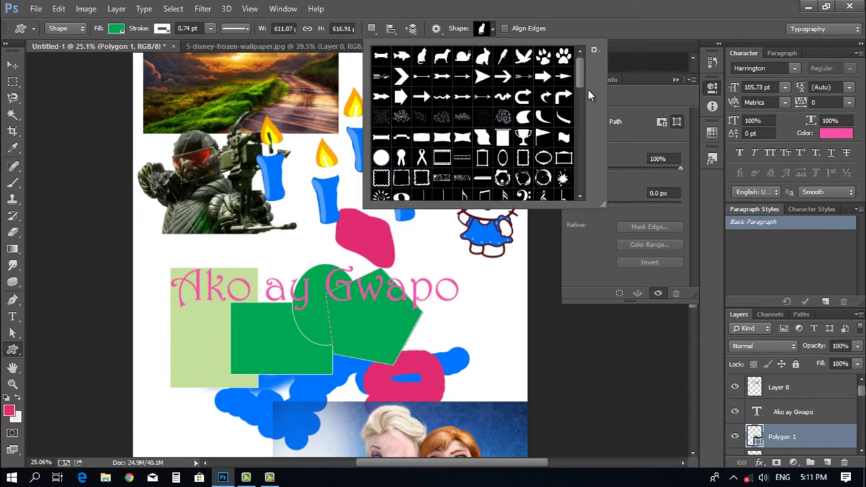
drag(580, 82, 582, 172)
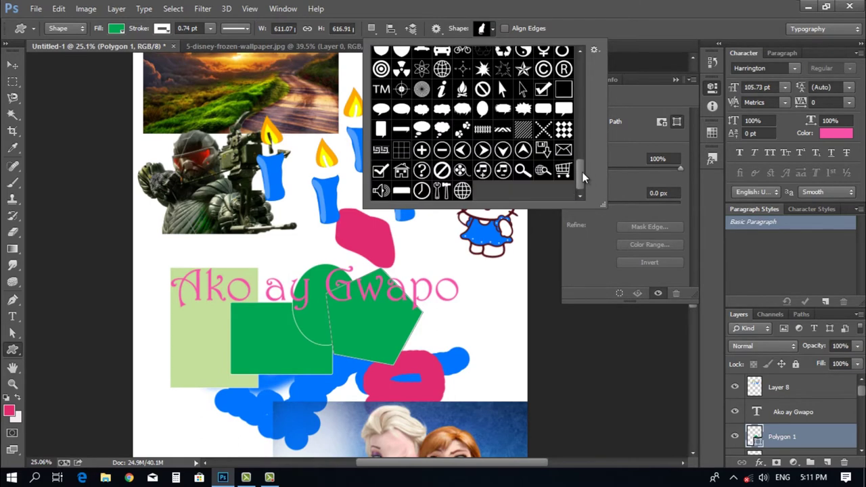
click(483, 90)
click(507, 10)
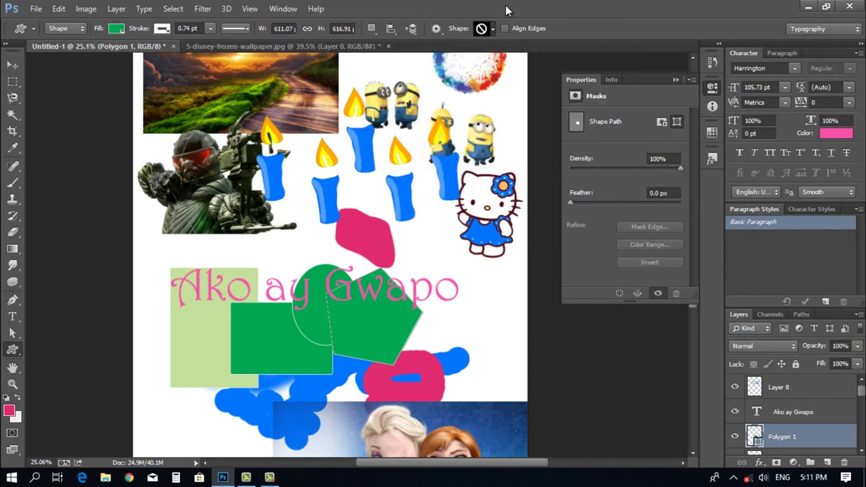
click(377, 290)
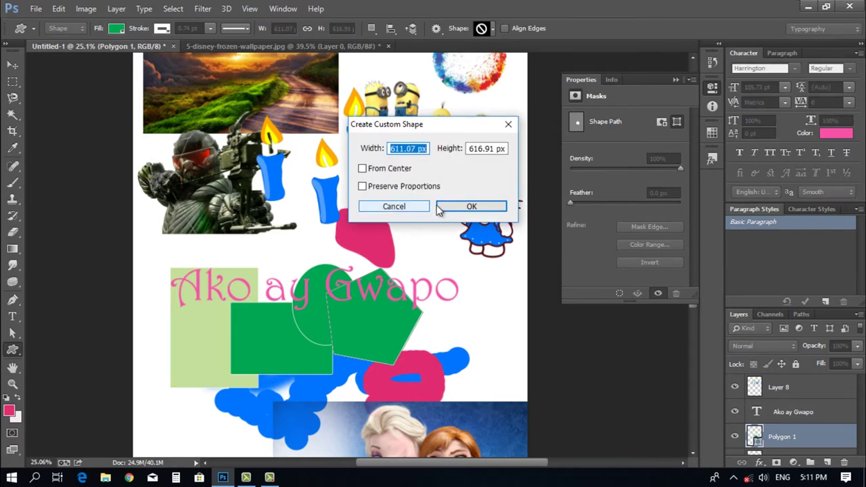
click(472, 206)
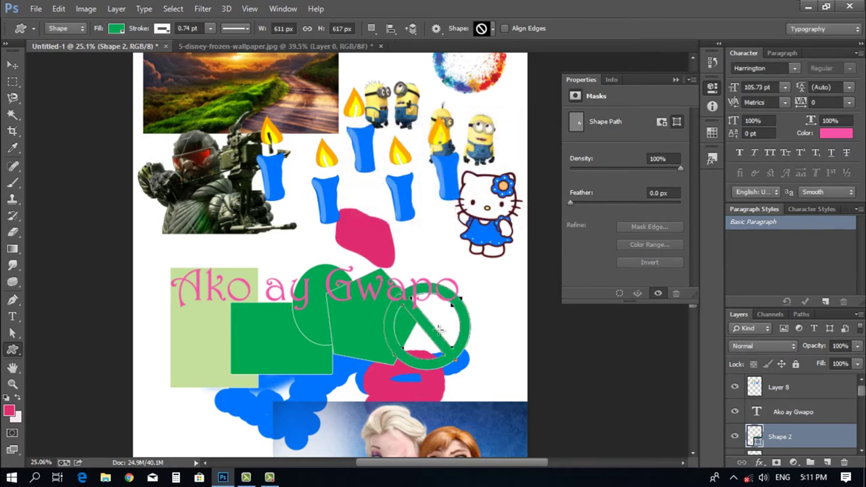
click(115, 28)
click(56, 103)
click(381, 5)
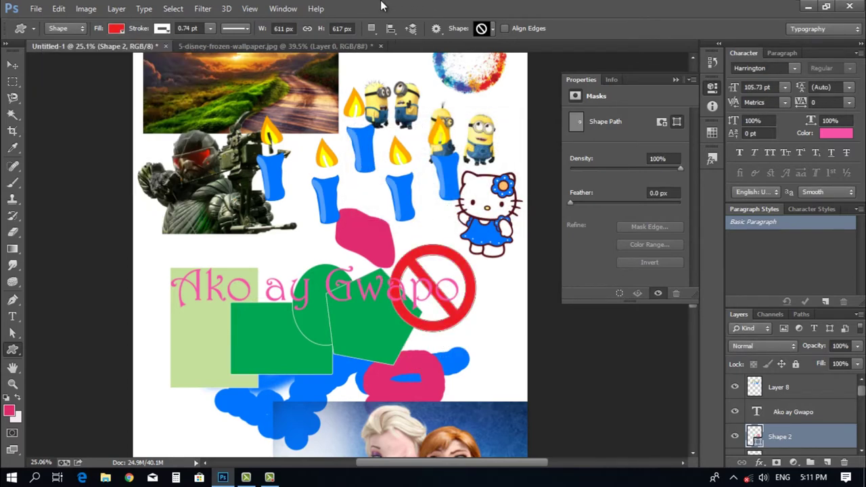
Step: Move the red sign down, then nudge it up over the pink and blue shapes
click(13, 65)
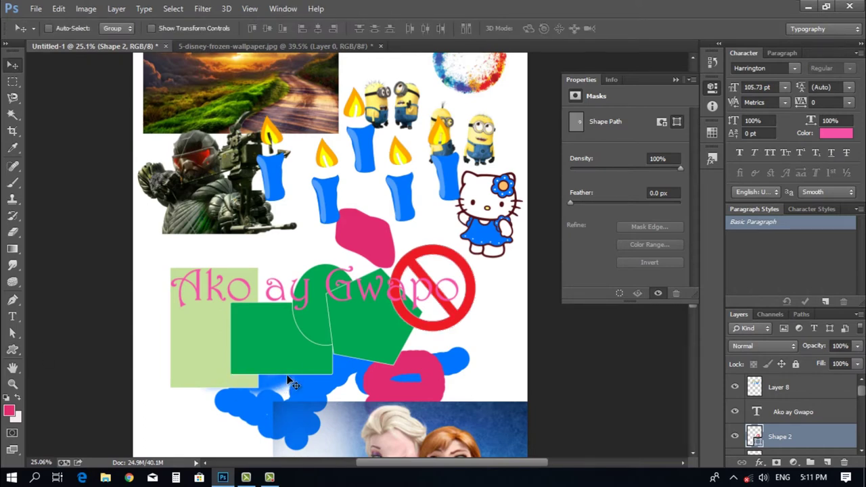
drag(443, 326, 429, 429)
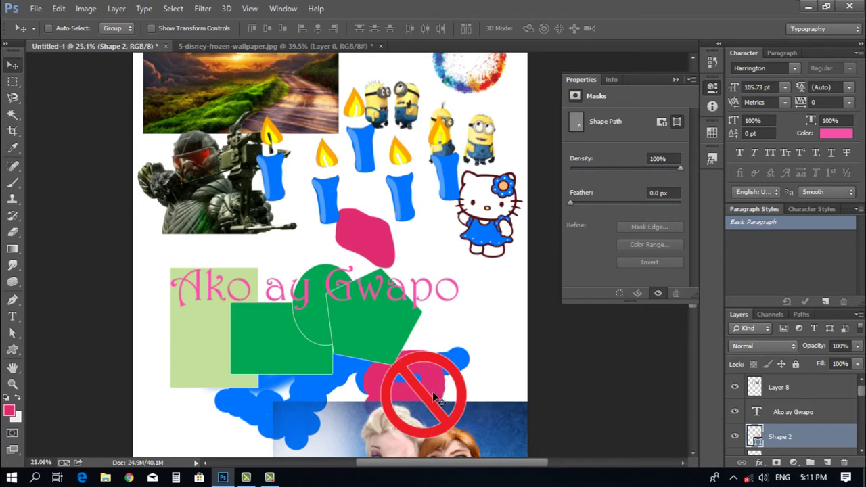
scroll(428, 433, down, 2)
scroll(428, 433, up, 3)
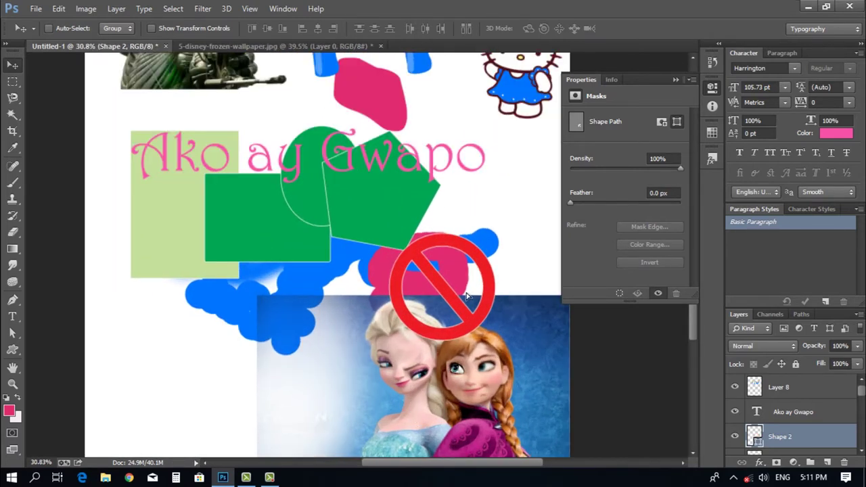
drag(467, 296, 466, 267)
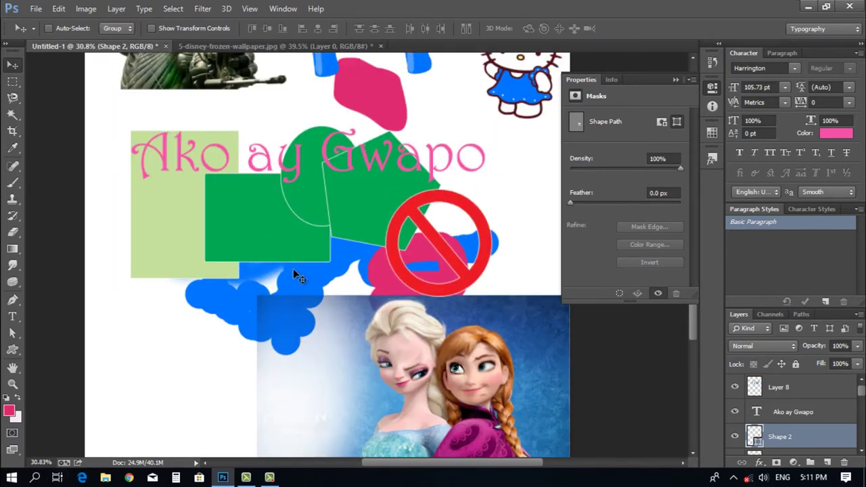
Step: Pan the collage slightly, rotate the canvas view about 15°, then reset rotation to 0°
click(12, 370)
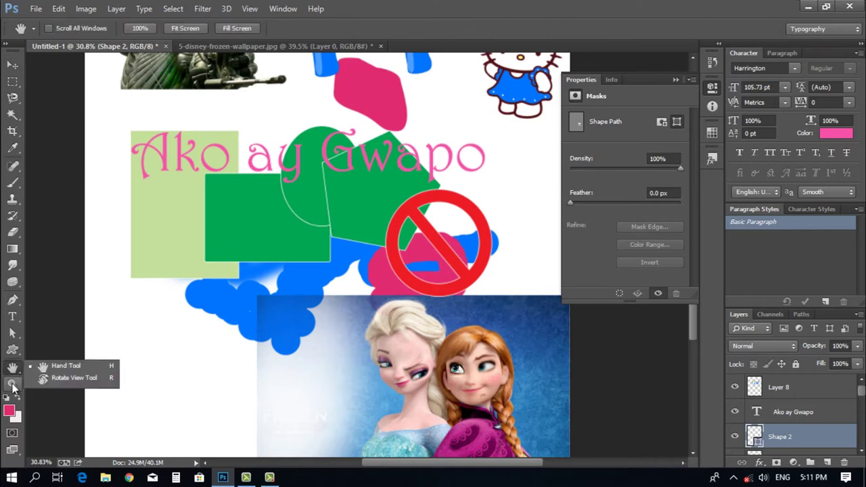
click(228, 325)
drag(284, 259, 288, 255)
scroll(215, 339, down, 1)
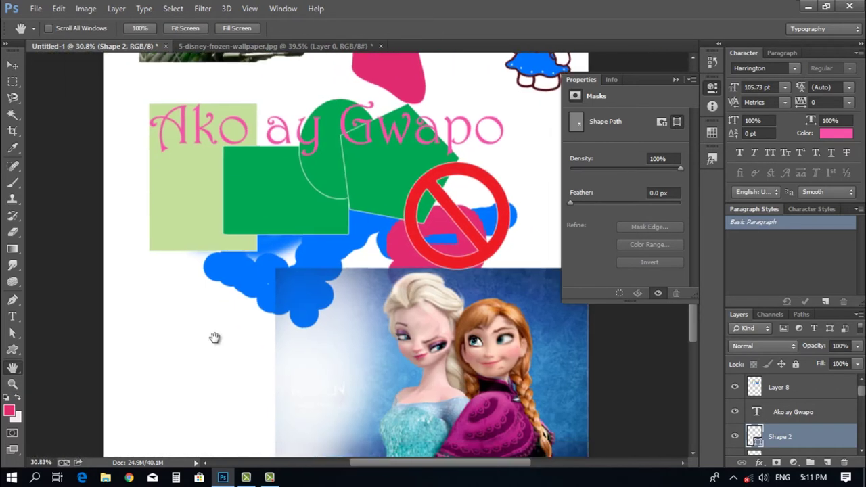
scroll(261, 310, up, 8)
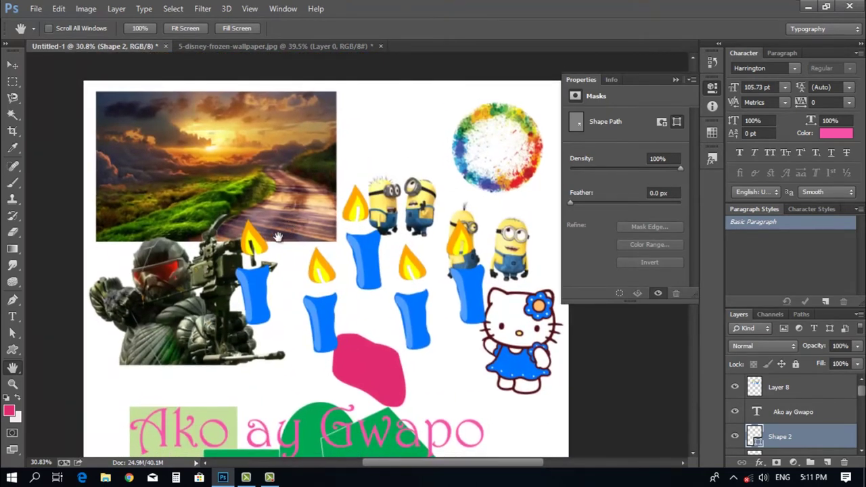
click(13, 367)
click(70, 378)
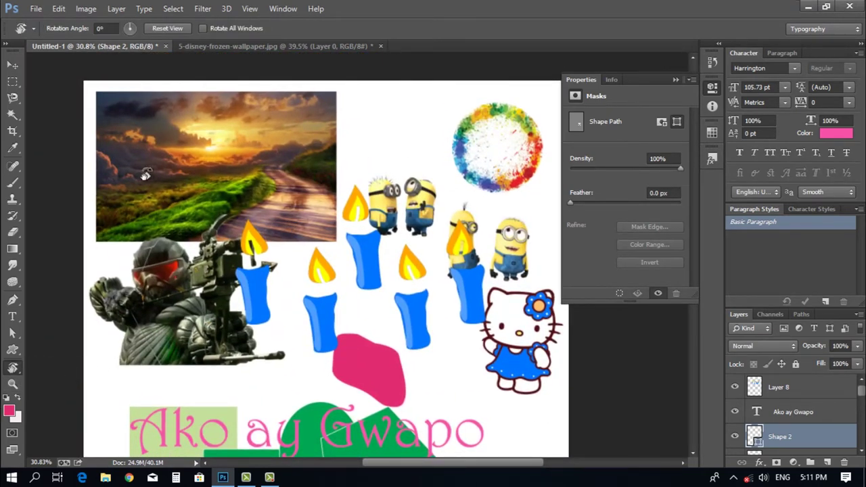
drag(100, 71, 87, 291)
key(Escape)
click(12, 384)
Step: Zoom out to see the whole composition and collapse the mask Properties panel
drag(190, 241, 178, 226)
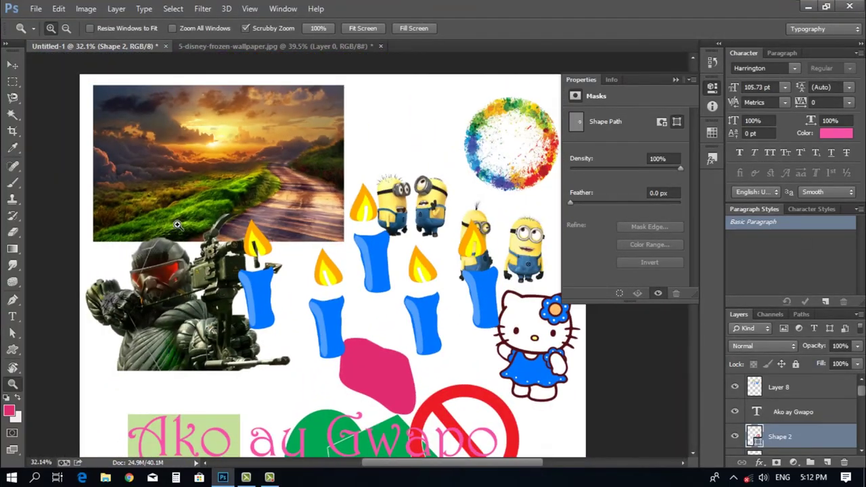
click(12, 64)
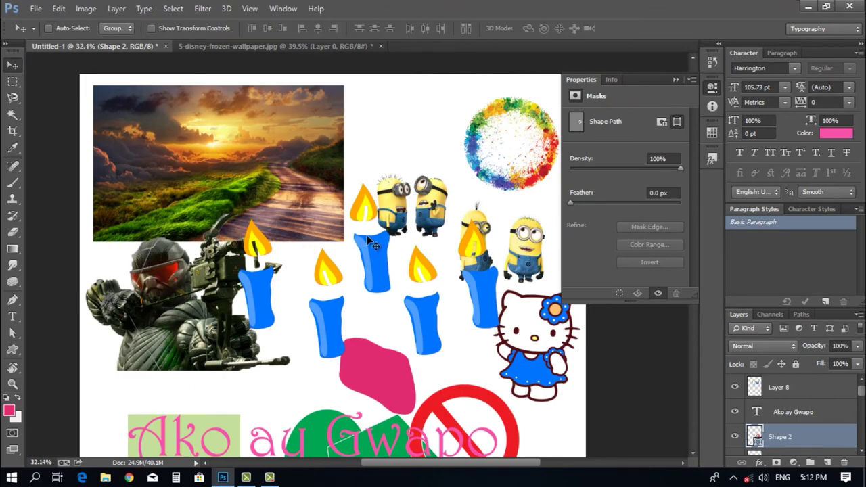
scroll(391, 323, down, 3)
scroll(391, 323, down, 1)
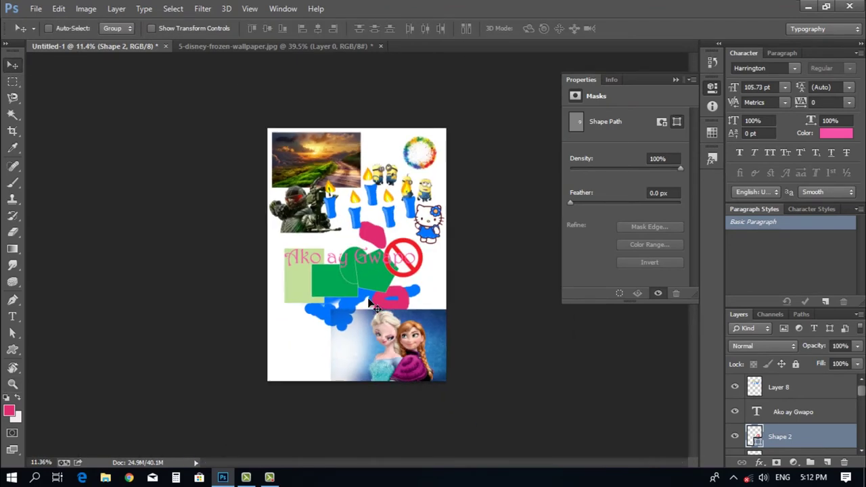
scroll(391, 324, up, 2)
click(675, 80)
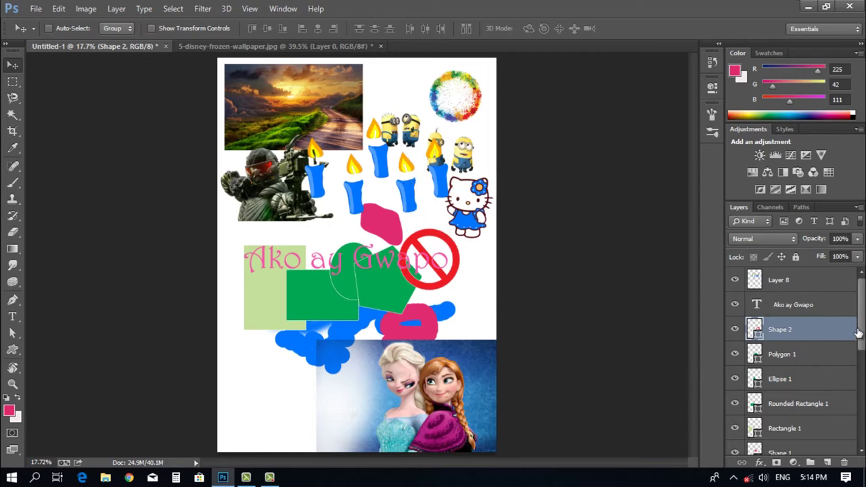
mouse_move(863, 327)
mouse_down()
mouse_move(863, 438)
mouse_move(863, 321)
mouse_up()
scroll(413, 292, up, 3)
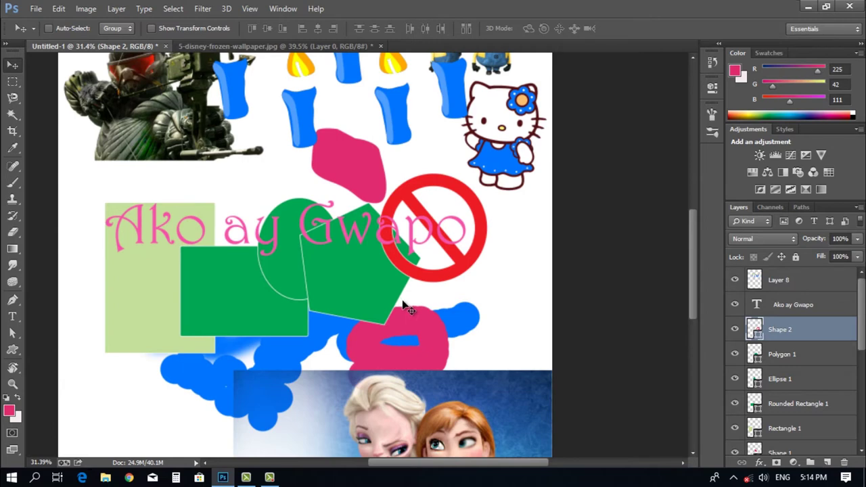
drag(862, 331, 862, 431)
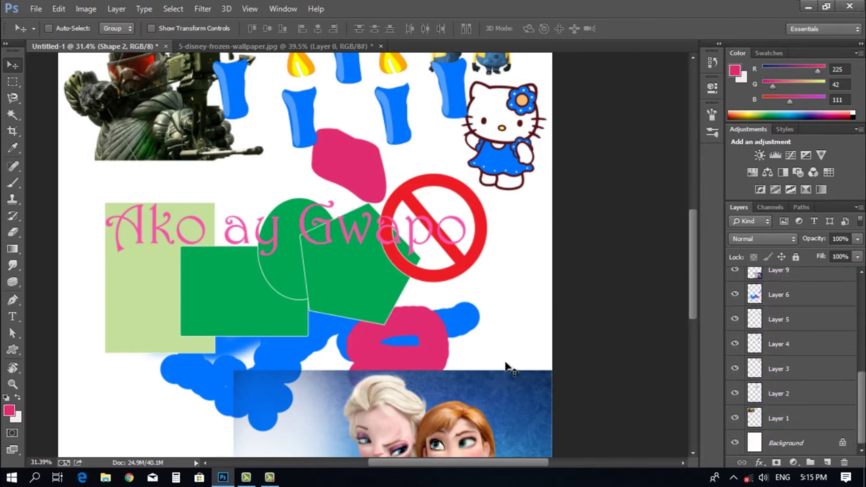
scroll(508, 367, down, 2)
scroll(418, 384, up, 2)
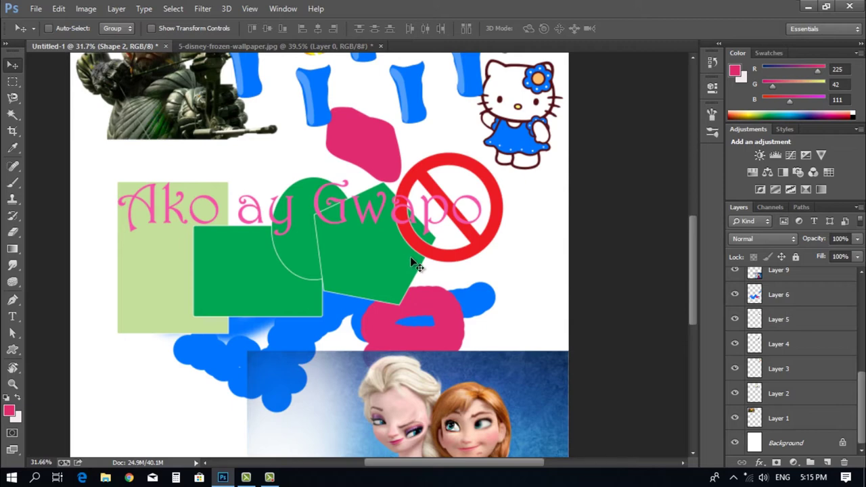
scroll(411, 258, down, 5)
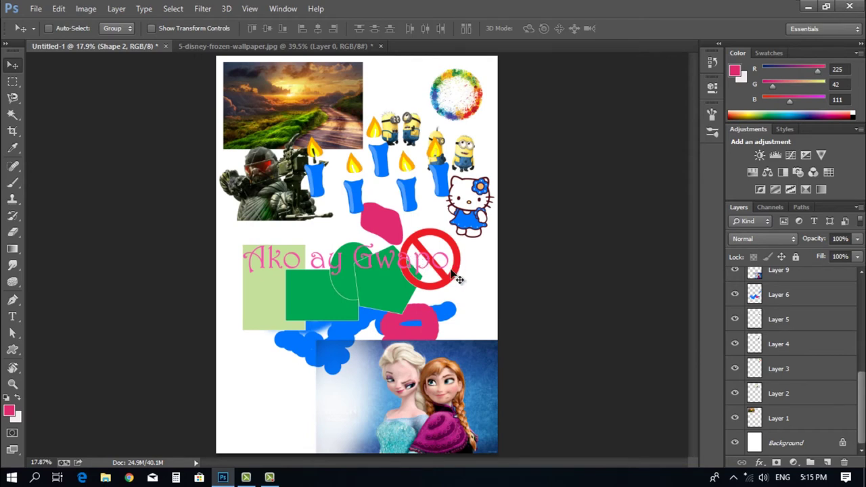
scroll(459, 278, down, 1)
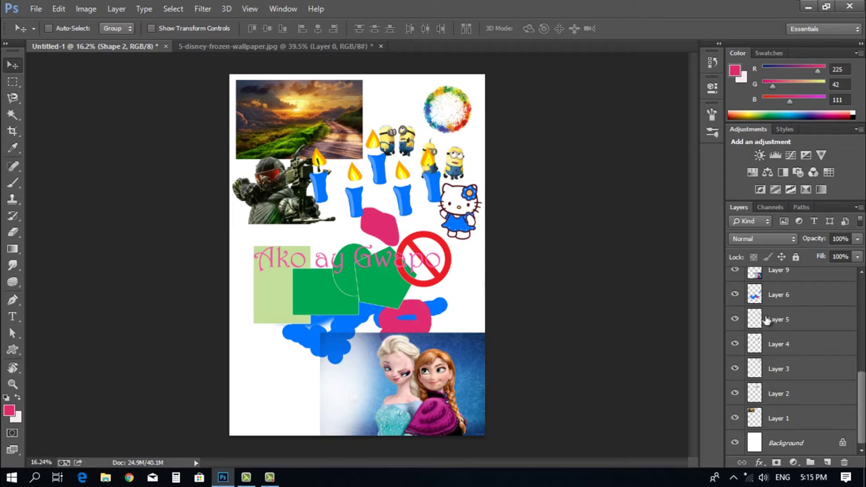
scroll(855, 362, up, 5)
scroll(816, 376, down, 2)
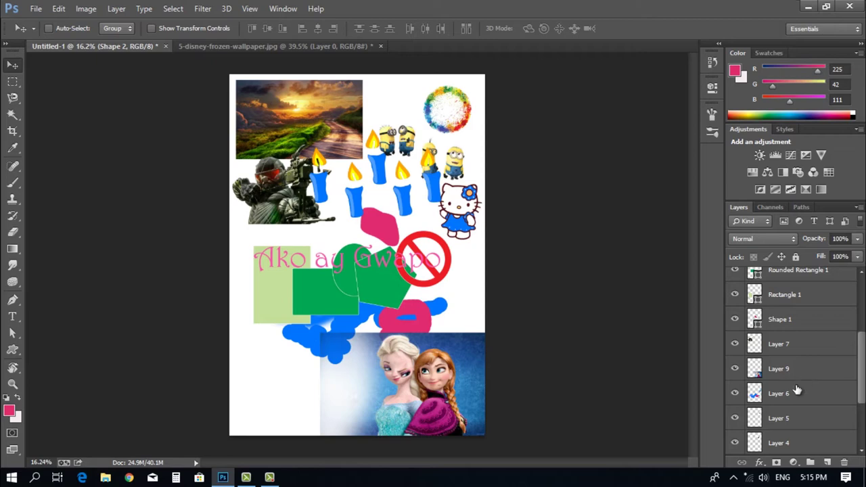
Step: Step through Layers 7, 5 and 6 in the layer stack and select Layer 4
click(451, 396)
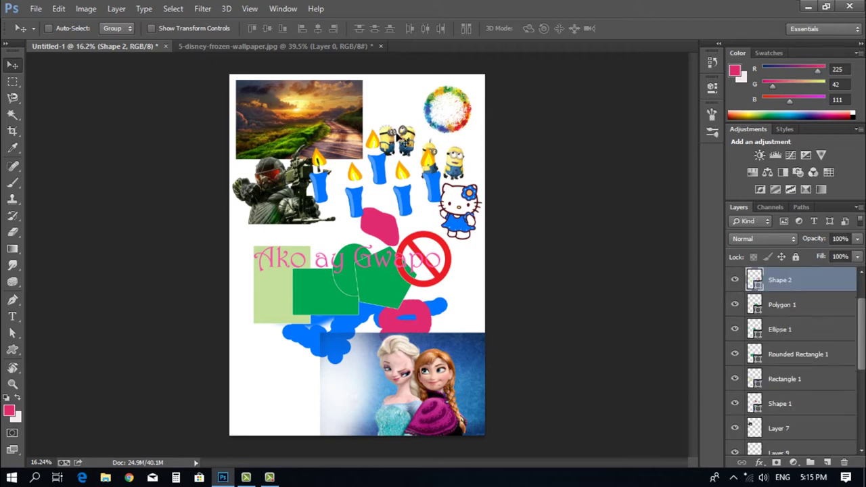
click(794, 434)
scroll(794, 420, down, 2)
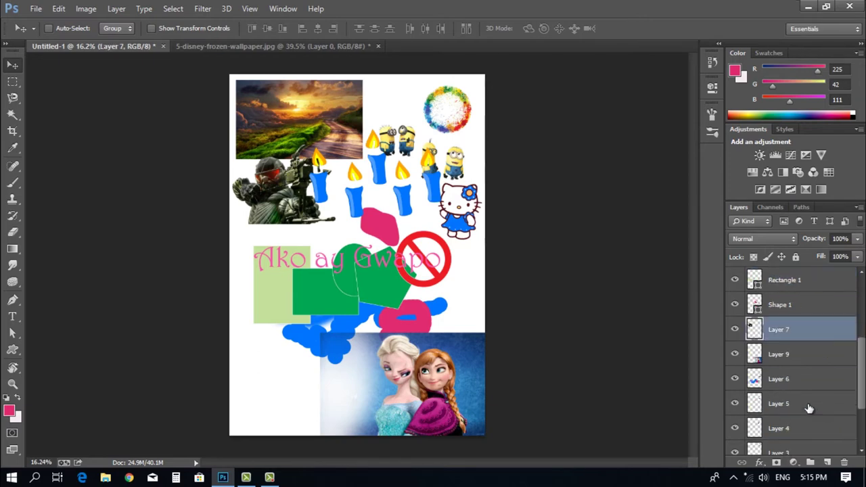
click(773, 379)
click(781, 354)
click(785, 406)
click(793, 389)
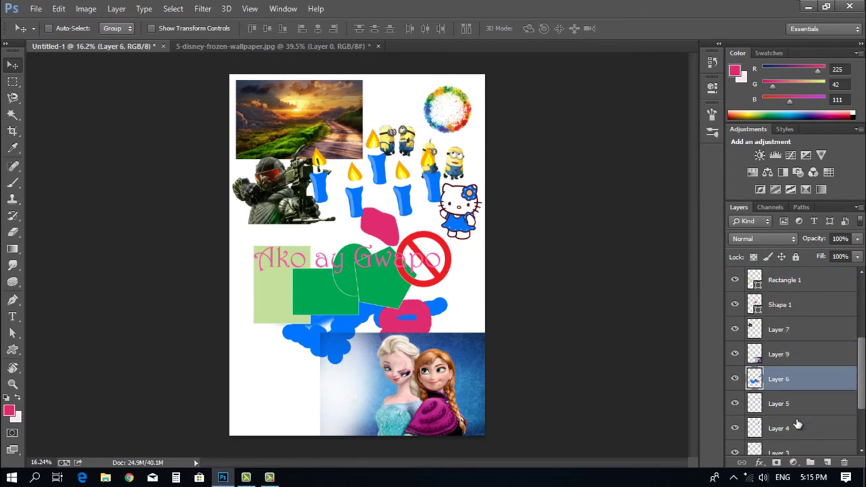
click(798, 423)
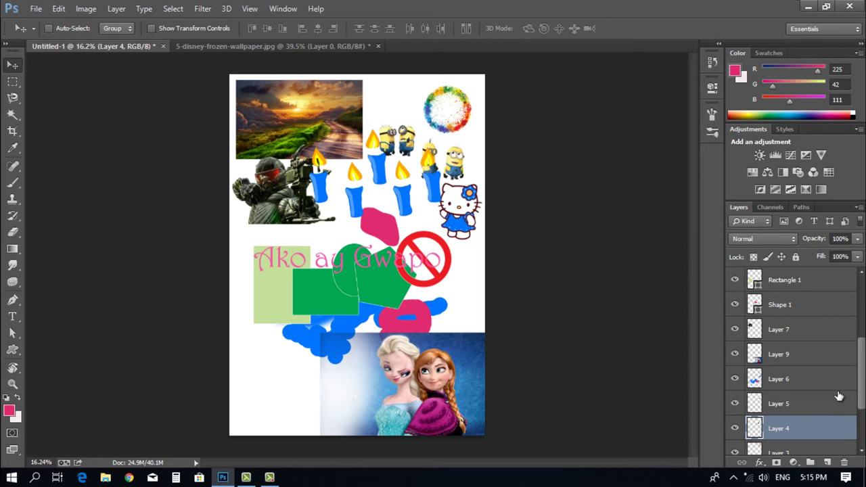
Step: Add a default Hue/Saturation adjustment layer, collapse its properties, then select the Background layer
scroll(799, 377, up, 2)
scroll(798, 378, up, 1)
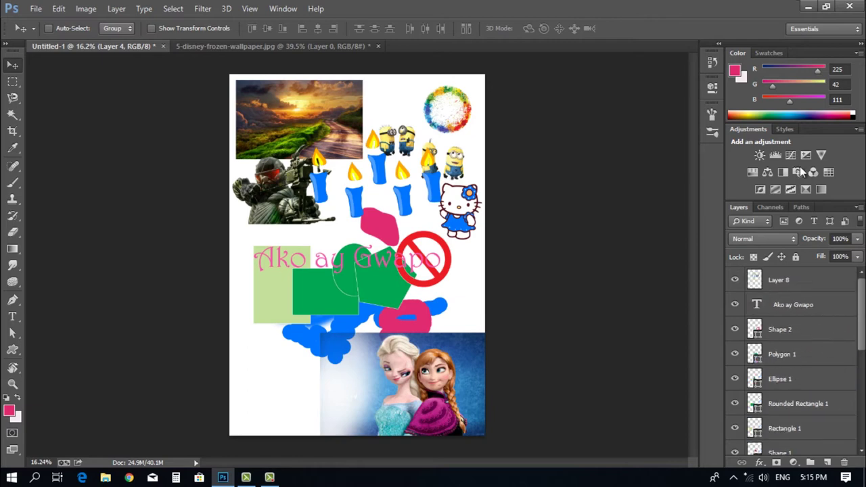
click(753, 173)
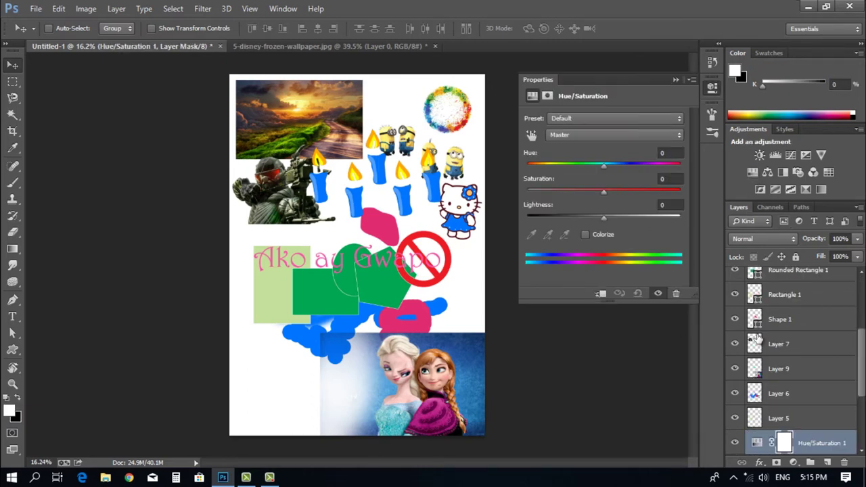
scroll(819, 362, down, 3)
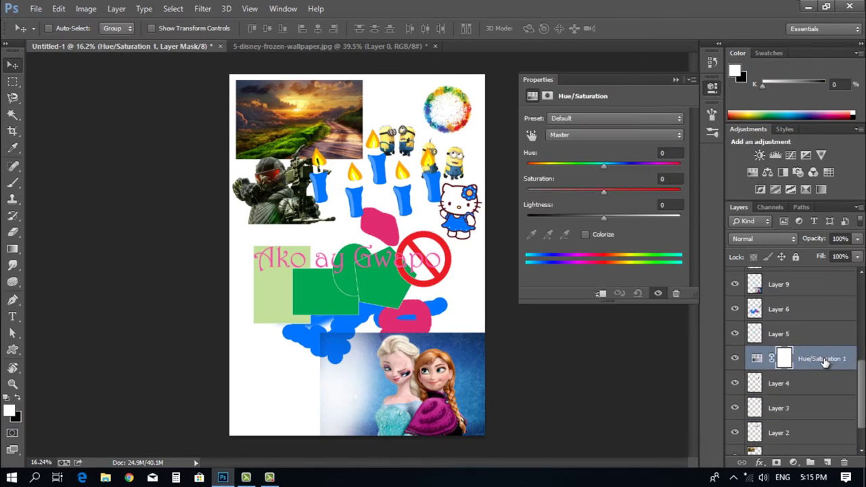
click(674, 79)
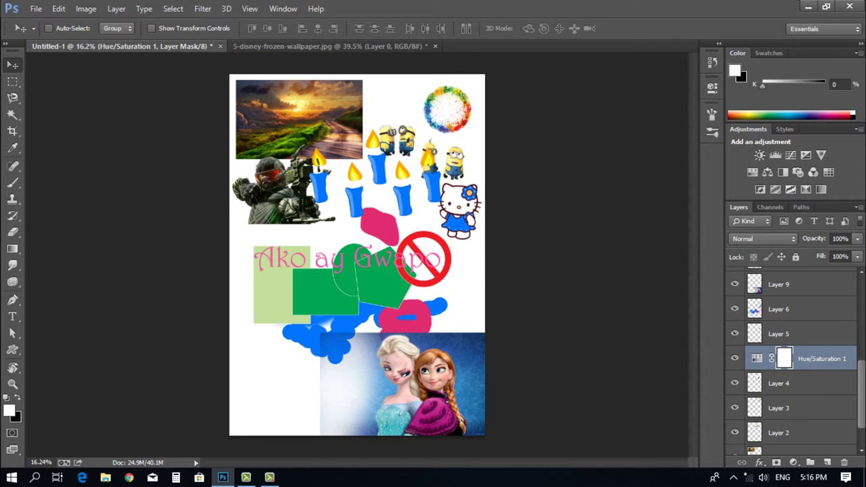
drag(863, 394, 858, 467)
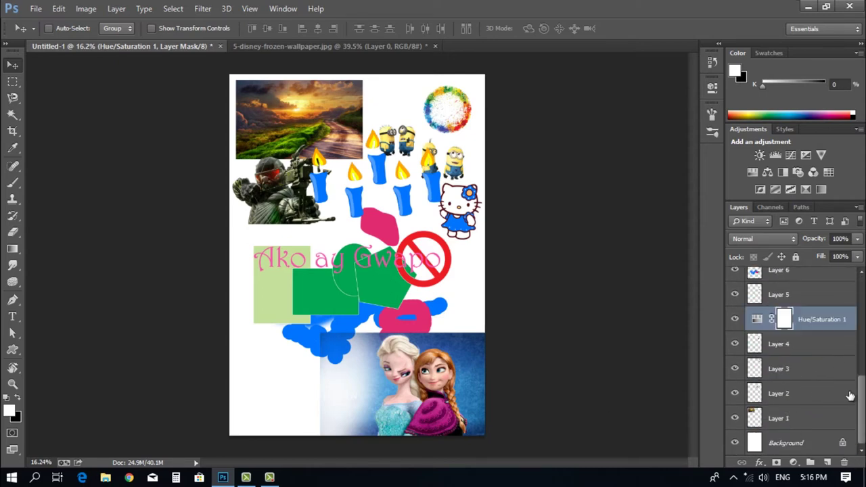
click(818, 322)
click(794, 447)
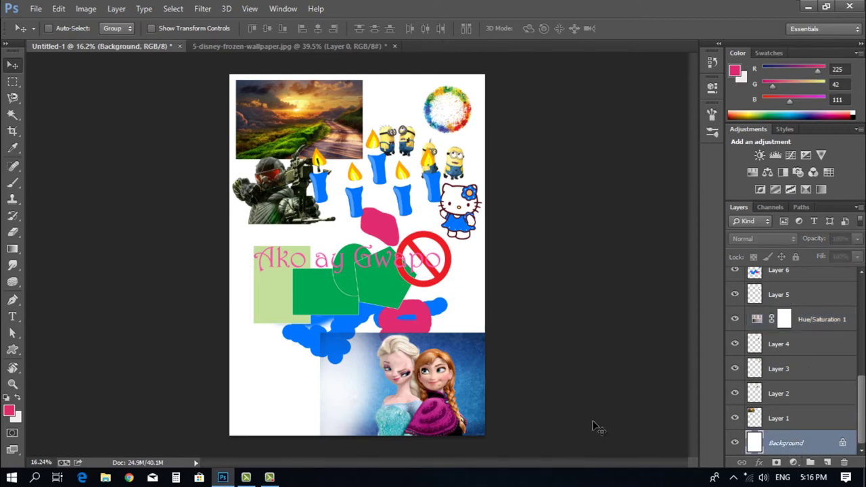
Step: Select the Rounded Rectangle 1 layer and move the dark green rectangle about 36 px down
drag(863, 421, 856, 335)
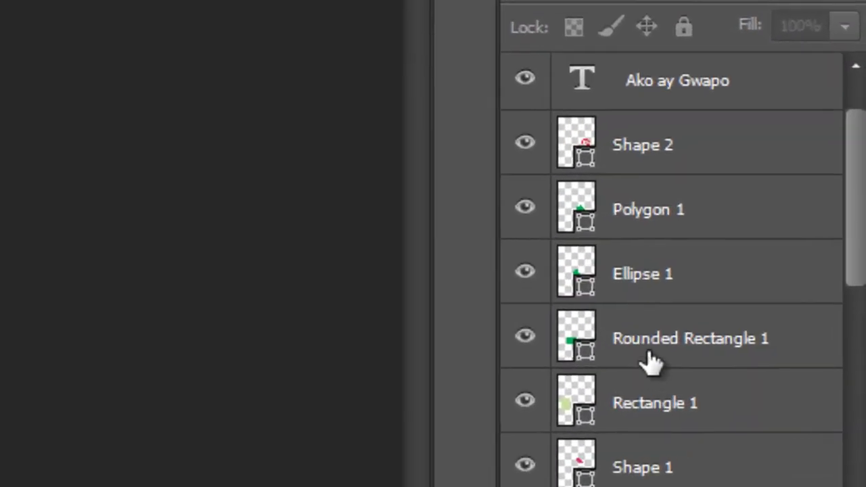
click(785, 377)
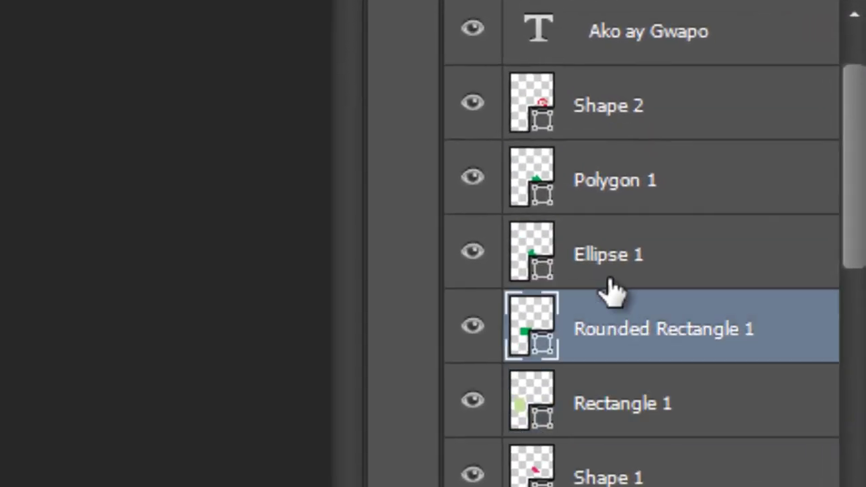
click(780, 353)
click(621, 189)
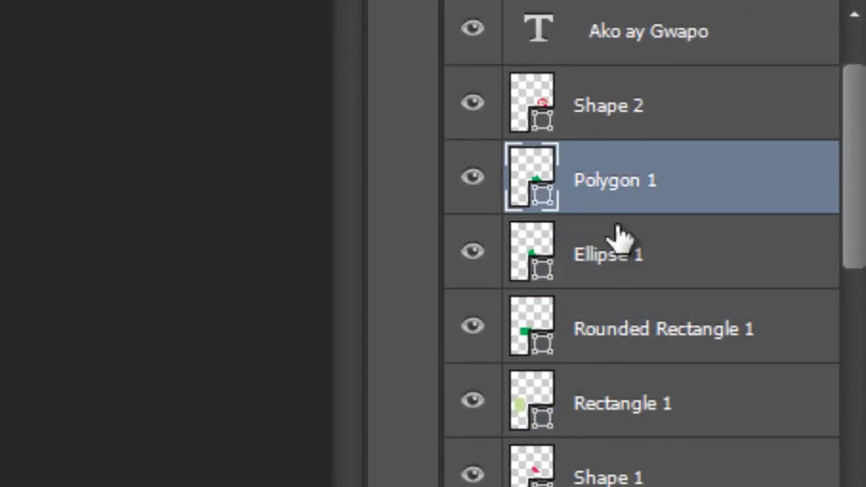
click(628, 110)
click(629, 399)
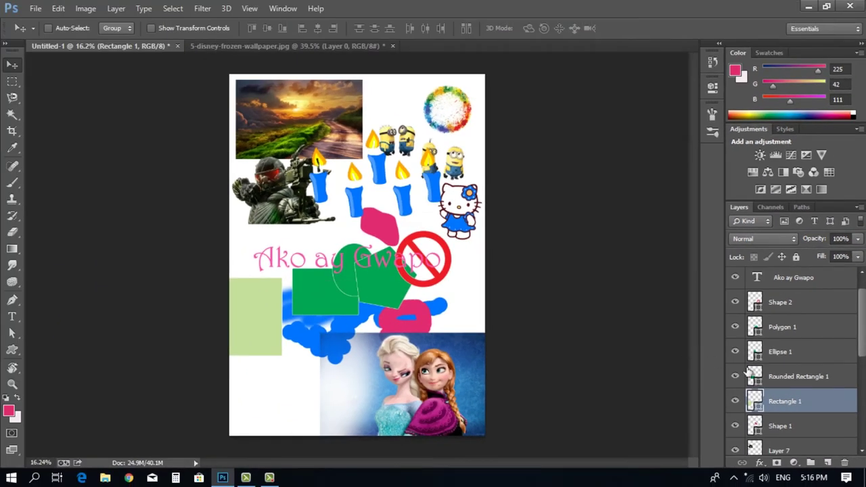
click(784, 377)
drag(292, 283, 275, 290)
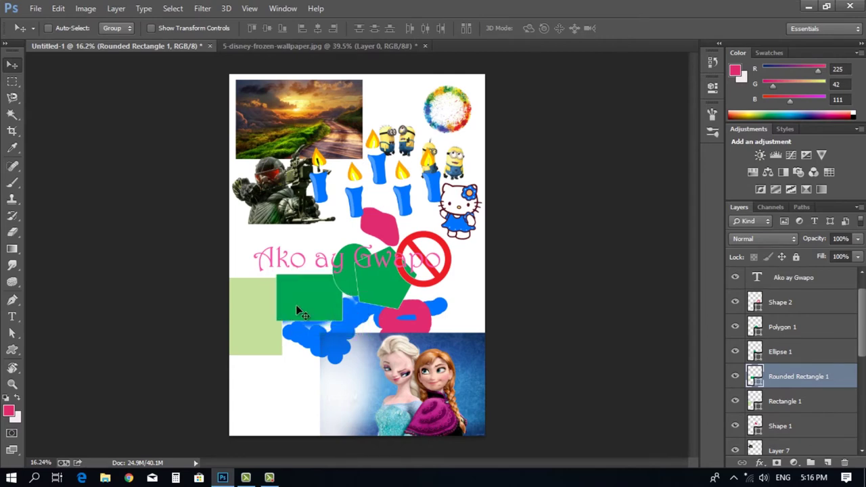
Step: Move the Ako ay Gwapo text layer down over the Frozen picture
click(794, 280)
scroll(863, 376, up, 1)
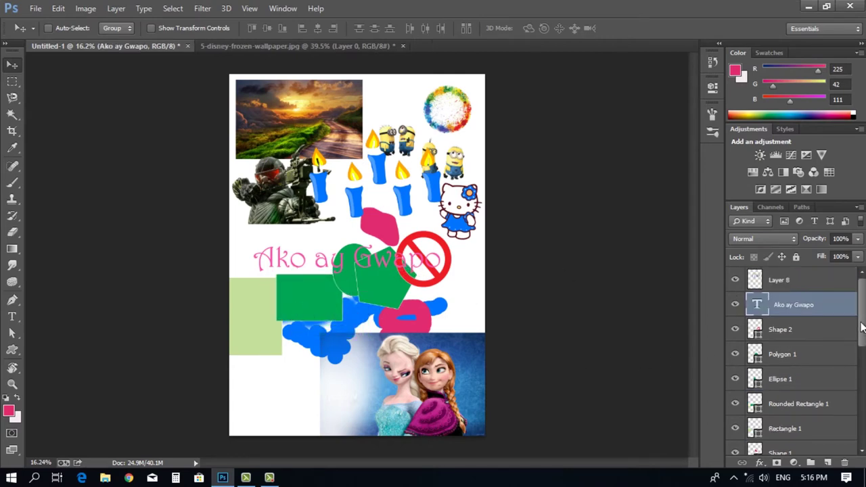
drag(383, 268, 352, 393)
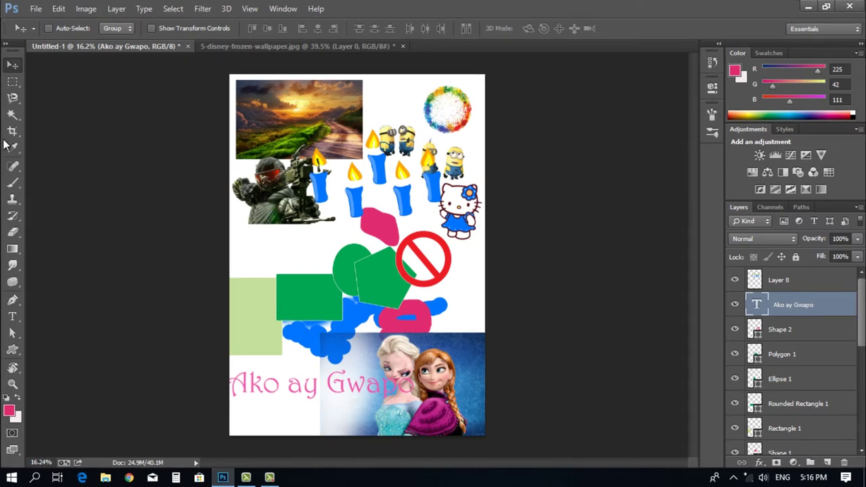
Step: Discard the Frozen wallpaper document, then create a new document with the Default Photoshop Size preset
click(402, 46)
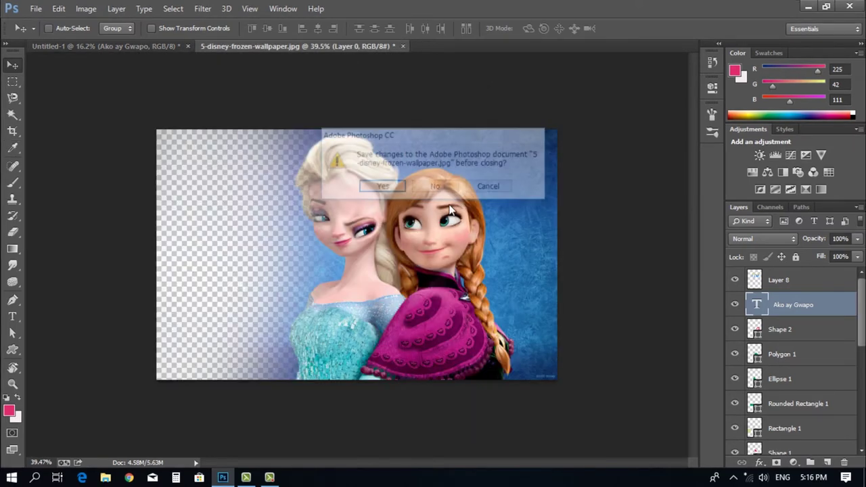
click(435, 187)
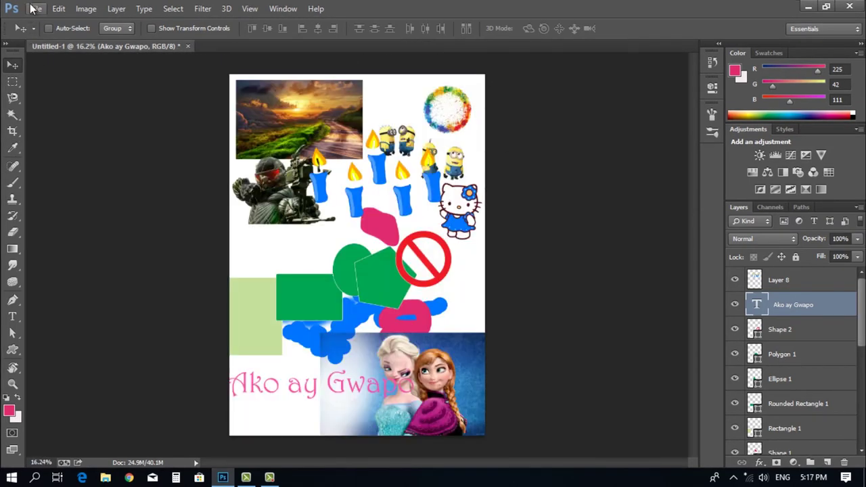
click(36, 8)
click(44, 22)
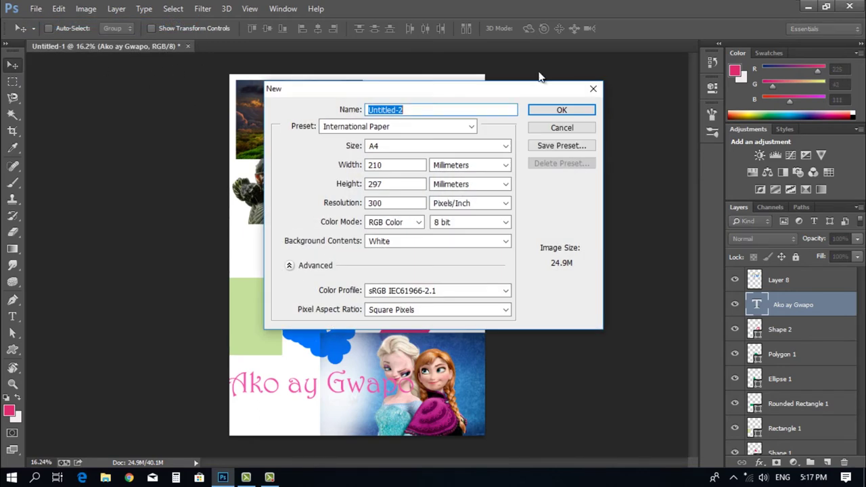
click(473, 129)
click(383, 151)
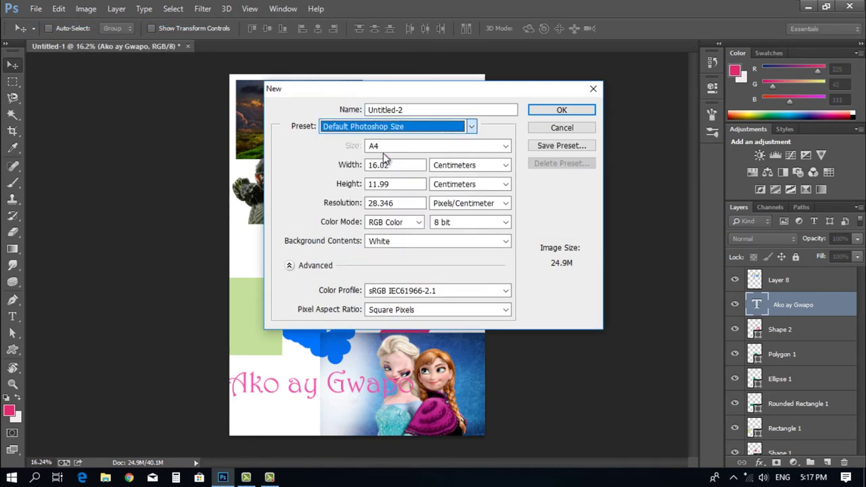
click(562, 111)
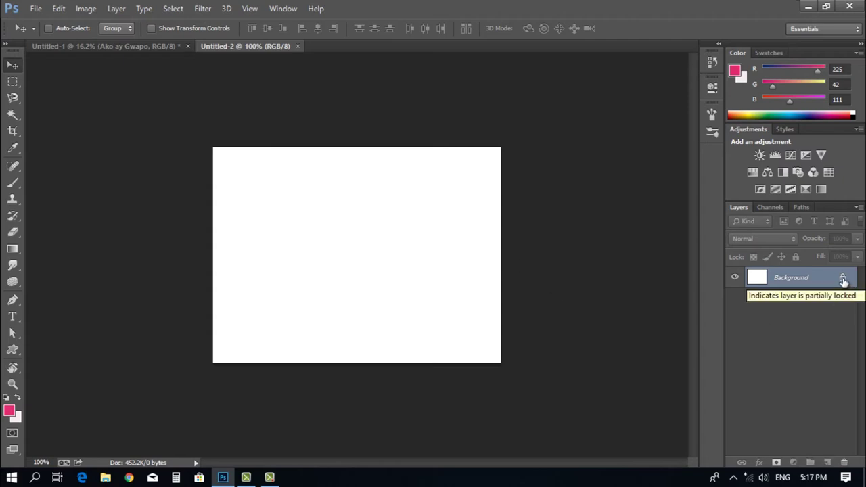
Step: Convert the Background into Layer 0 and drag its white fill up and to the left
double_click(843, 280)
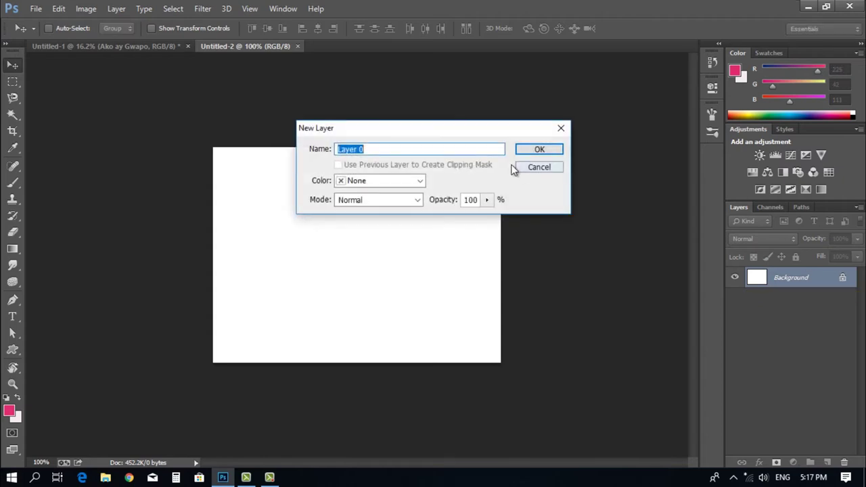
click(540, 151)
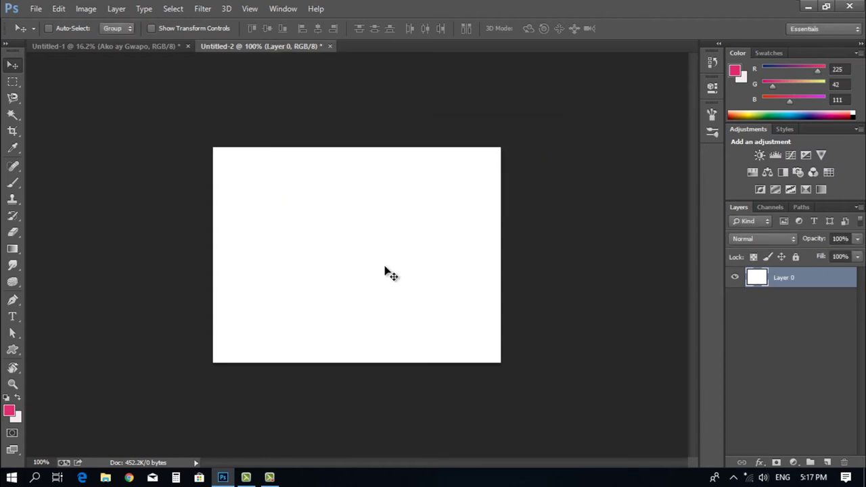
drag(373, 271, 383, 228)
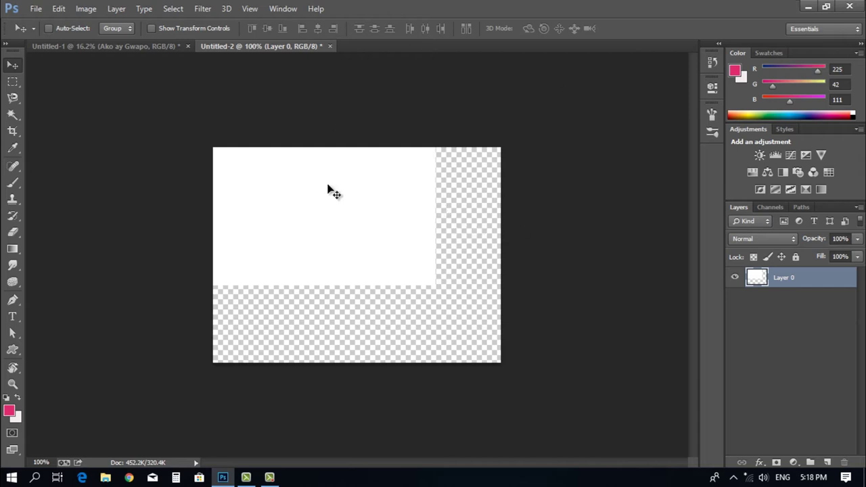
mouse_move(329, 188)
mouse_down()
mouse_move(333, 236)
mouse_move(310, 190)
mouse_move(330, 203)
mouse_move(340, 198)
mouse_up()
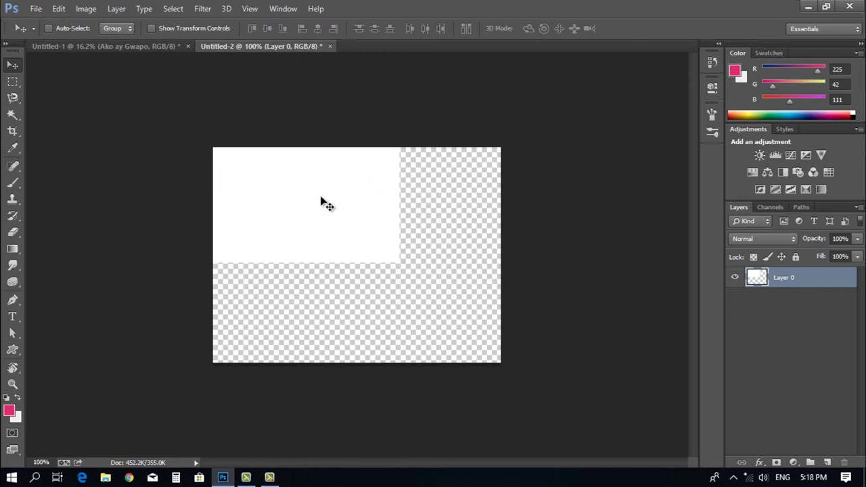
Step: In Untitled-1, move the Layer 8 blue candles down onto the Elsa and Anna picture
click(126, 46)
scroll(363, 272, up, 2)
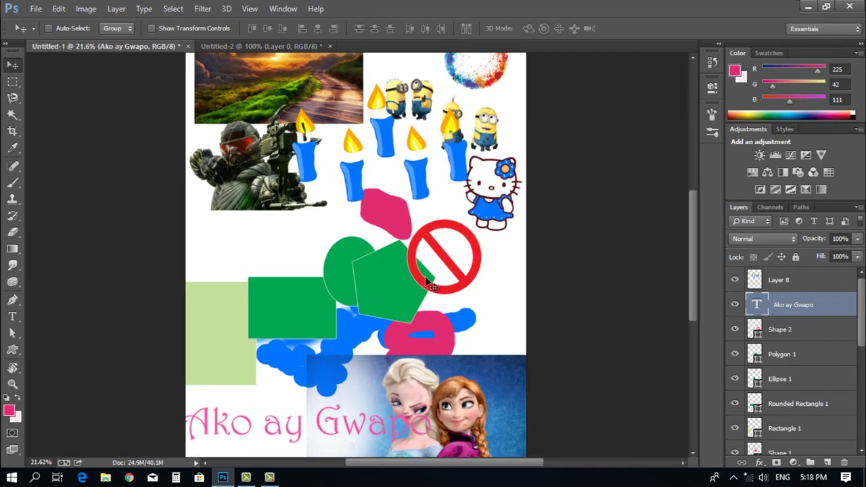
click(803, 284)
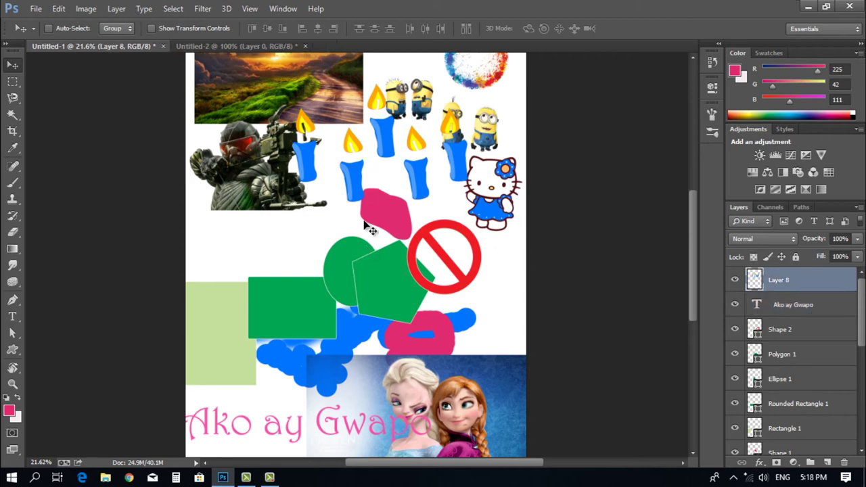
scroll(343, 385, down, 3)
scroll(360, 349, up, 4)
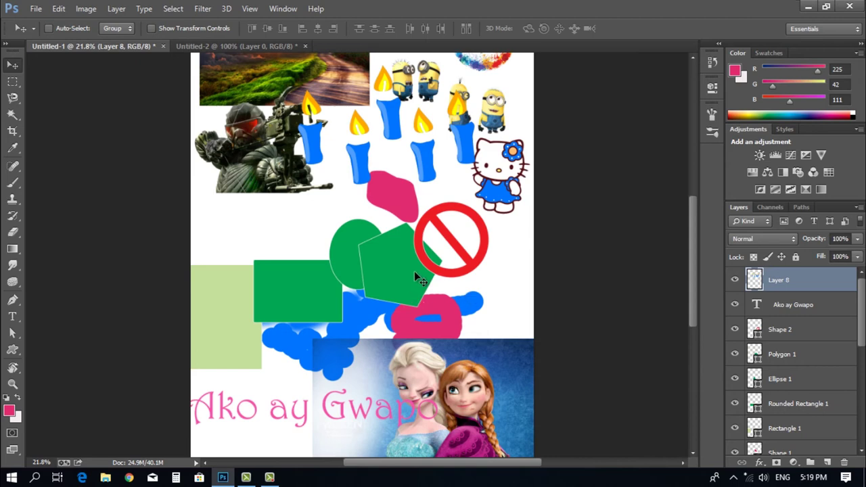
mouse_move(416, 274)
mouse_down()
mouse_move(399, 423)
mouse_move(416, 267)
mouse_up()
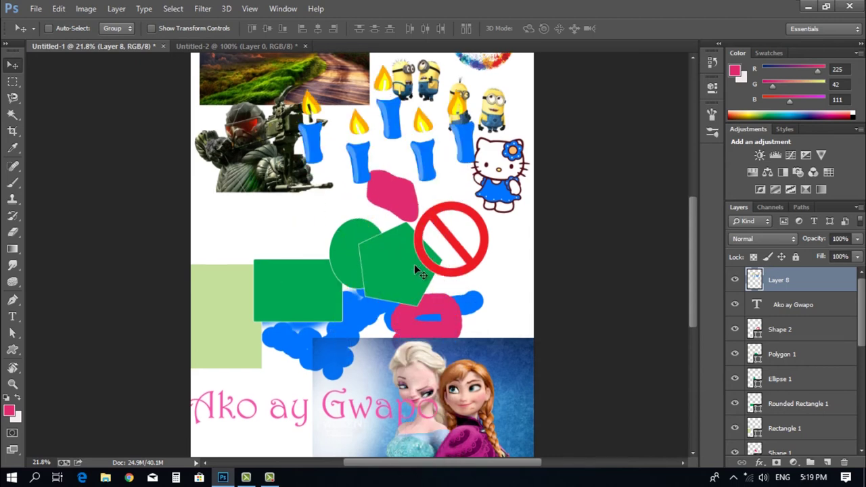
drag(423, 157, 447, 409)
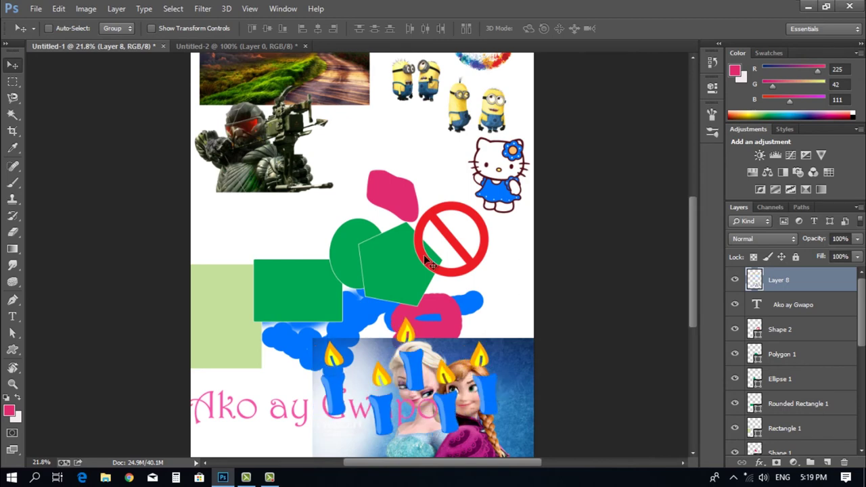
Step: Move the soldier image on Layer 7 down onto the candles
scroll(804, 376, down, 3)
click(812, 376)
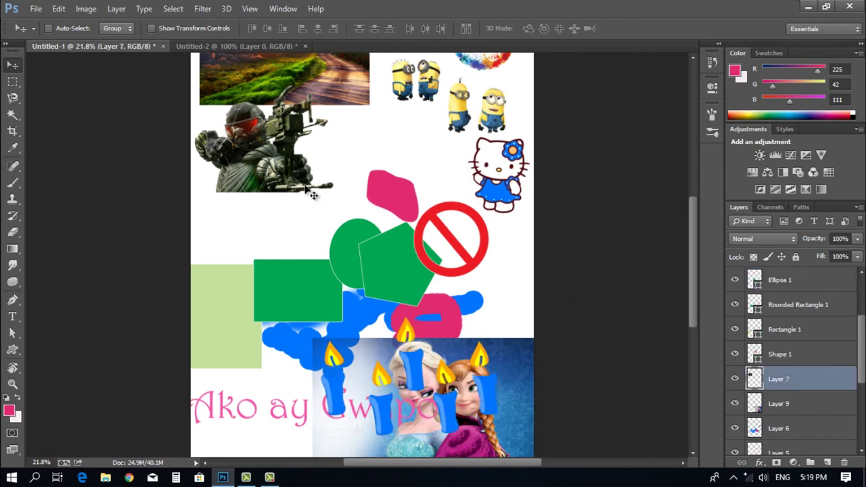
drag(312, 189, 392, 435)
Step: Drag the soldier image onto the Elsa and Anna picture, then move Layer 7 below Layer 9
scroll(399, 426, down, 2)
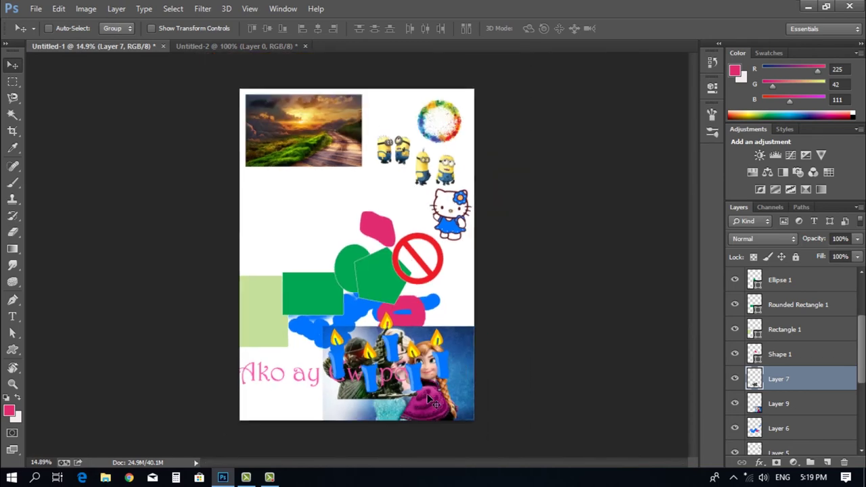
scroll(406, 416, up, 4)
scroll(410, 411, up, 2)
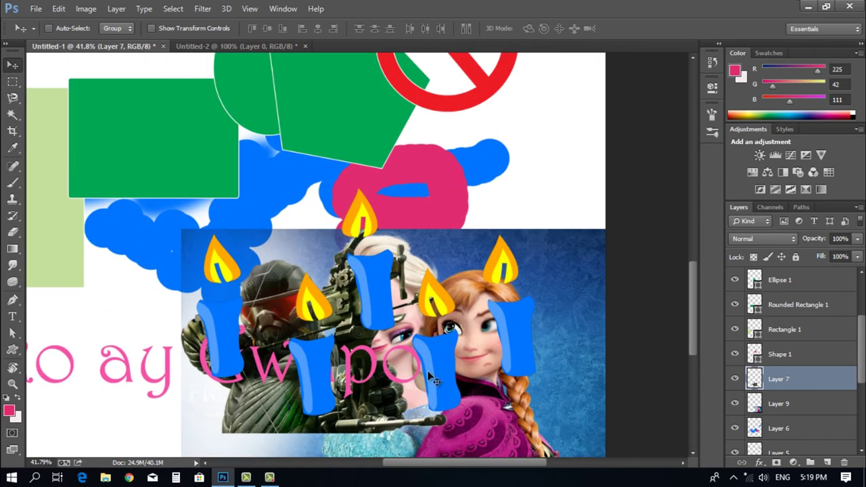
drag(444, 362, 445, 335)
drag(435, 377, 536, 357)
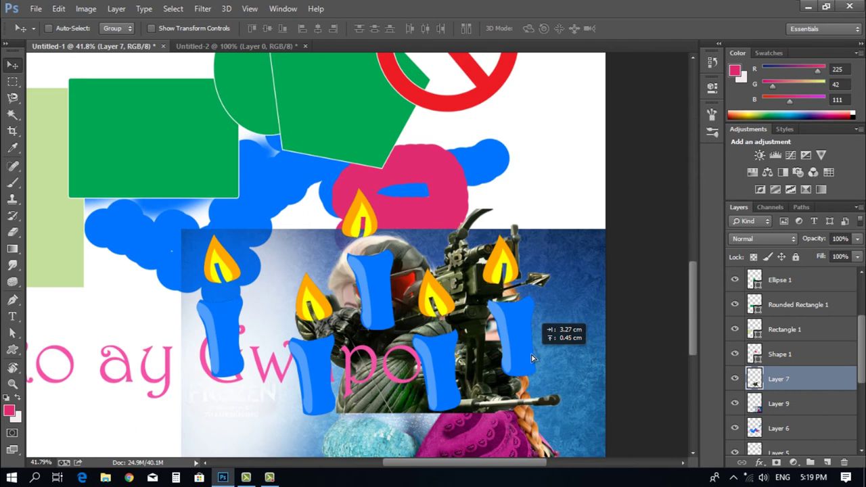
drag(531, 357, 531, 357)
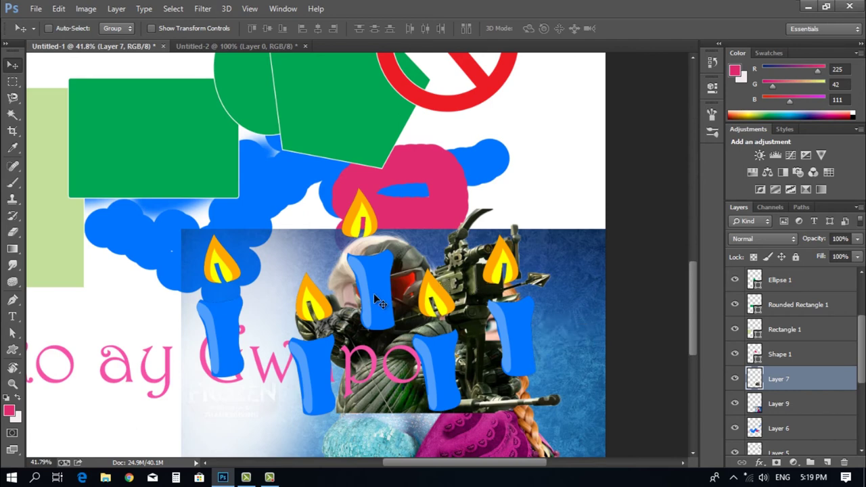
mouse_move(471, 285)
mouse_down()
mouse_move(463, 260)
mouse_move(463, 281)
mouse_up()
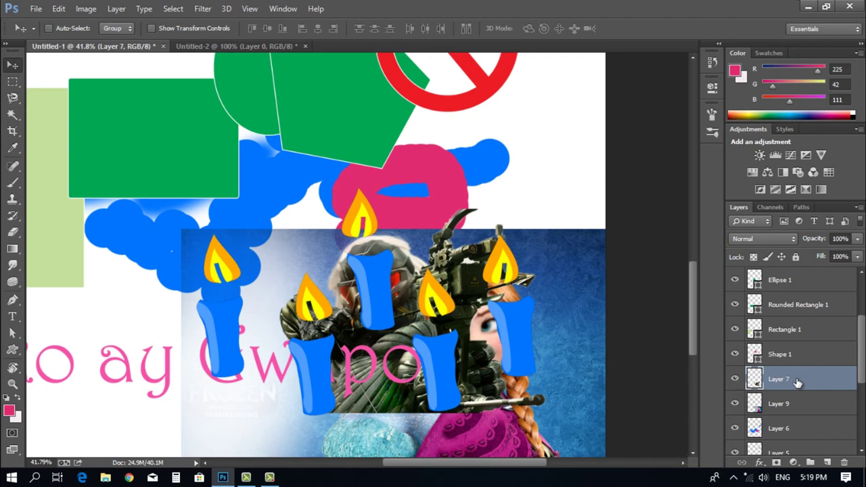
drag(789, 383, 793, 427)
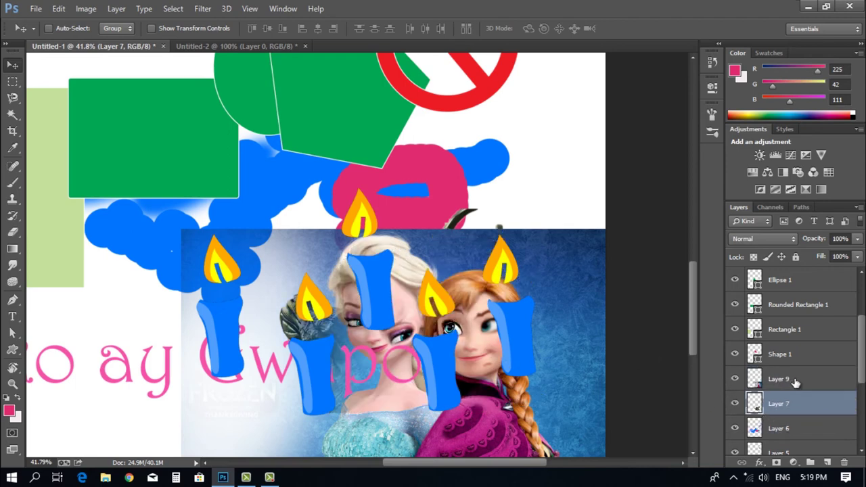
Step: Select Layer 8 and move the candles up onto the green and pink shapes
click(809, 355)
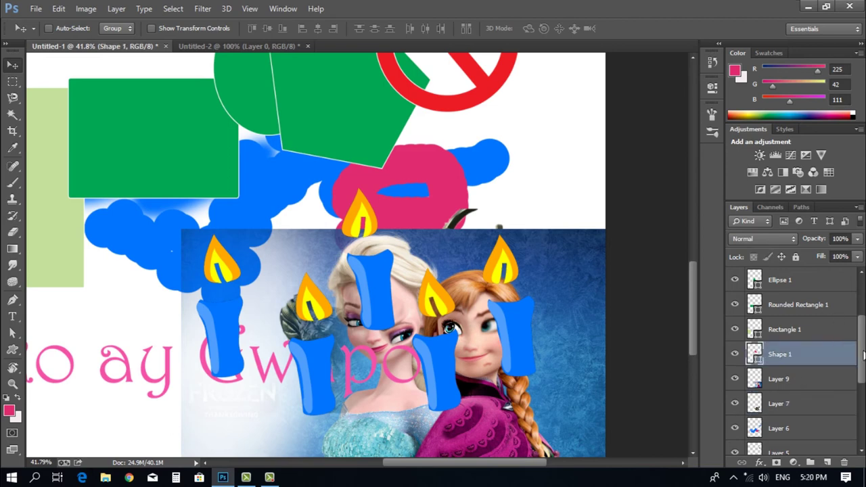
scroll(864, 343, up, 3)
click(810, 287)
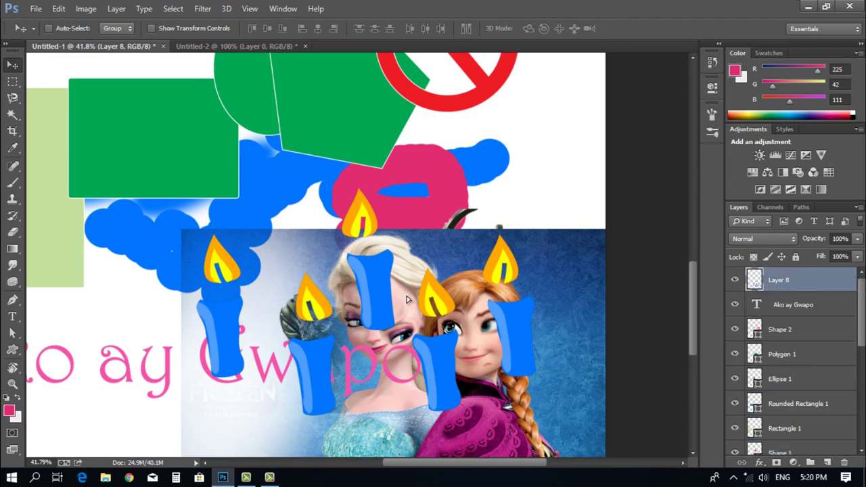
drag(406, 300, 417, 151)
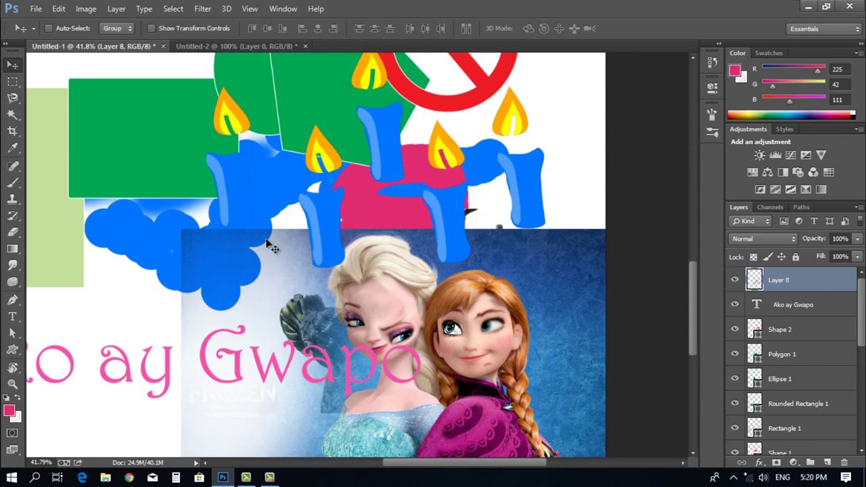
Step: Reorder the soldier layer with Ctrl+[ and Ctrl+] so it ends above the Frozen picture
scroll(851, 363, down, 2)
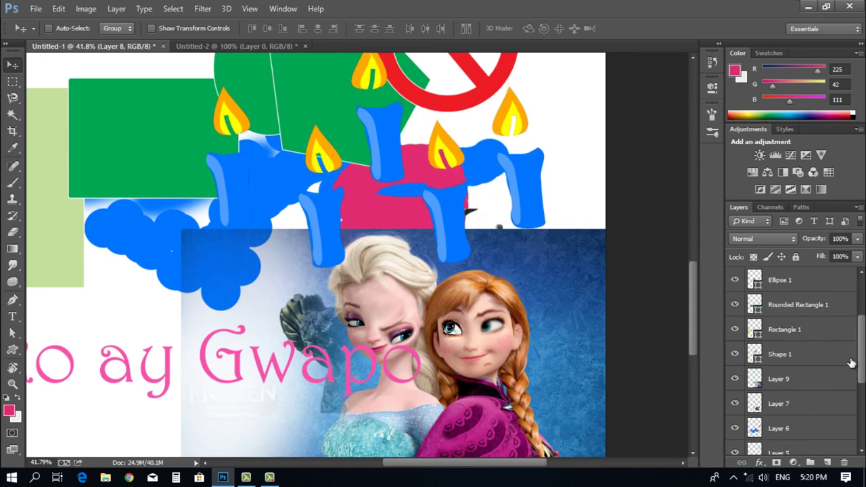
scroll(812, 379, down, 1)
drag(788, 382, 791, 354)
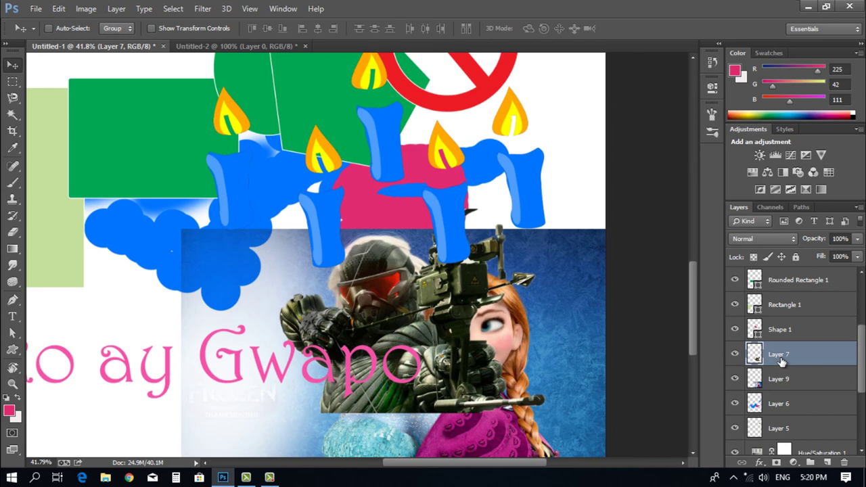
key(ctrl+bracketleft)
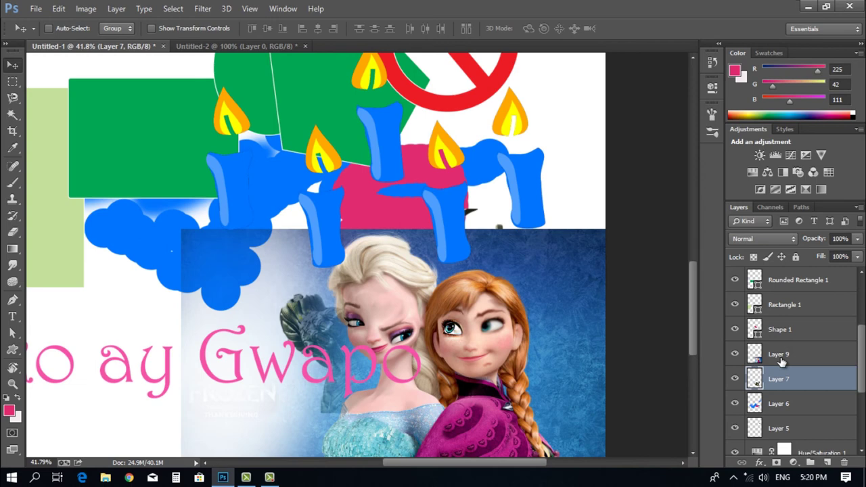
key(ctrl+bracketright)
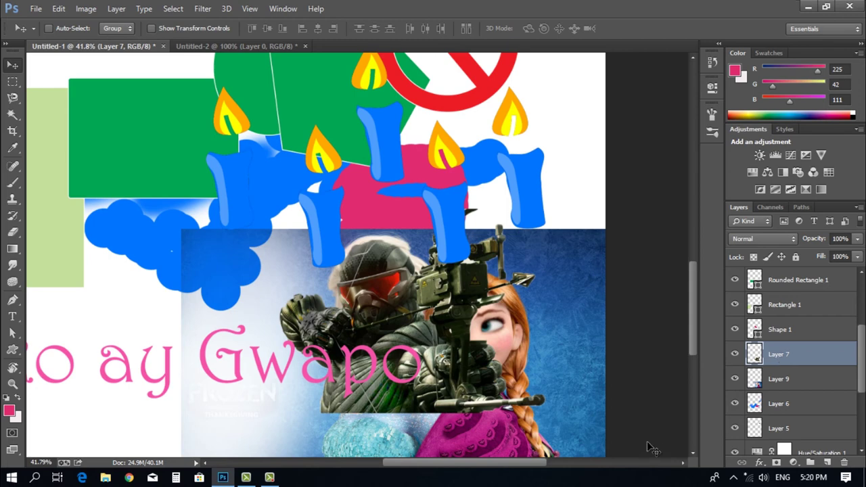
scroll(328, 266, down, 3)
Step: Select Shape 2, the Ako ay Gwapo text, Layer 8 and Ellipse 1 in the Layers panel
scroll(328, 266, down, 2)
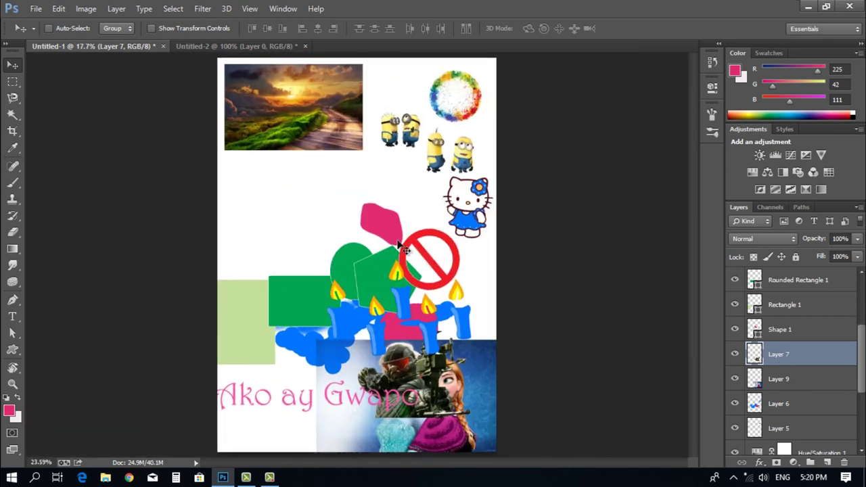
scroll(379, 257, up, 2)
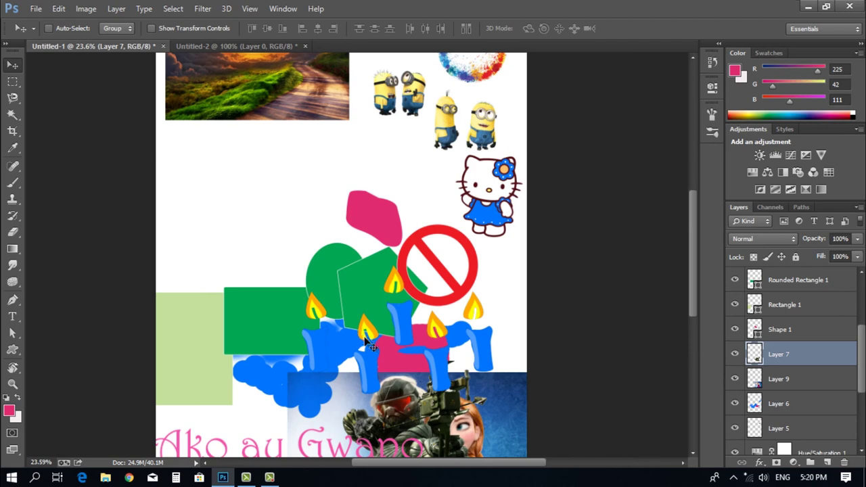
scroll(815, 375, up, 3)
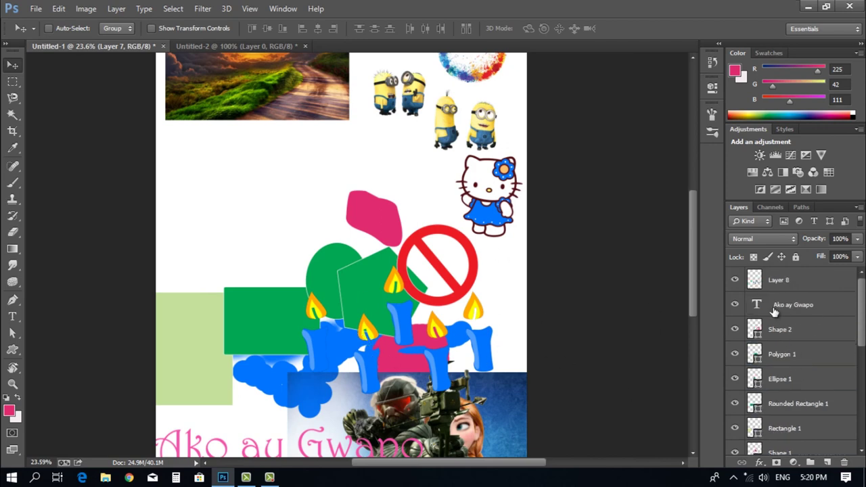
click(783, 328)
click(788, 304)
click(779, 279)
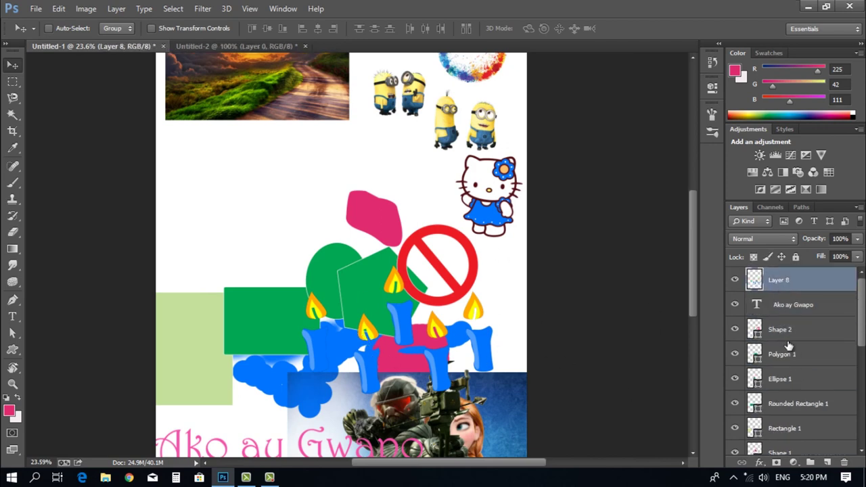
click(785, 381)
Step: Select Layers 2, 3 and 4 further down the Layers panel
scroll(788, 382, down, 3)
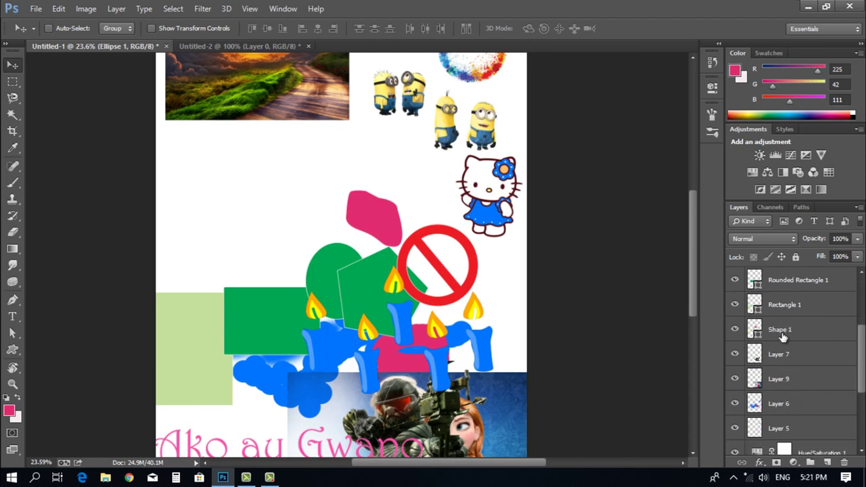
scroll(780, 379, down, 1)
scroll(780, 378, down, 1)
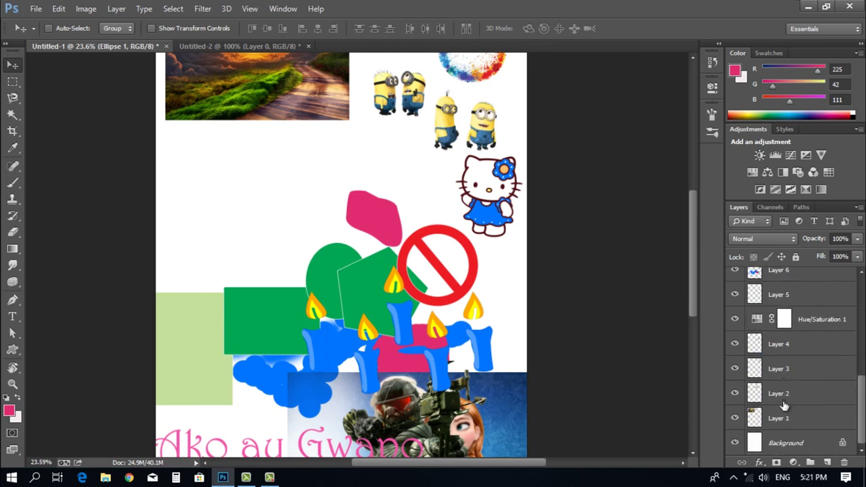
click(784, 399)
click(781, 368)
click(781, 344)
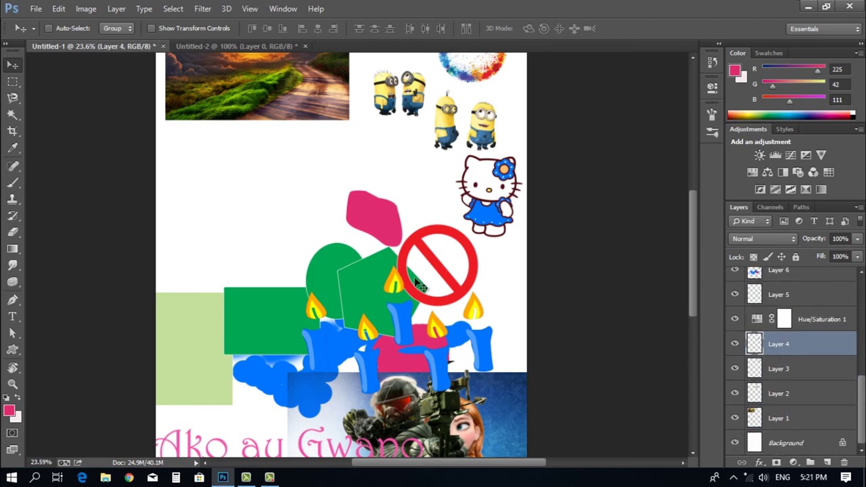
scroll(440, 287, down, 2)
scroll(454, 242, up, 3)
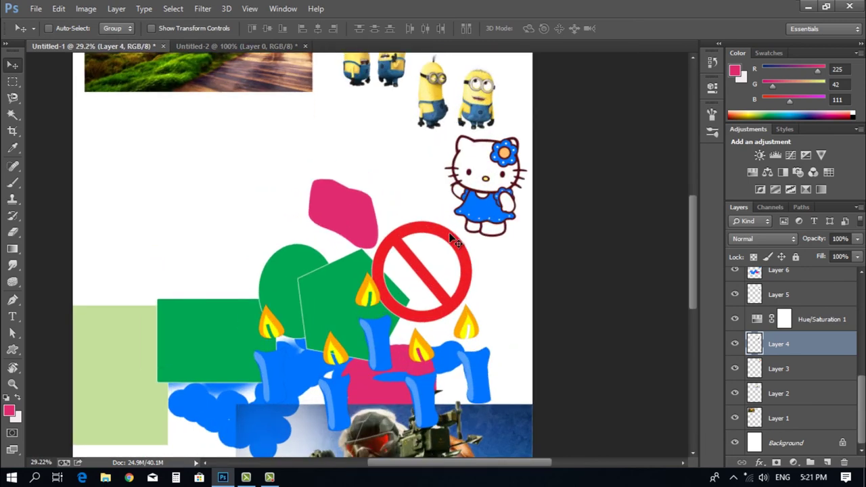
scroll(455, 247, down, 2)
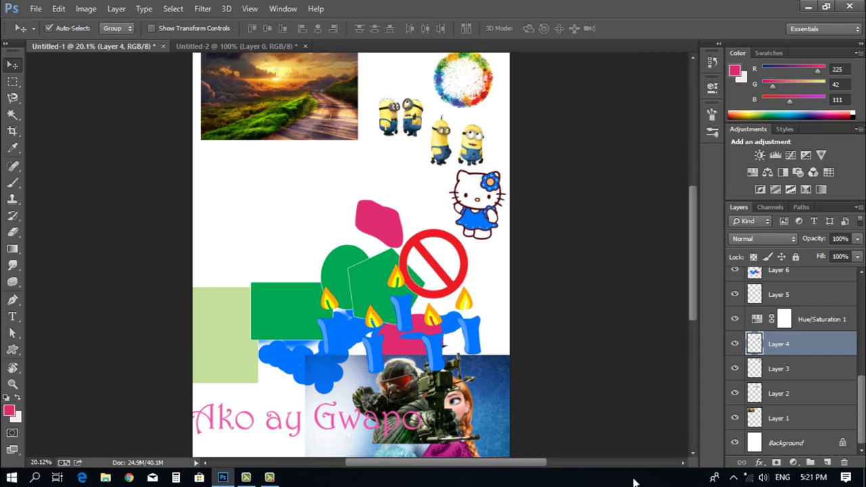
Step: Pick the landscape, blue candle, green rectangle, minions, colour-wheel and soldier layers from the canvas
click(330, 126)
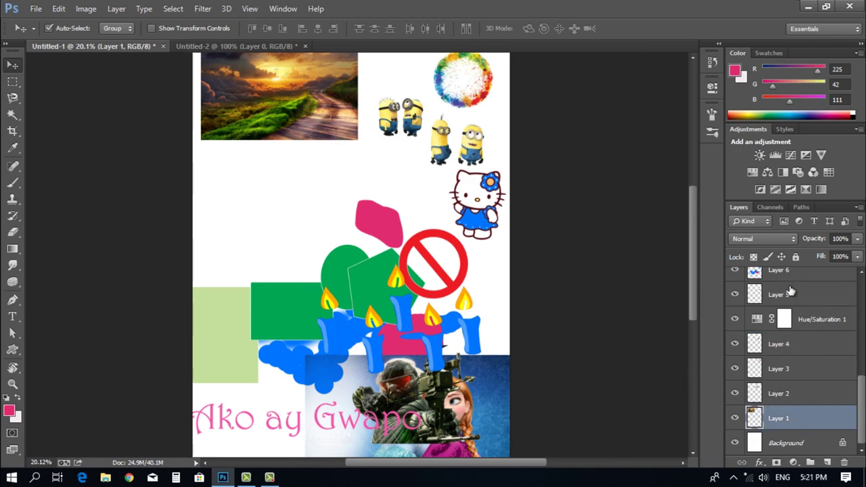
click(382, 326)
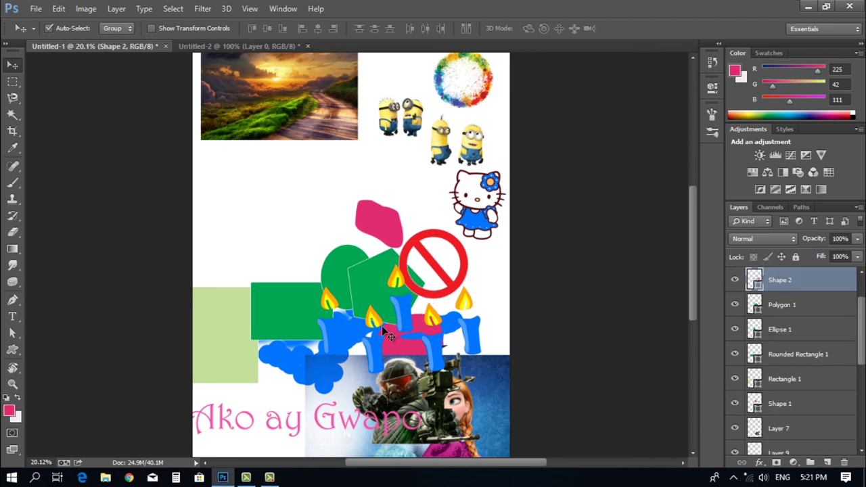
click(290, 333)
click(449, 165)
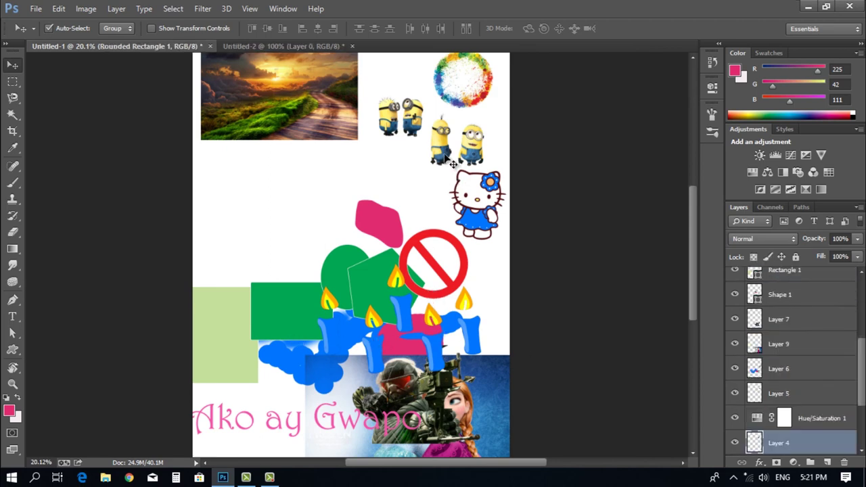
click(467, 92)
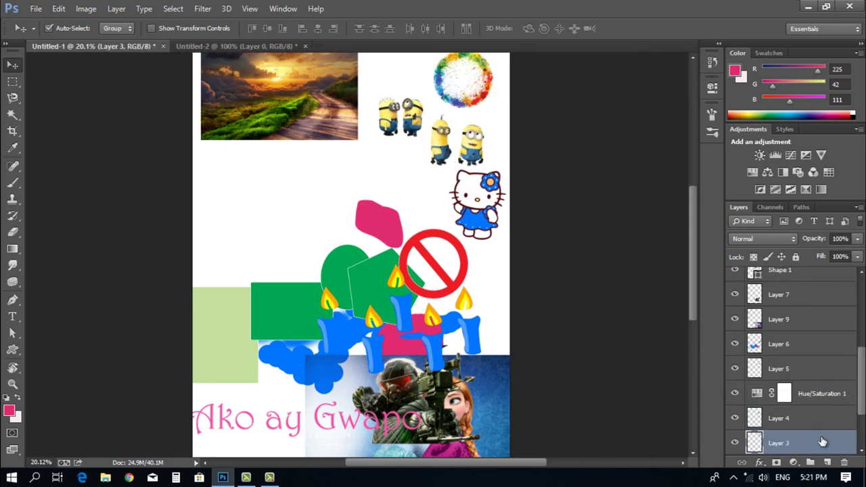
click(392, 120)
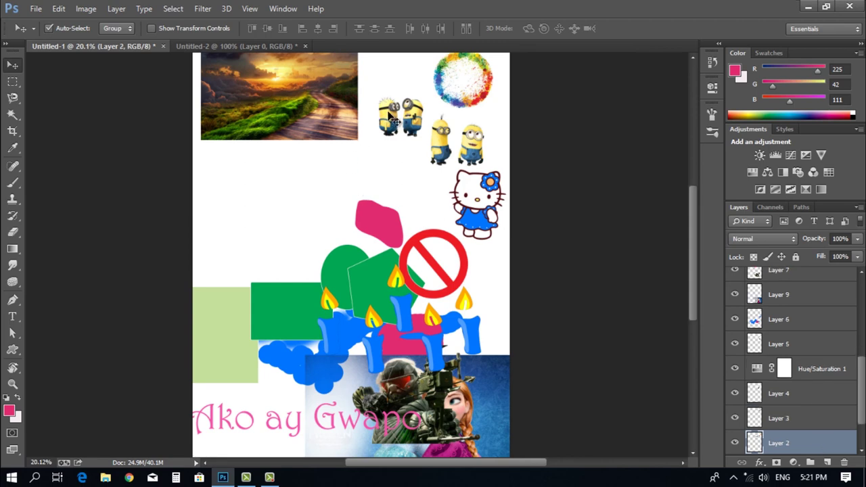
click(459, 445)
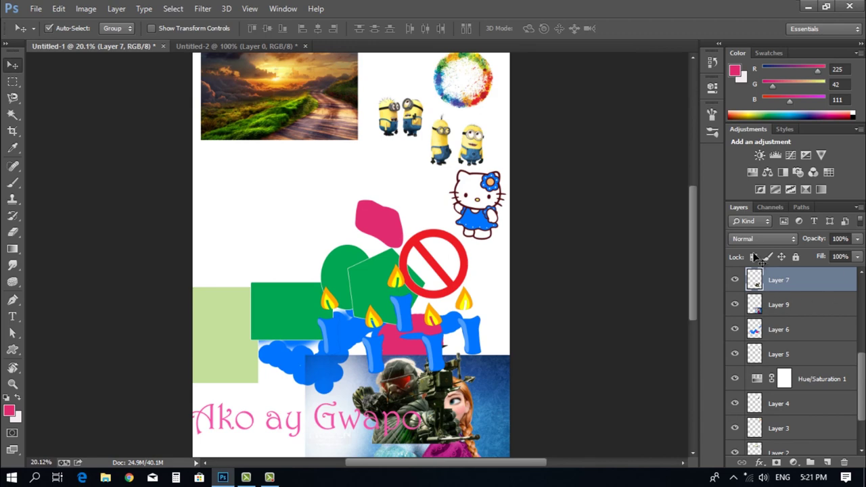
Step: Reposition the sunset, the minion images, the colour wheel and Hello Kitty over the sunset
drag(318, 135, 310, 146)
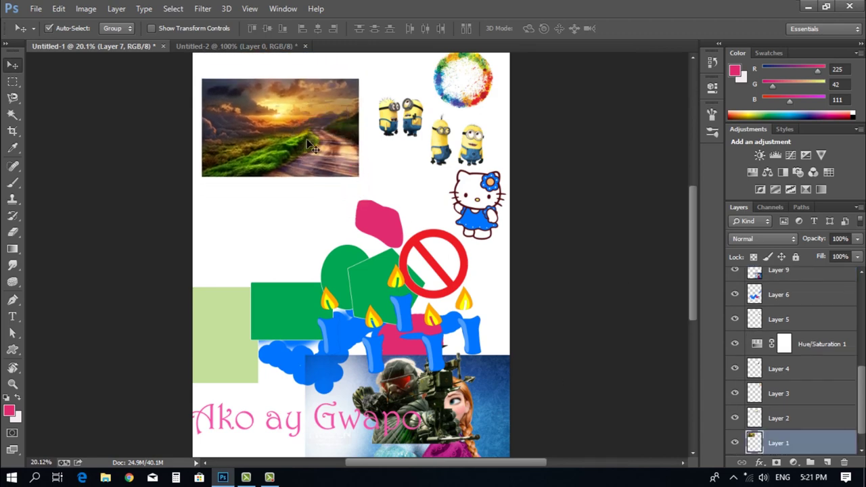
drag(402, 118, 317, 111)
drag(471, 145, 392, 97)
drag(446, 99, 333, 123)
drag(474, 203, 326, 155)
drag(291, 365, 223, 257)
Step: Move the blue cloud, green shapes and photo group, and centre the Ako ay Gwapo text
drag(371, 281, 386, 172)
drag(330, 237, 372, 147)
drag(347, 283, 354, 215)
drag(308, 435, 280, 372)
drag(257, 343, 411, 270)
drag(335, 425, 390, 245)
Step: Move the scribble, landscape and candles, the soldier left, and the Frozen photo lower-right
scroll(383, 288, down, 2)
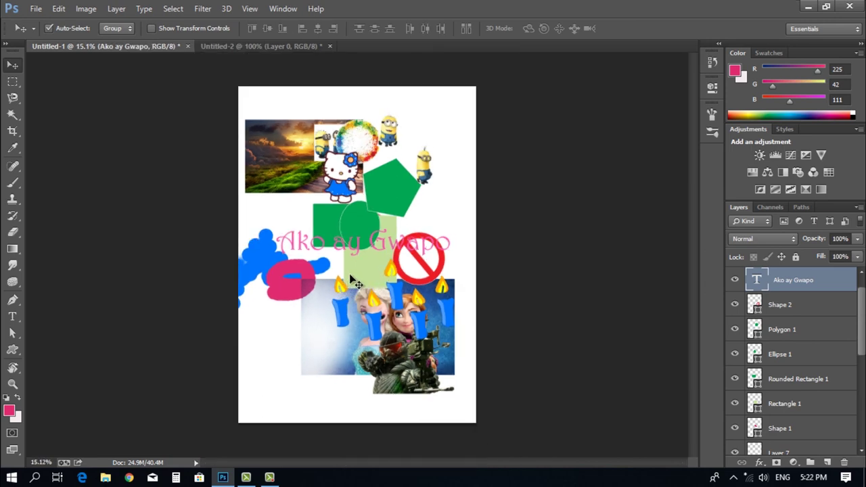
scroll(356, 280, down, 2)
scroll(333, 233, up, 4)
mouse_move(282, 272)
mouse_down()
mouse_move(284, 233)
mouse_move(318, 291)
mouse_up()
mouse_move(293, 168)
mouse_down()
mouse_move(303, 212)
mouse_move(328, 149)
mouse_move(316, 144)
mouse_move(279, 173)
mouse_up()
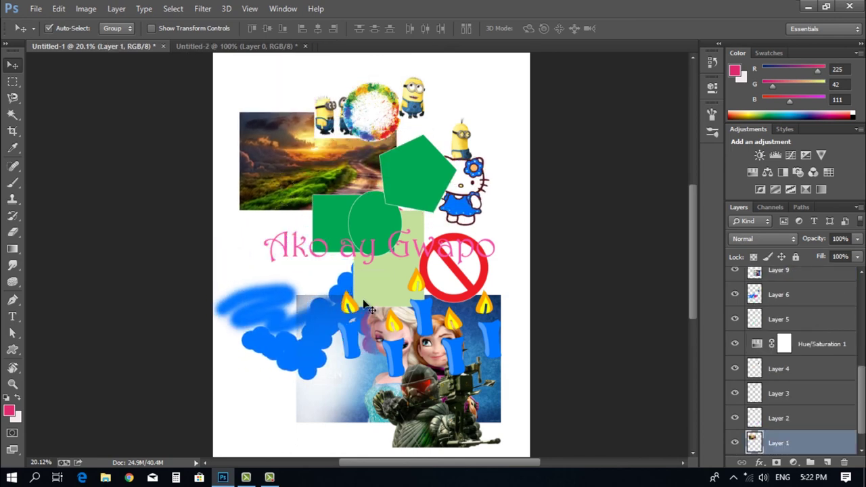
drag(405, 366, 393, 269)
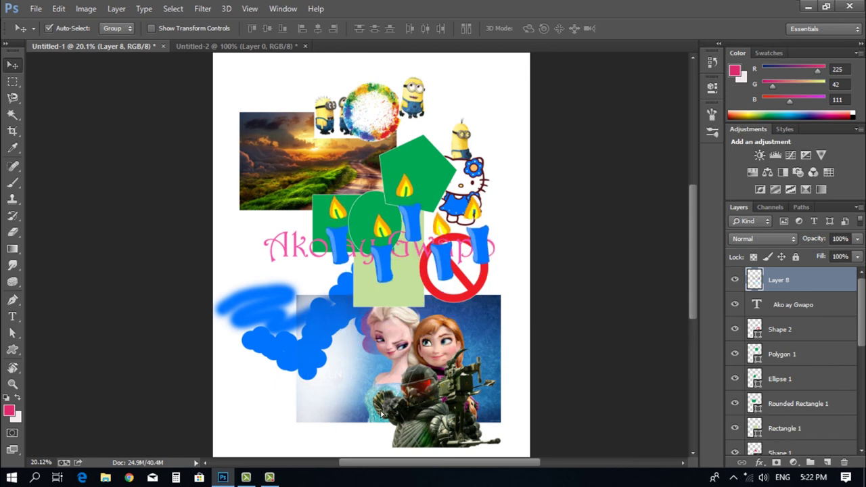
drag(383, 414, 235, 399)
drag(428, 383, 455, 404)
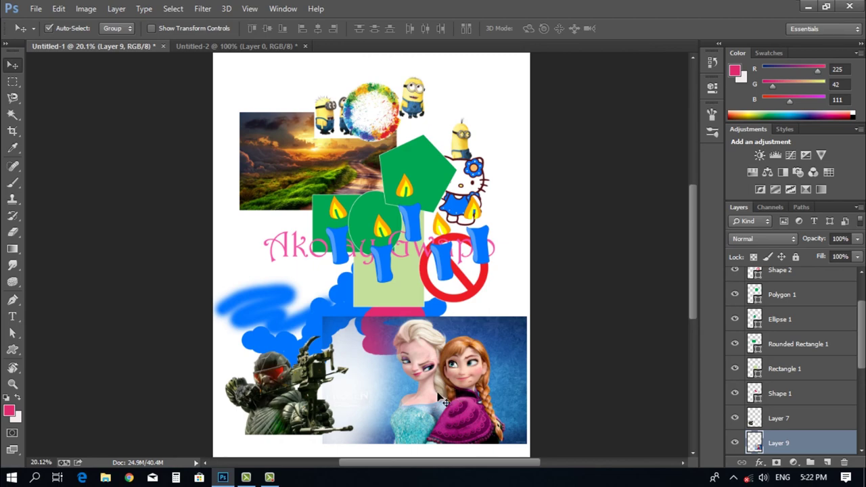
scroll(420, 389, up, 4)
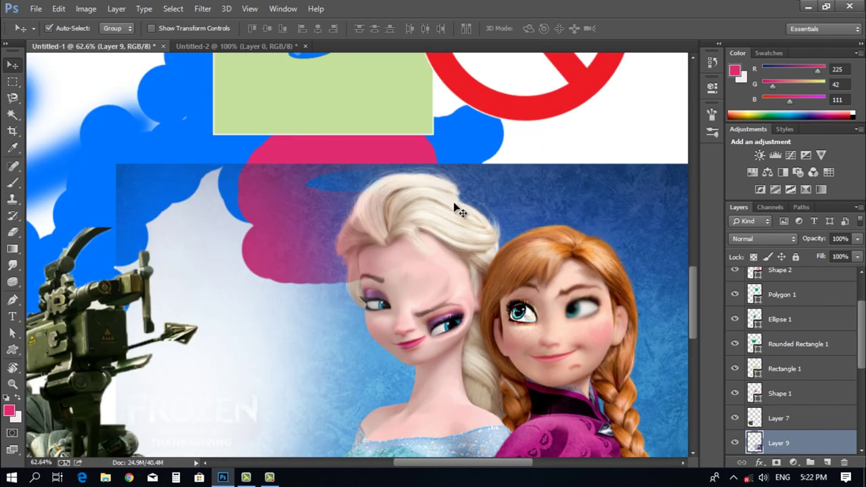
scroll(494, 244, up, 3)
scroll(545, 232, down, 5)
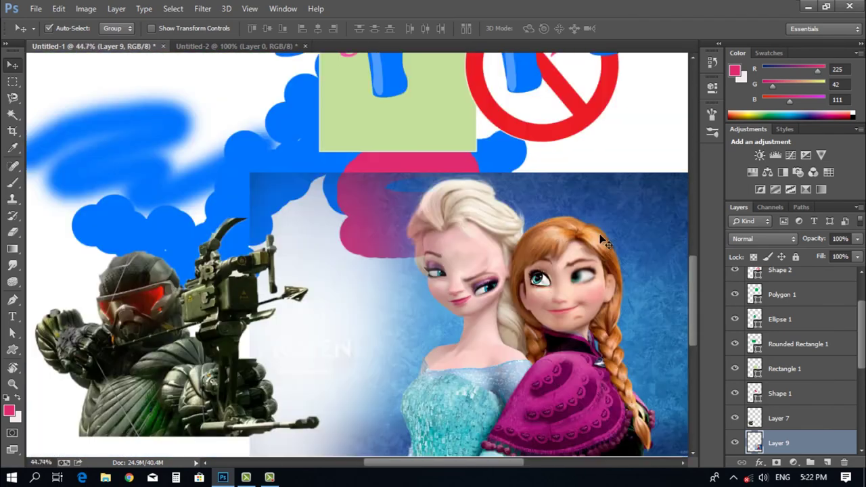
scroll(617, 275, up, 5)
scroll(615, 277, down, 4)
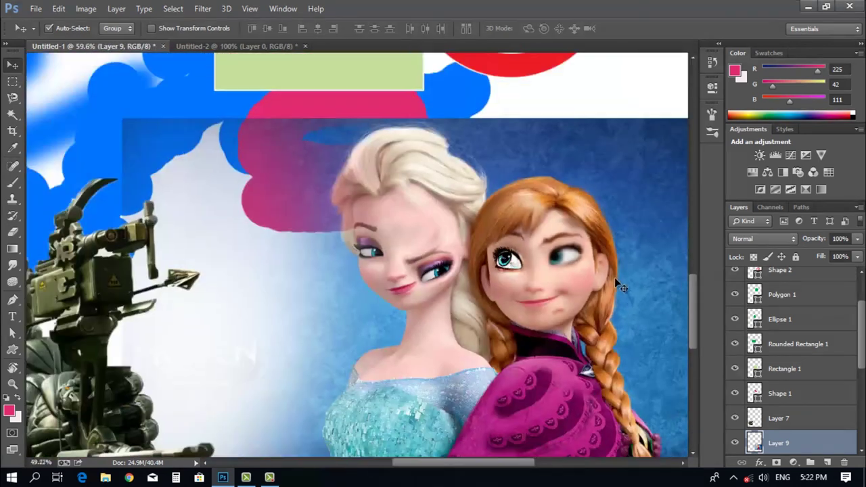
scroll(613, 280, up, 3)
scroll(604, 277, down, 3)
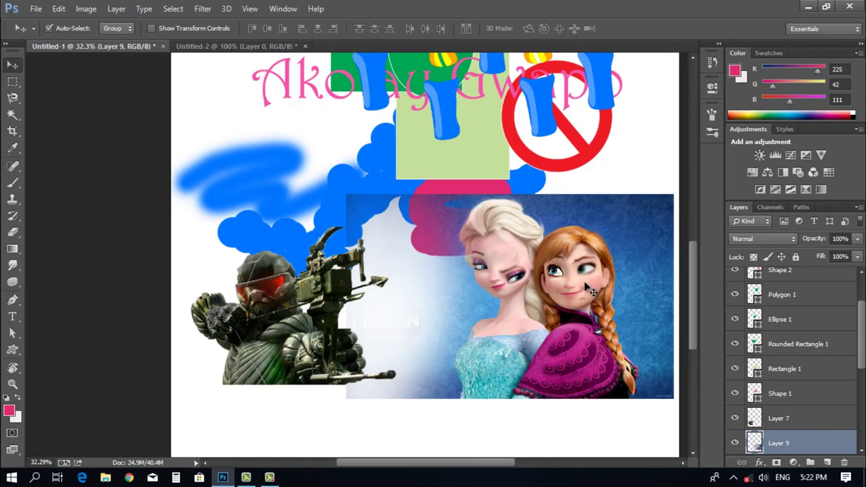